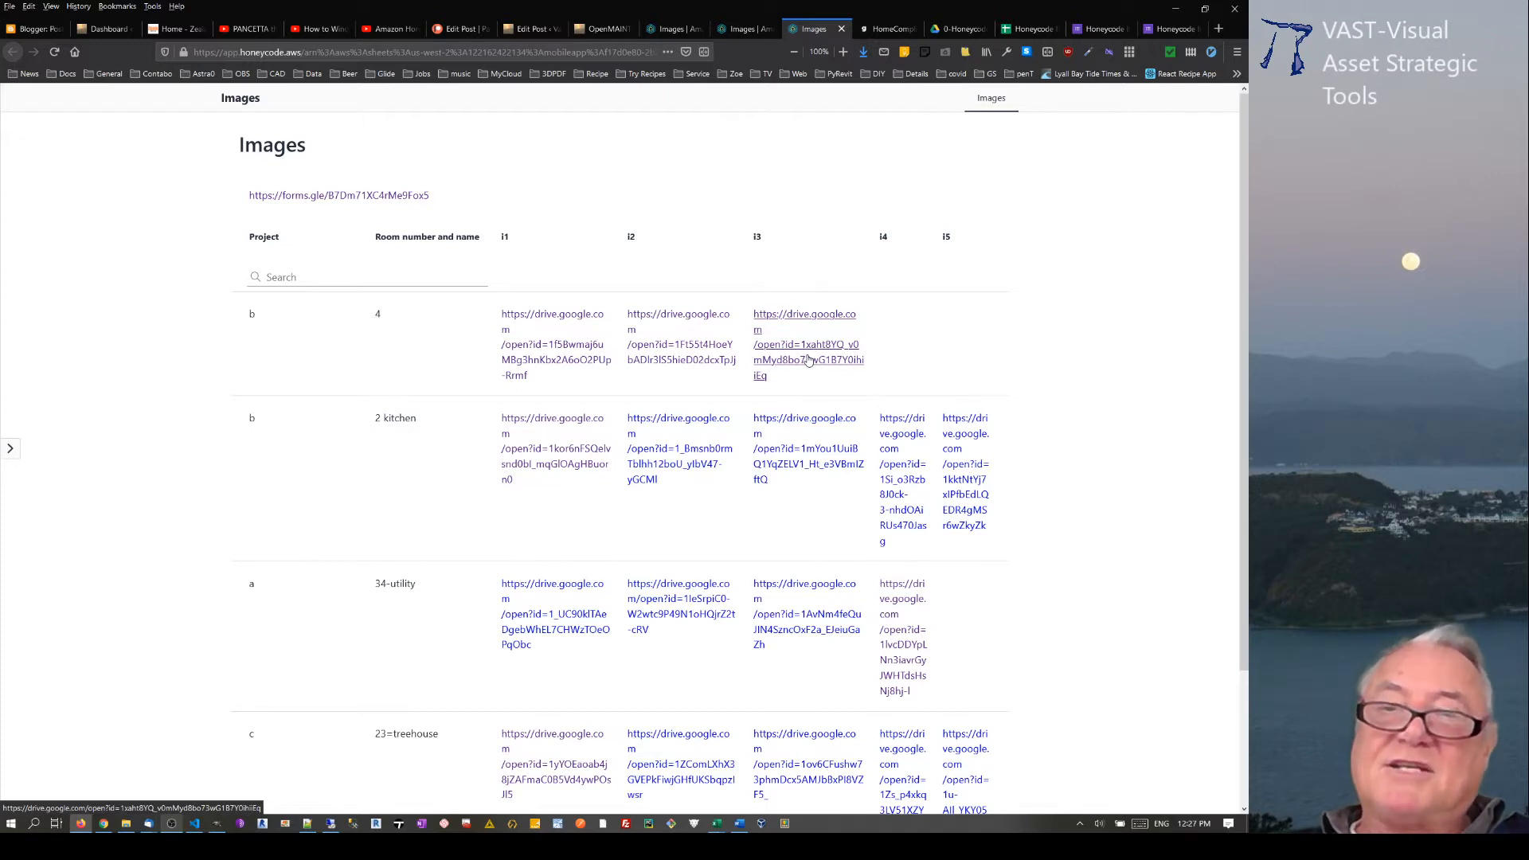
Step: View the i3 image linked for project b, room 4, and close it again
left_click(808, 361)
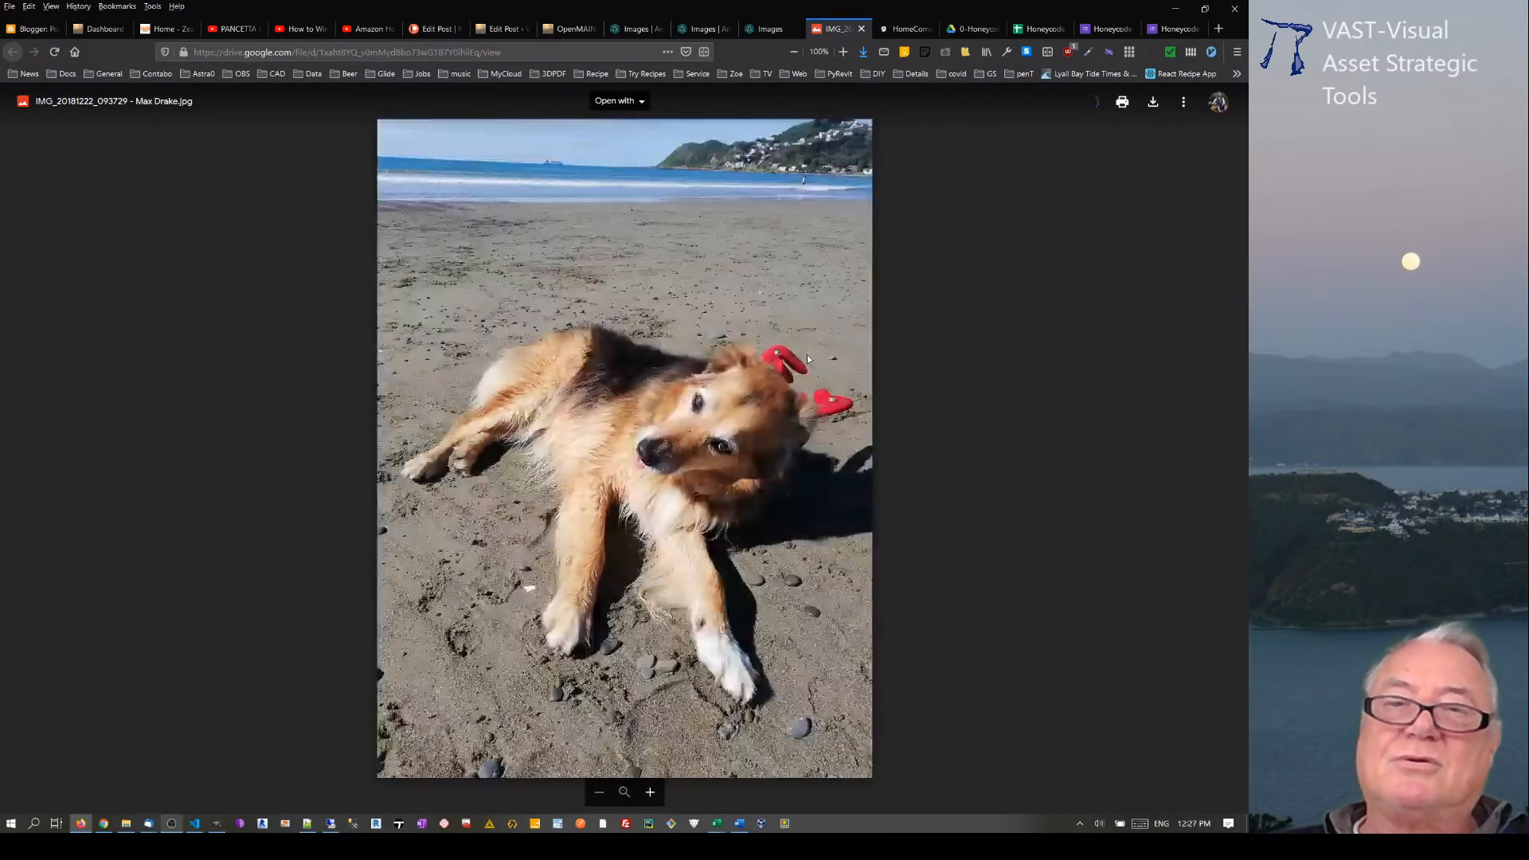
left_click(860, 29)
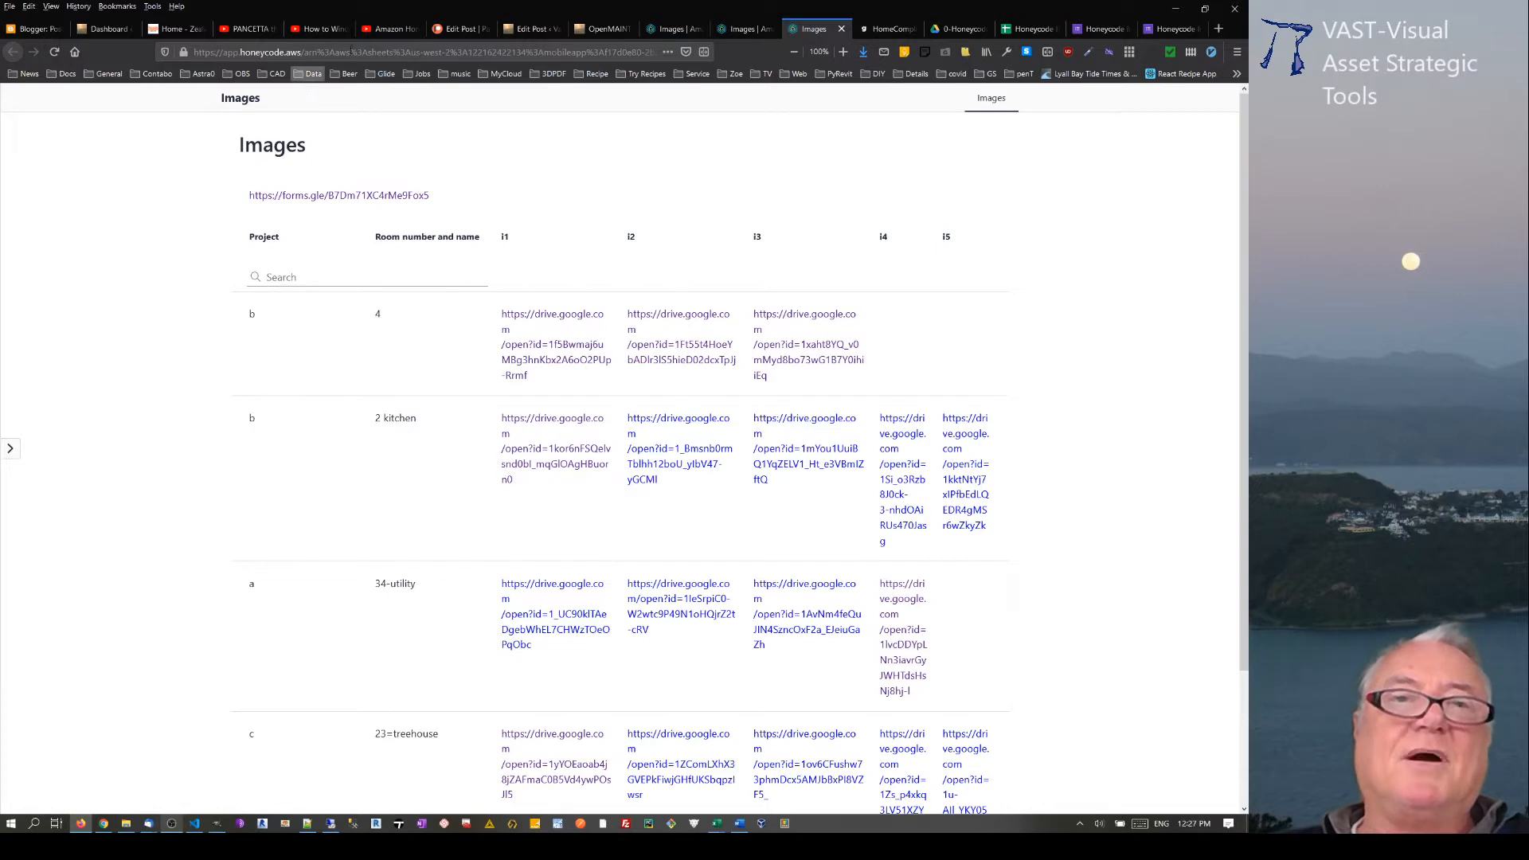
Step: Look at the update note on account creation in the description of the Amazon Honeycode setup and deploying video on YouTube
left_click(389, 29)
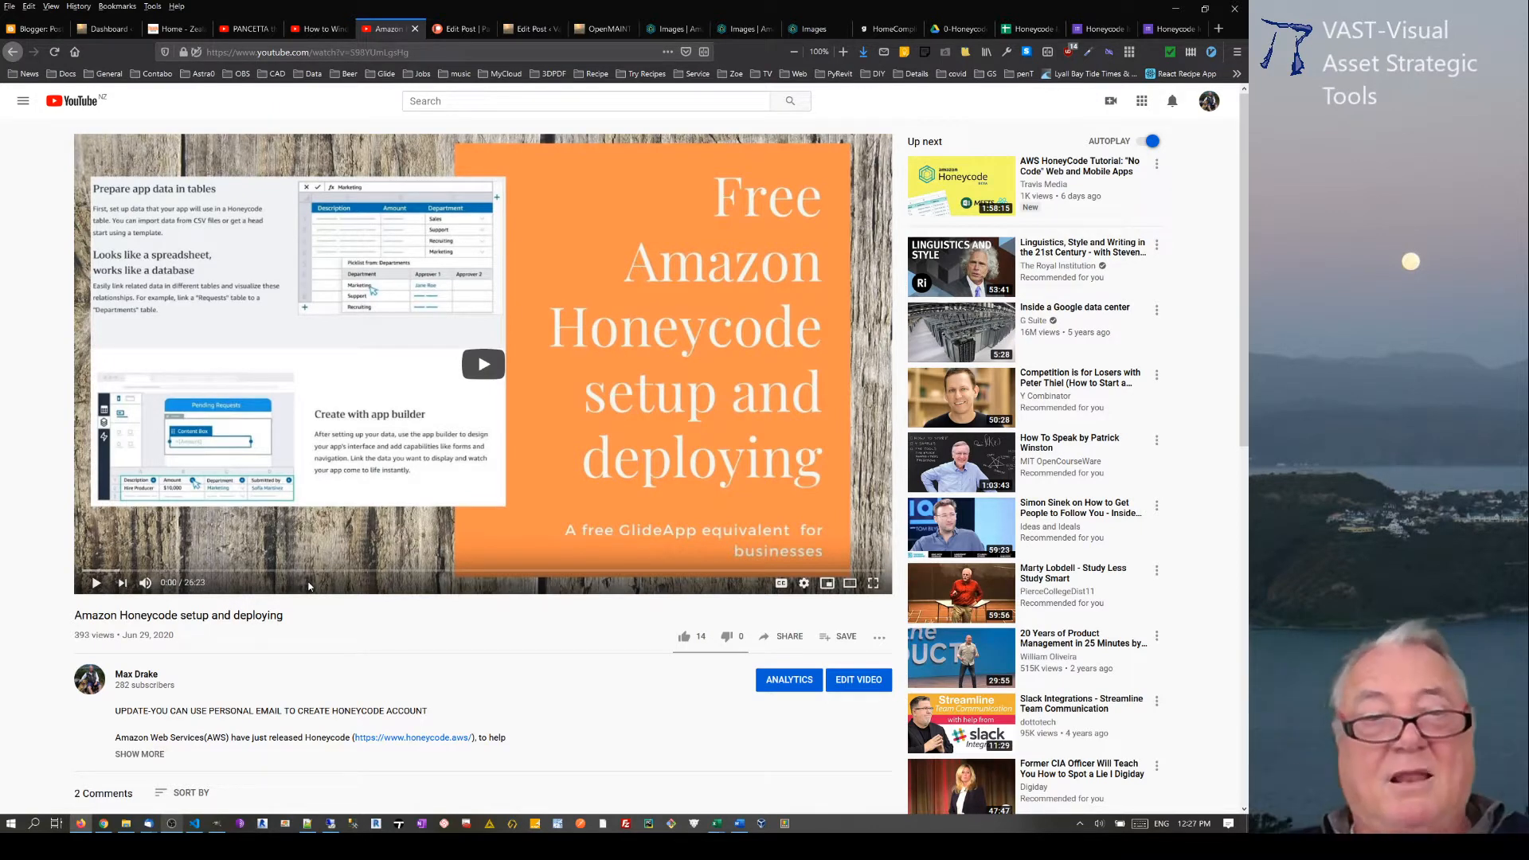
scroll(313, 707, "down", 3)
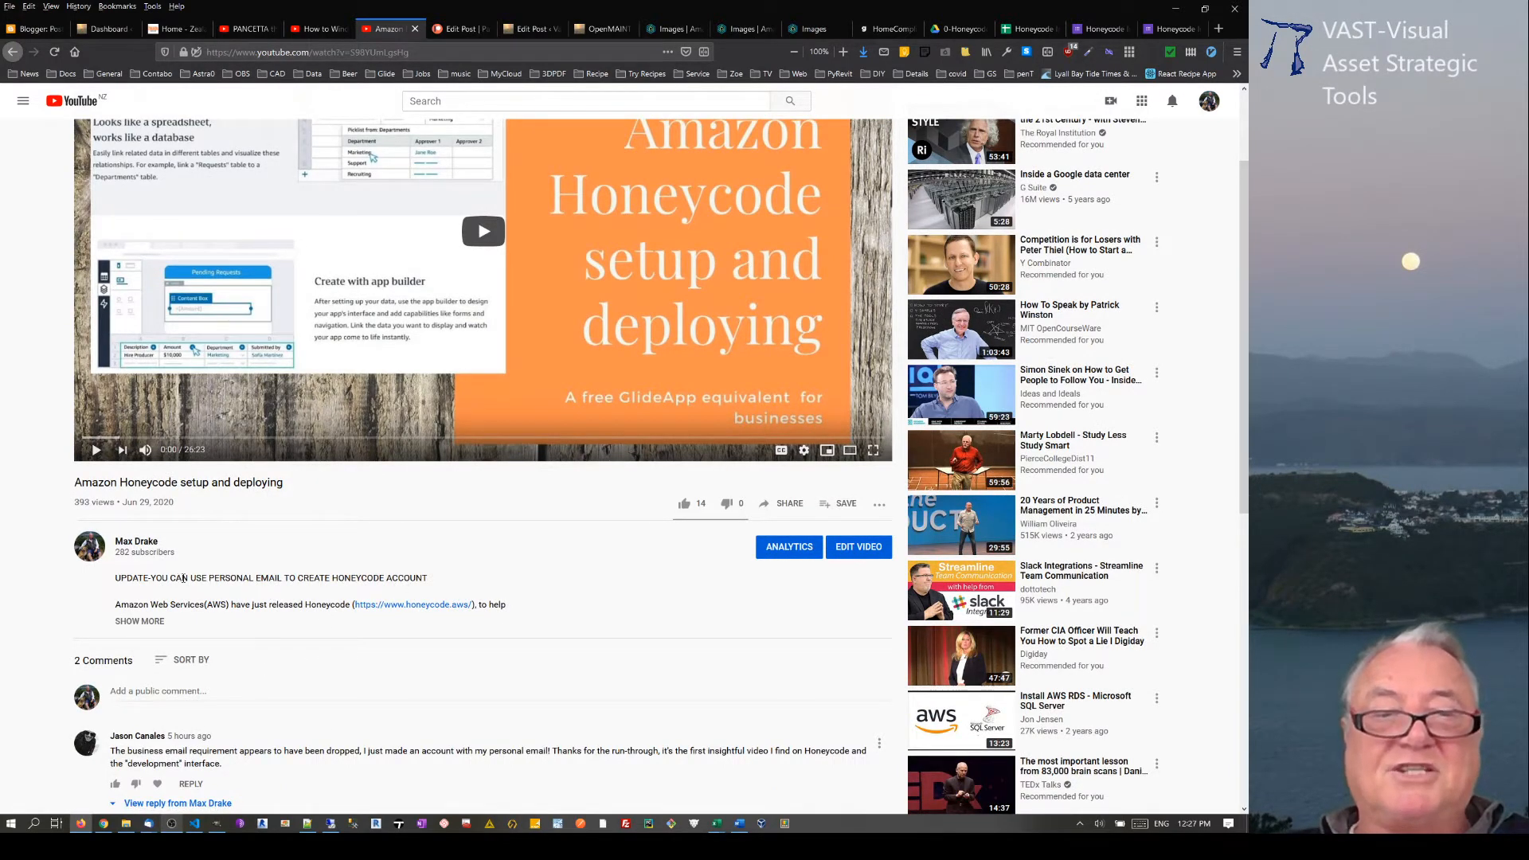
left_click_drag(184, 578, 255, 578)
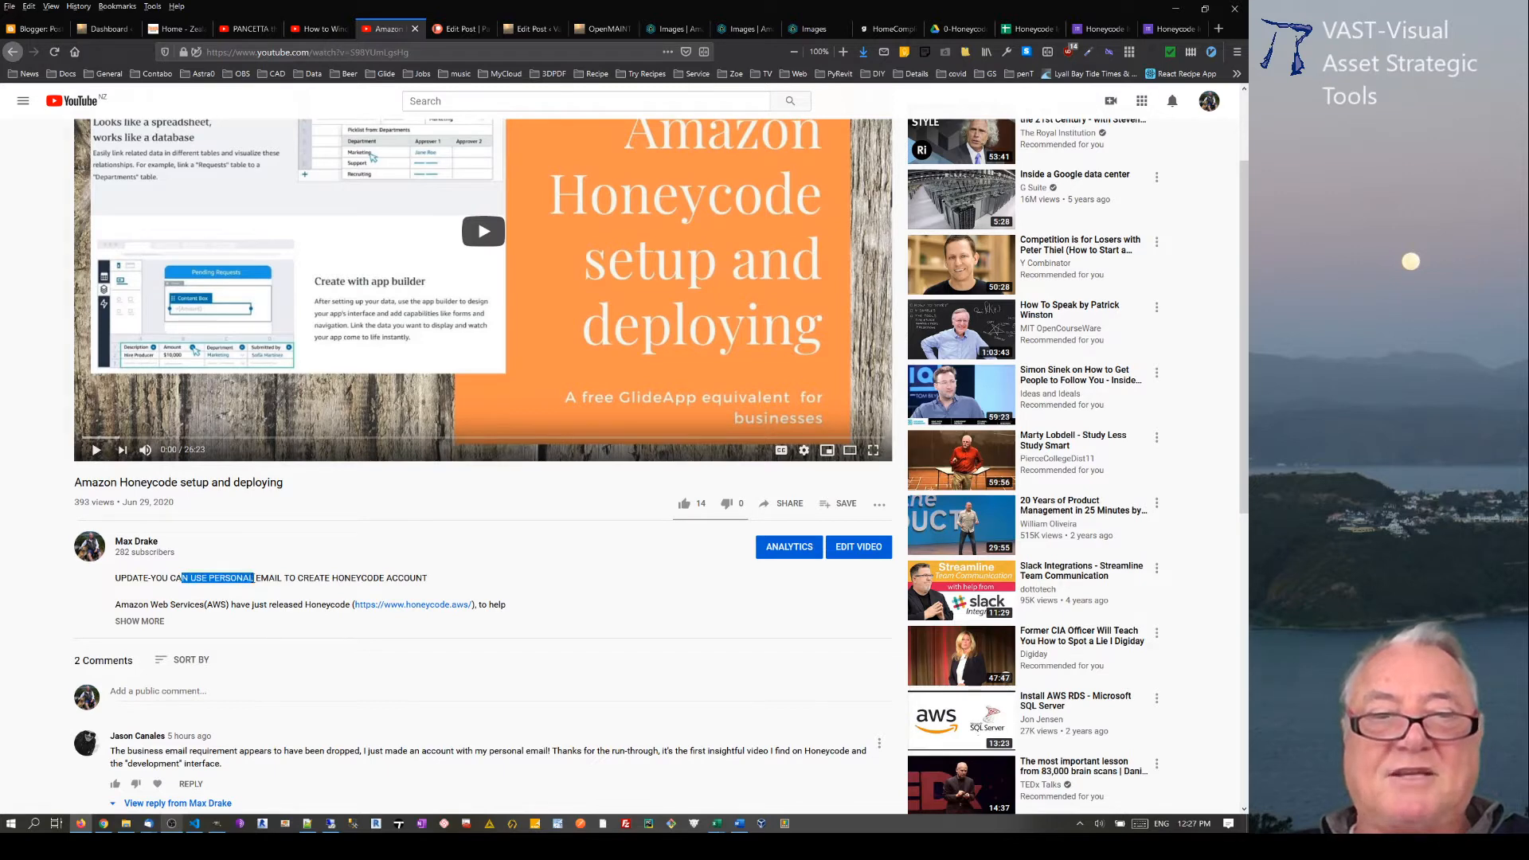
left_click(285, 580)
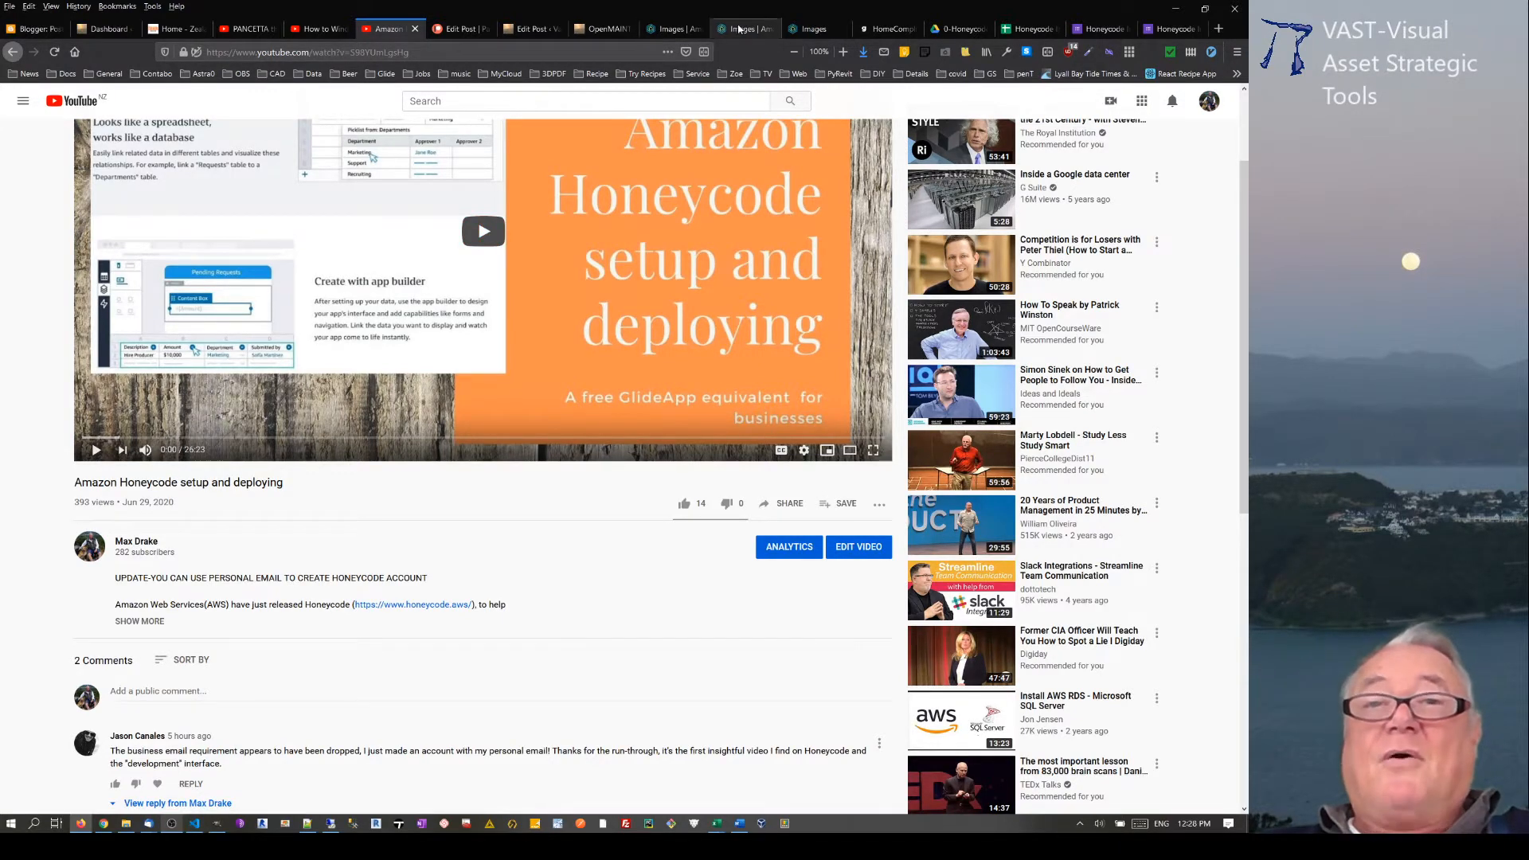
Step: Switch to the HomeCompliance app in Glide and open the second-to-last property in the Compliance Inspection list
left_click(810, 29)
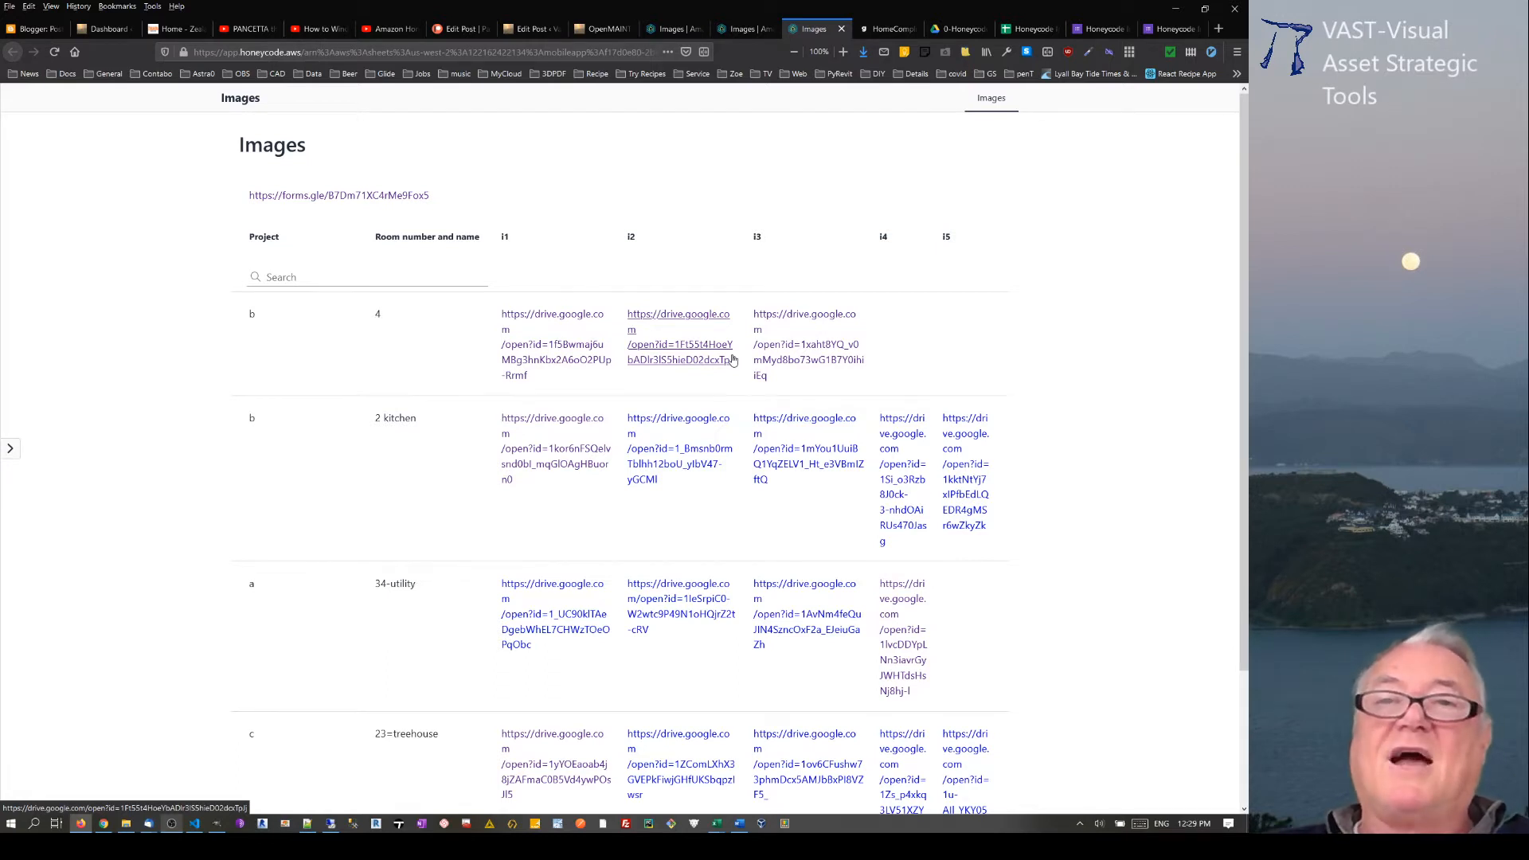
left_click(894, 34)
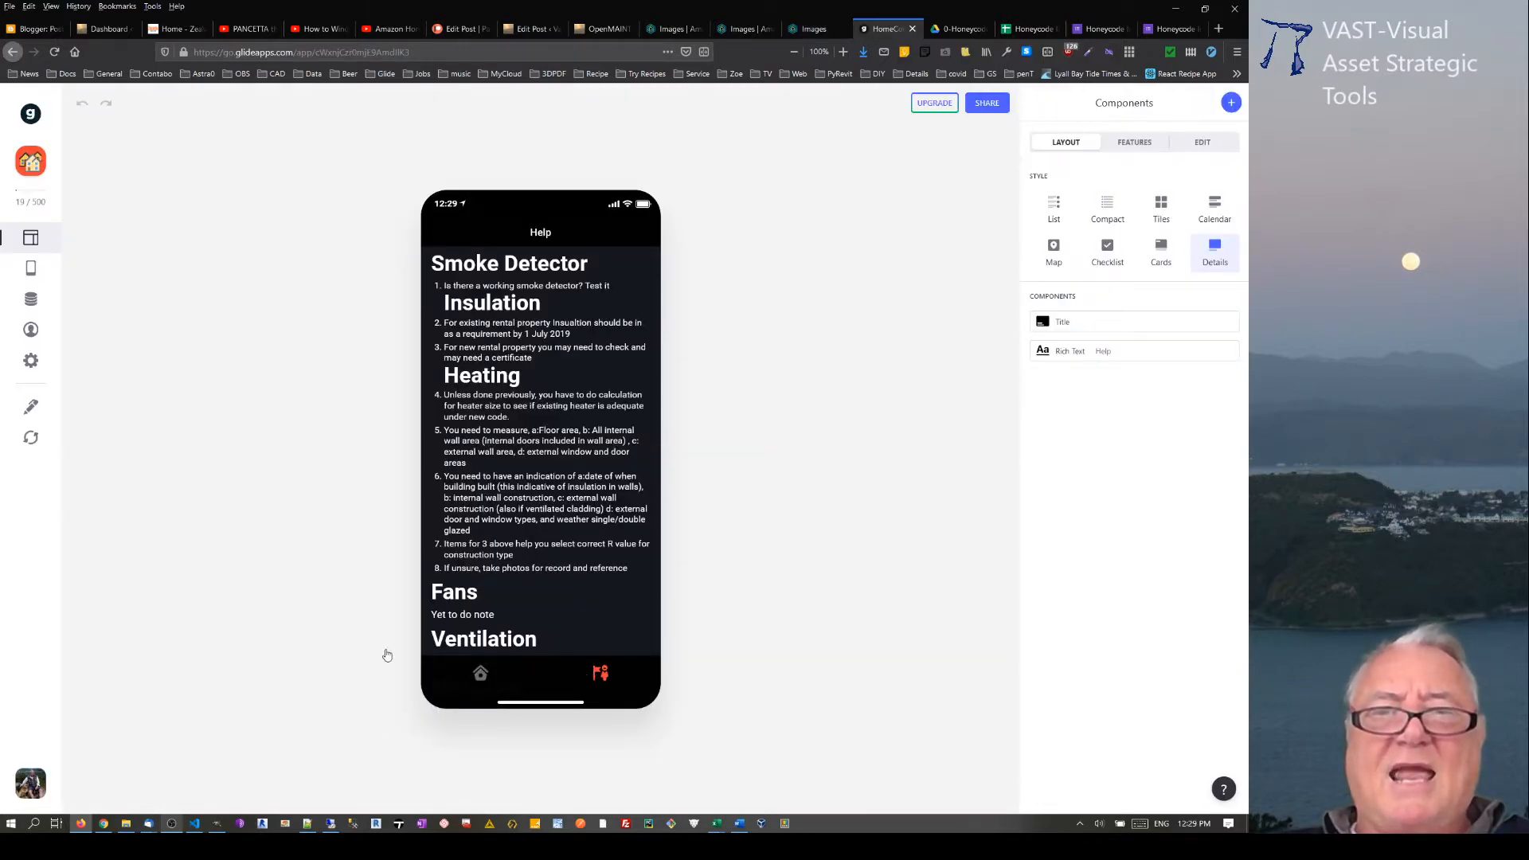
left_click(458, 657)
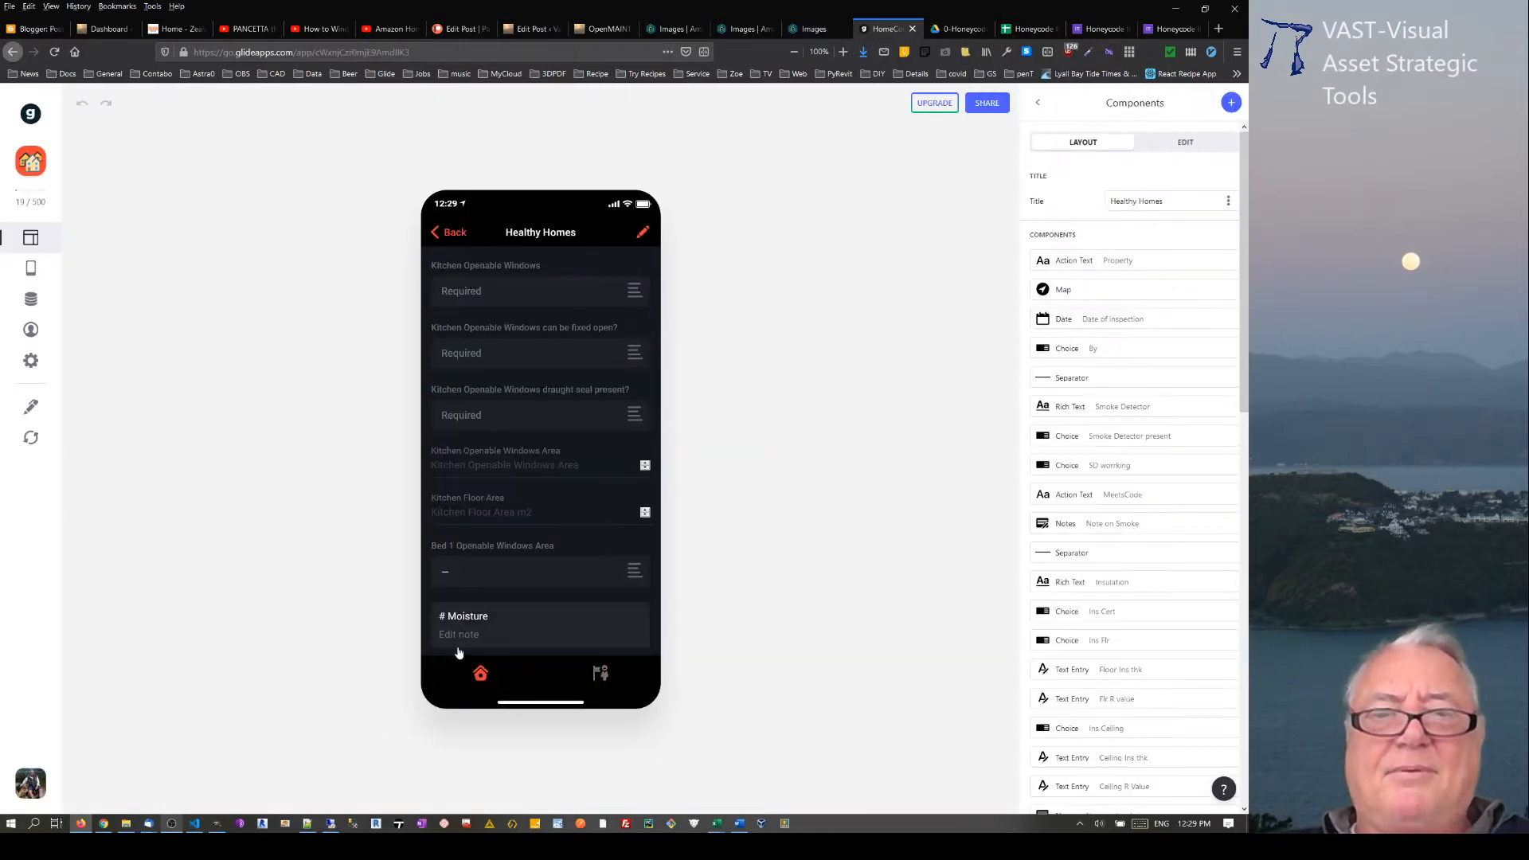
left_click(440, 234)
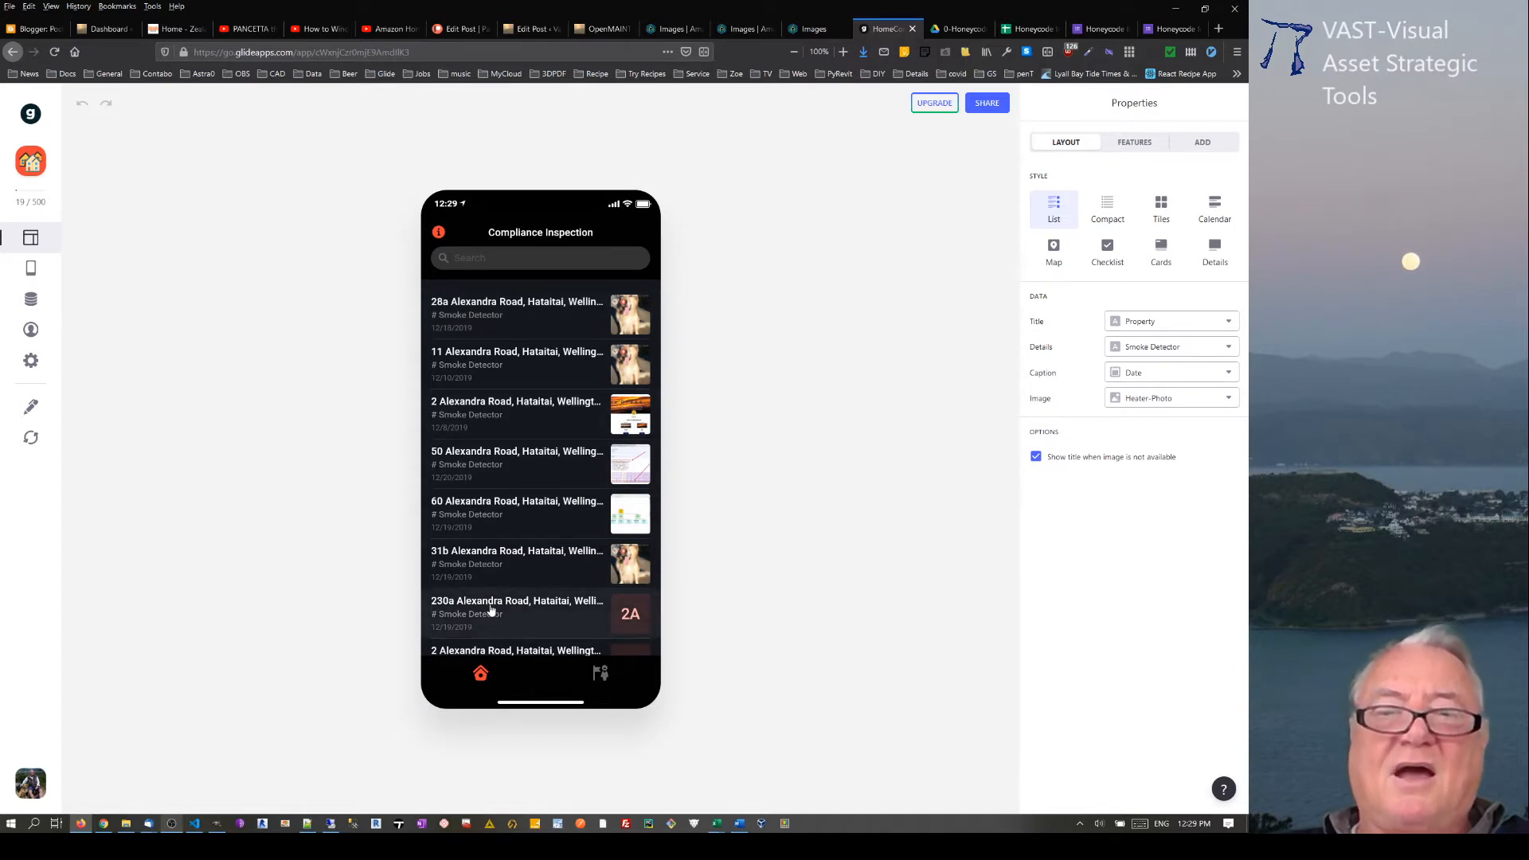
scroll(534, 602, "down", 1)
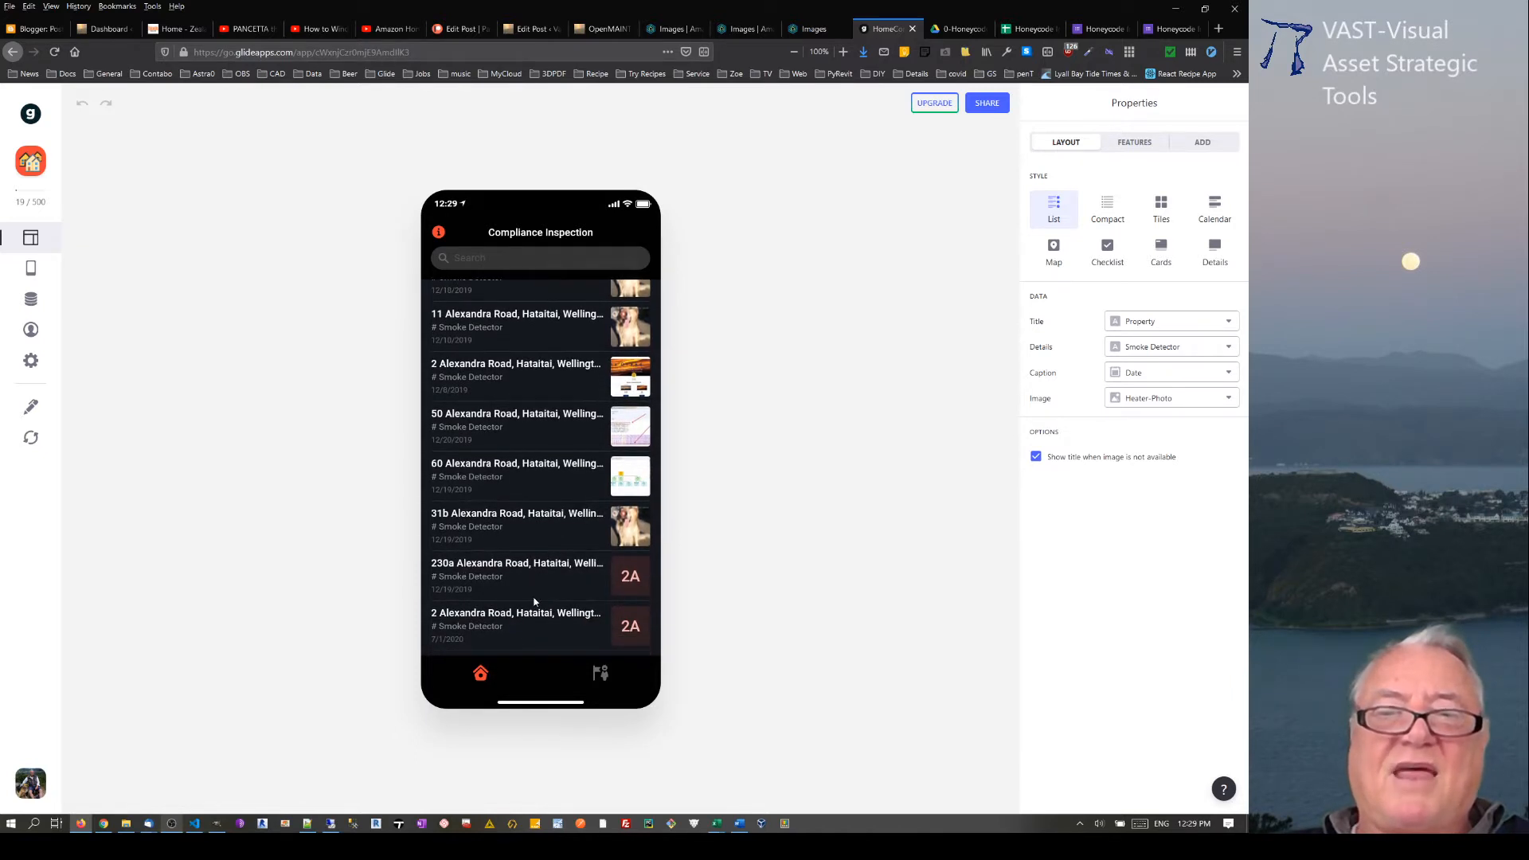
left_click(498, 575)
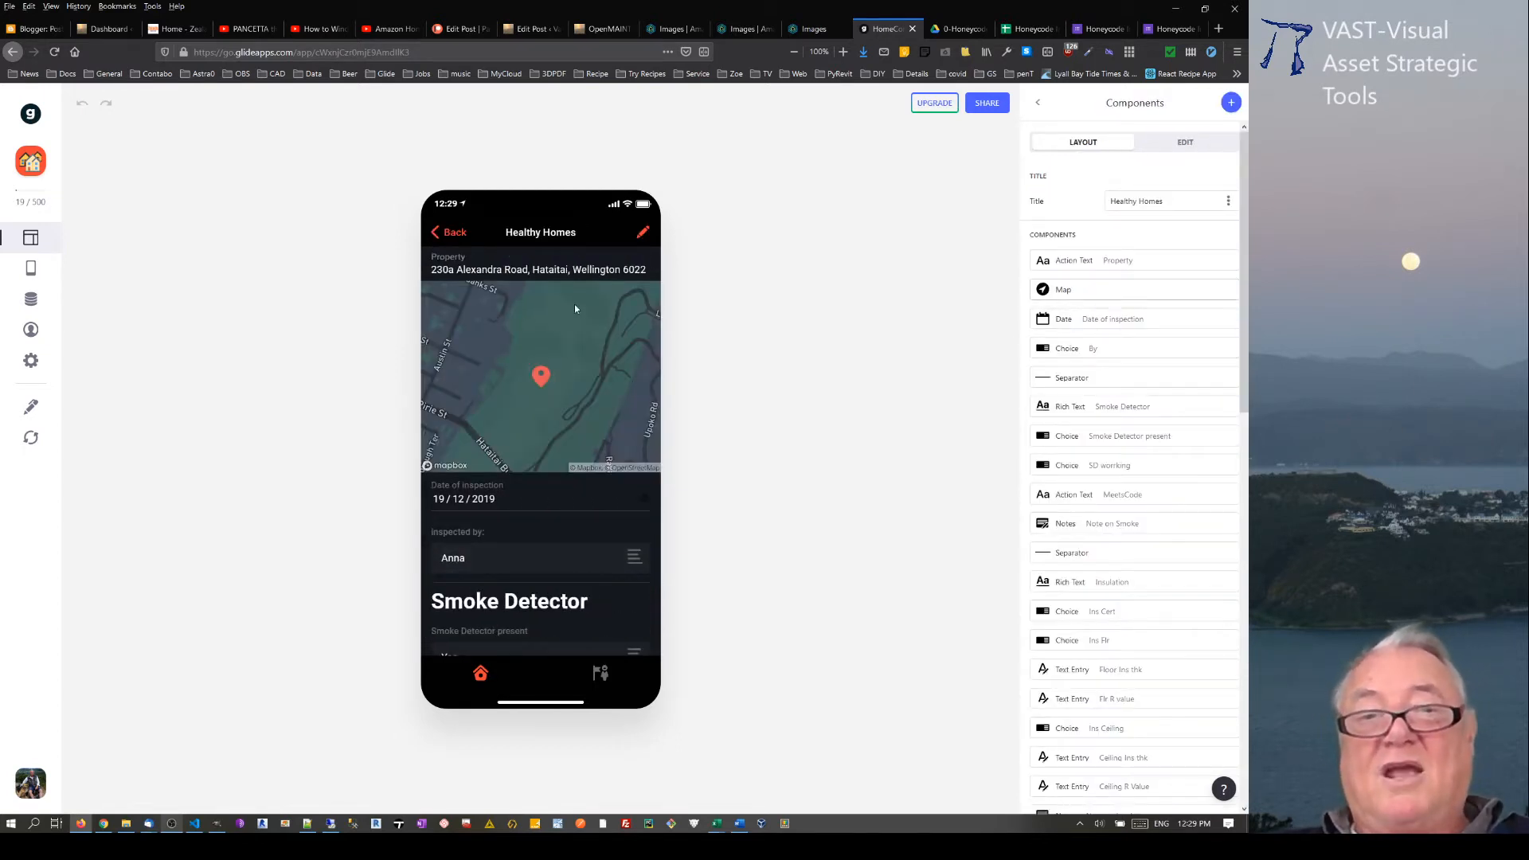
Step: View the available inspectors for the property's inspection record and close the list without changing the selection
scroll(512, 498, "down", 3)
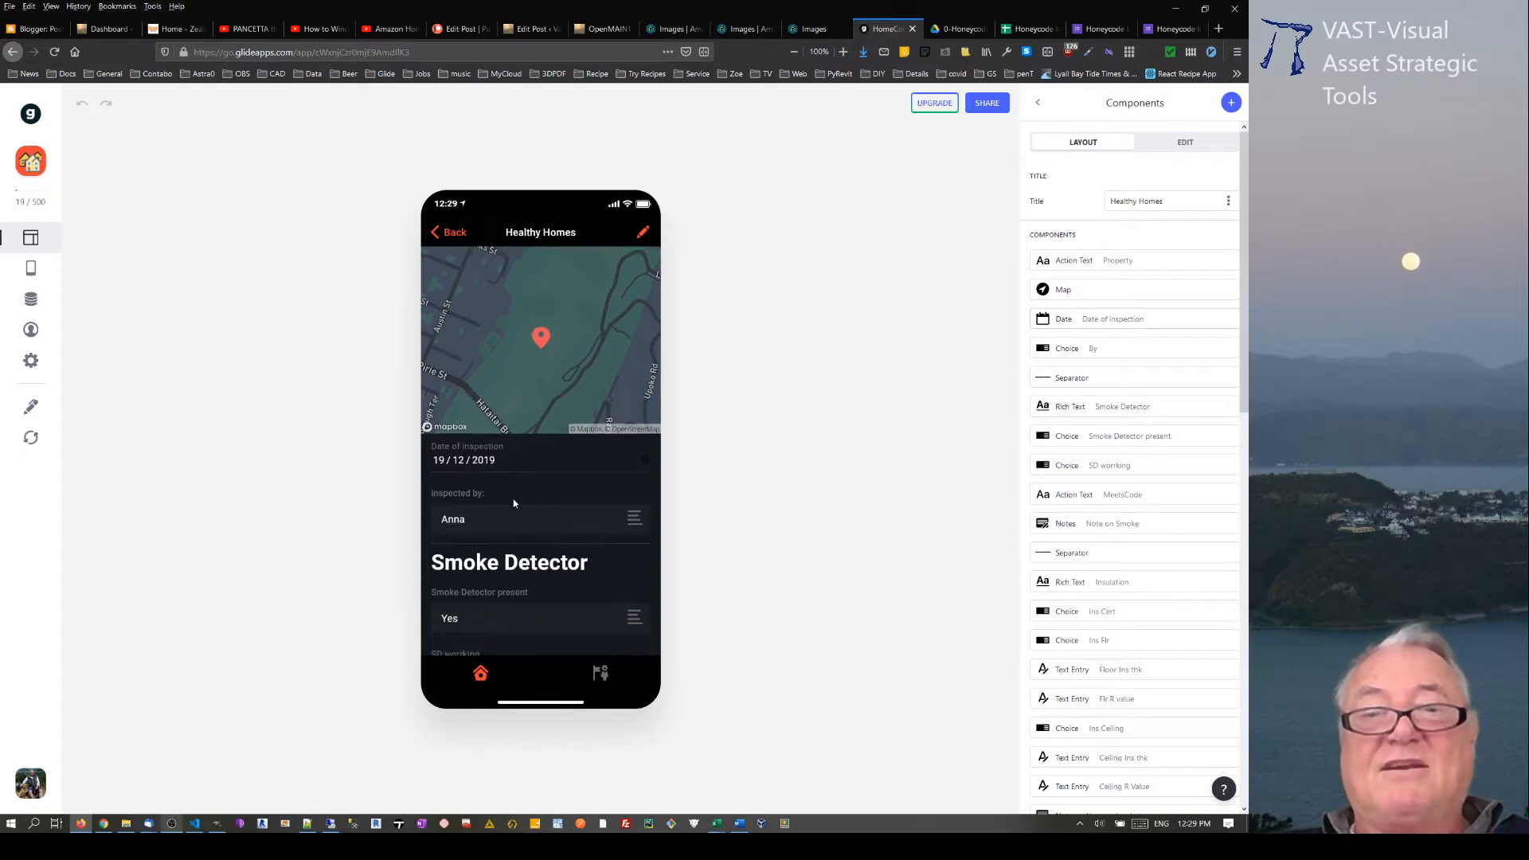
left_click(541, 430)
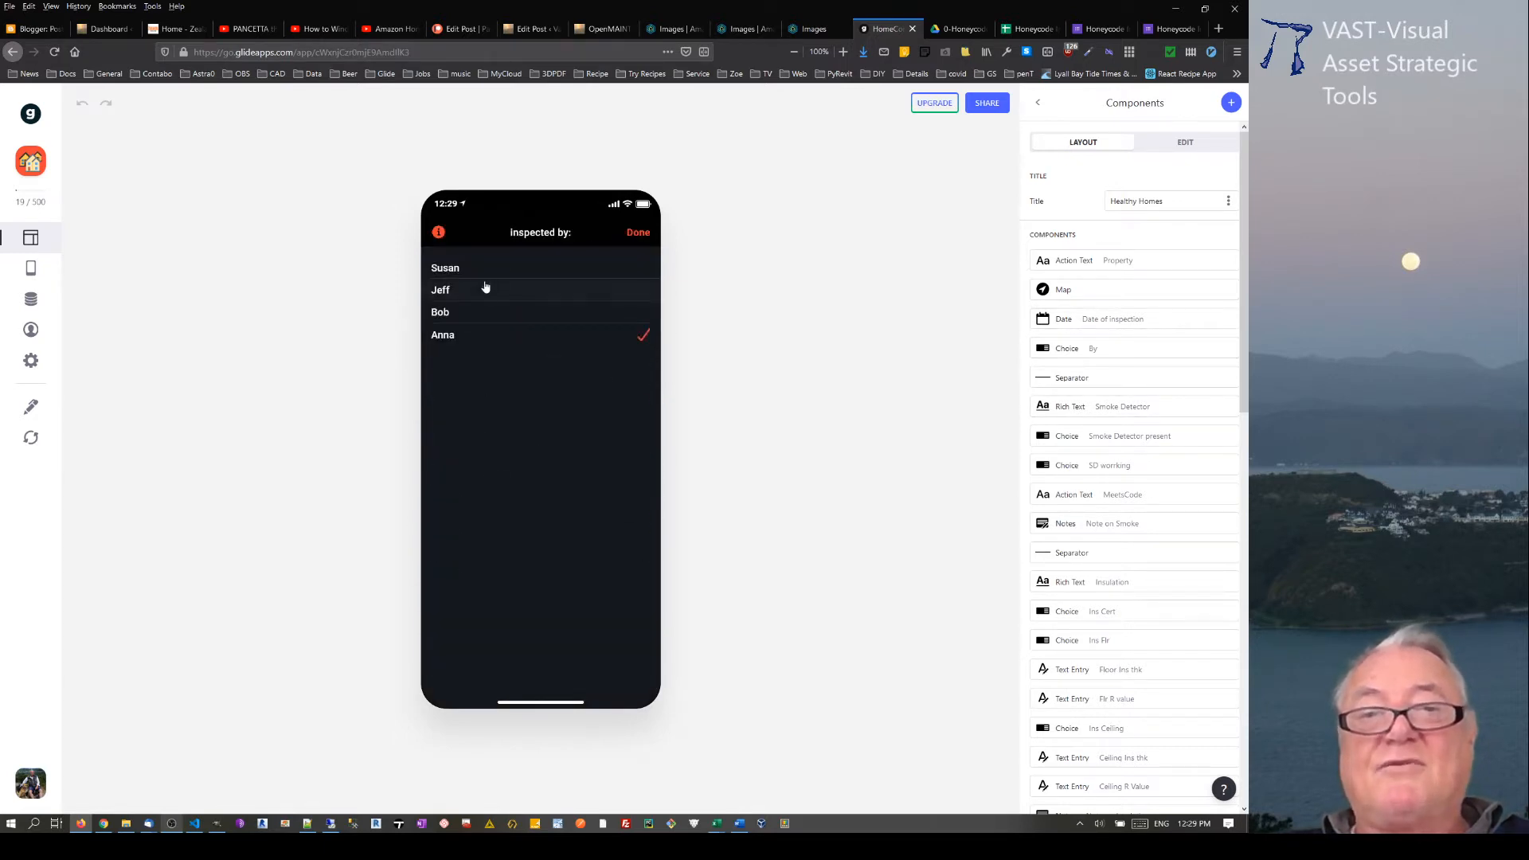
left_click(639, 232)
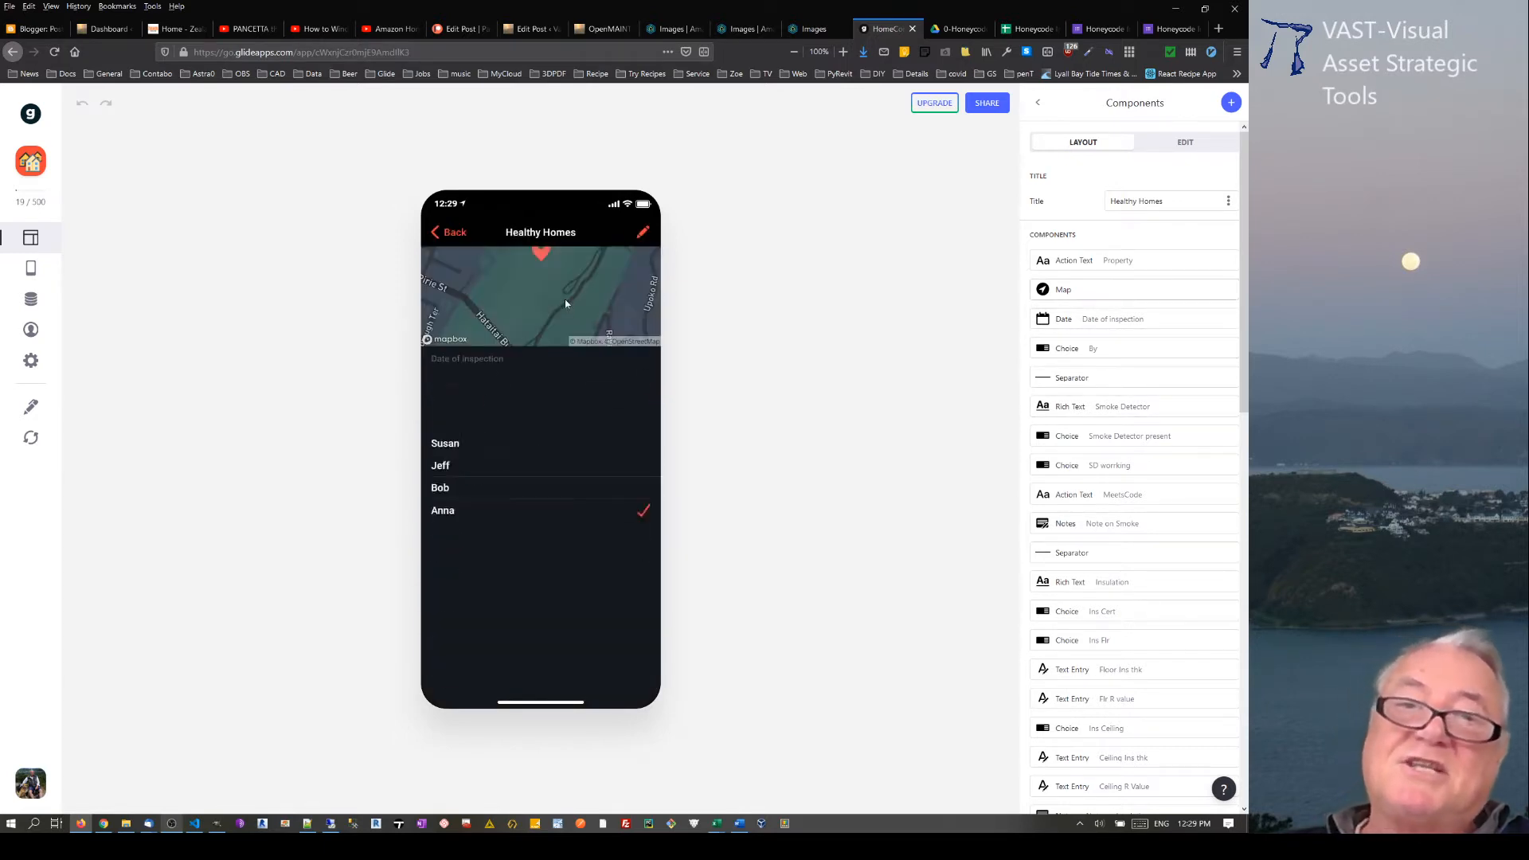
Step: Set the smoke detector's working status to Yes in the property's inspection record
scroll(483, 468, "down", 4)
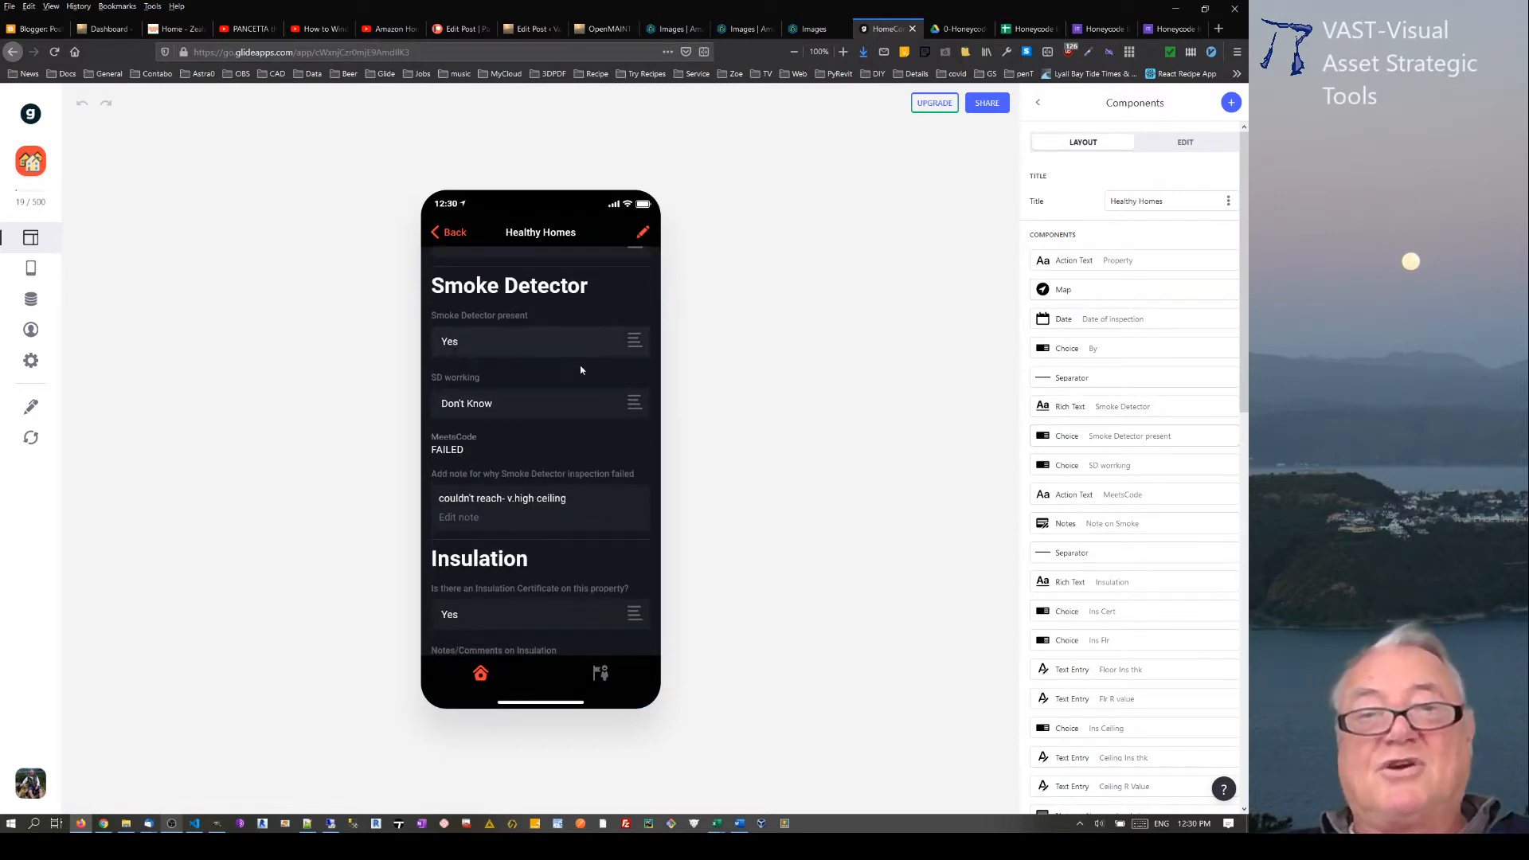
left_click(611, 416)
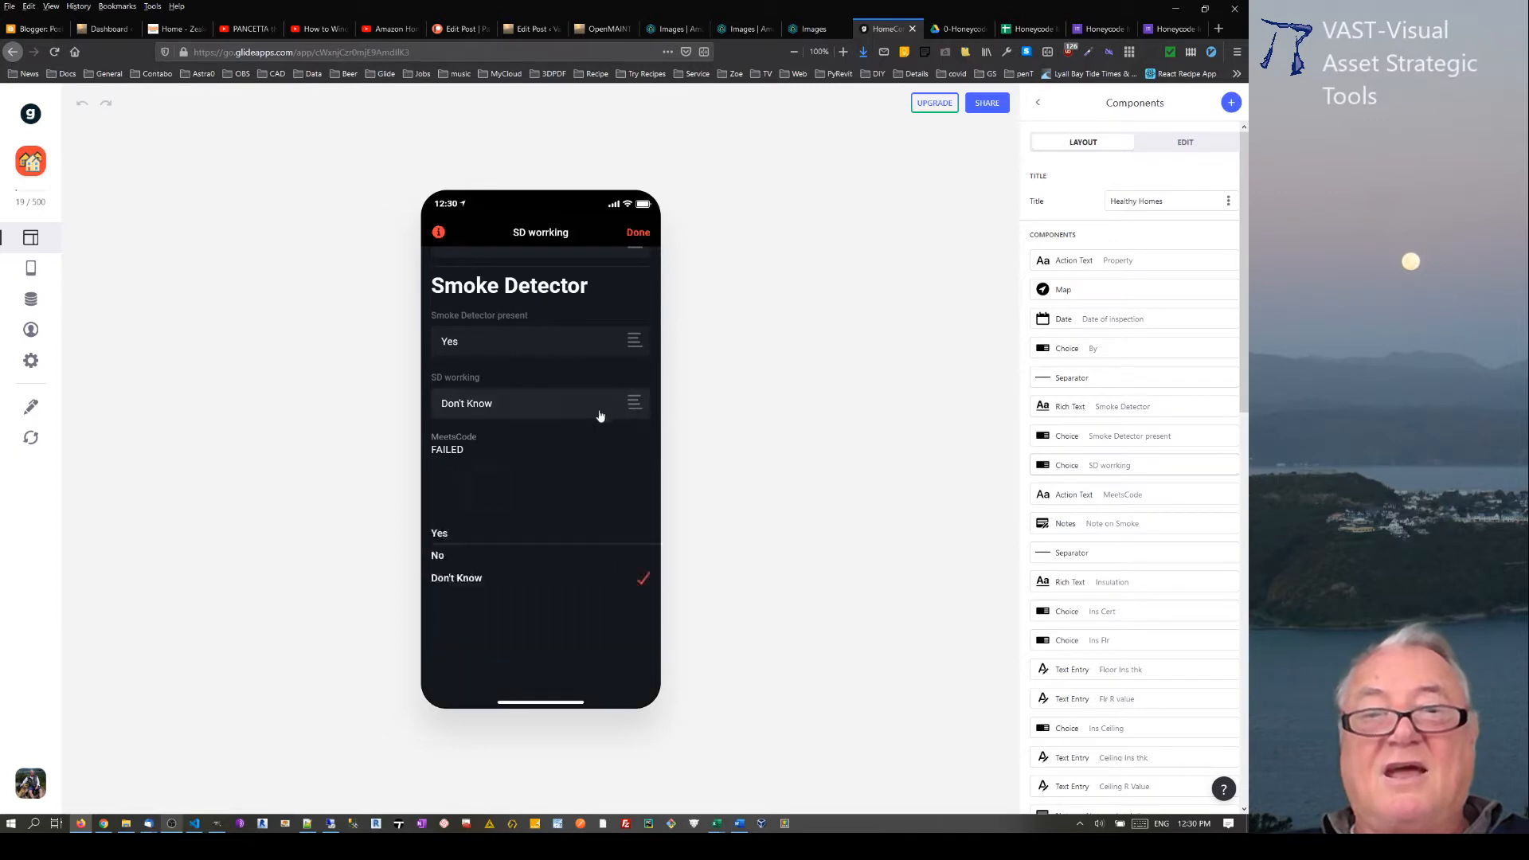
left_click(444, 269)
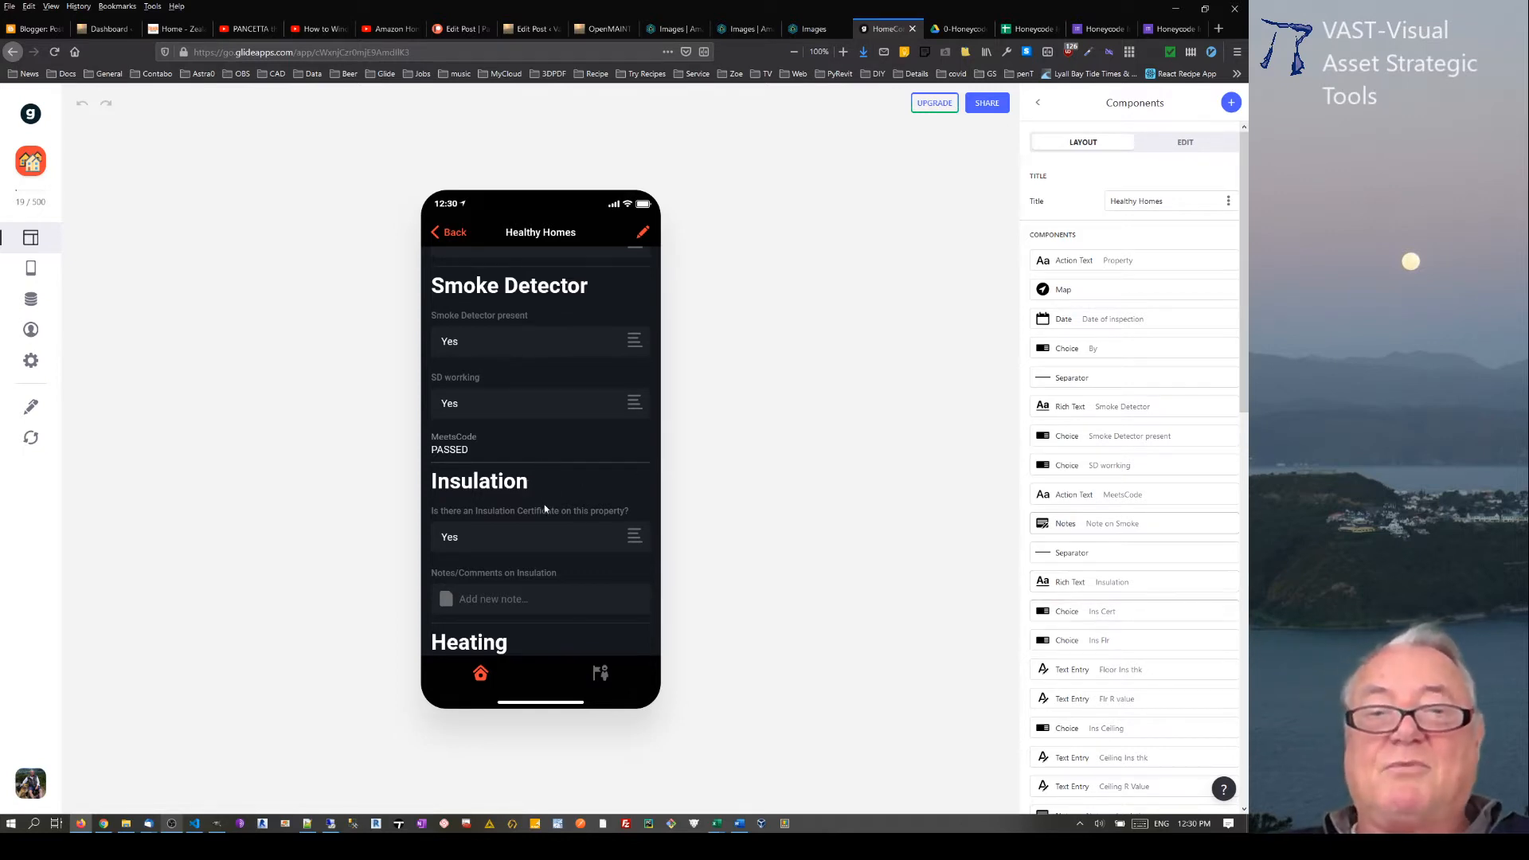
Step: Set the answer on whether the property has an Insulation Certificate to No
scroll(531, 525, "down", 2)
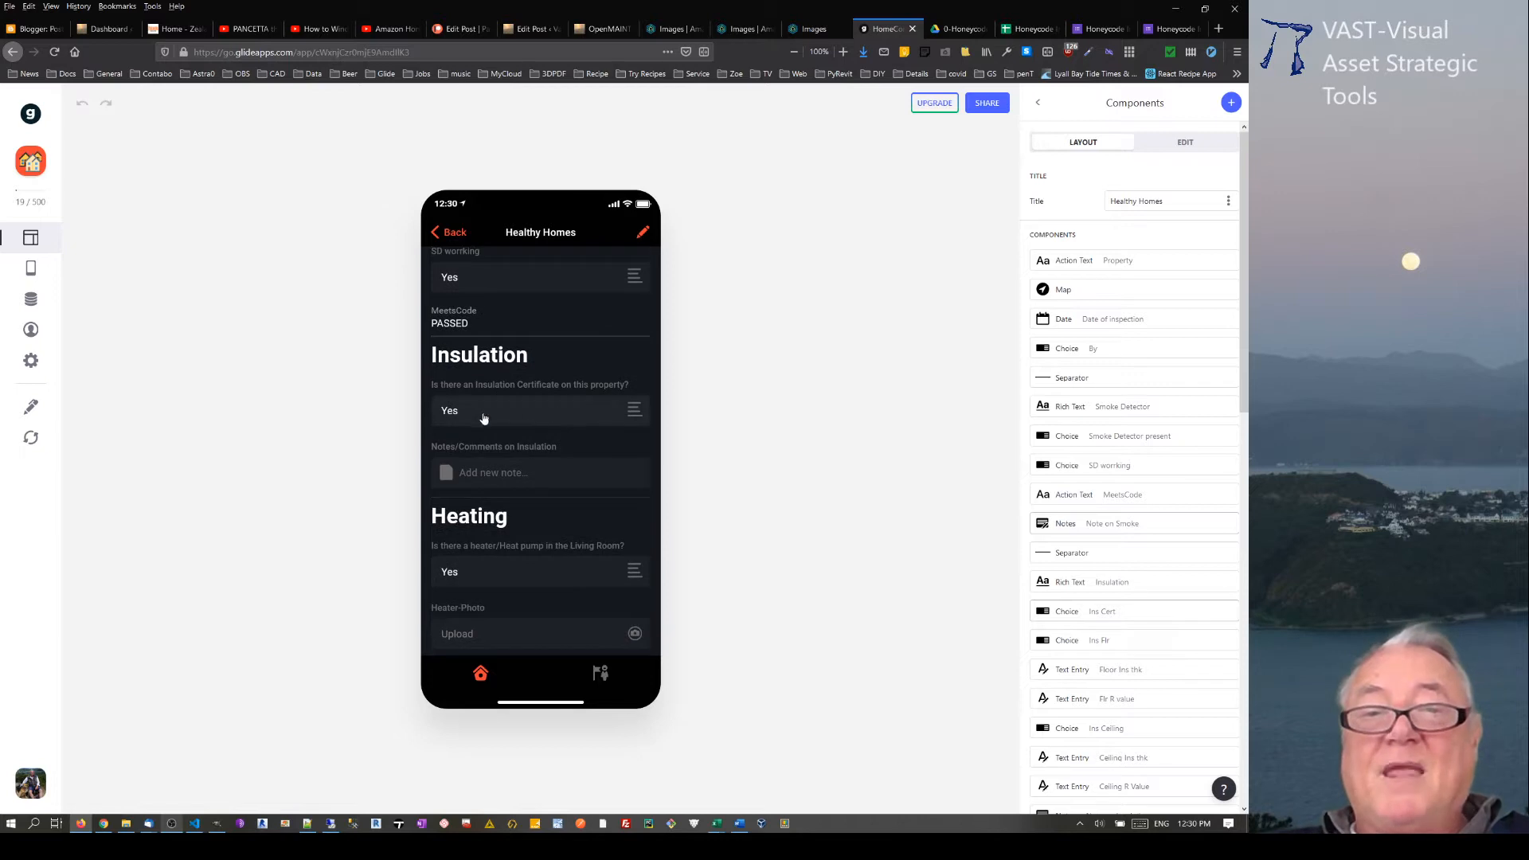
left_click(633, 411)
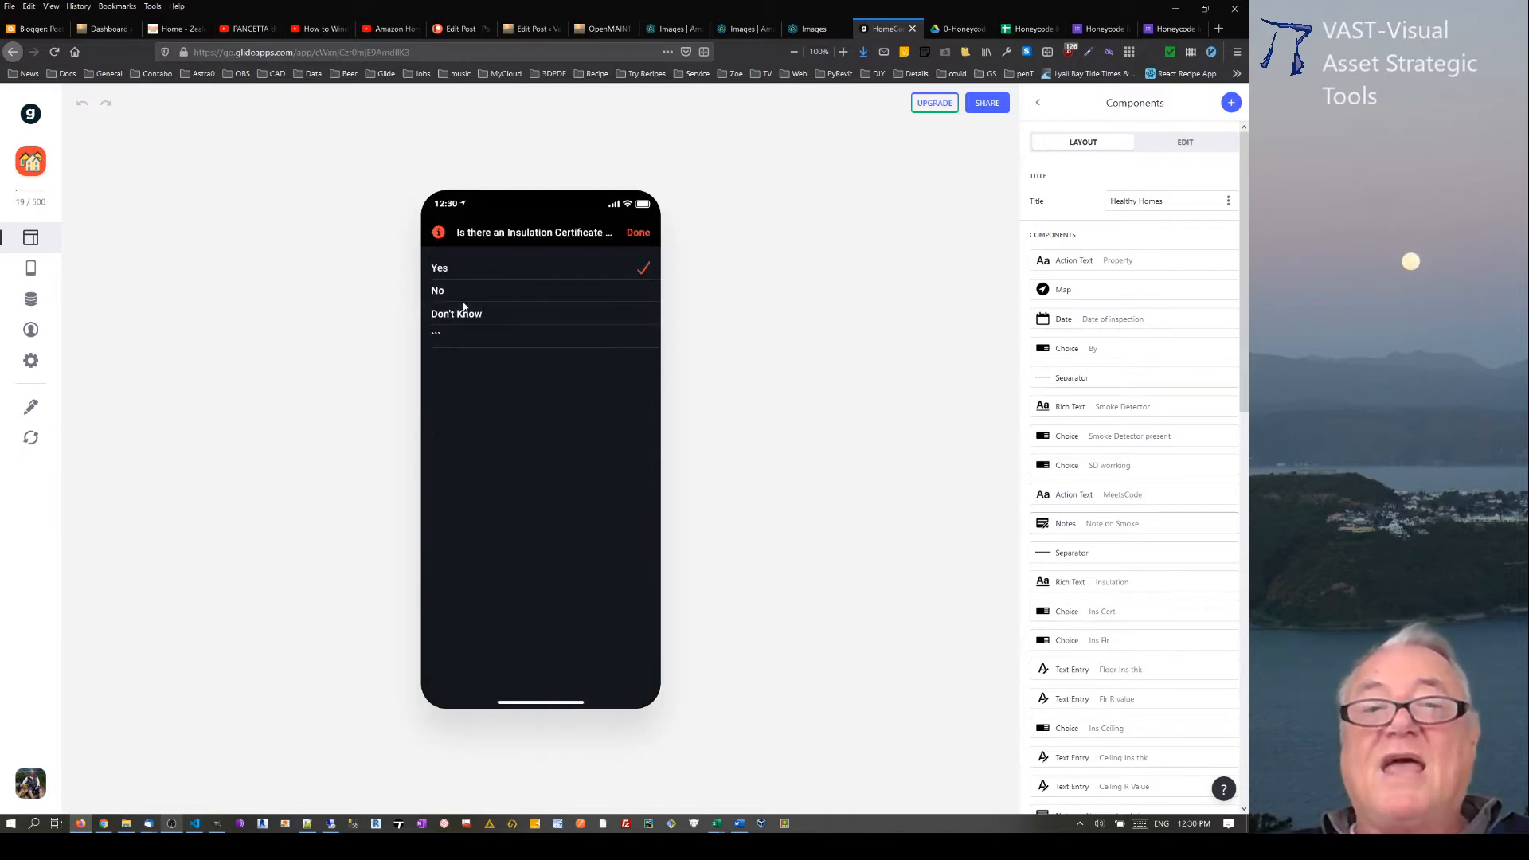
left_click(463, 307)
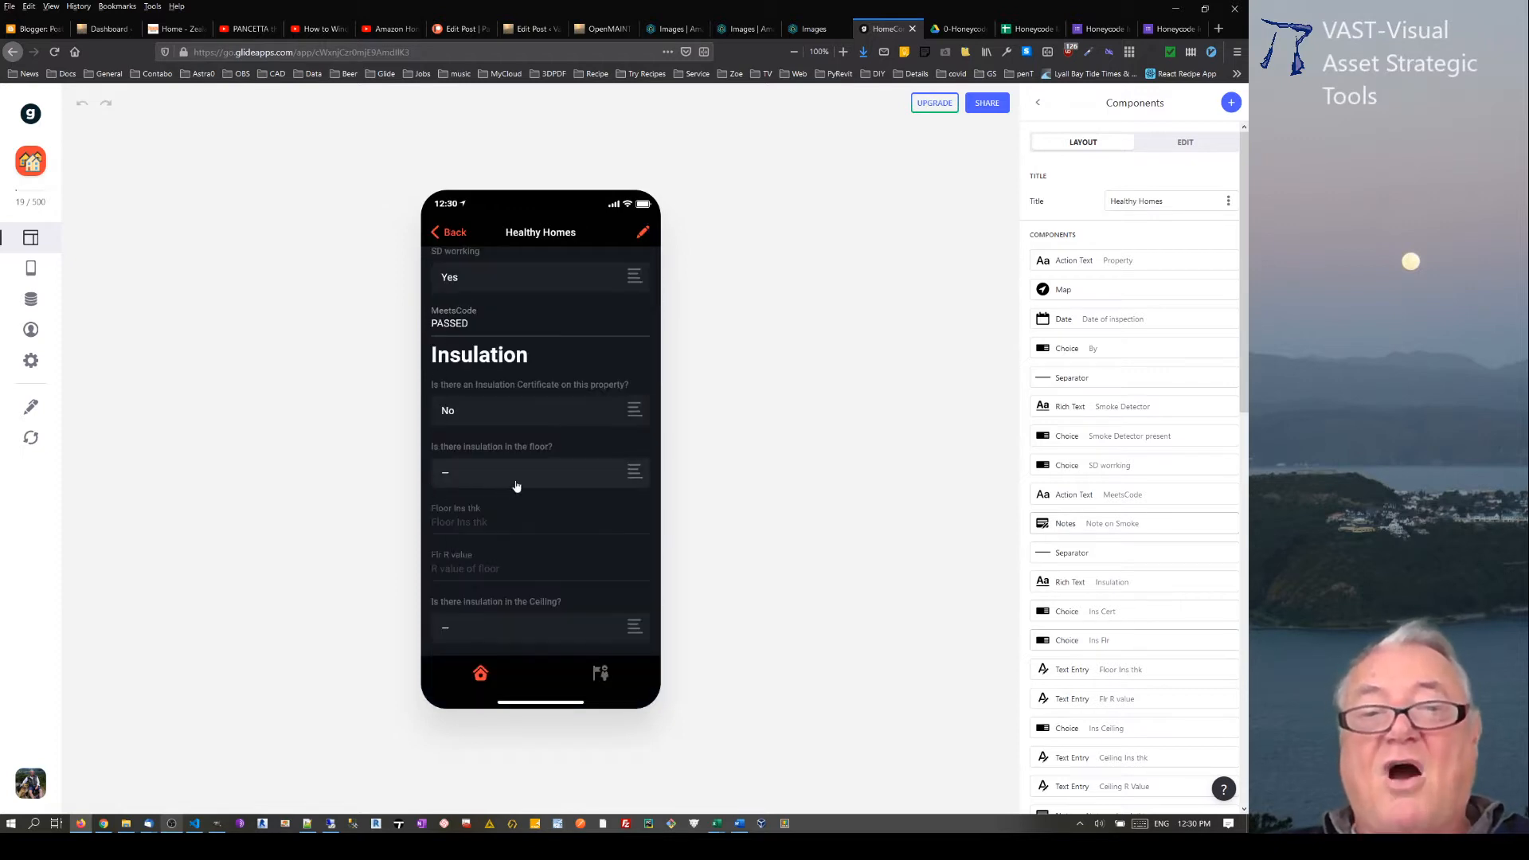
scroll(516, 487, "down", 2)
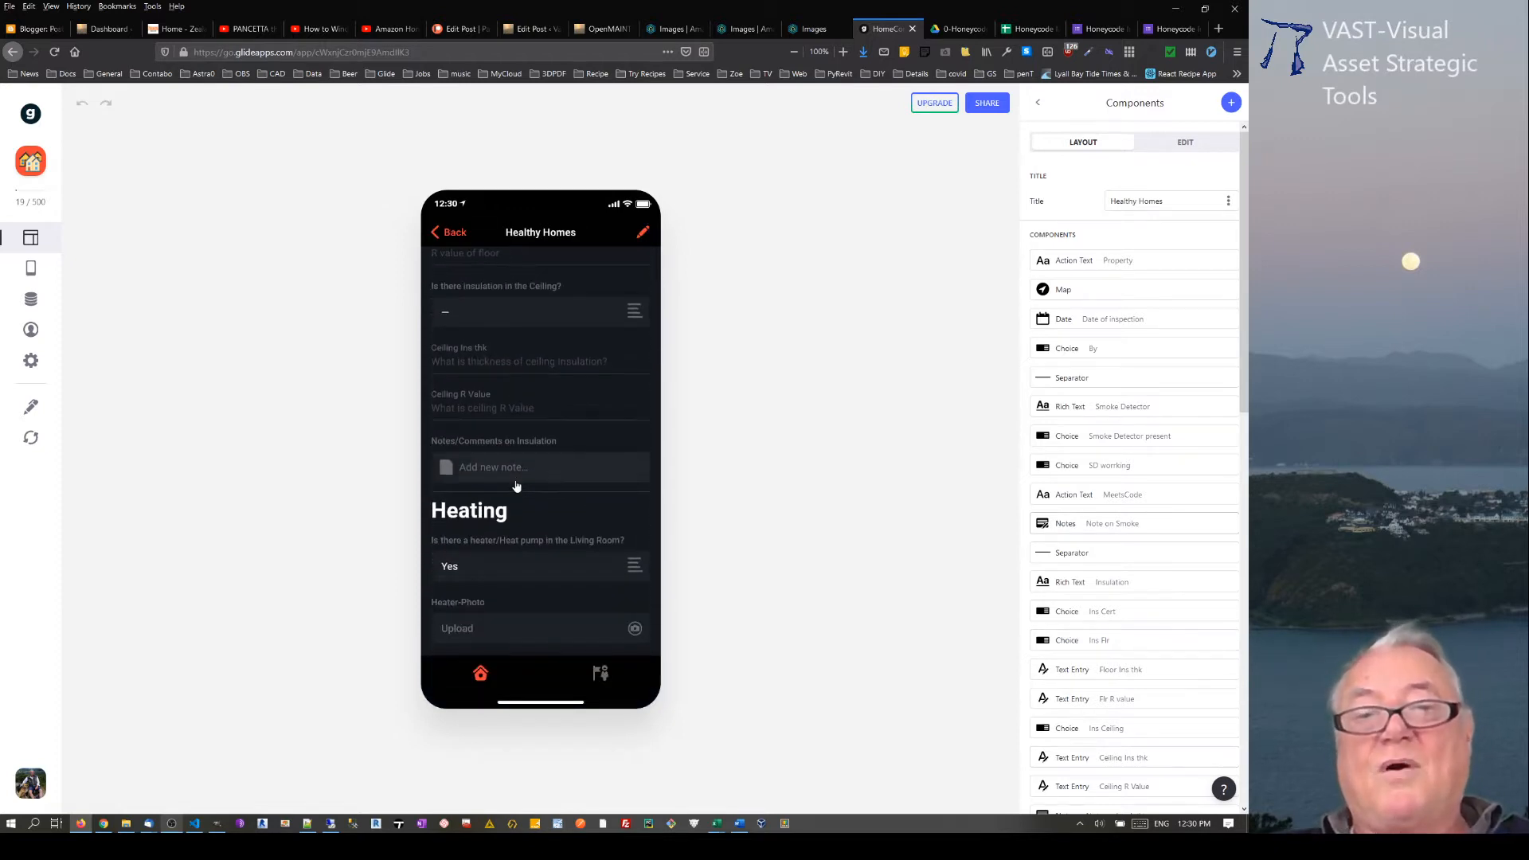
scroll(514, 481, "down", 3)
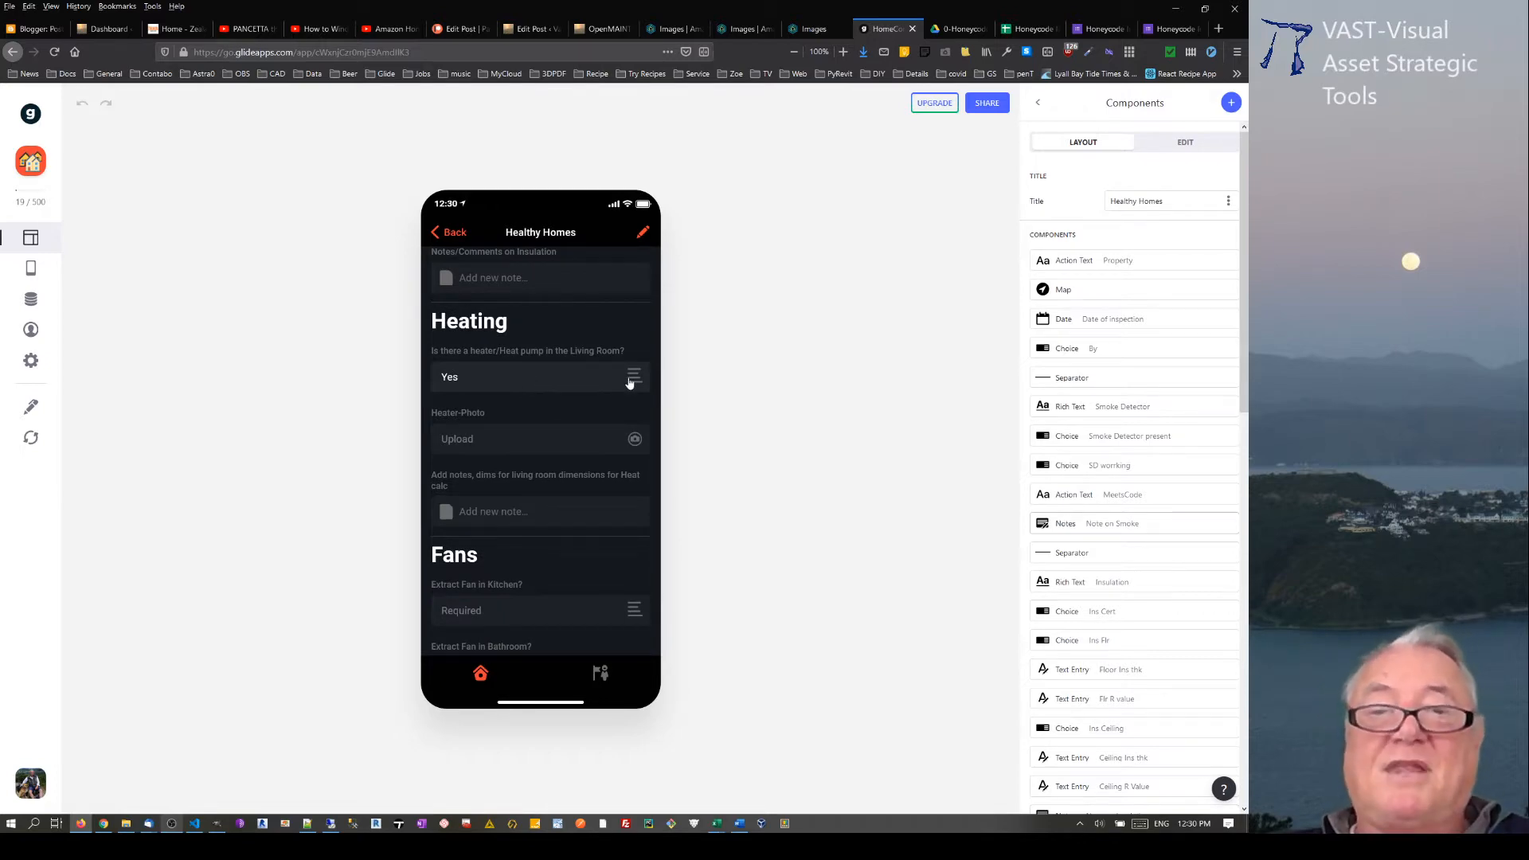
left_click(634, 443)
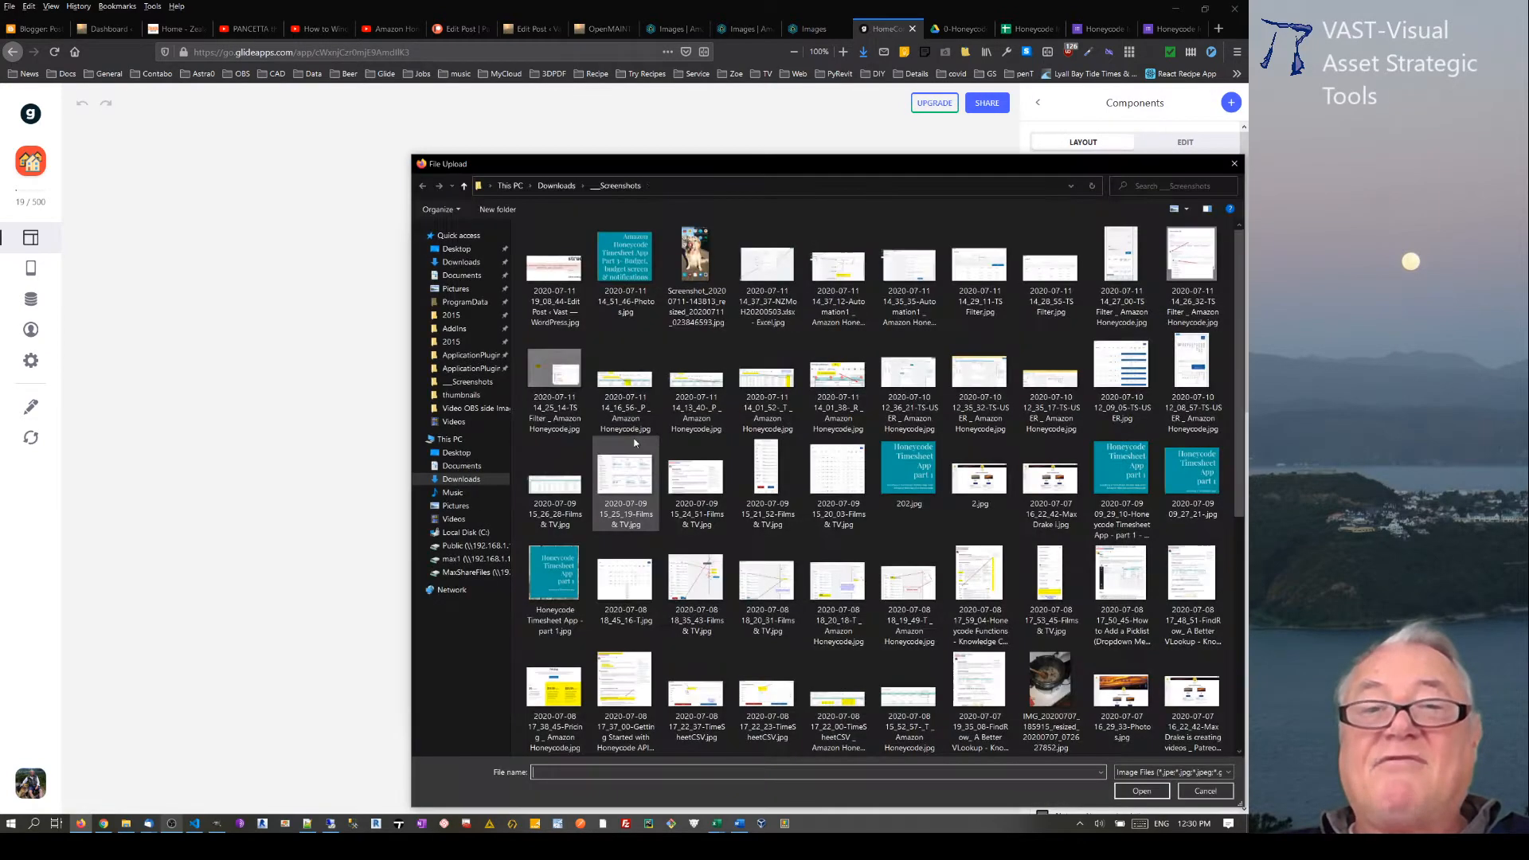
left_click(693, 265)
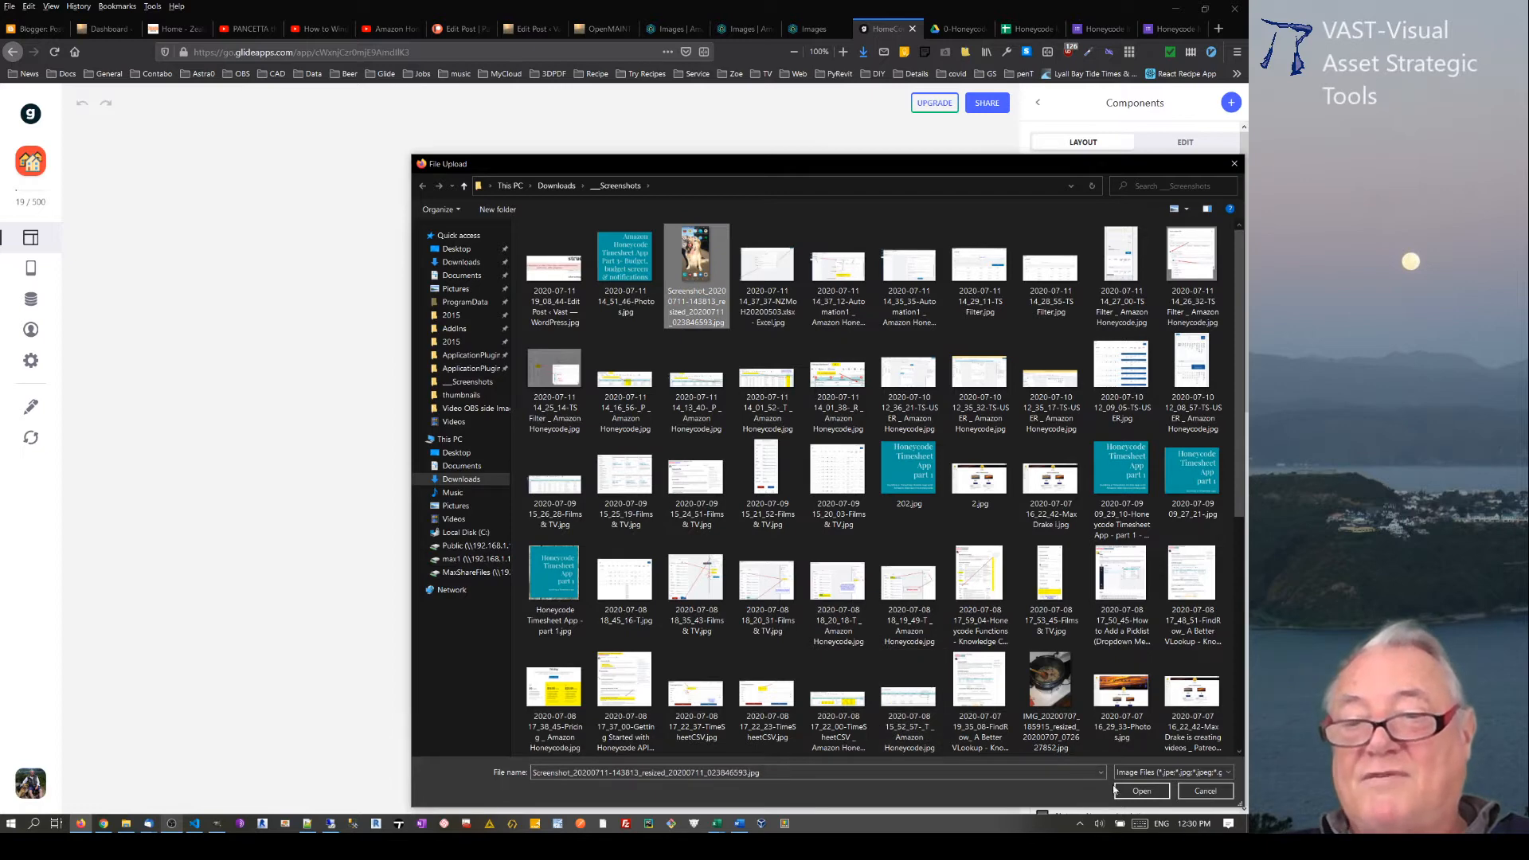
left_click(1131, 697)
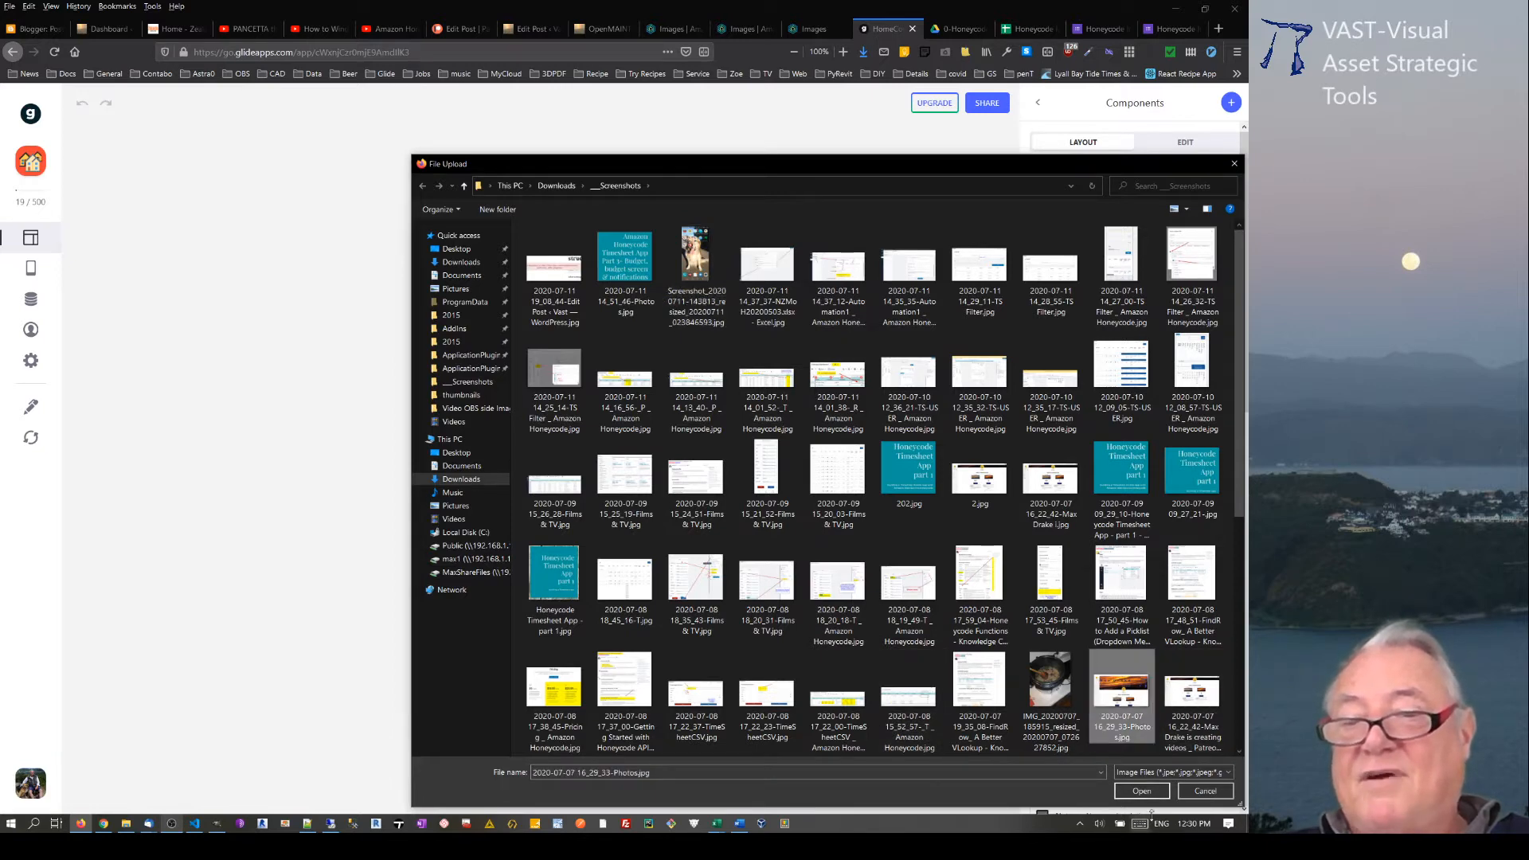
left_click(1122, 792)
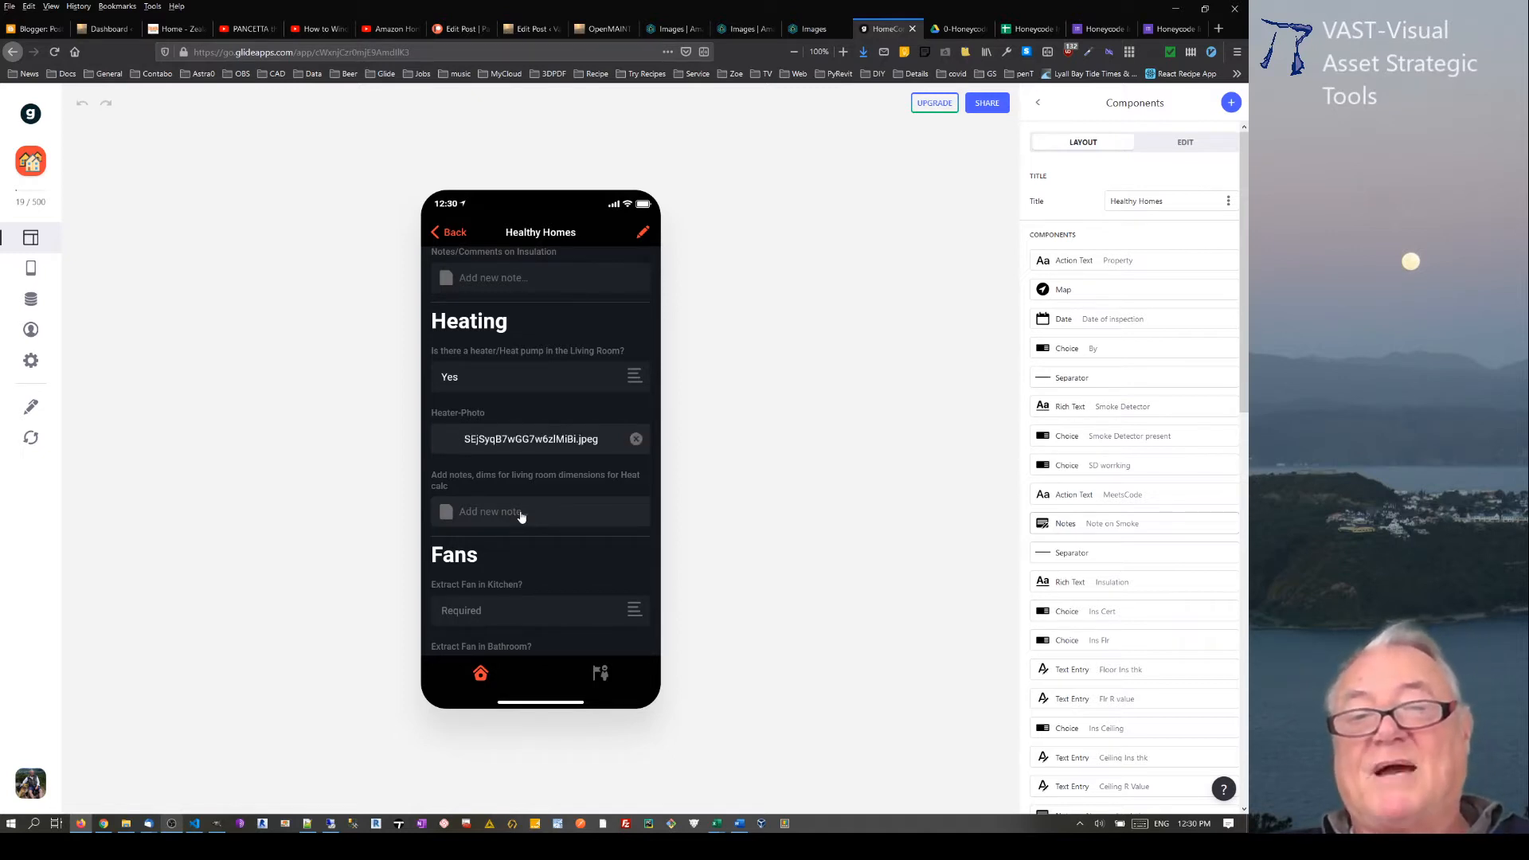
Step: Review the remaining Fans, Ventilation and Moisture fields of the inspection record and return to the property list
scroll(525, 518, "down", 4)
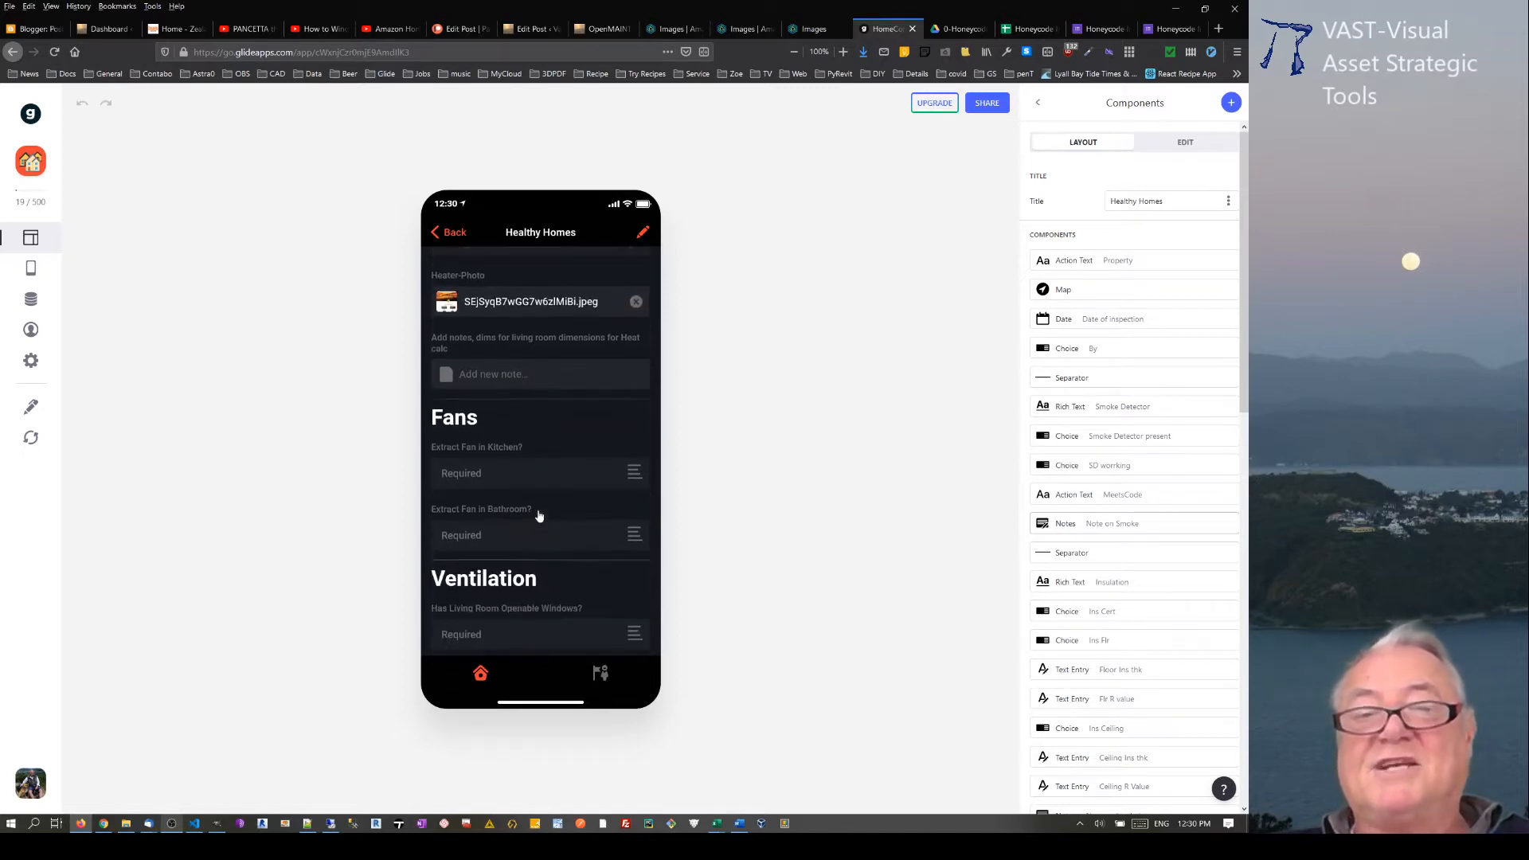
scroll(500, 474, "down", 3)
scroll(500, 474, "down", 3)
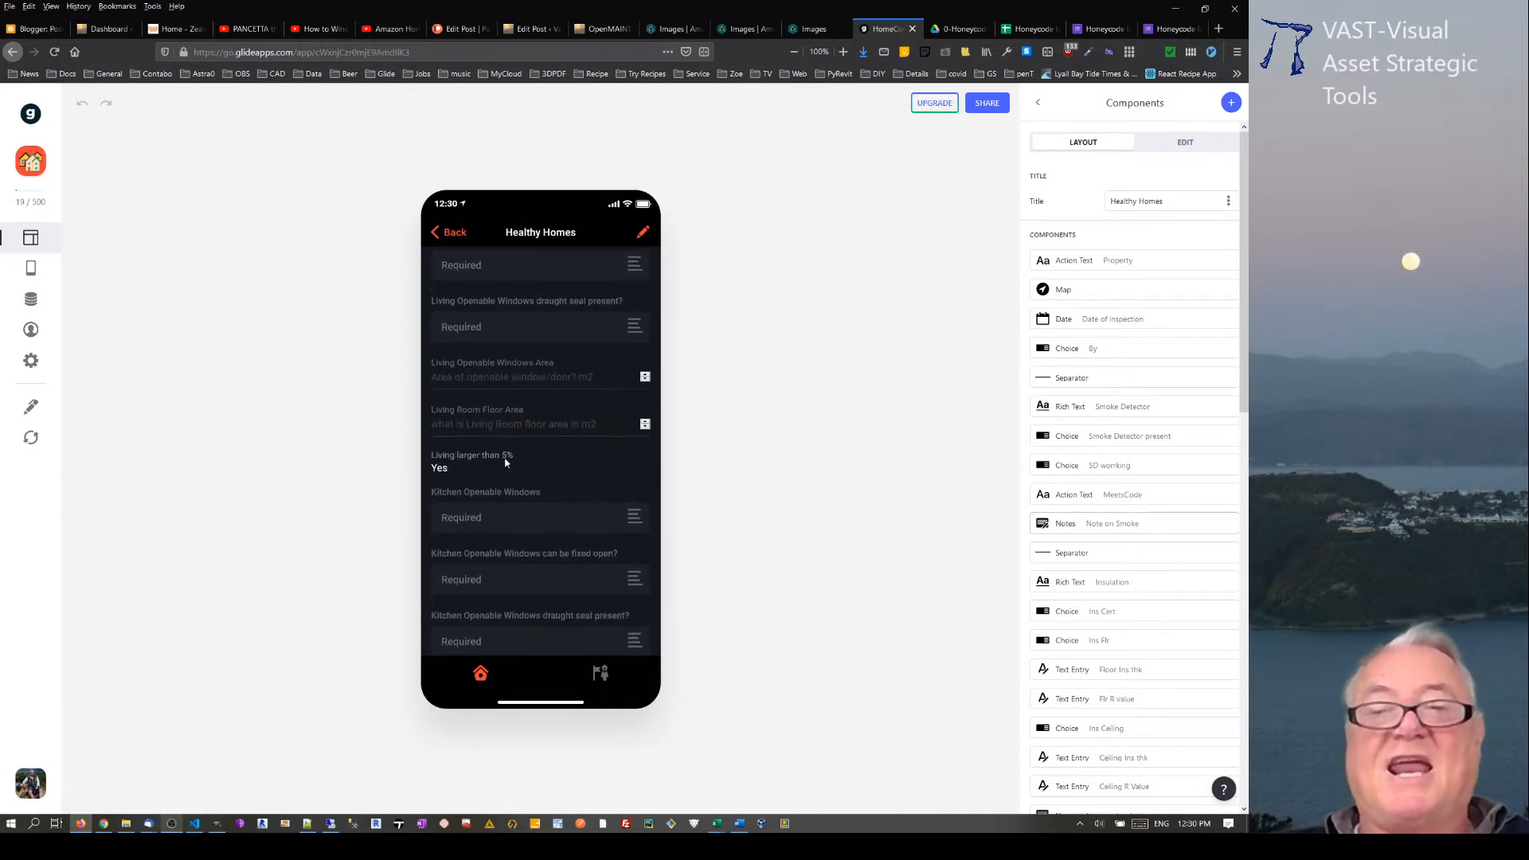
scroll(502, 469, "down", 3)
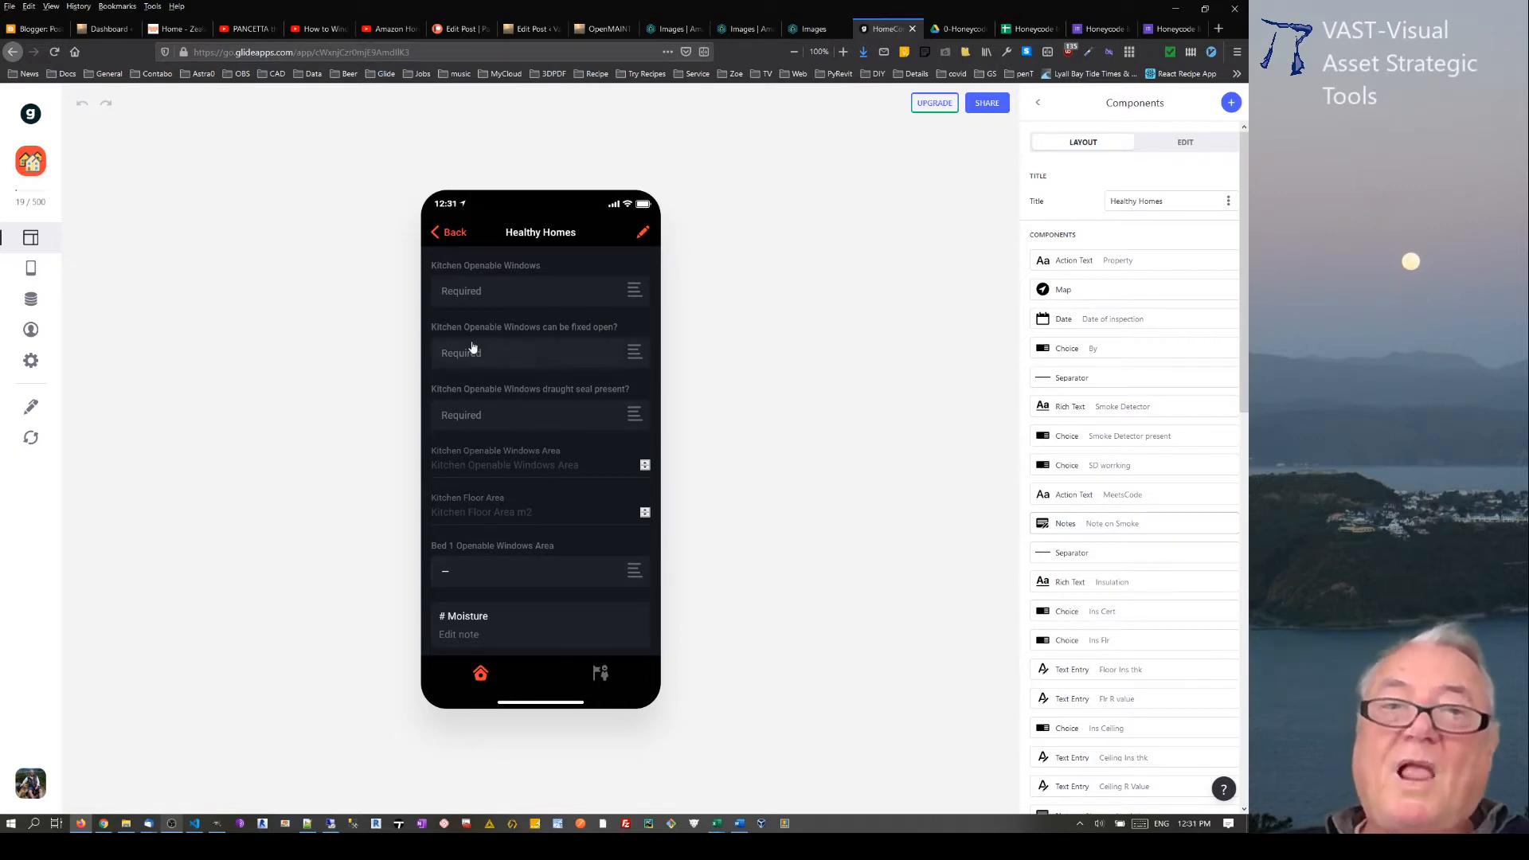
left_click(438, 232)
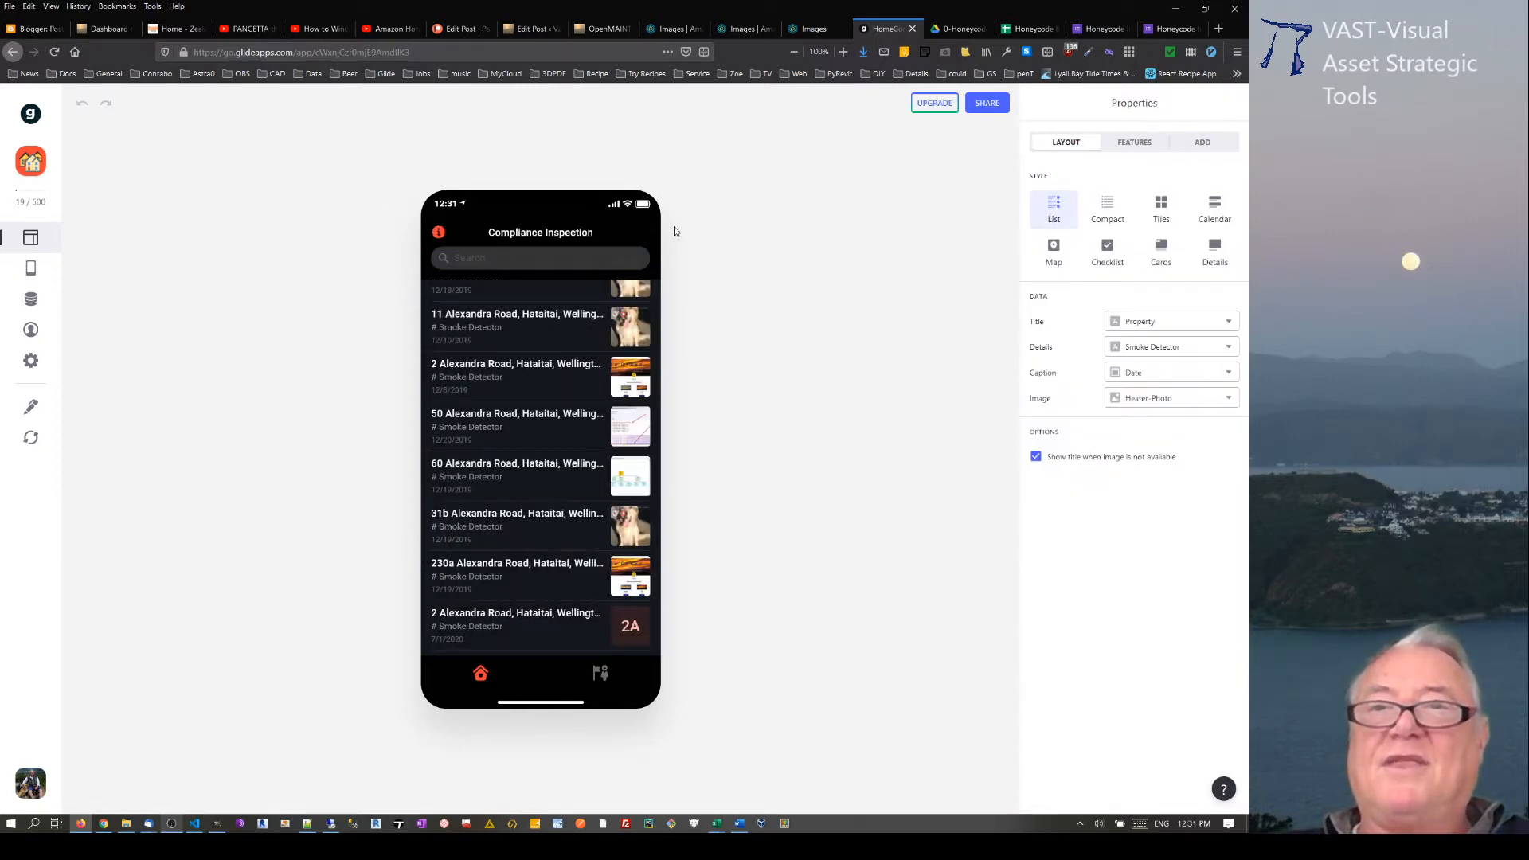
Step: Close the HomeCompliance app and open the image upload form linked in the Honeycode Images app
left_click(913, 29)
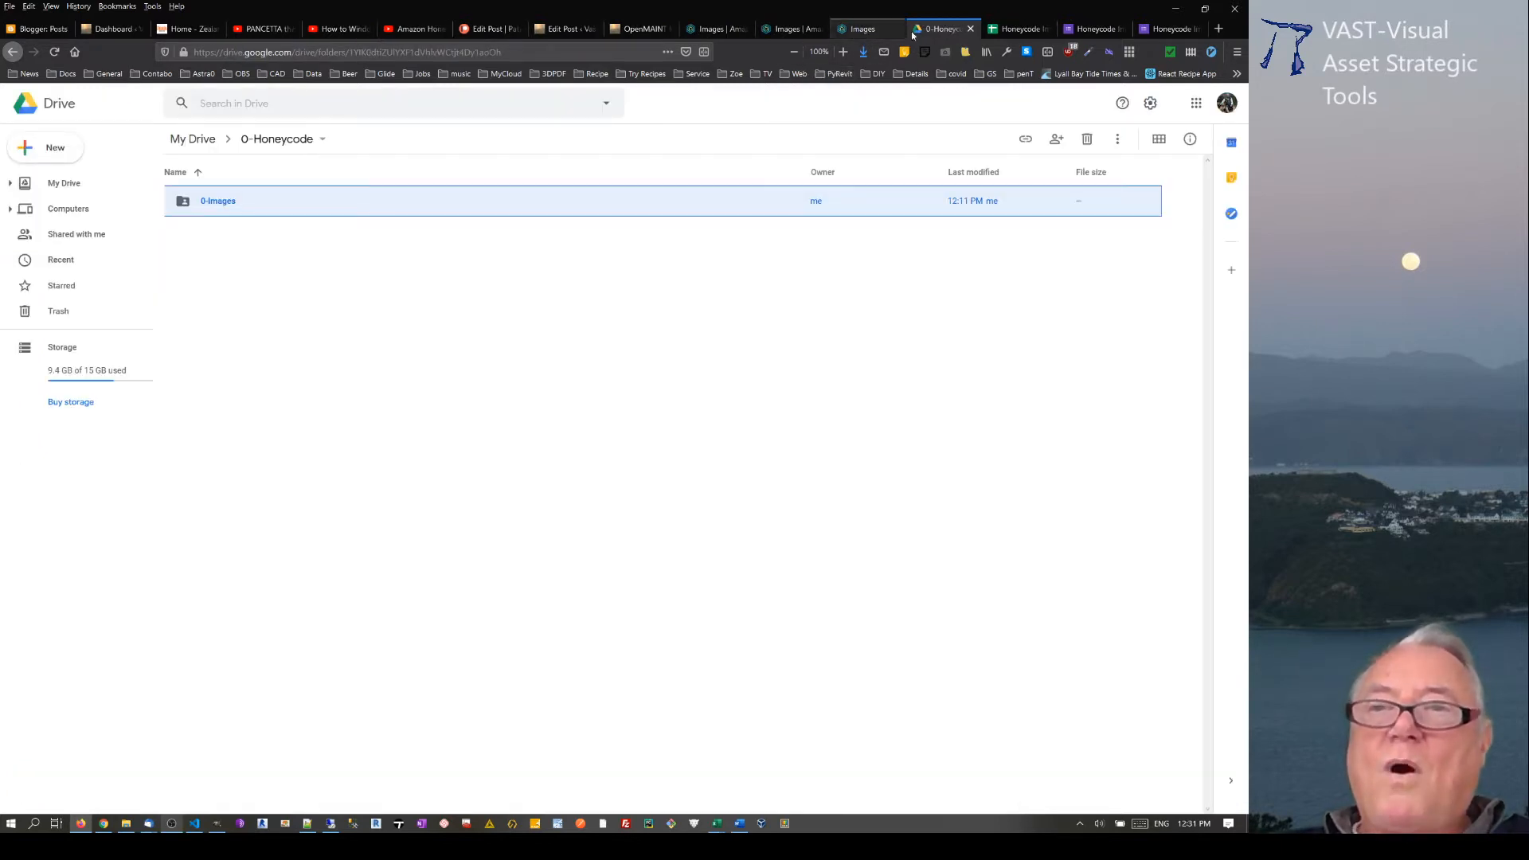
left_click(1096, 30)
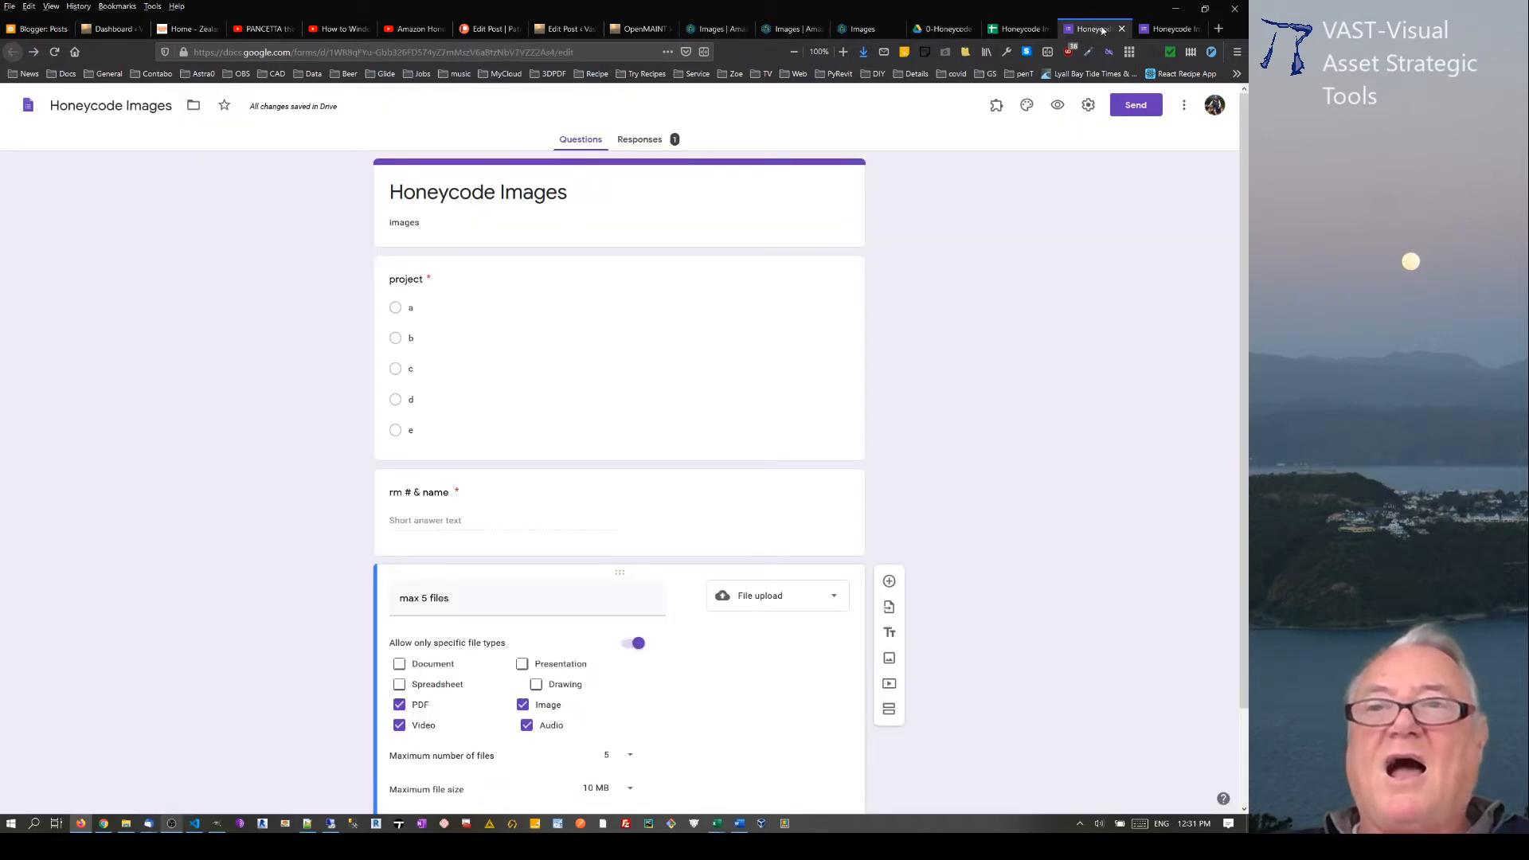
left_click(724, 32)
left_click(866, 30)
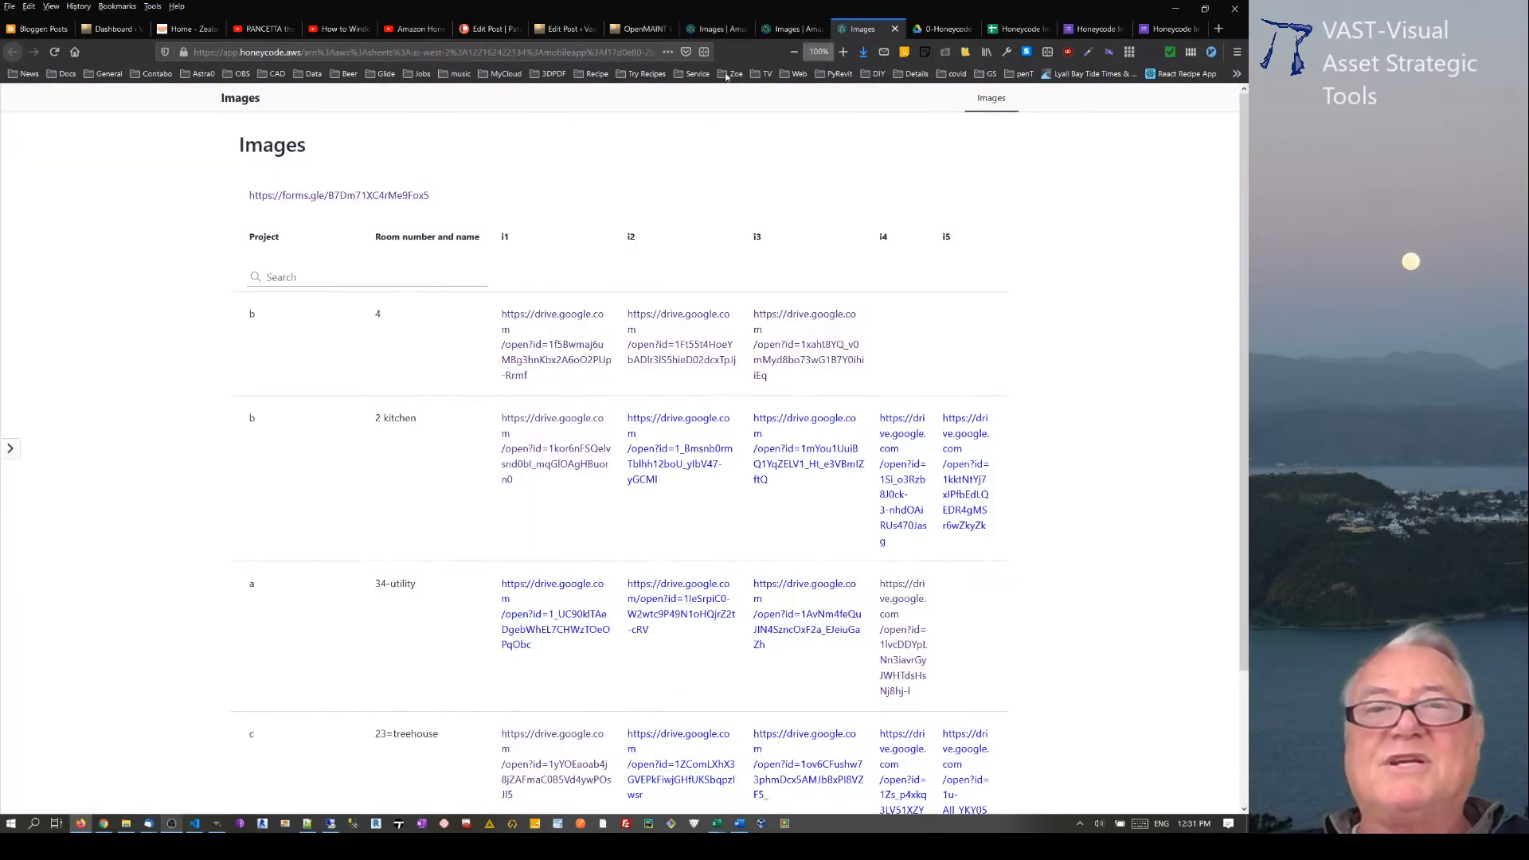
left_click(296, 196)
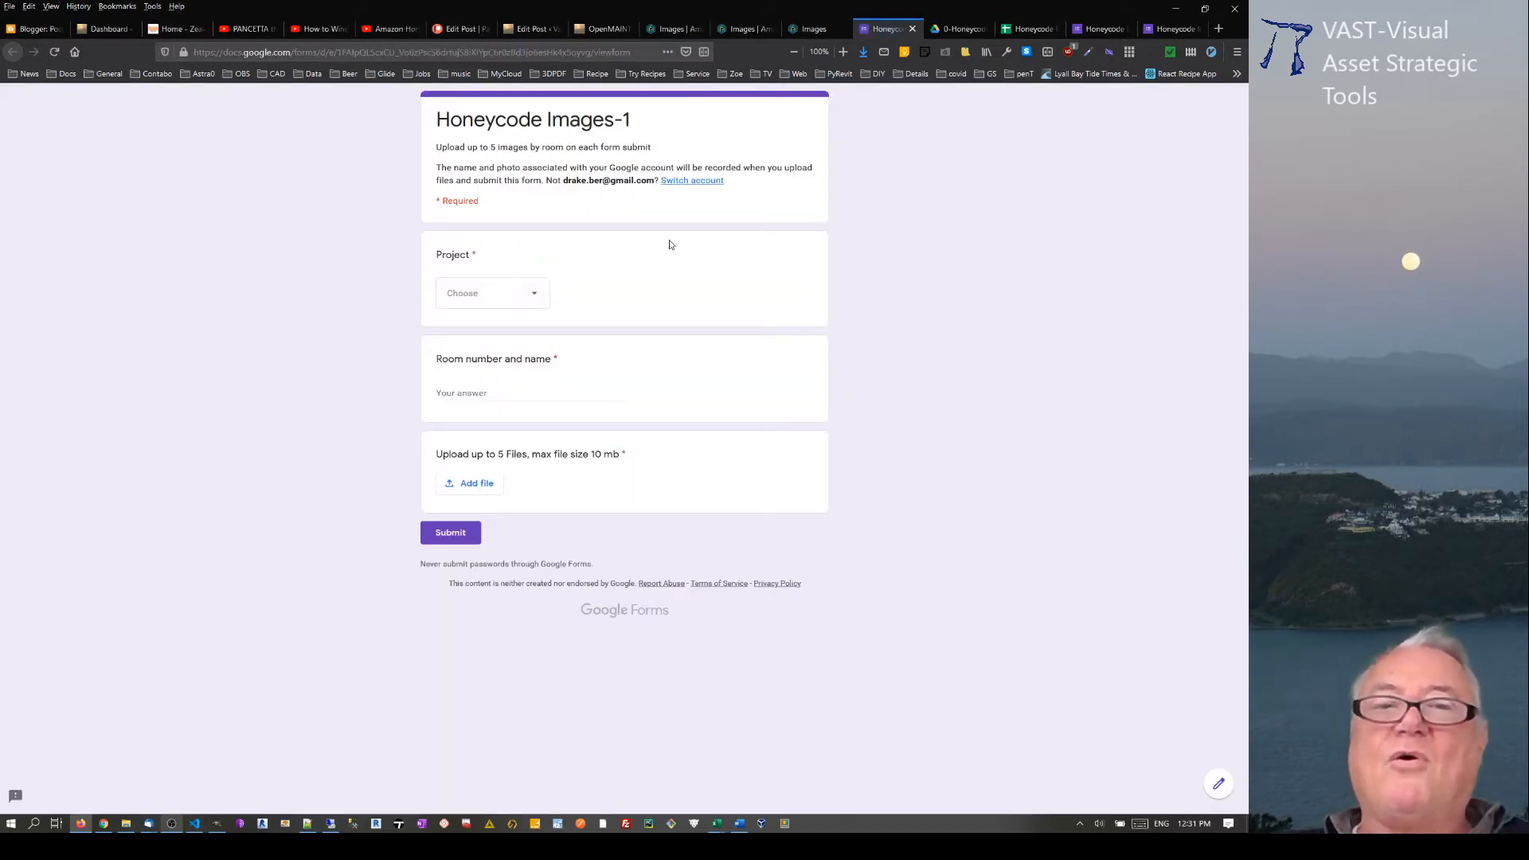
Step: Choose project e and enter 2-porch as the room number and name in the Honeycode Images-1 form
left_click(535, 293)
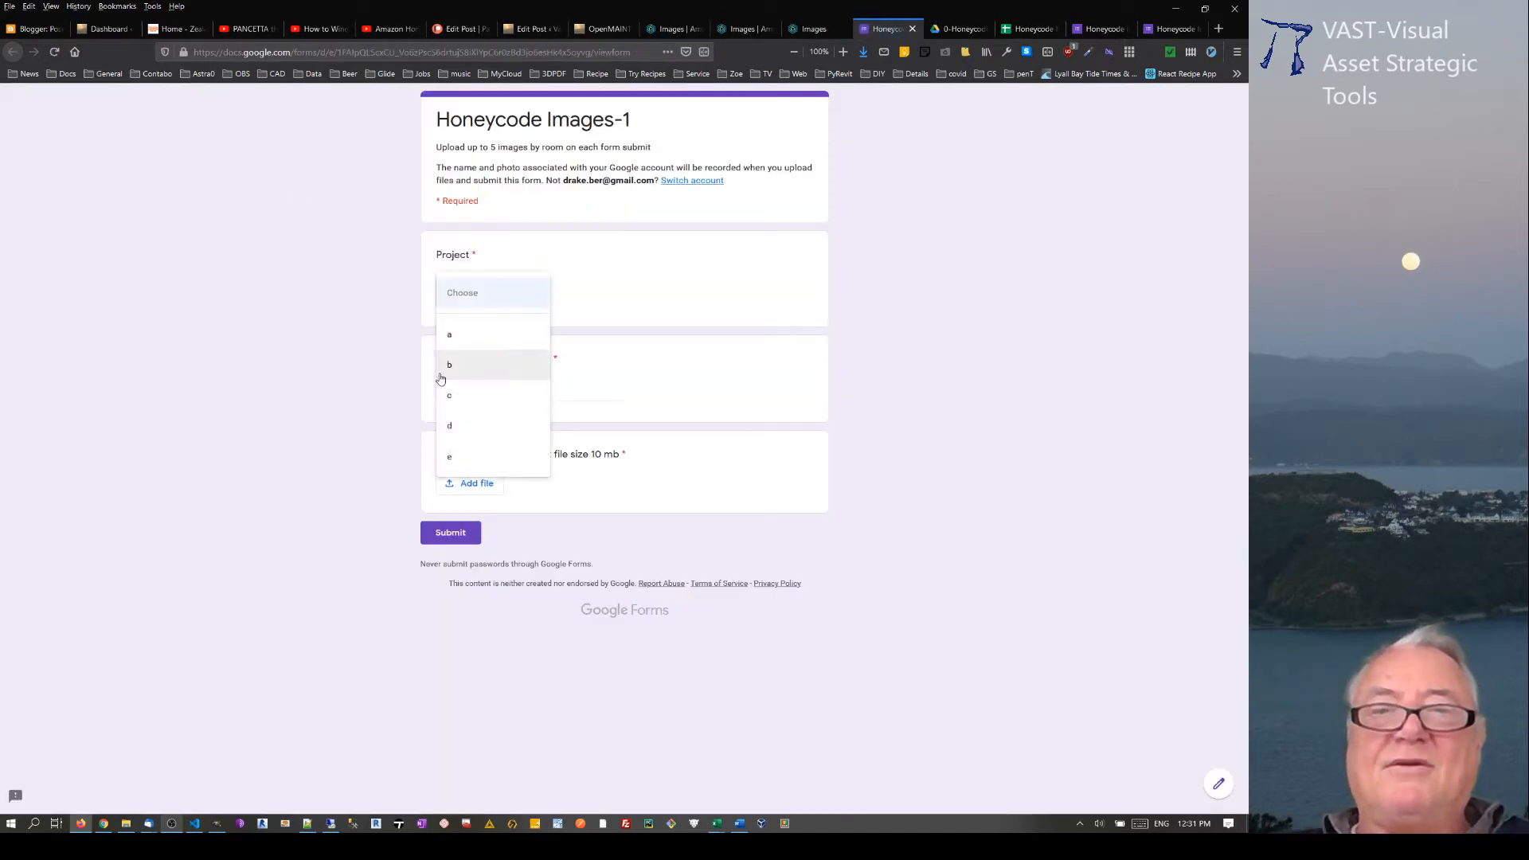
left_click(447, 456)
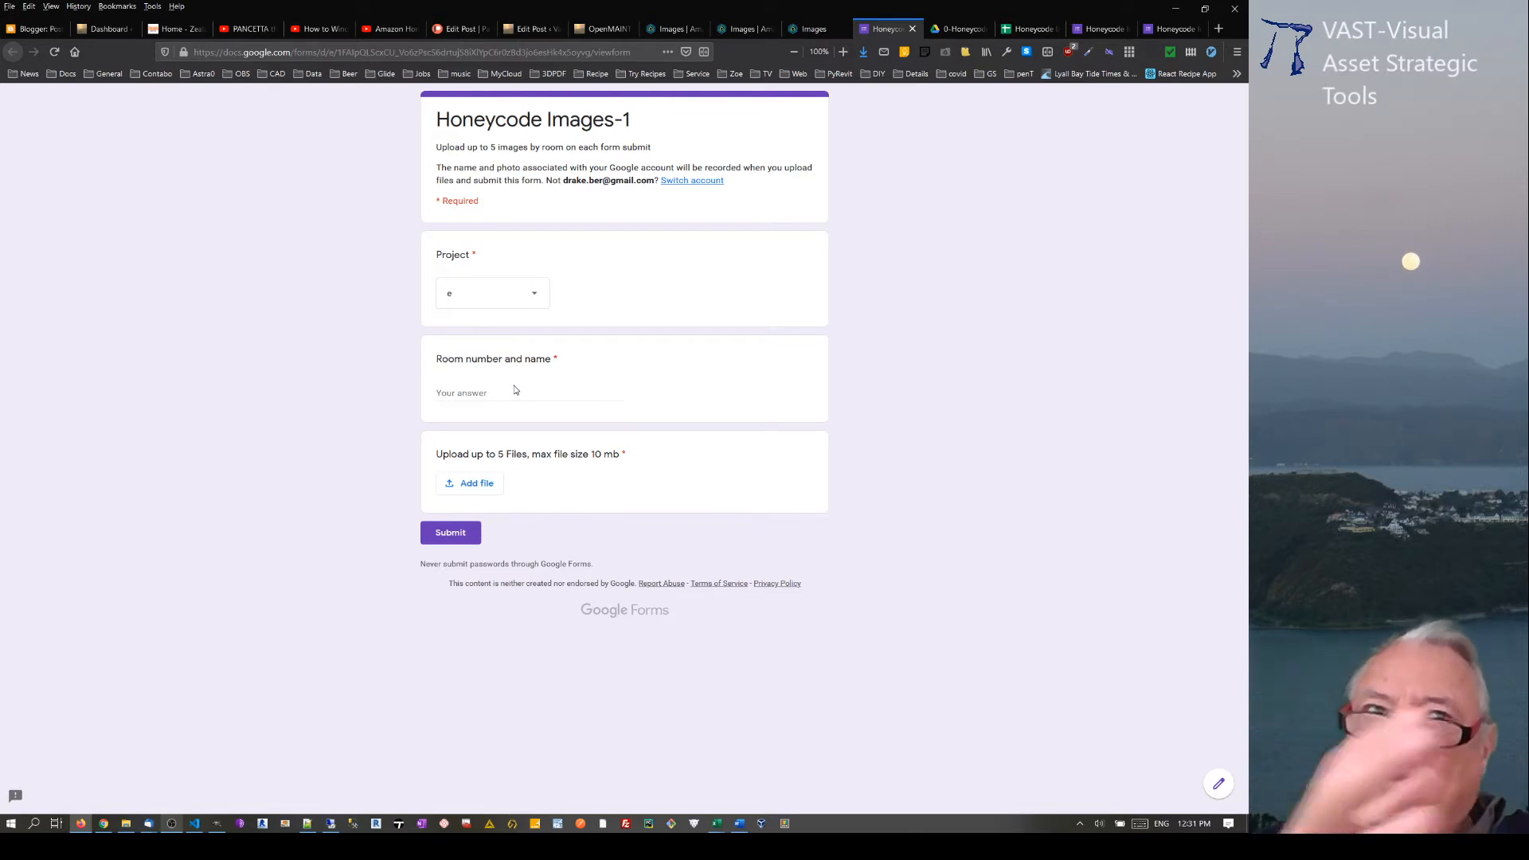
left_click(492, 391)
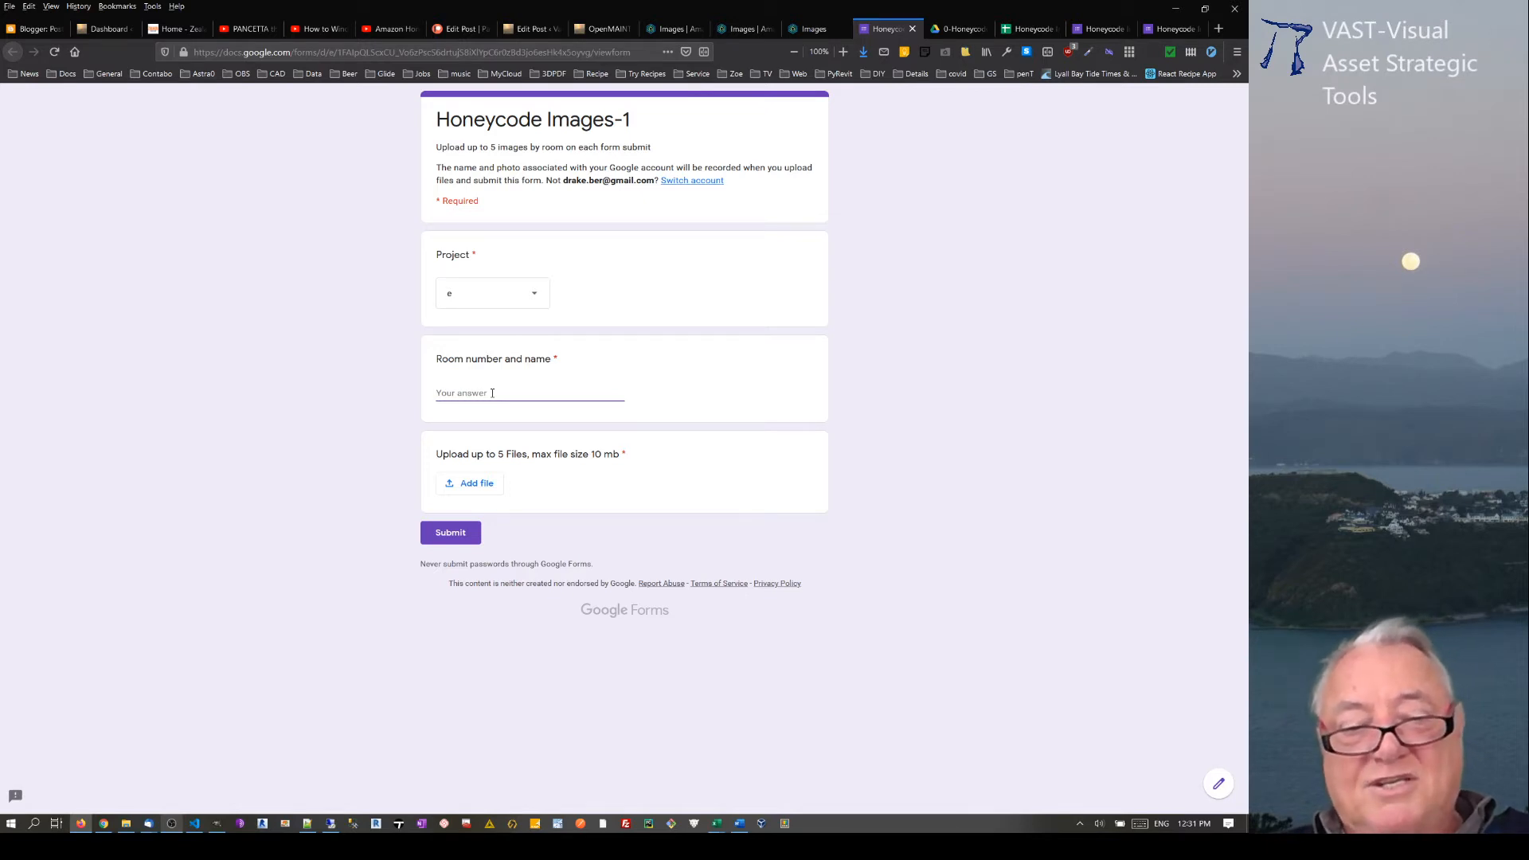
type("2")
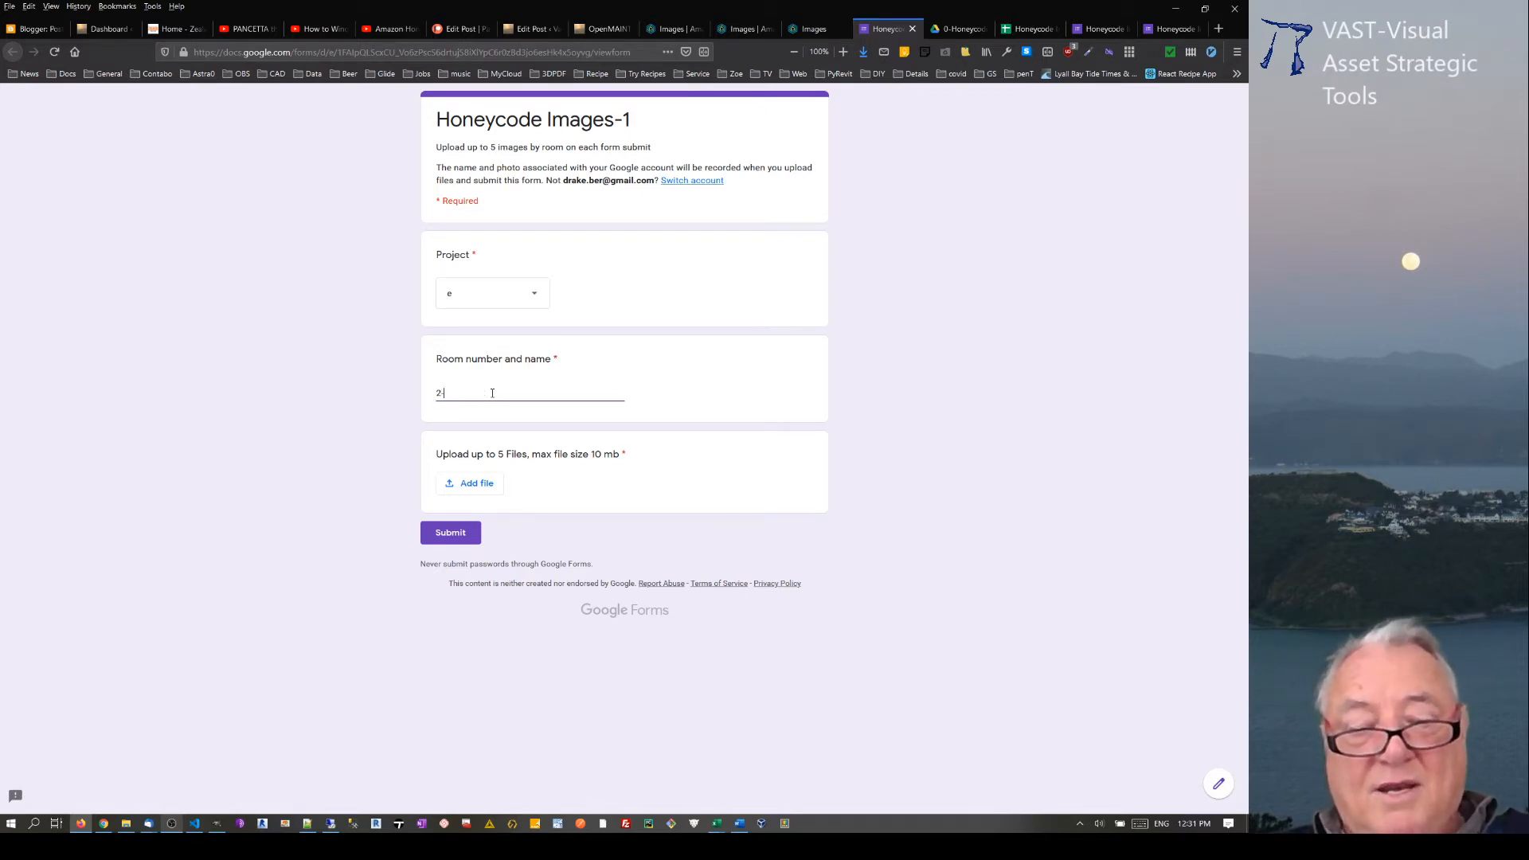
type("-por")
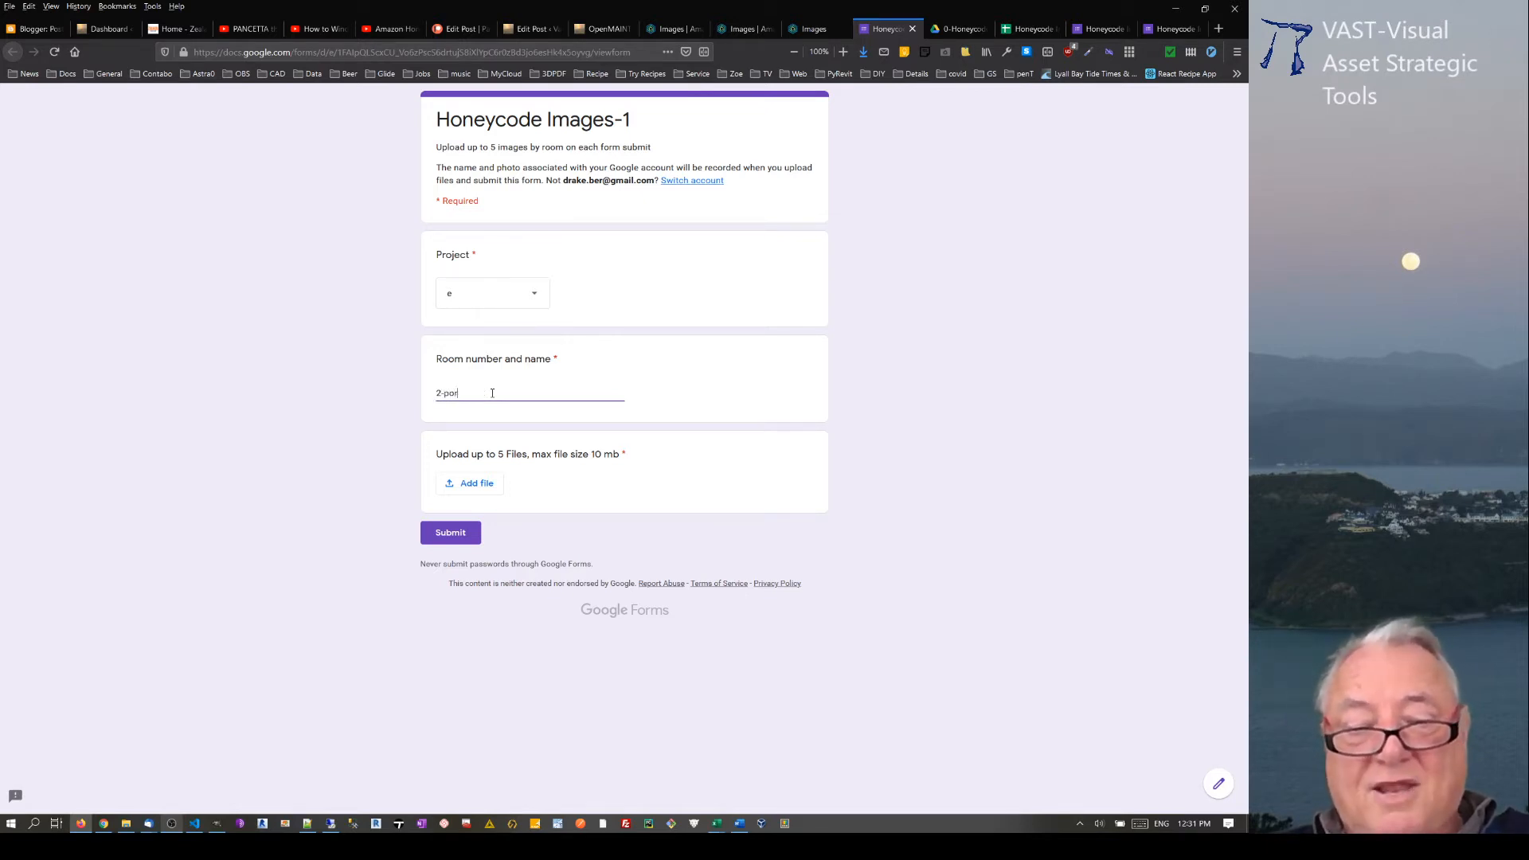
type("ch")
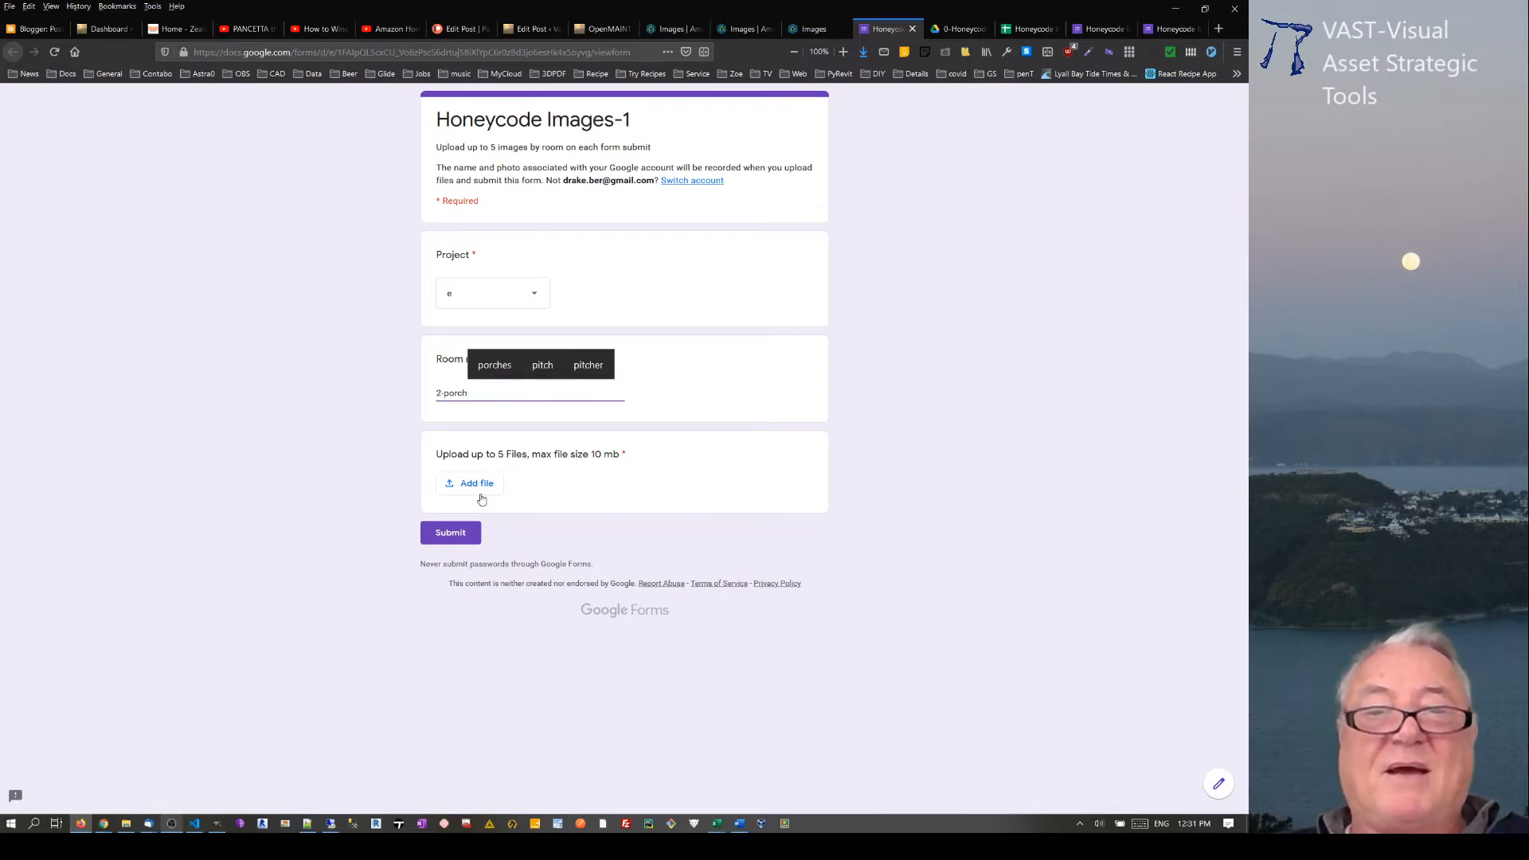
left_click(481, 486)
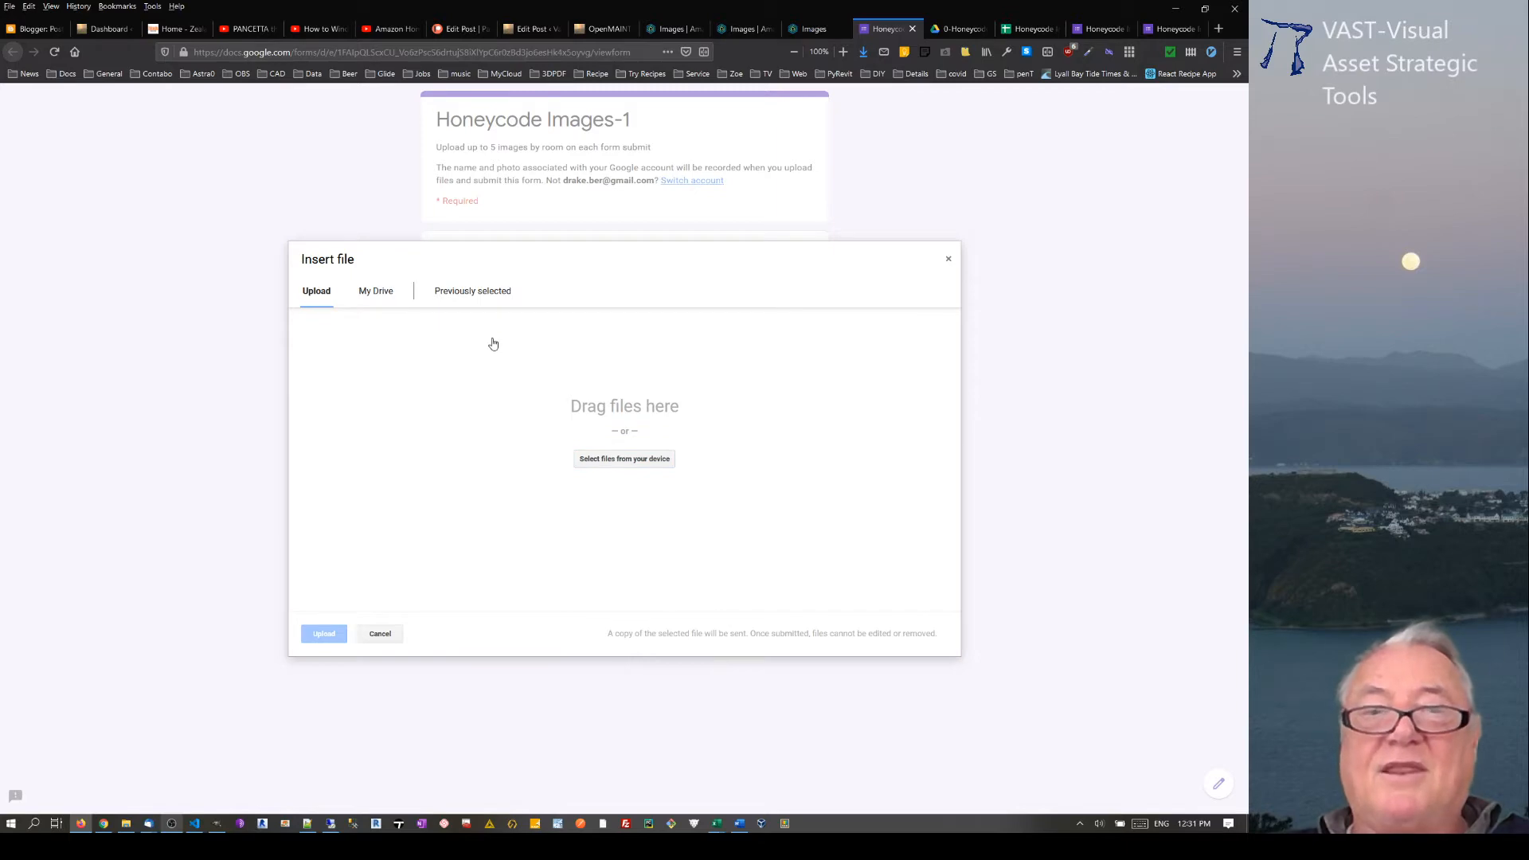
left_click(643, 466)
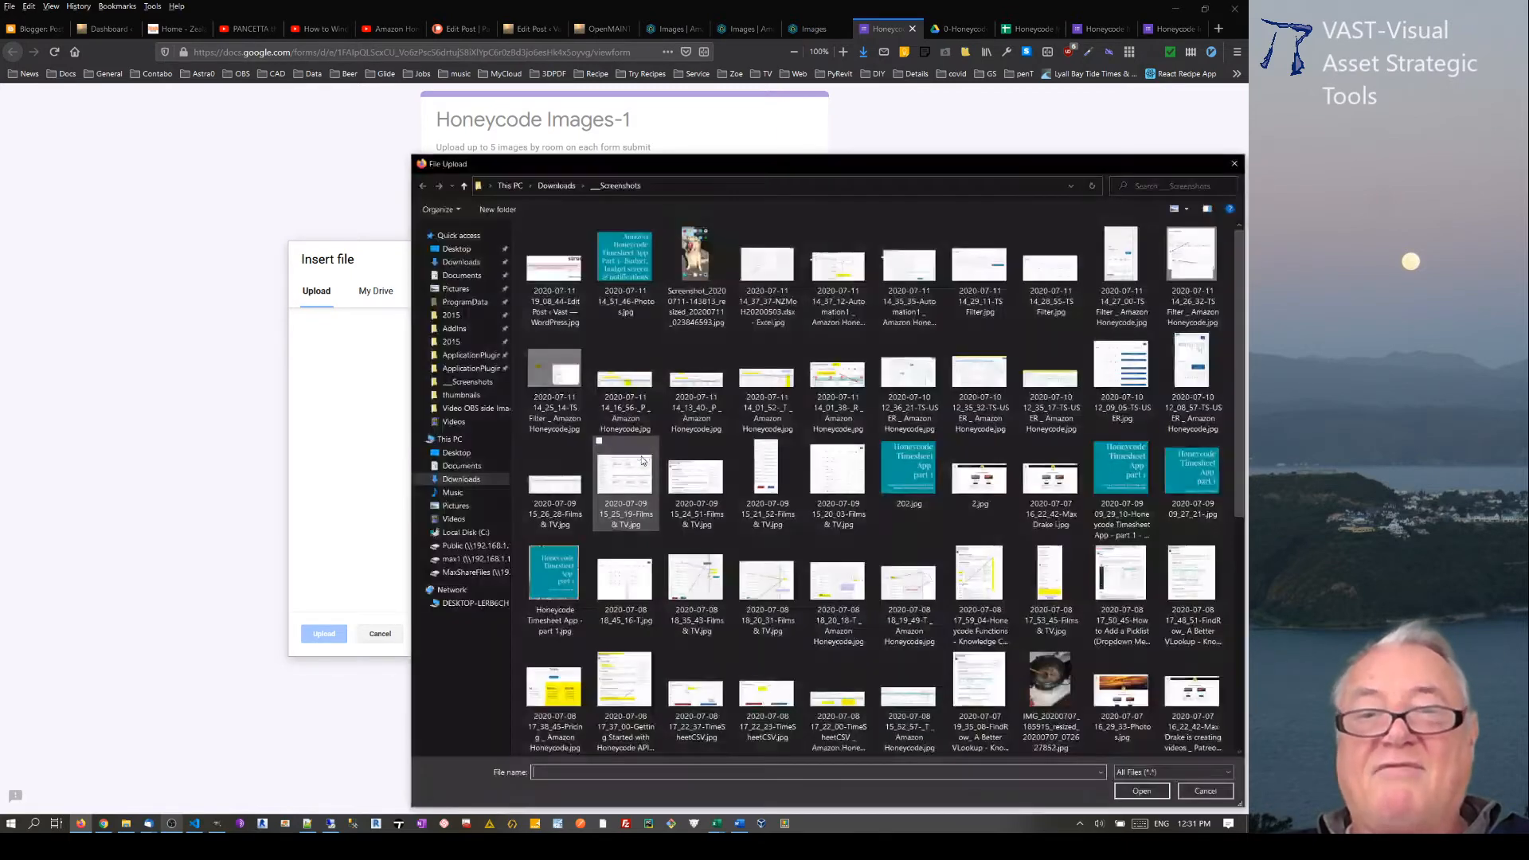
left_click(527, 269)
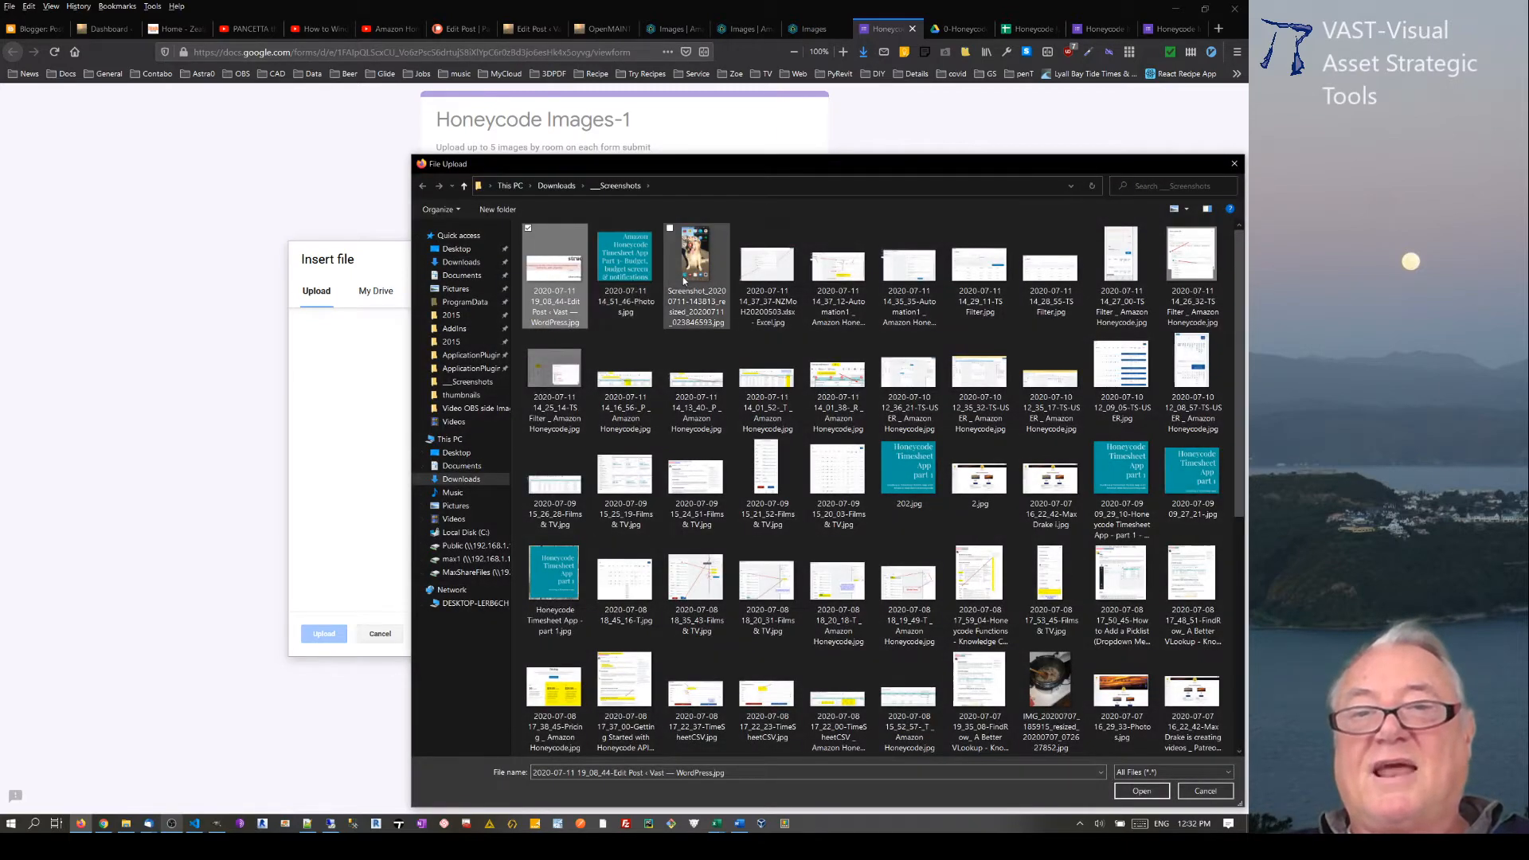
left_click(689, 278, "ctrl")
key("ctrl+c")
key("ctrl+v")
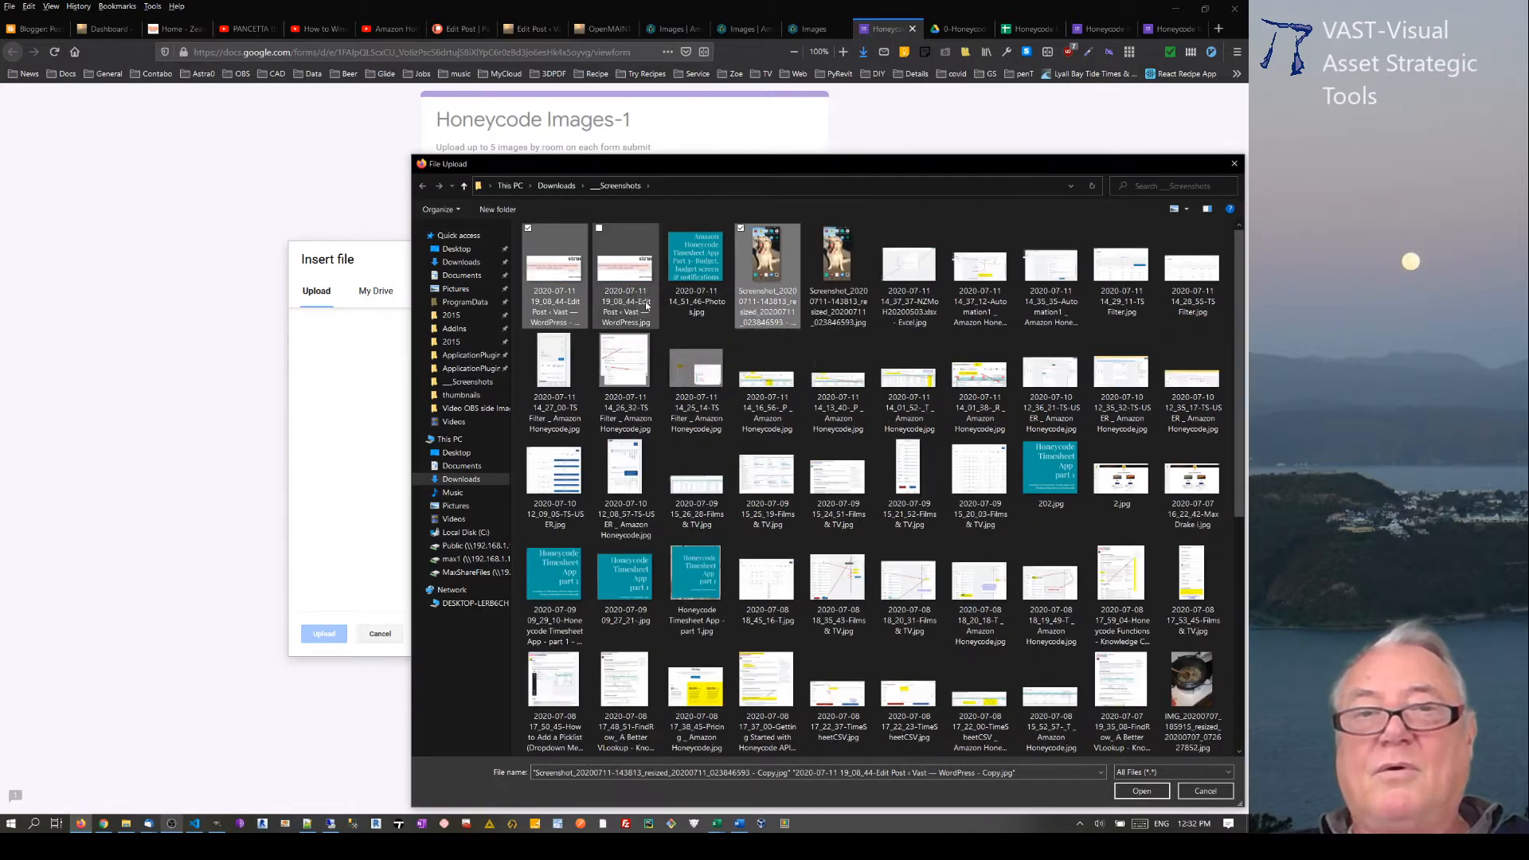
Step: Add the original WordPress, NZMoH20200503 Excel and 14_35_35 Automation1 screenshots to the selected copies, upload all five images and submit the form
left_click(619, 288, "ctrl")
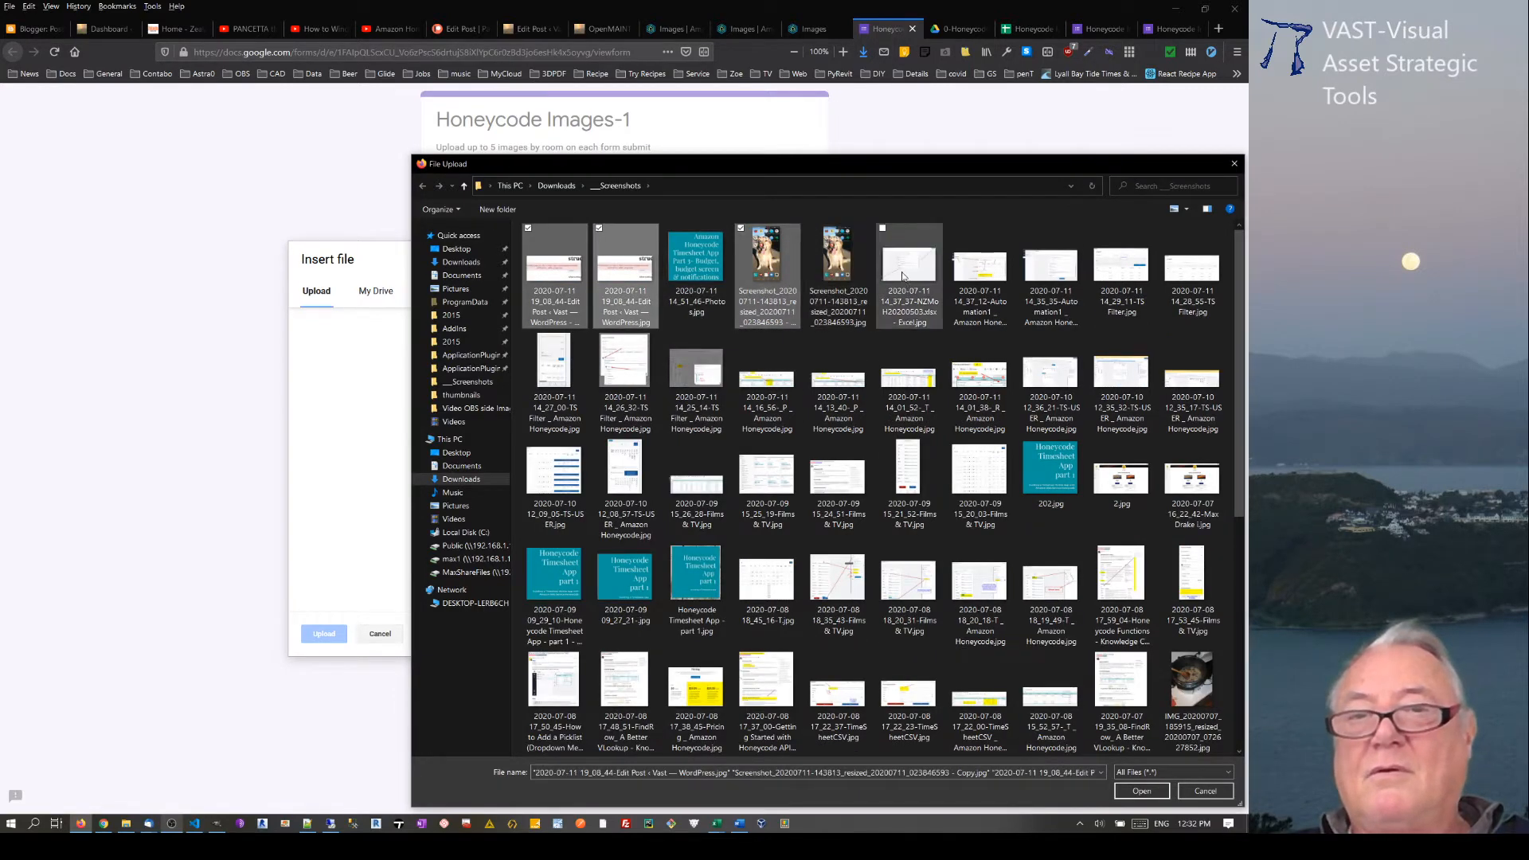
left_click(909, 271, "ctrl")
left_click(1047, 274, "ctrl")
left_click(1141, 791)
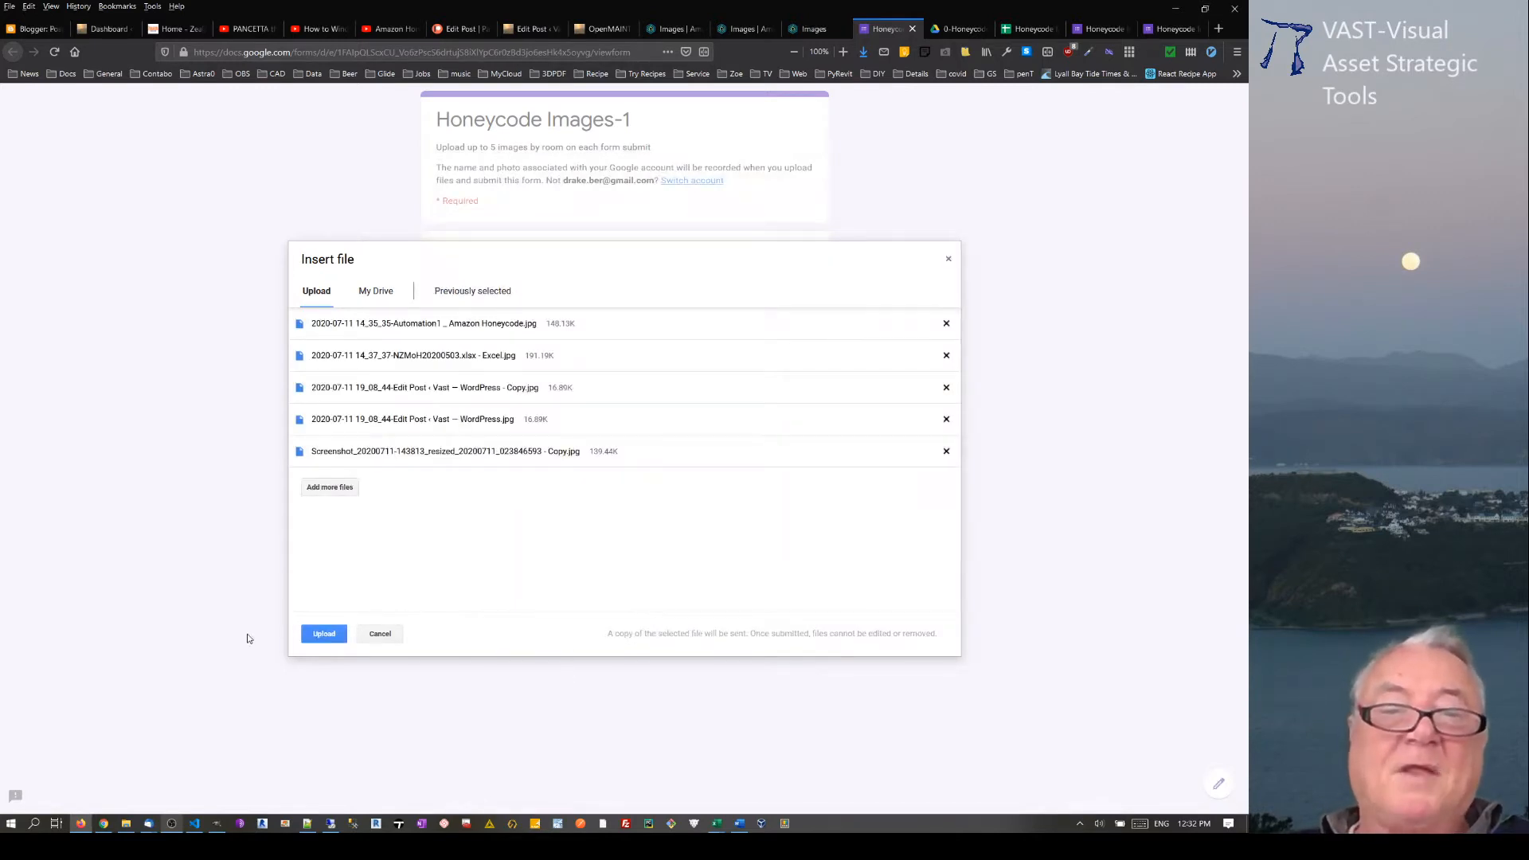
left_click(321, 634)
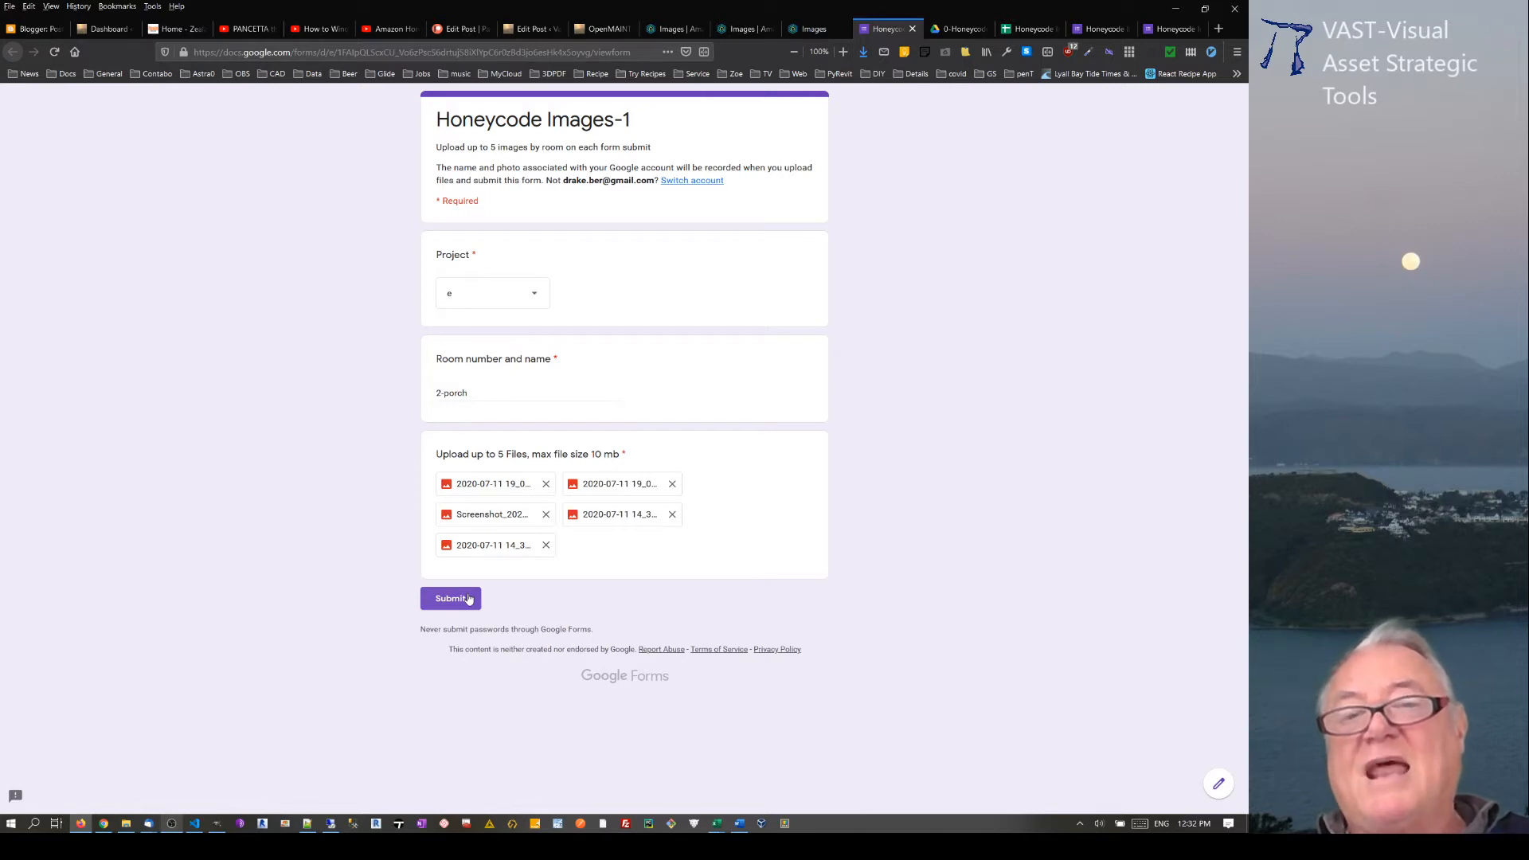
left_click(468, 599)
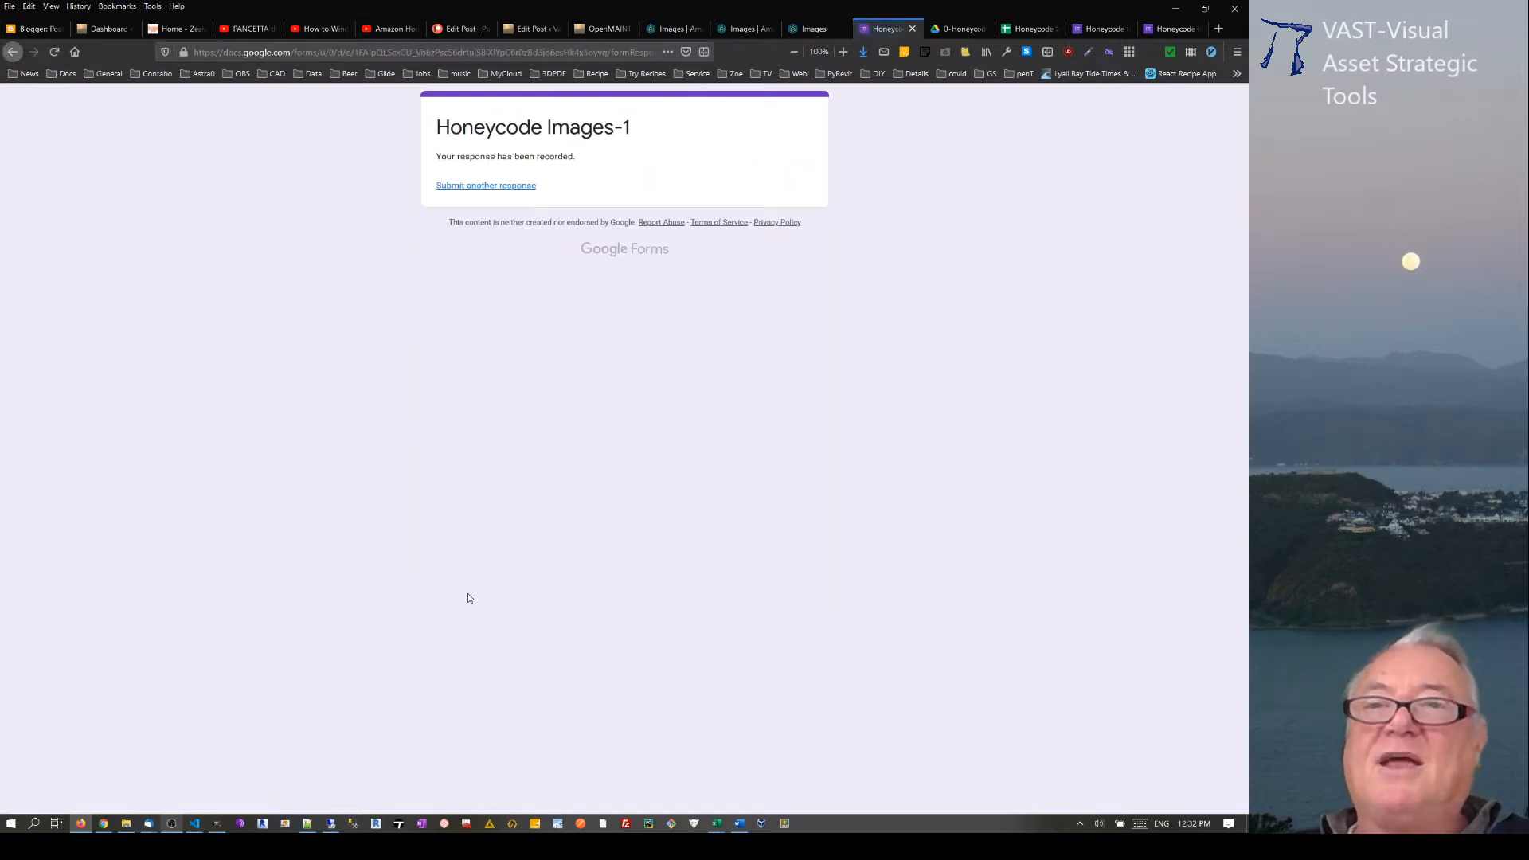
Step: Examine the max 5 files (File responses) folder inside 0-Images in Google Drive and return to the 0-Honeycode folder
left_click(959, 29)
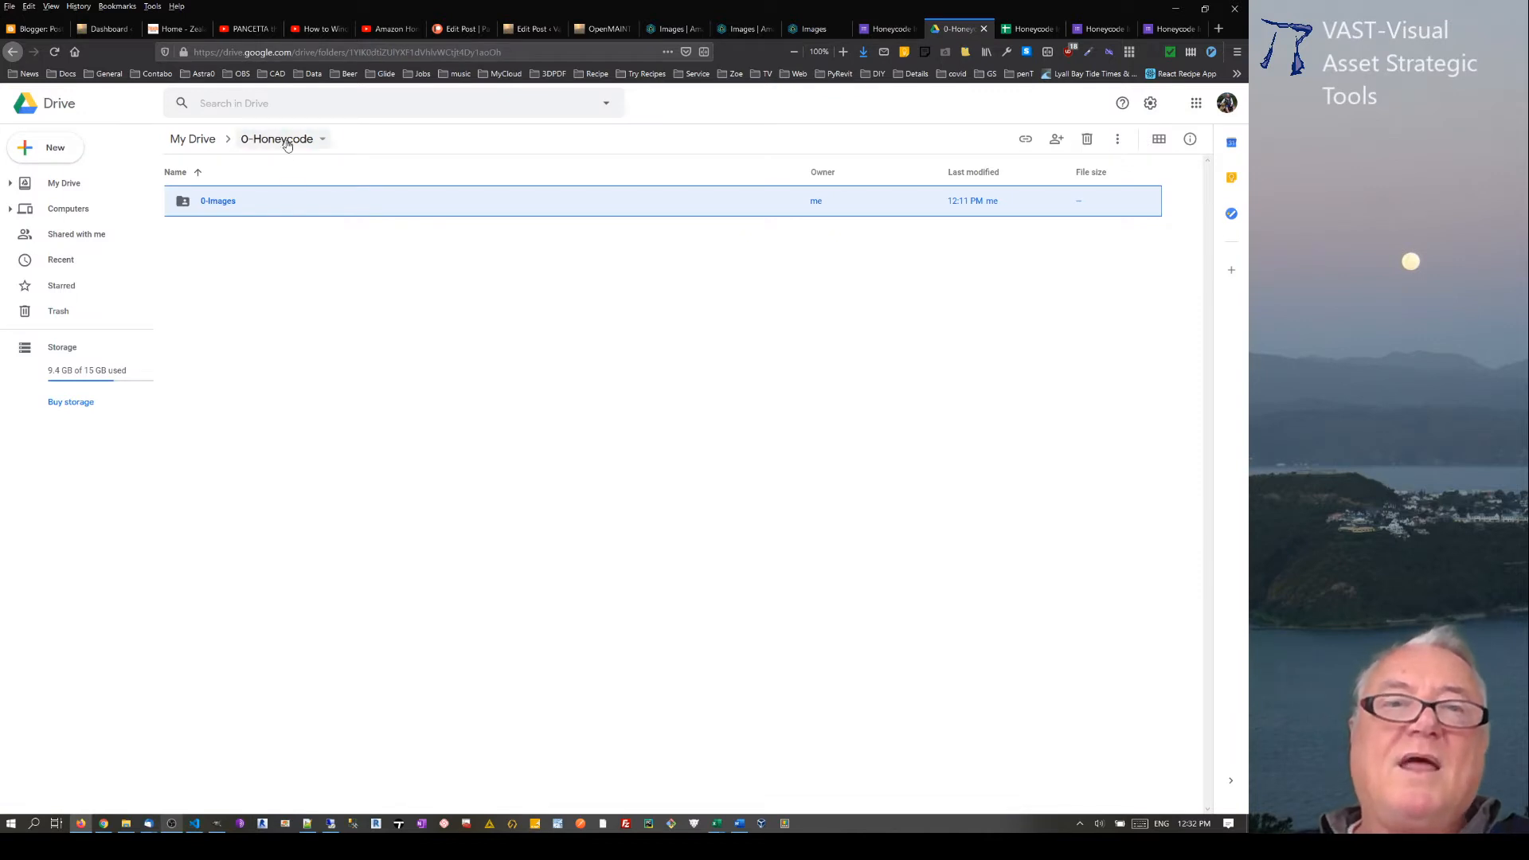
double_click(218, 206)
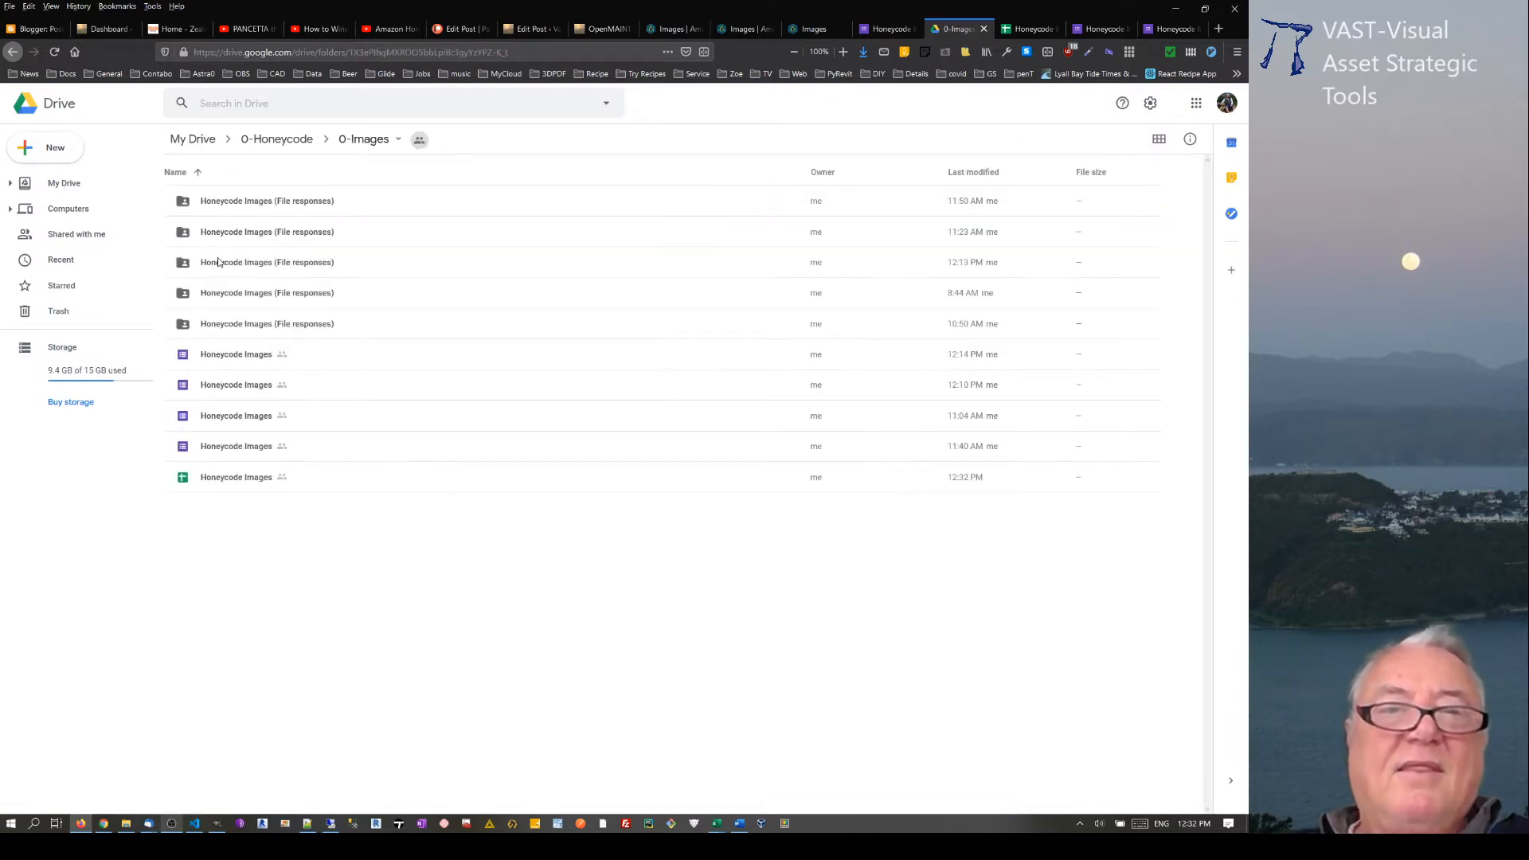
double_click(218, 263)
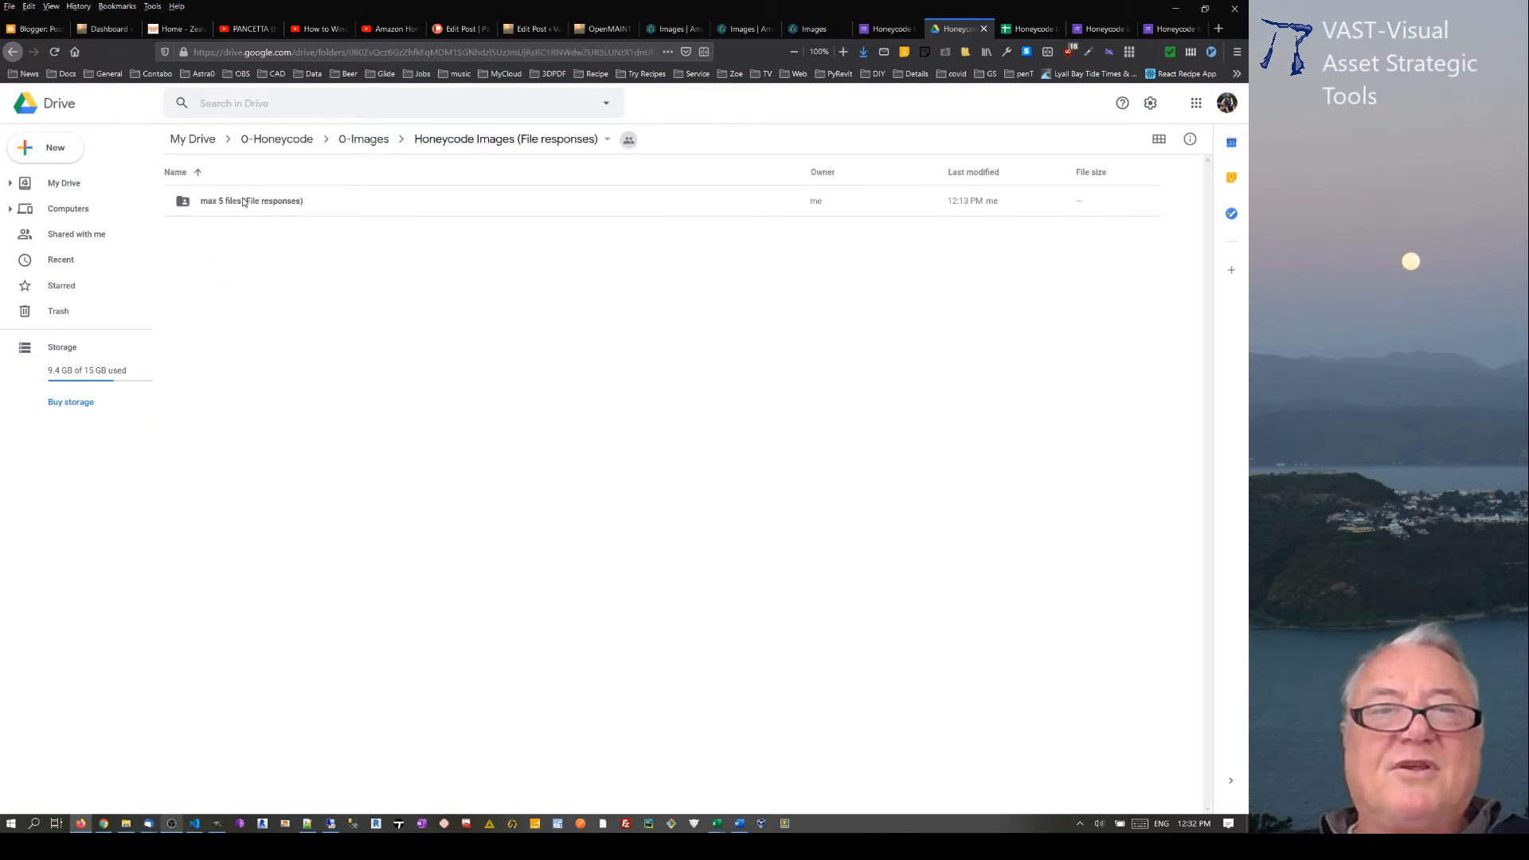
double_click(245, 202)
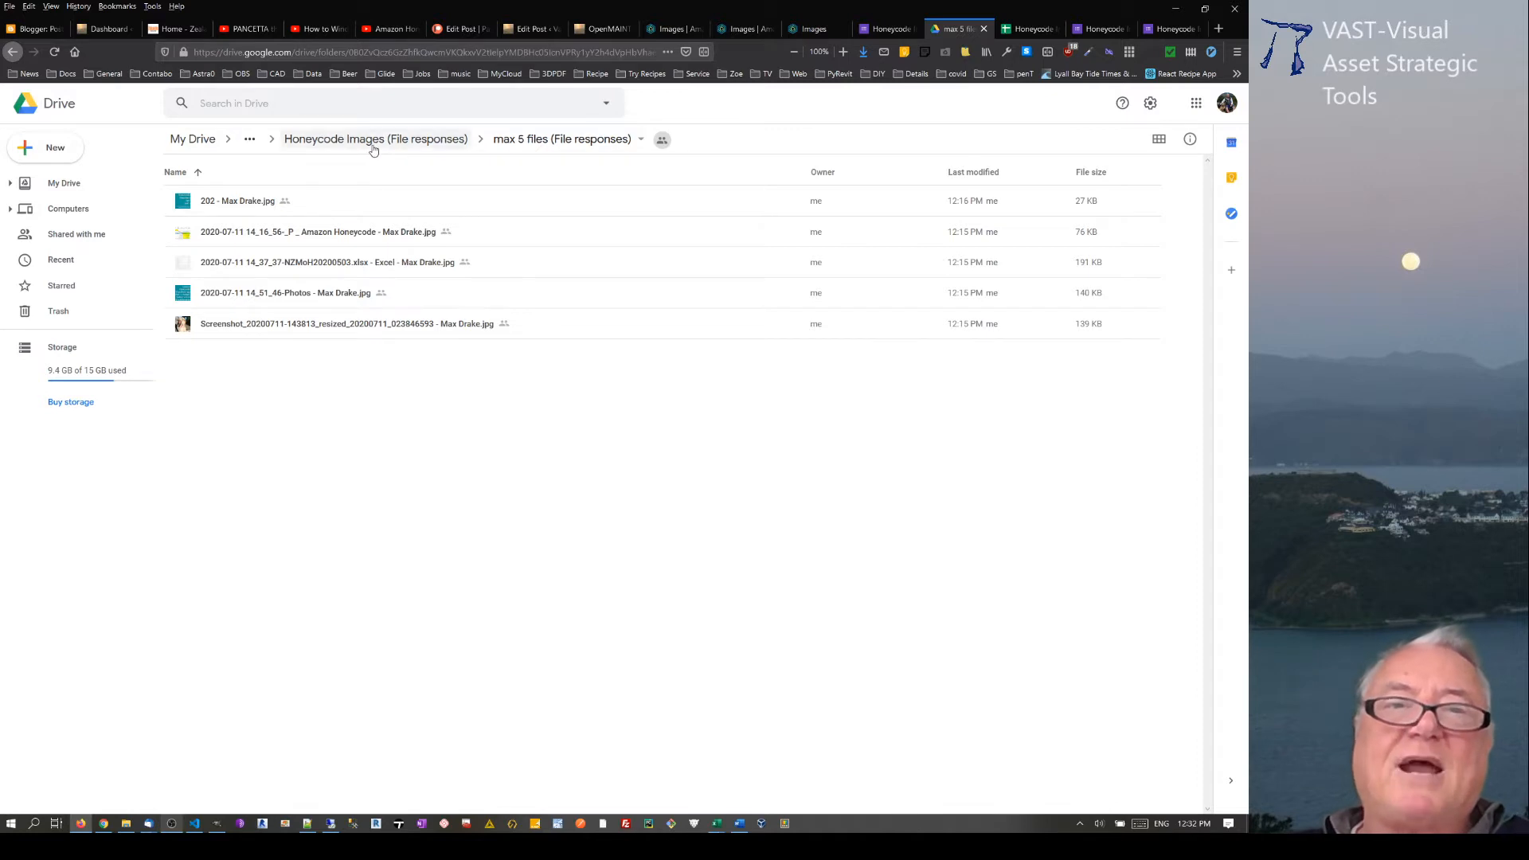
left_click(372, 144)
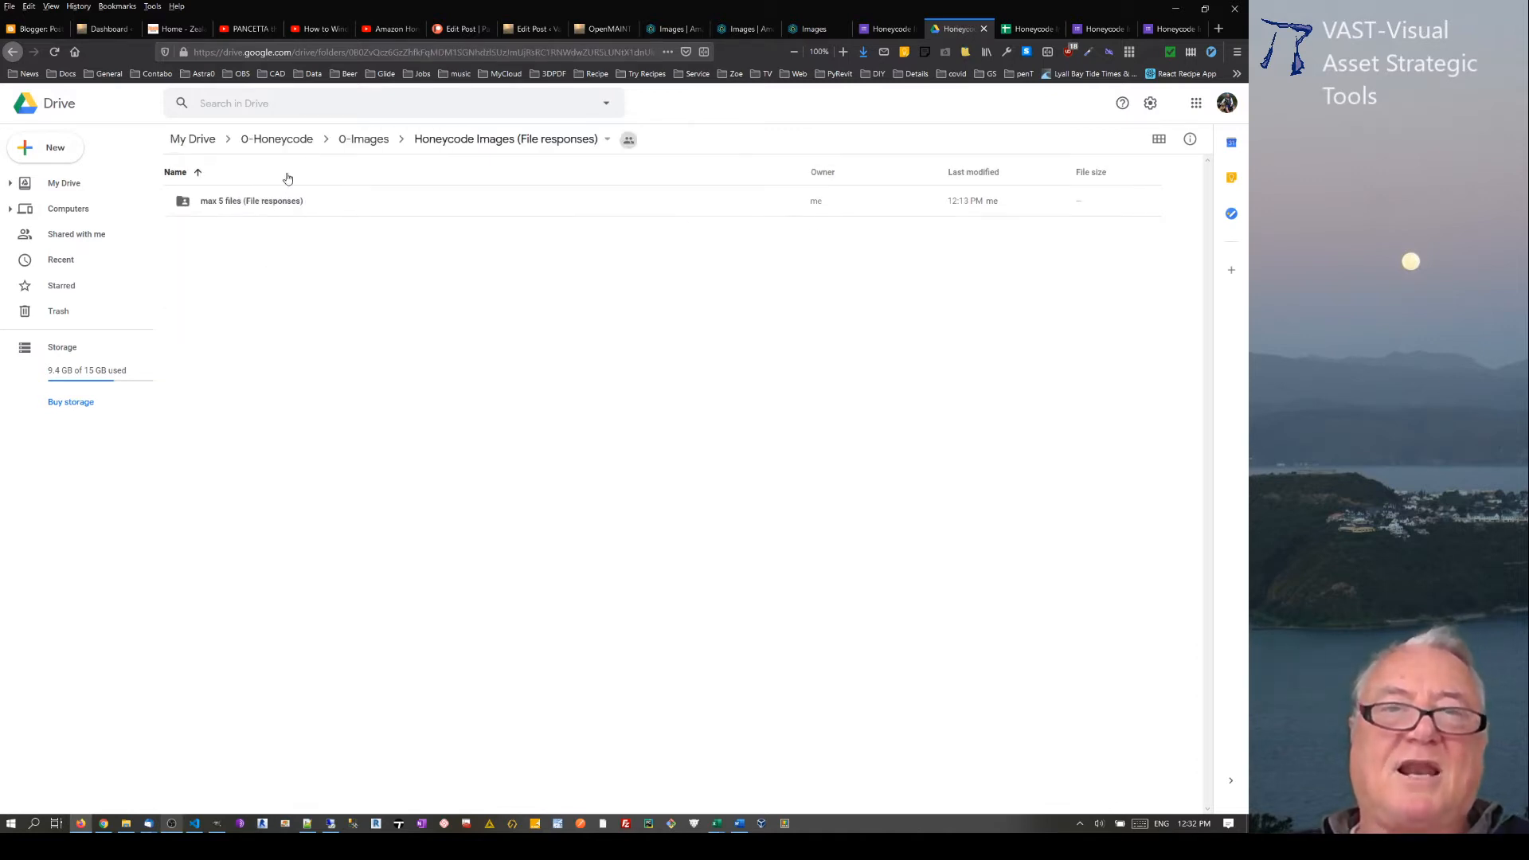
left_click(363, 142)
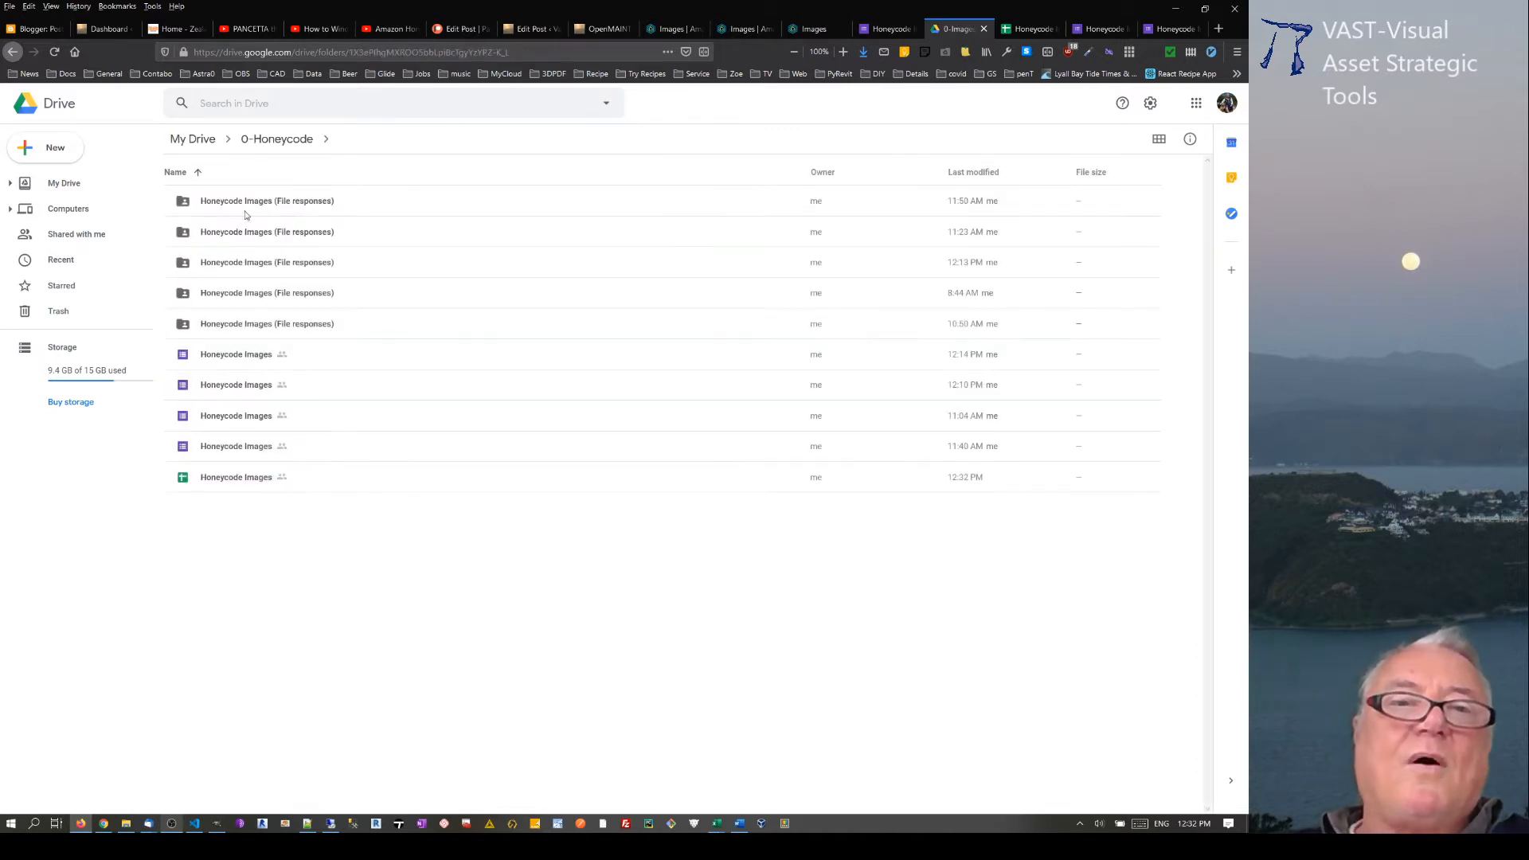
left_click(276, 140)
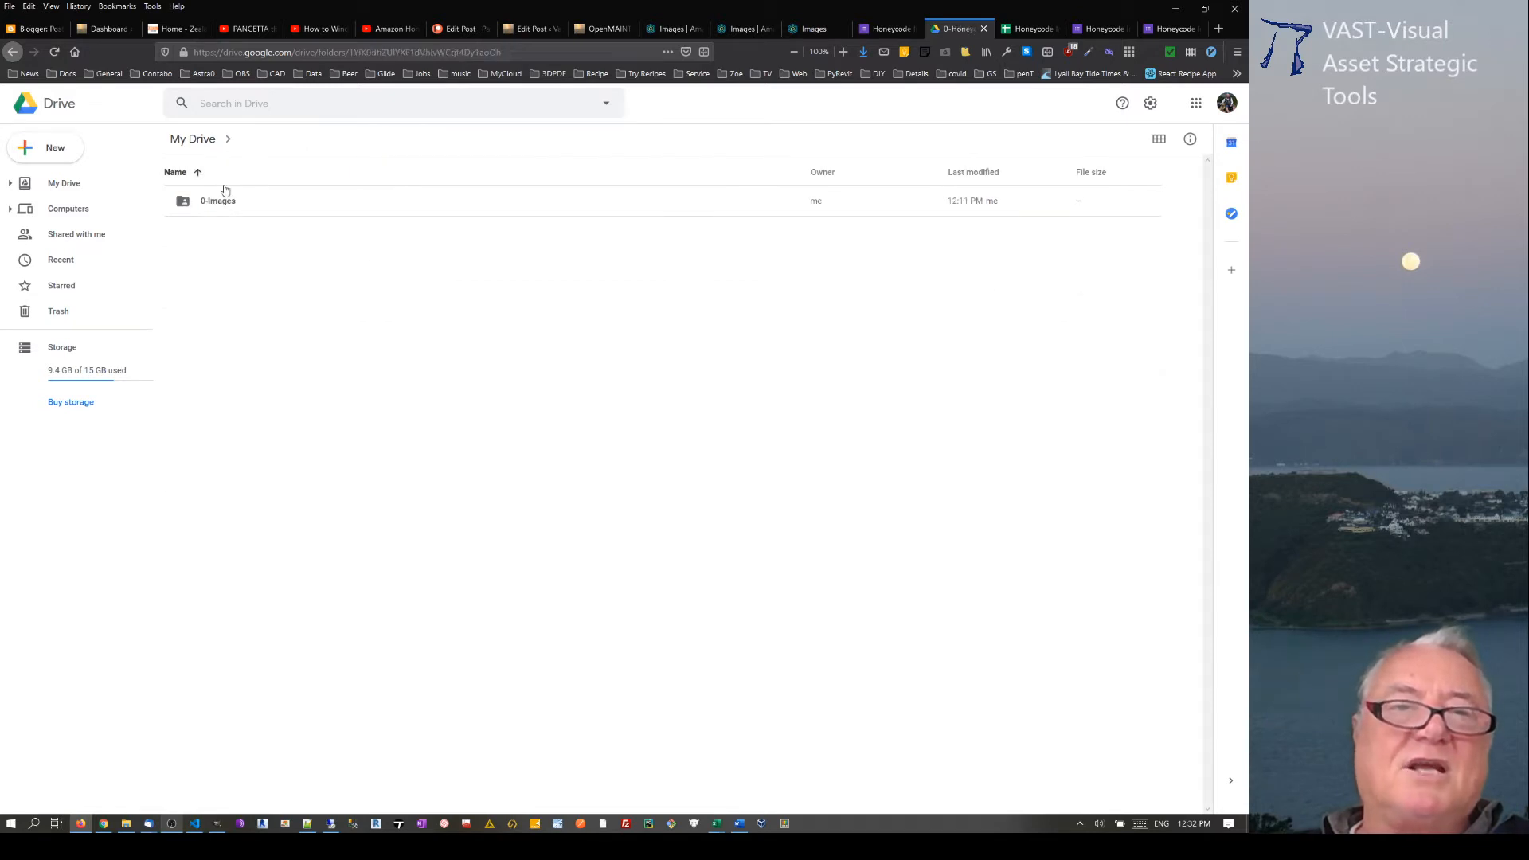
Step: Share the 0-Images folder so that anyone with the link has the Editor role
right_click(215, 203)
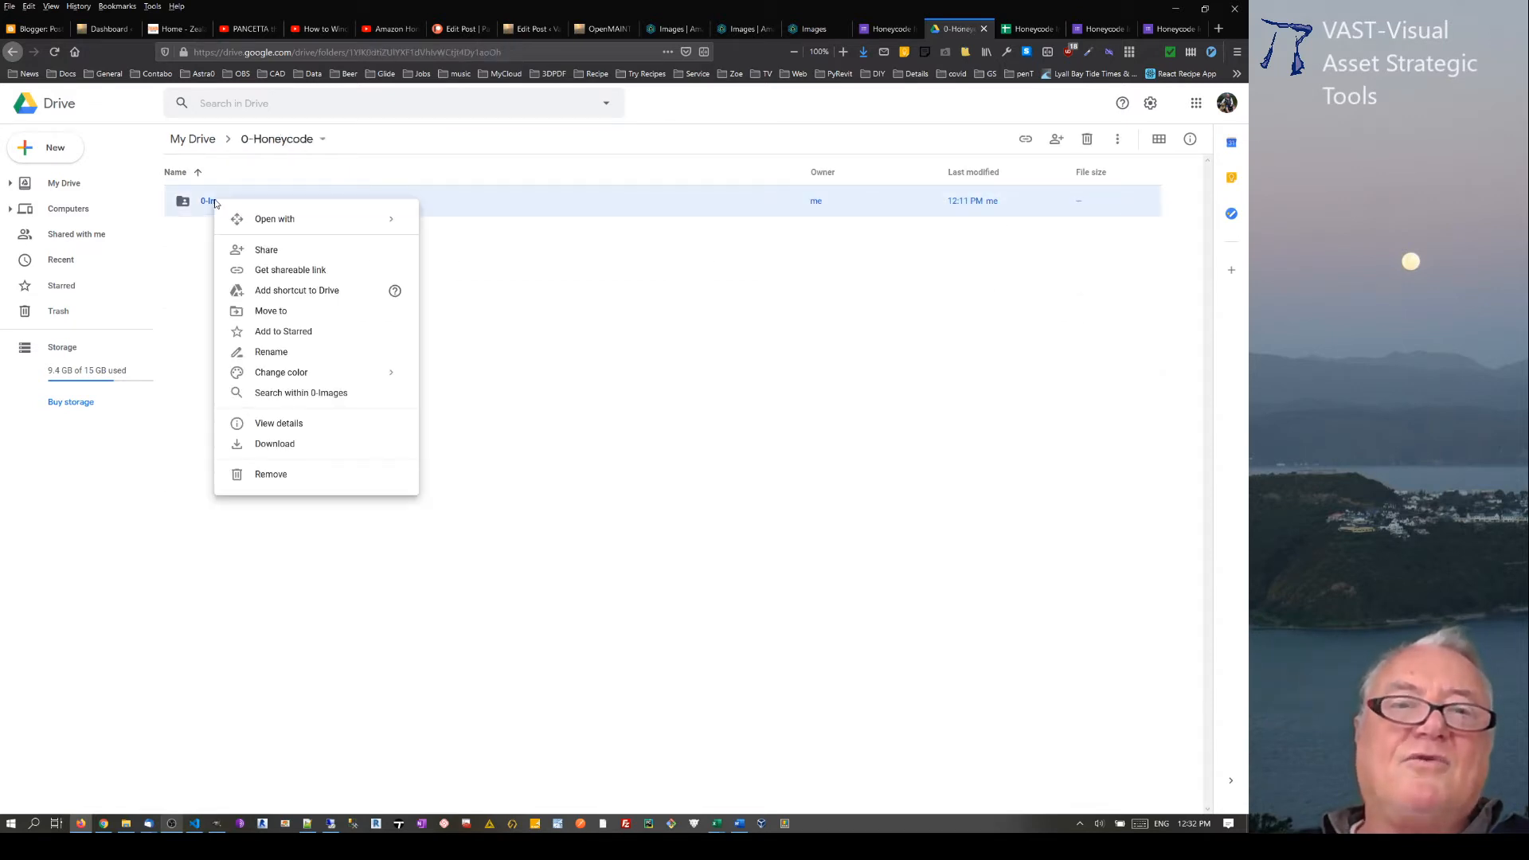
left_click(267, 251)
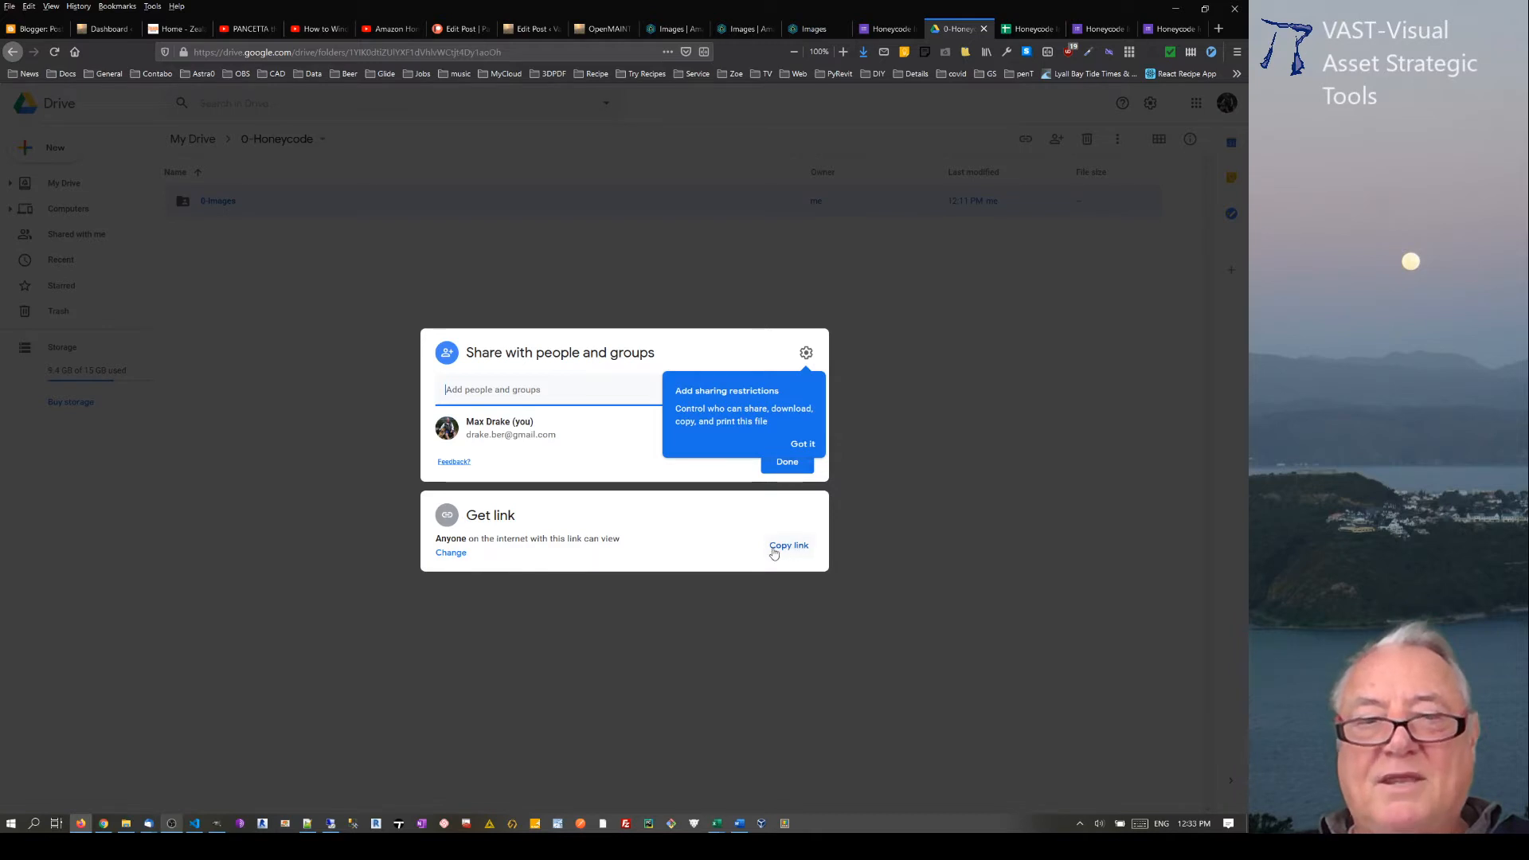
left_click(458, 556)
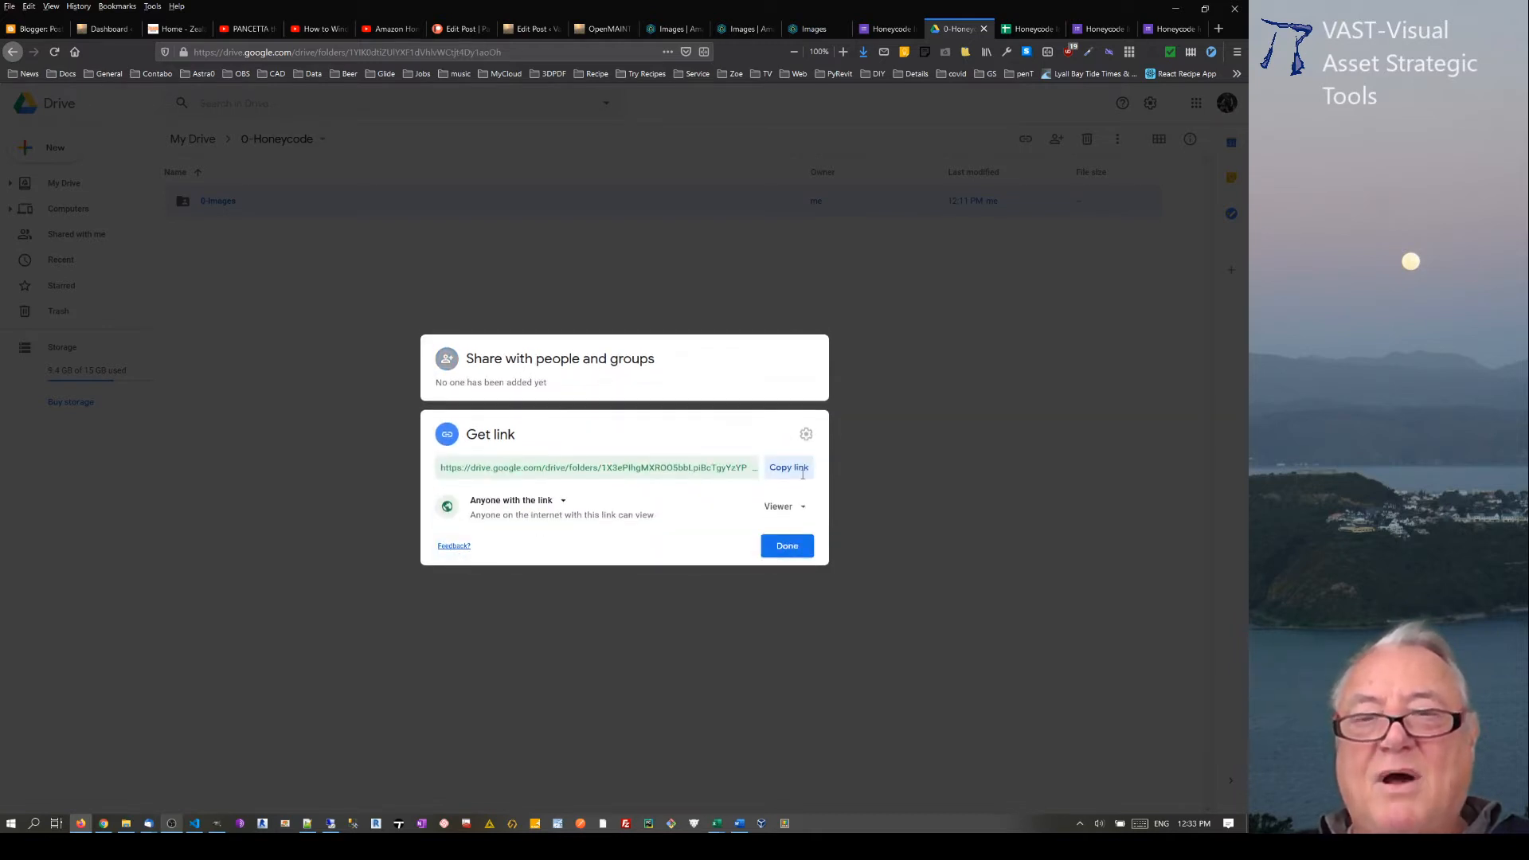
left_click(790, 513)
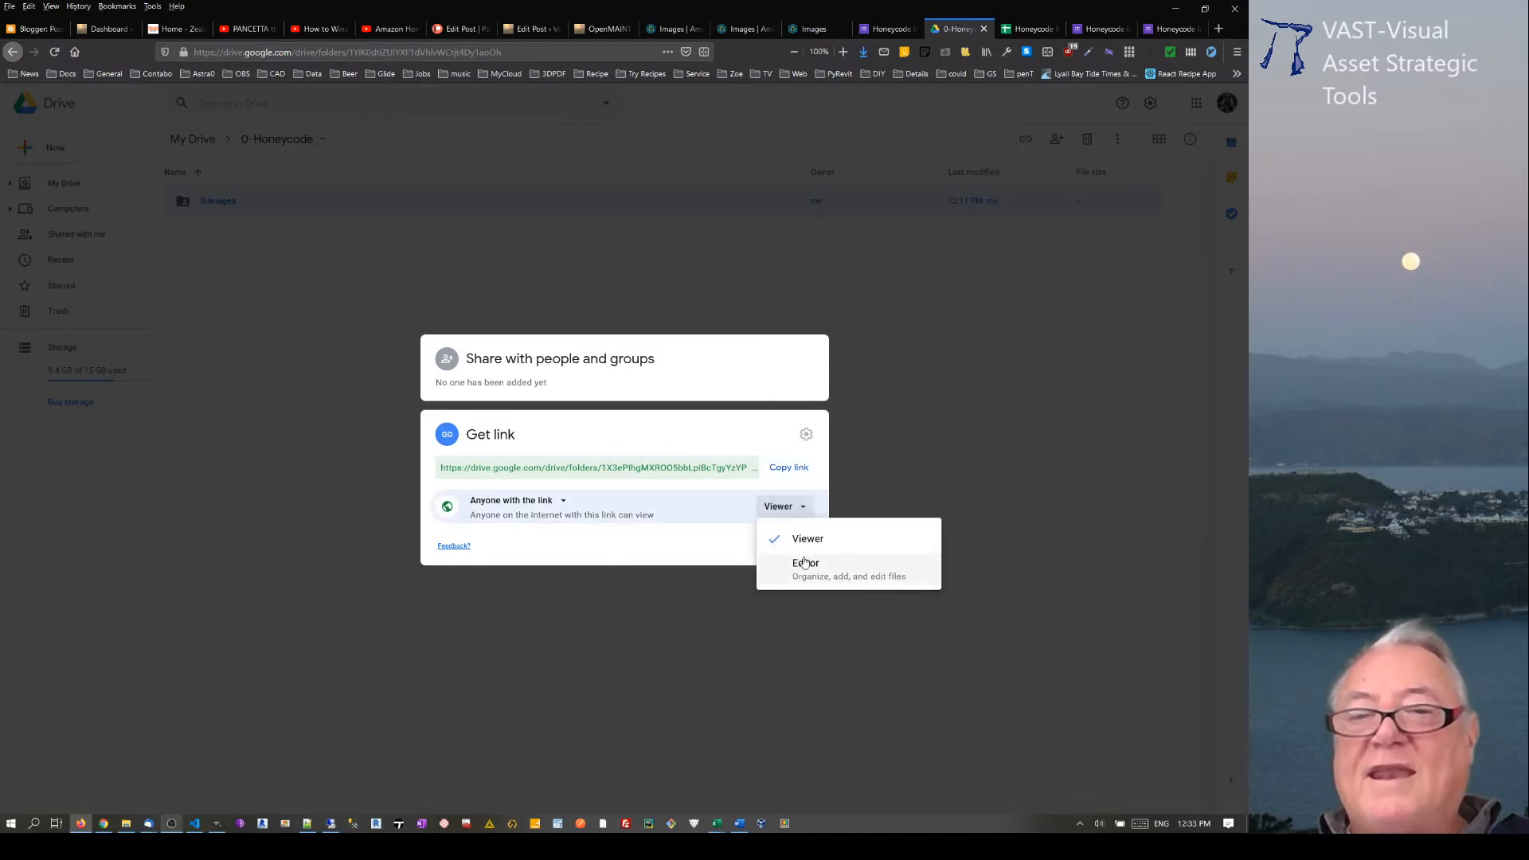
left_click(725, 547)
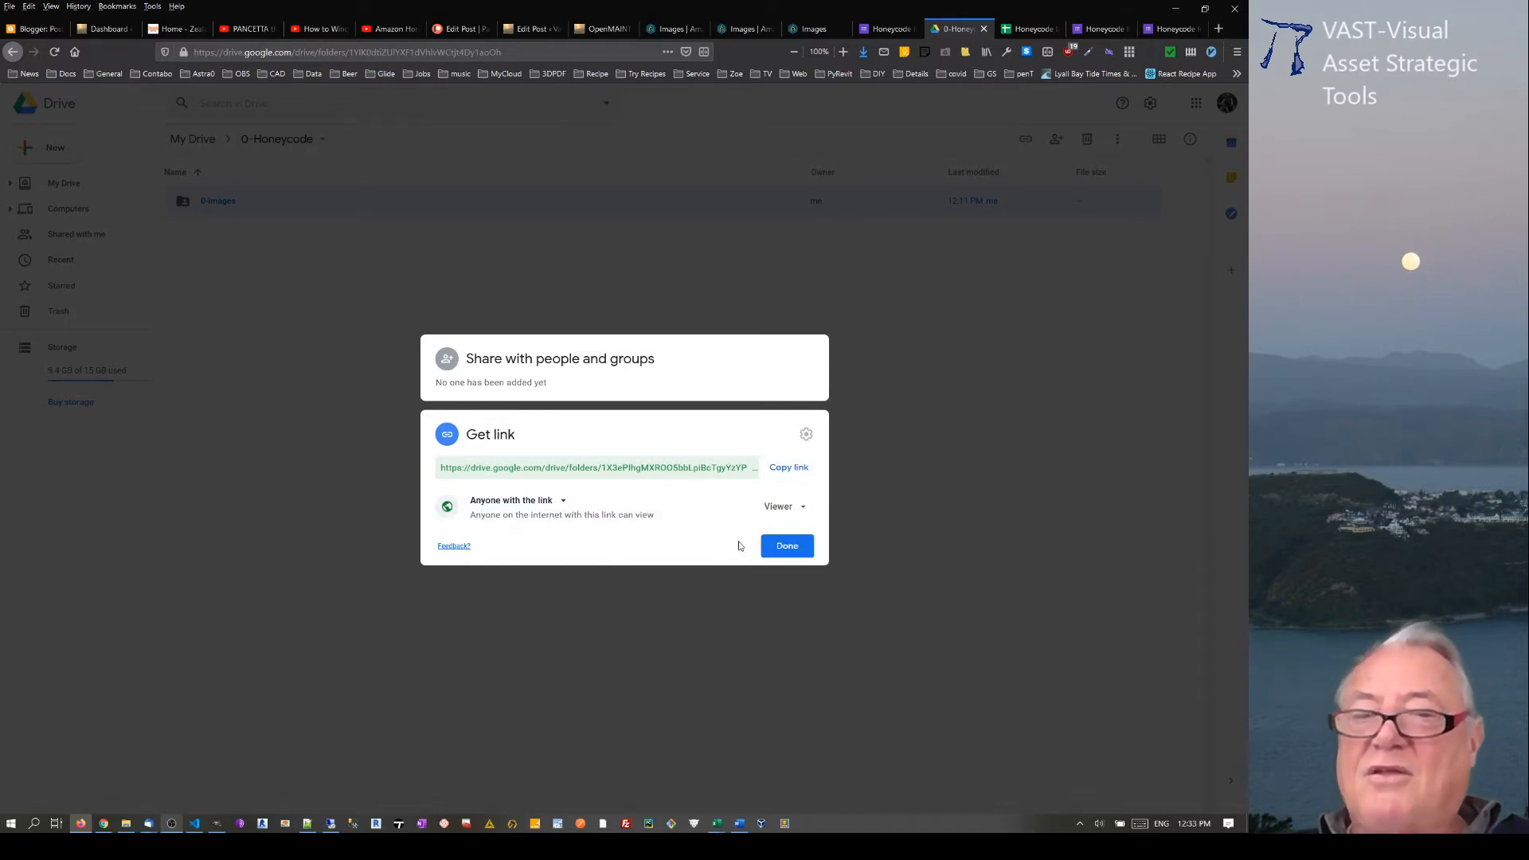
left_click(784, 506)
left_click(796, 557)
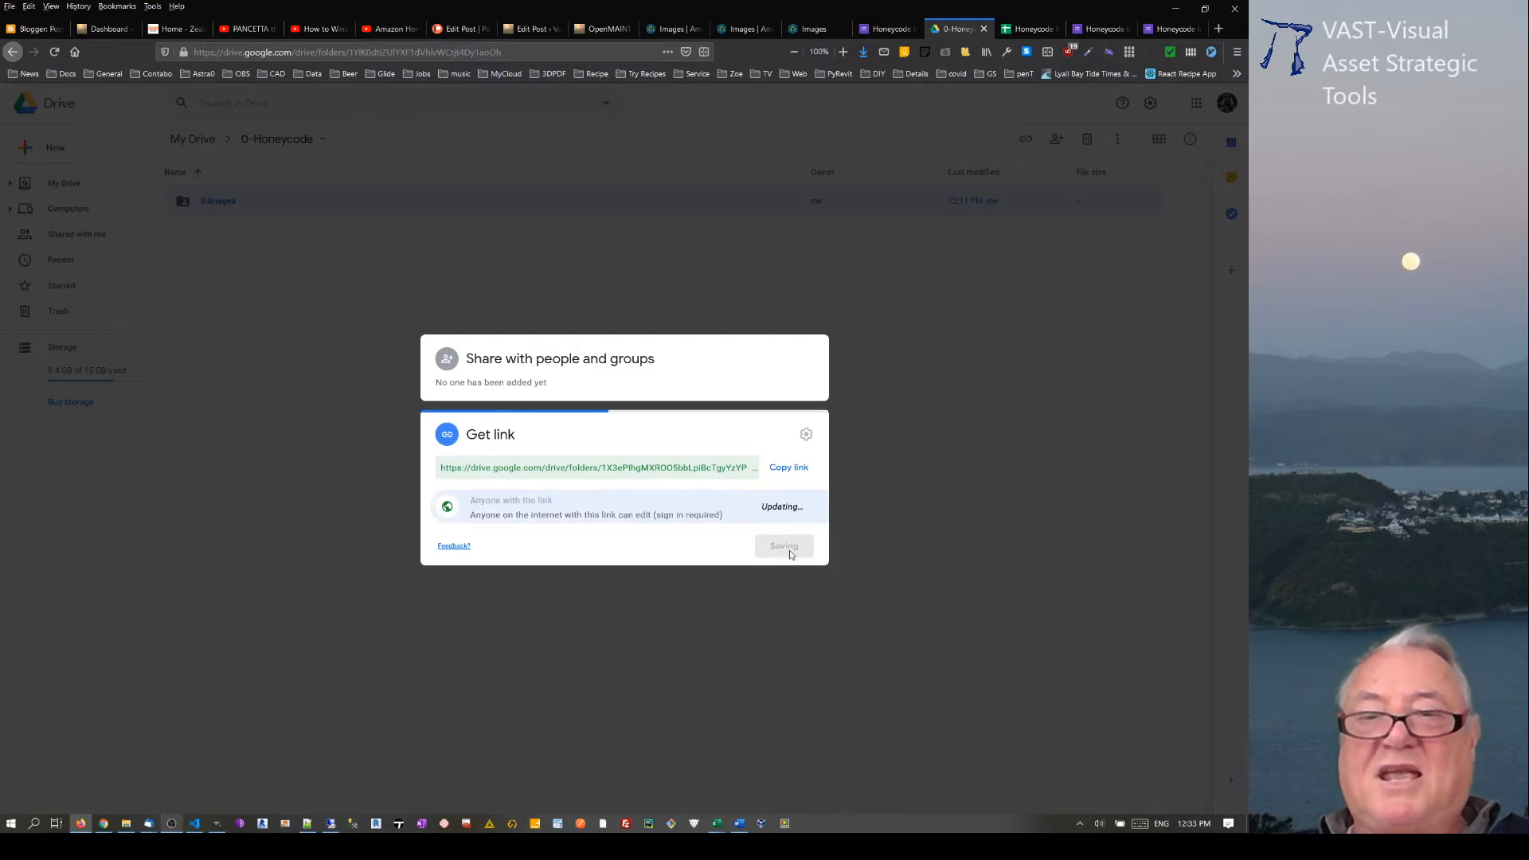
left_click(788, 547)
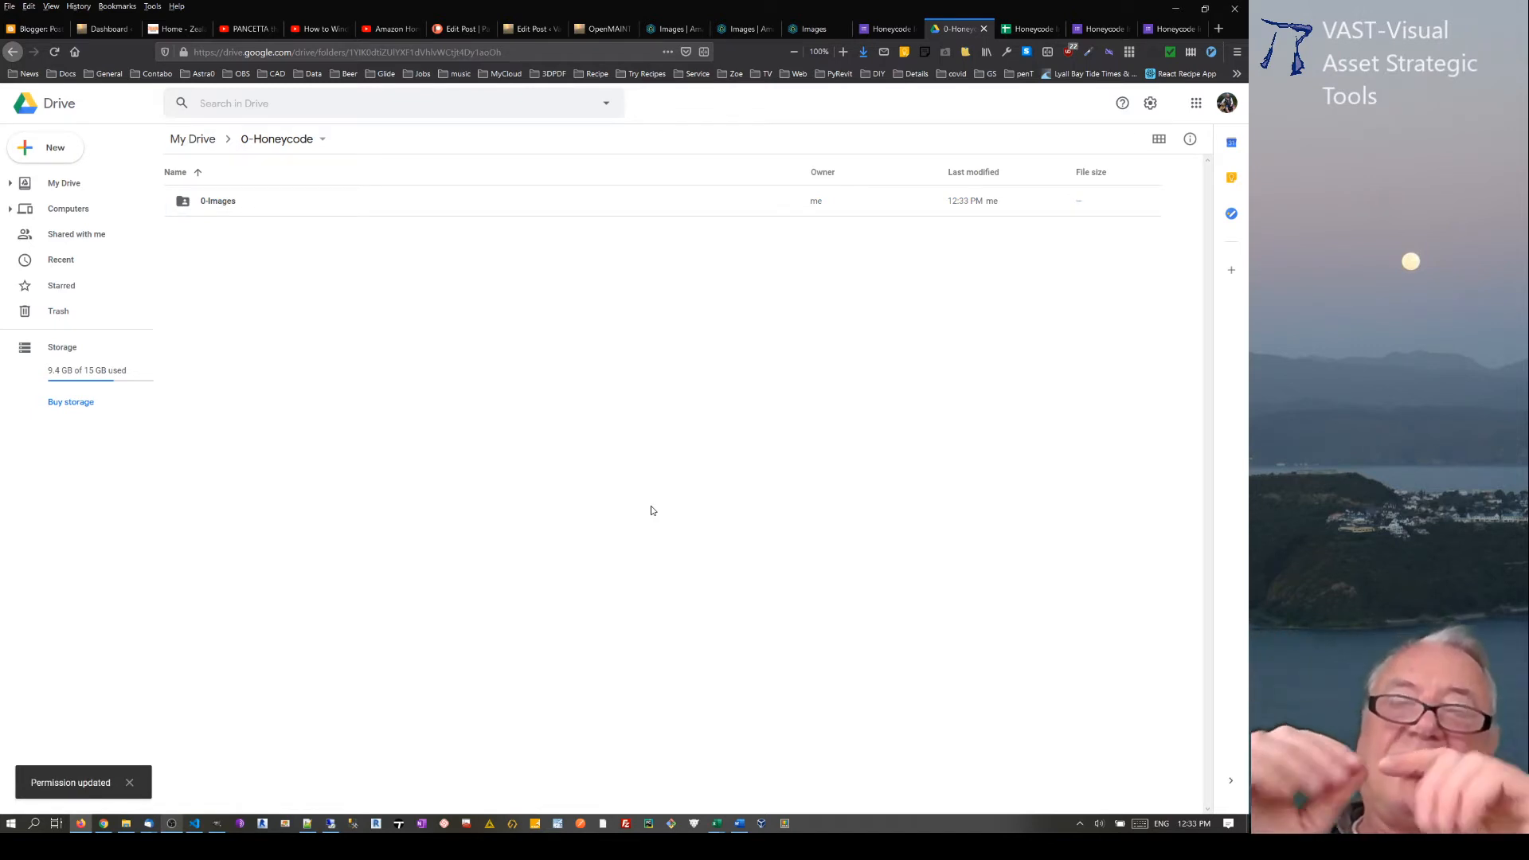
Step: Review the Form Responses 1 rows in the Honeycode Images spreadsheet and the questions in the Honeycode Images form editor
left_click(1025, 31)
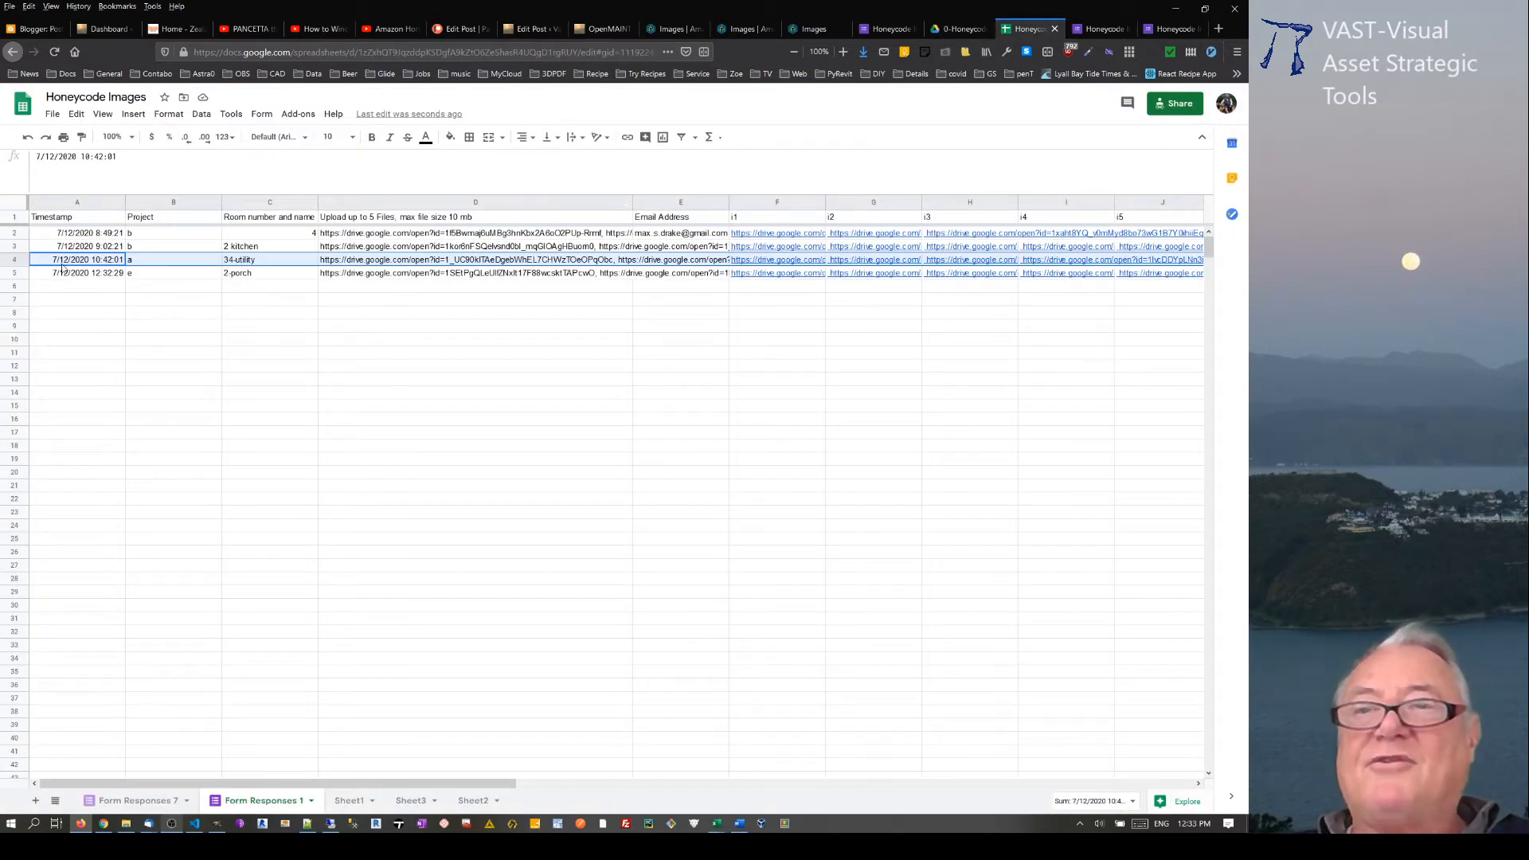
left_click(478, 300)
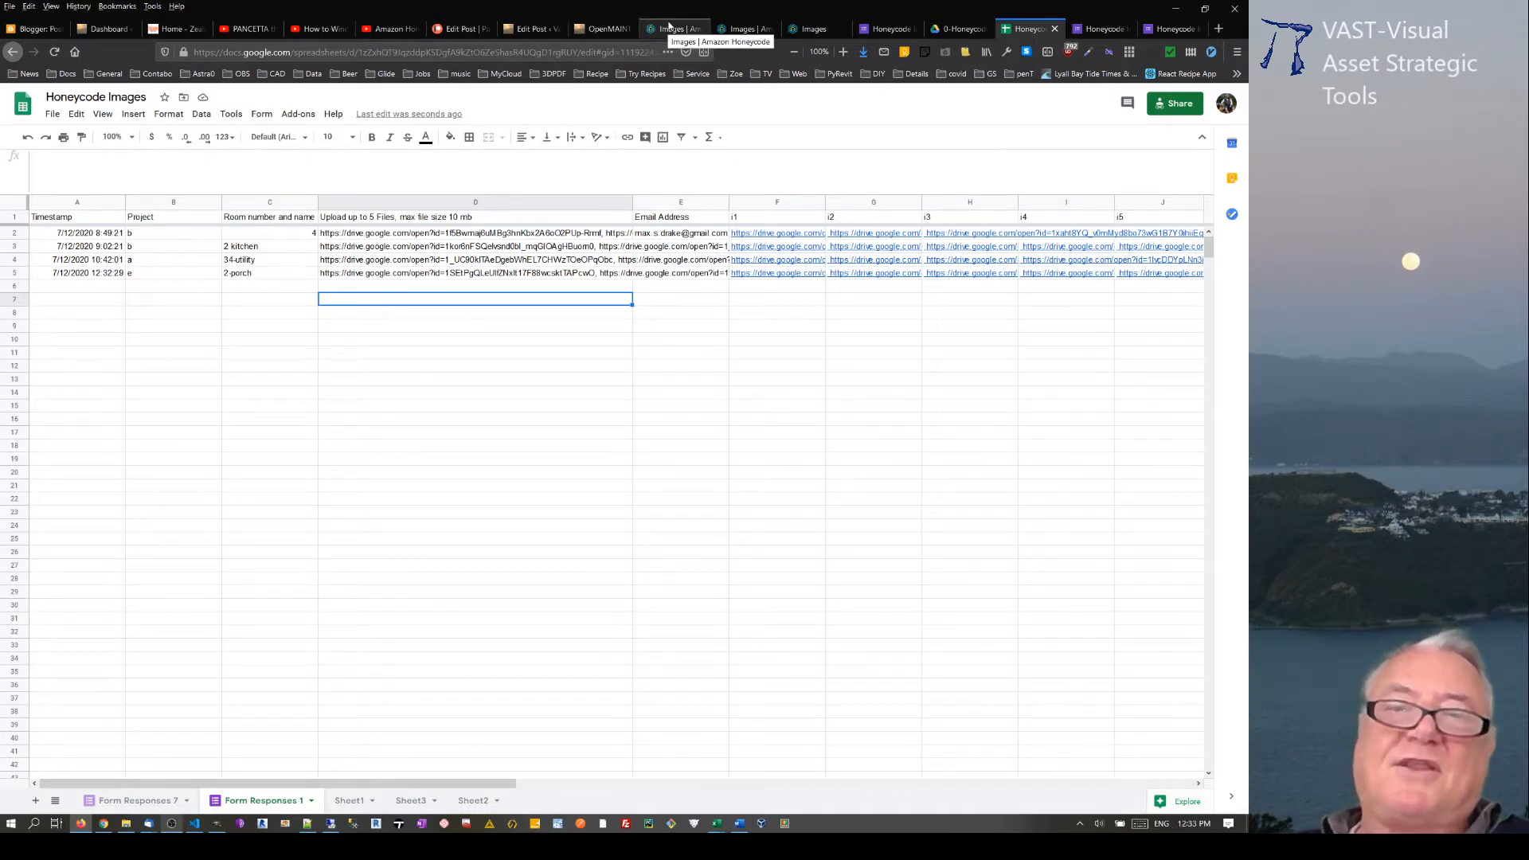
left_click(1098, 29)
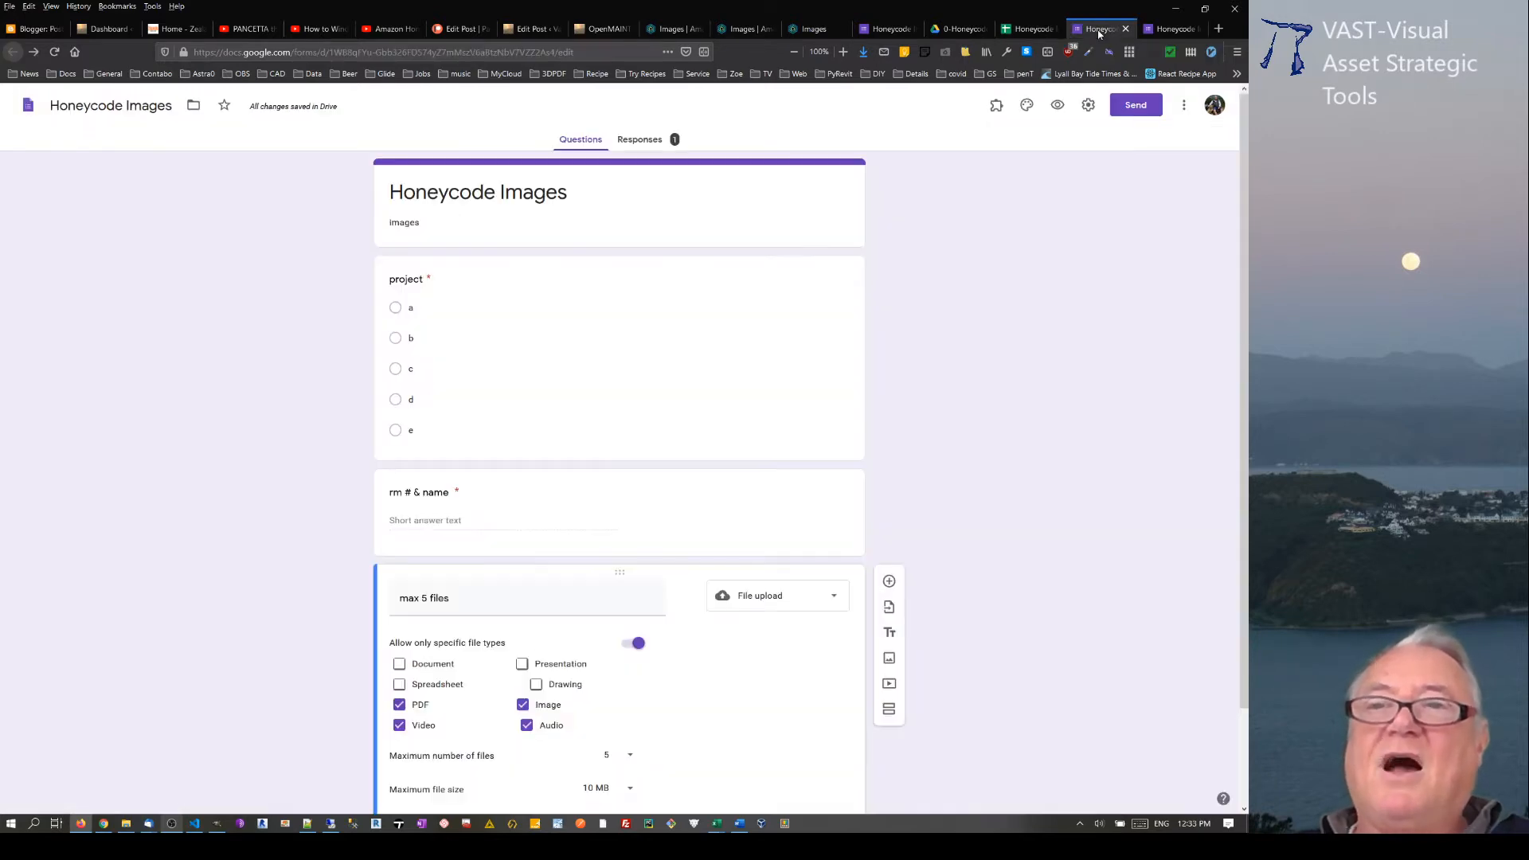
left_click(1031, 30)
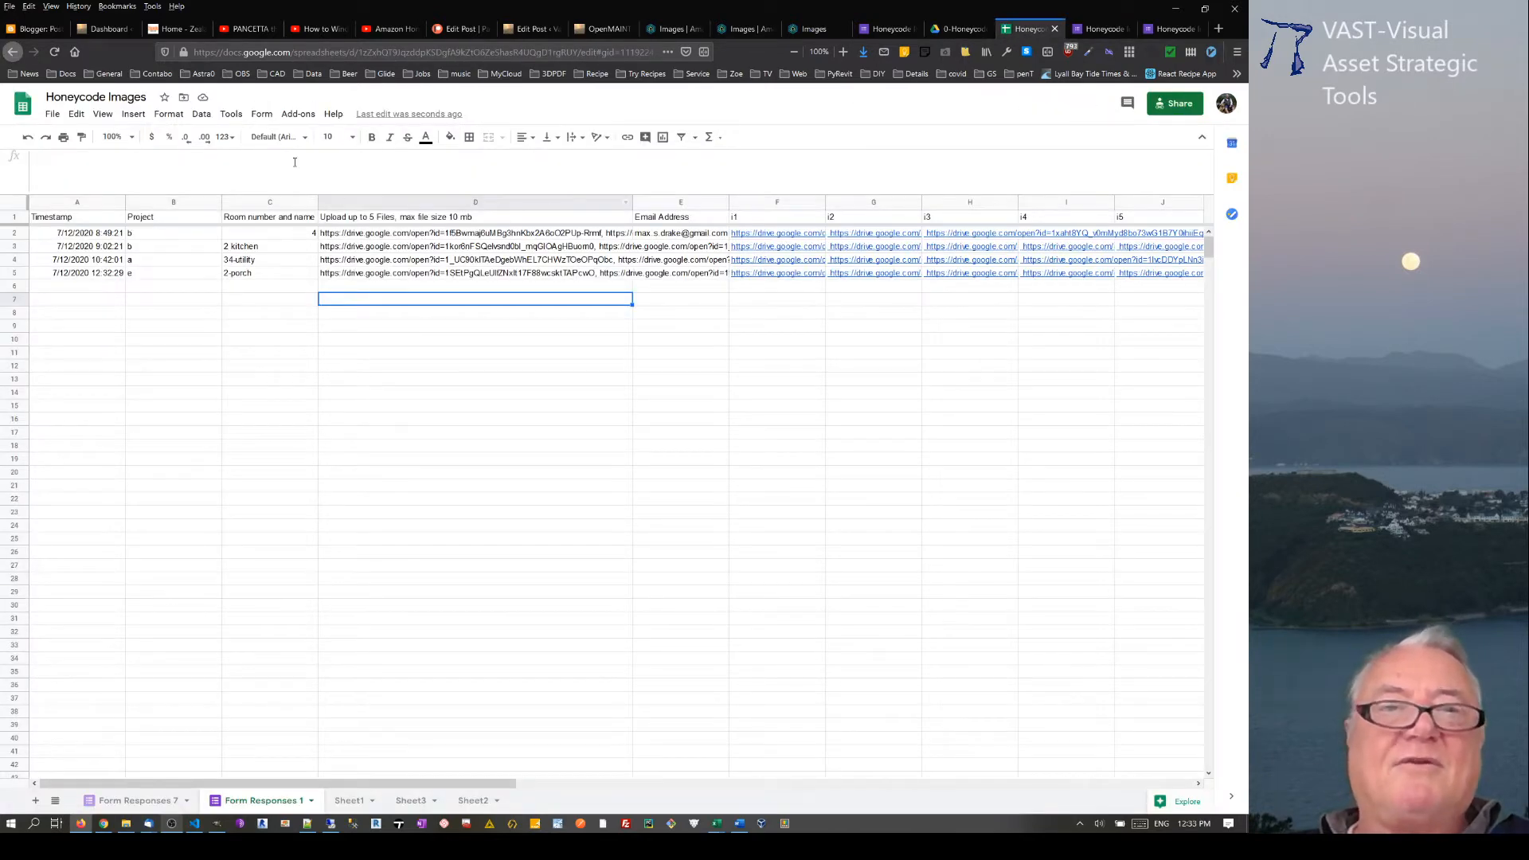
Step: Look over the spreadsheet's options for managing its linked form and for creating a new form
left_click(231, 114)
left_click(262, 113)
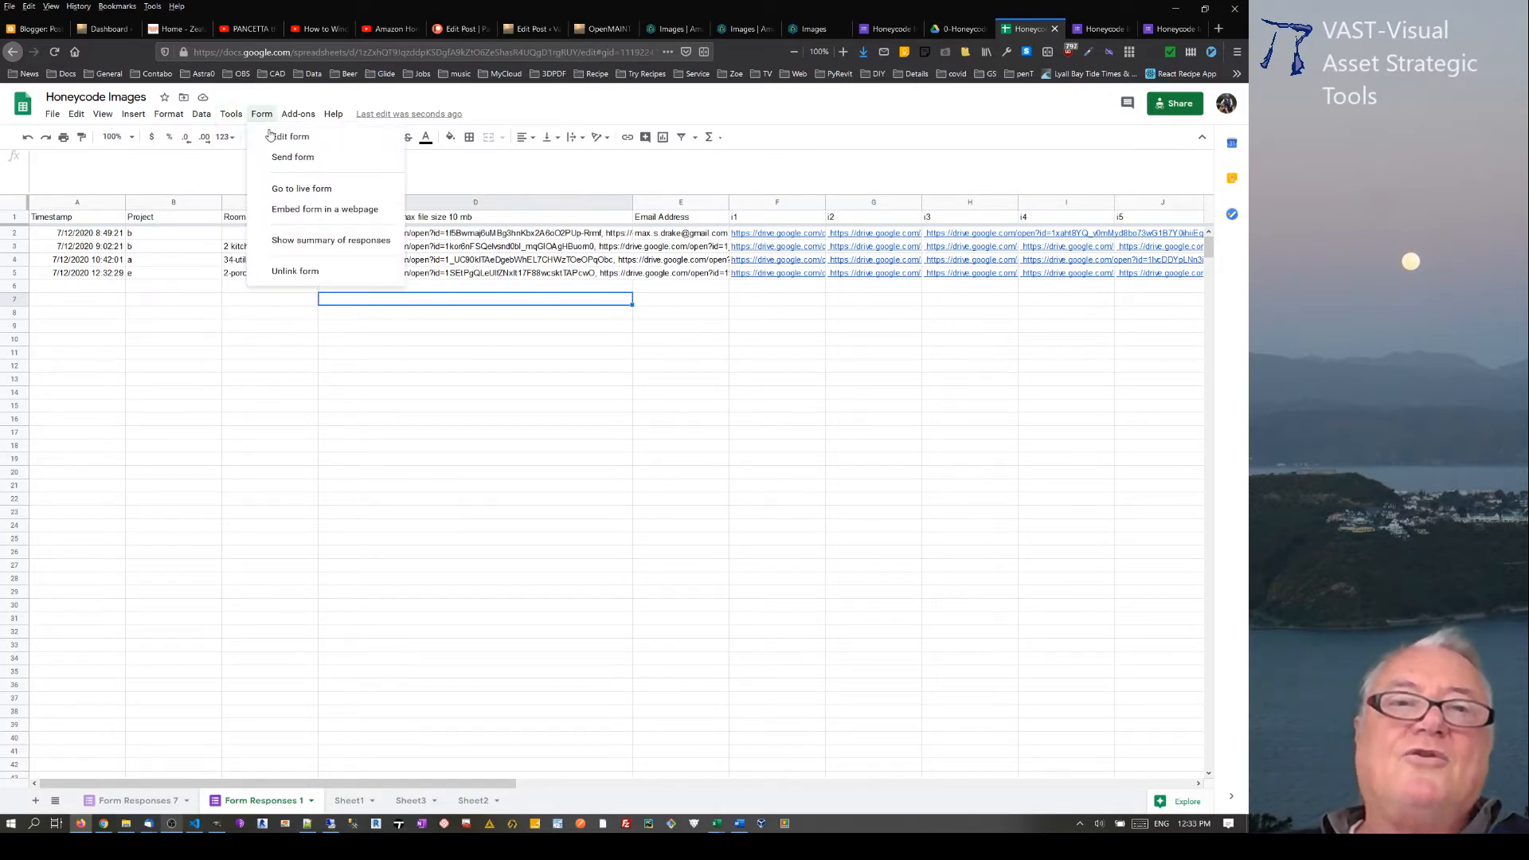
mouse_move(232, 117)
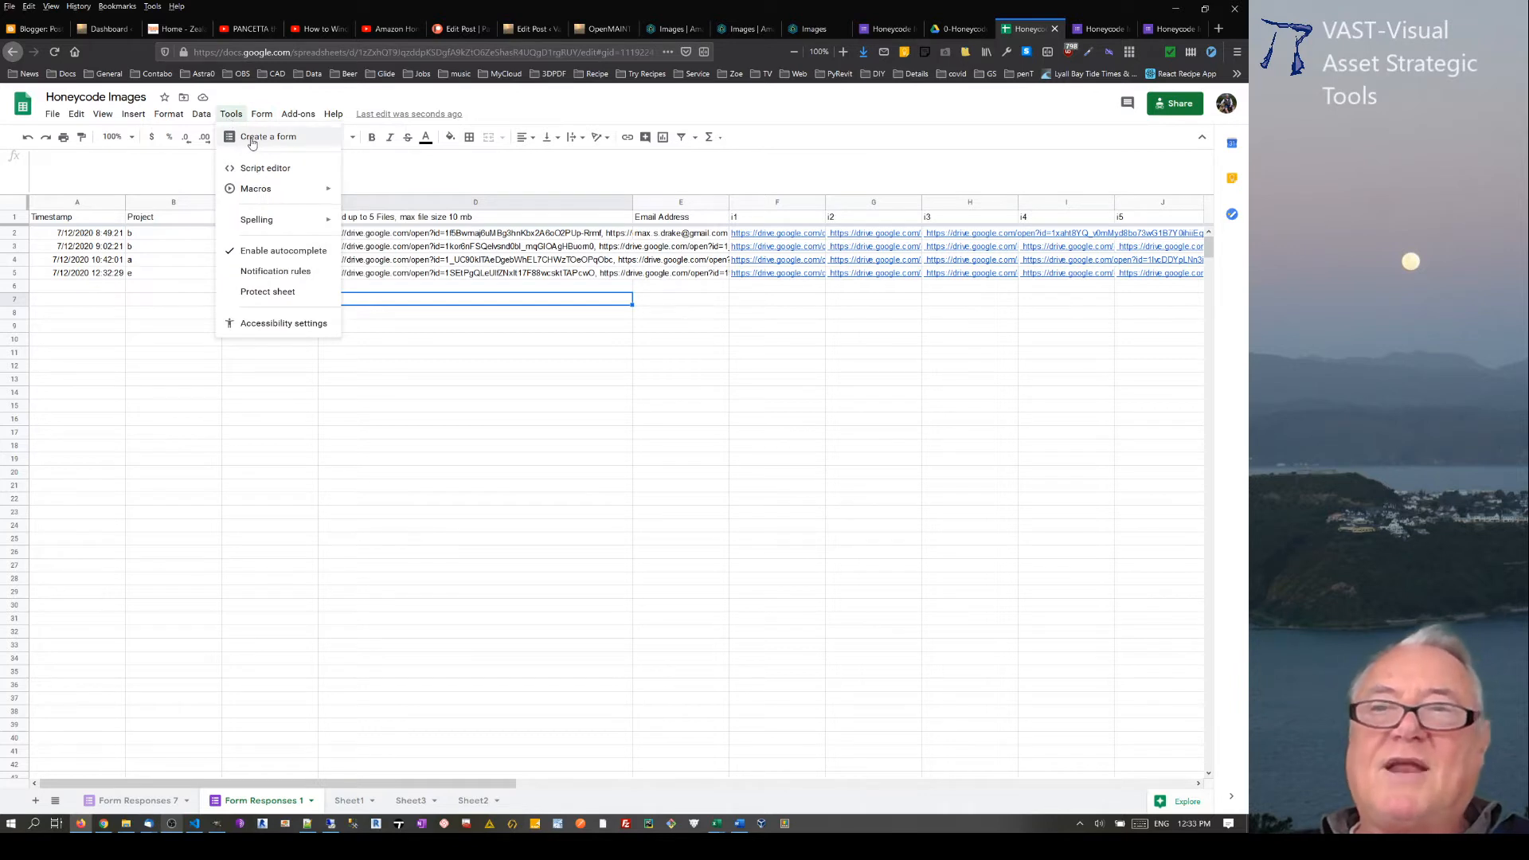
left_click(378, 560)
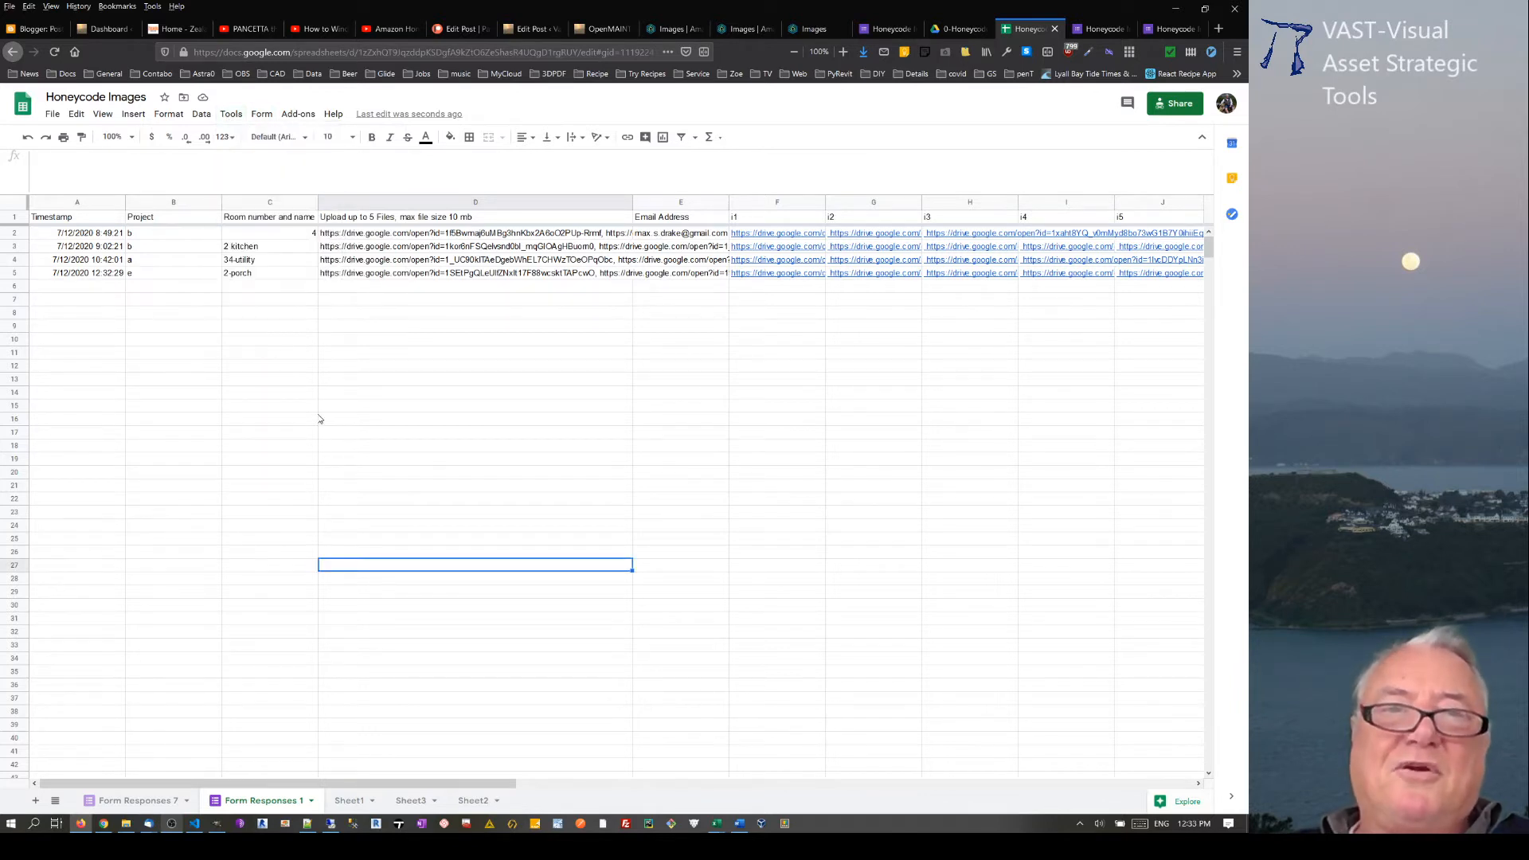
Step: Try to delete the Form Responses 7 sheet while its form is still linked
left_click(122, 801)
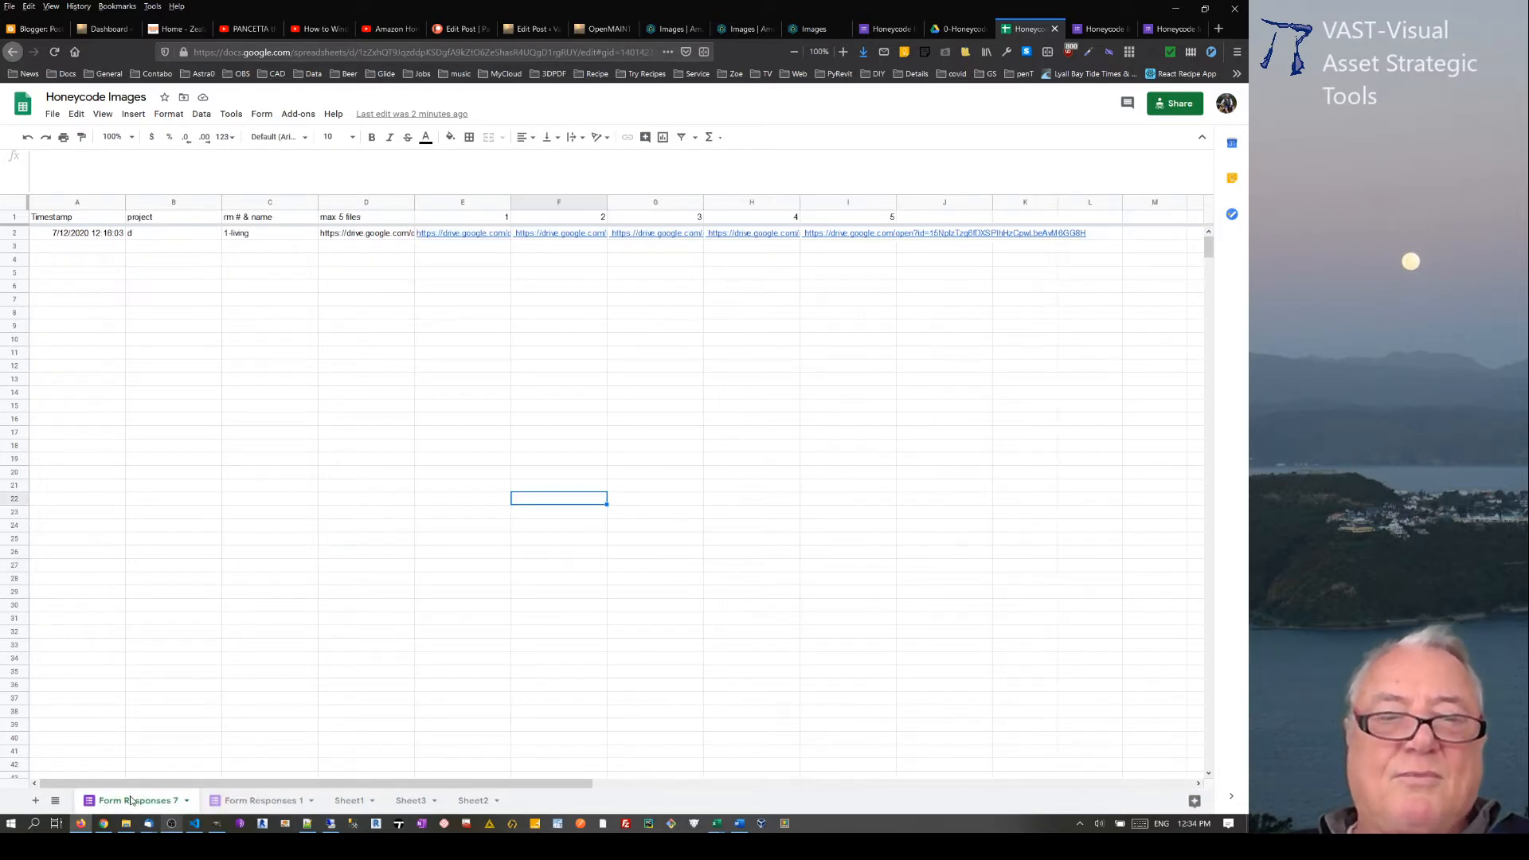
right_click(132, 800)
left_click(109, 548)
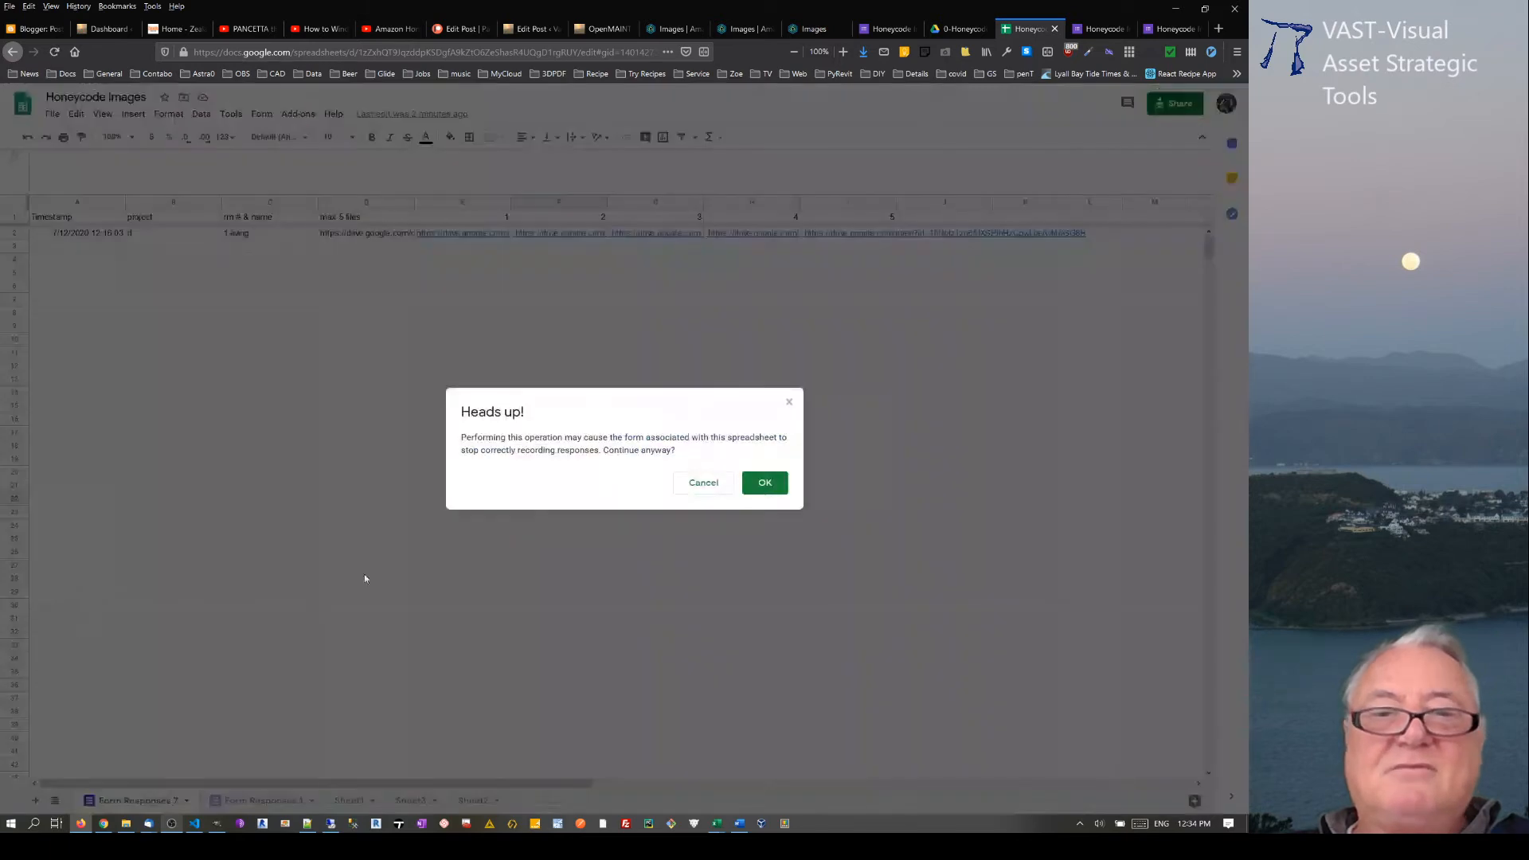
left_click(765, 485)
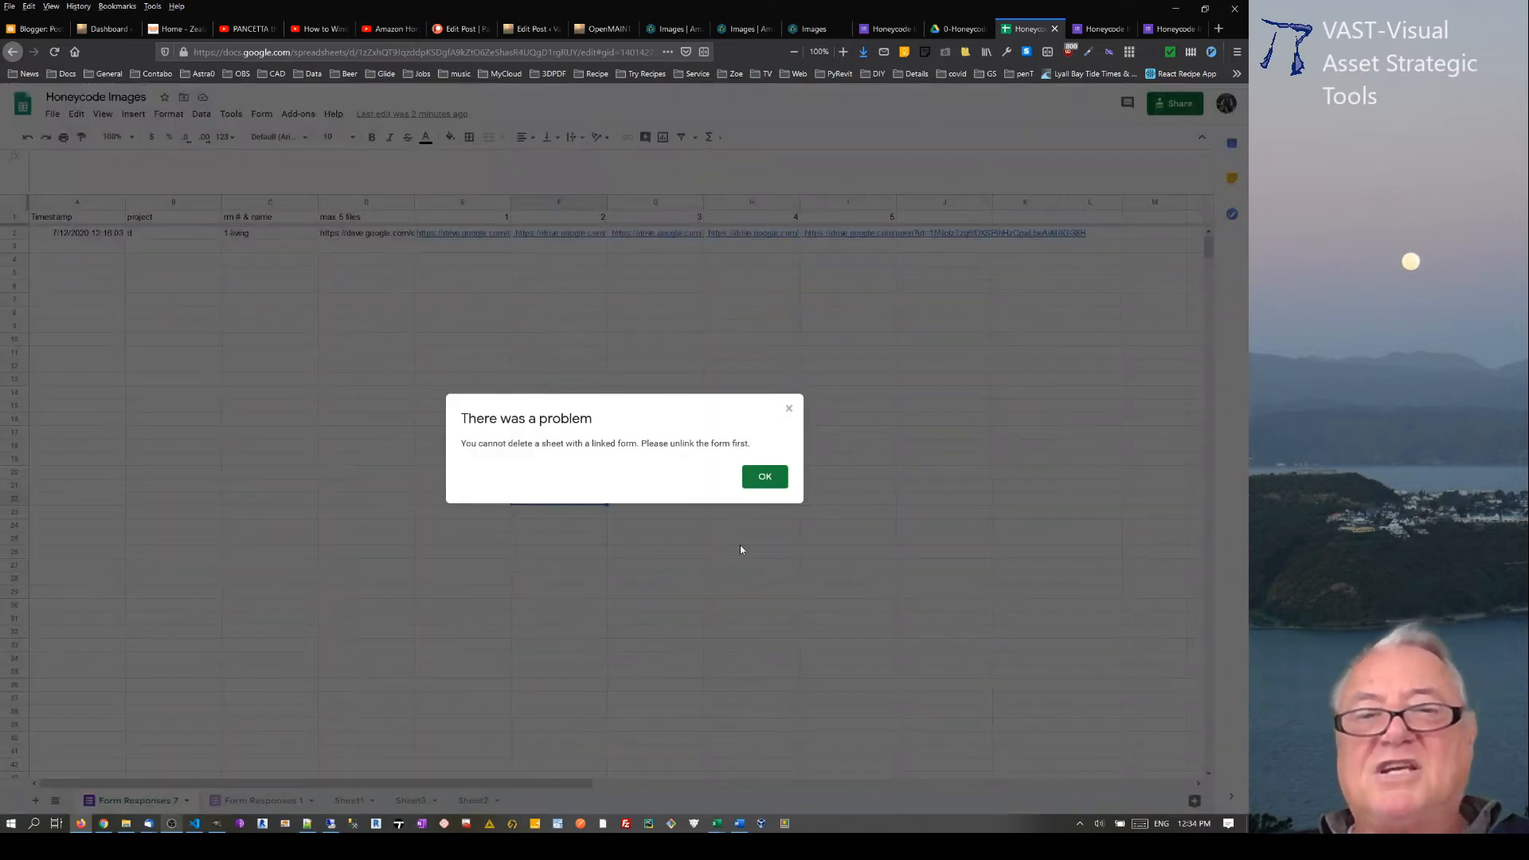
left_click(765, 476)
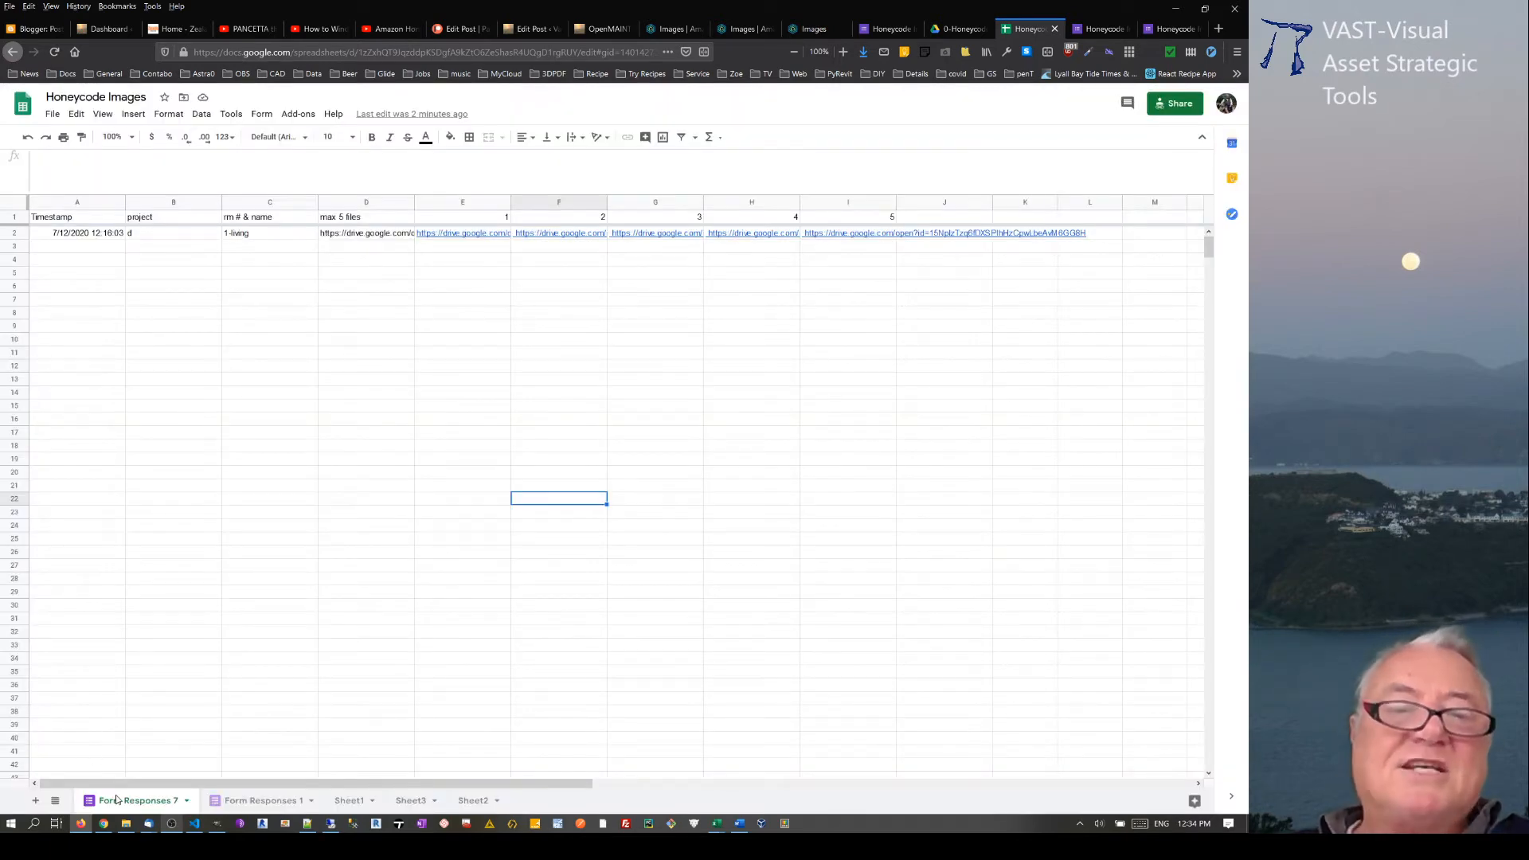
Step: Unlink the form from the Form Responses 7 sheet and delete that sheet
left_click(262, 115)
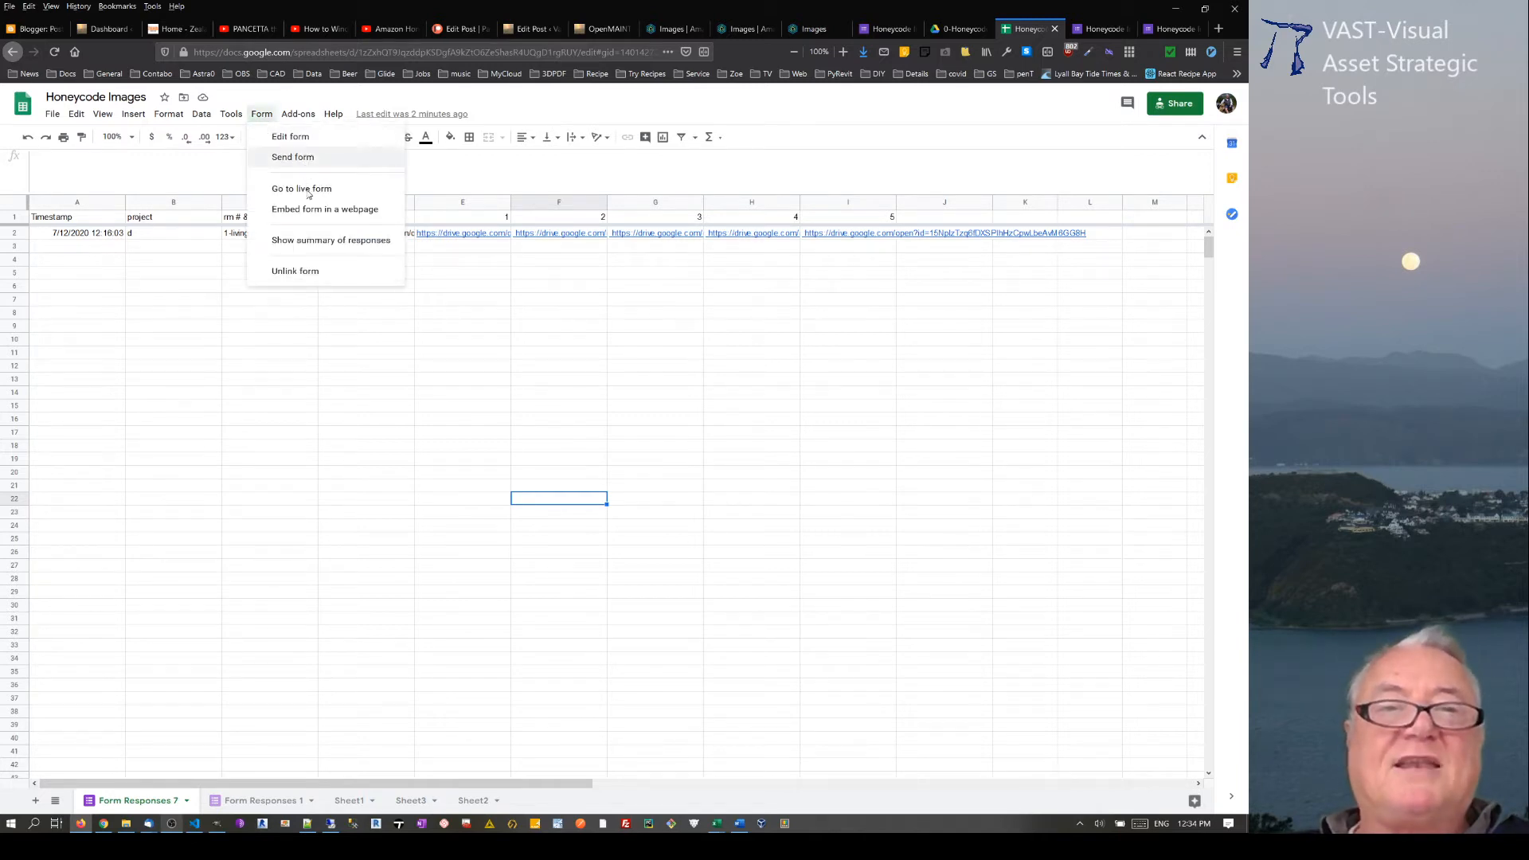
left_click(301, 269)
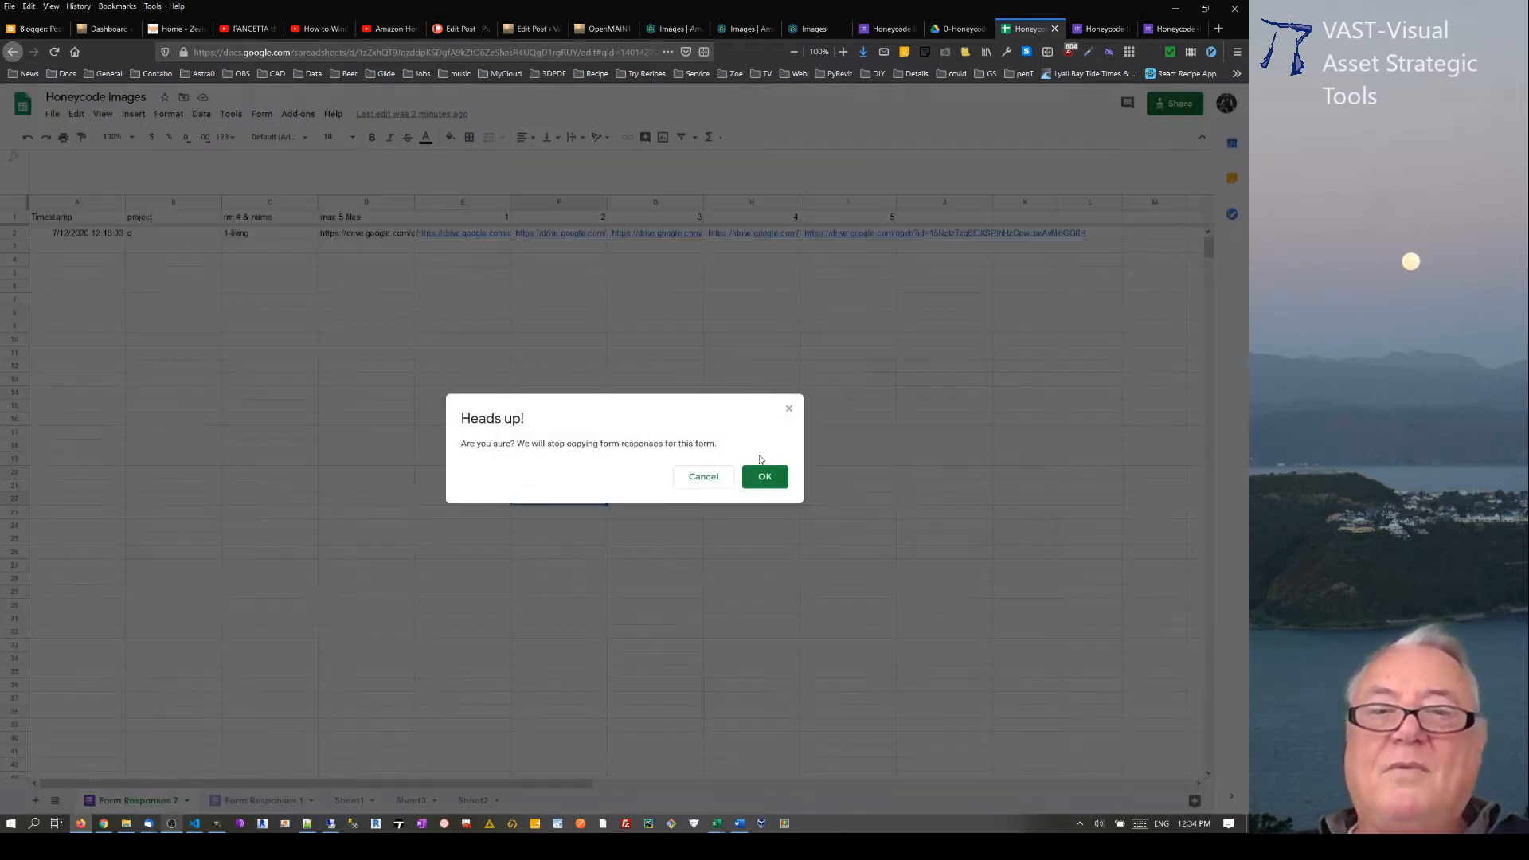
left_click(766, 478)
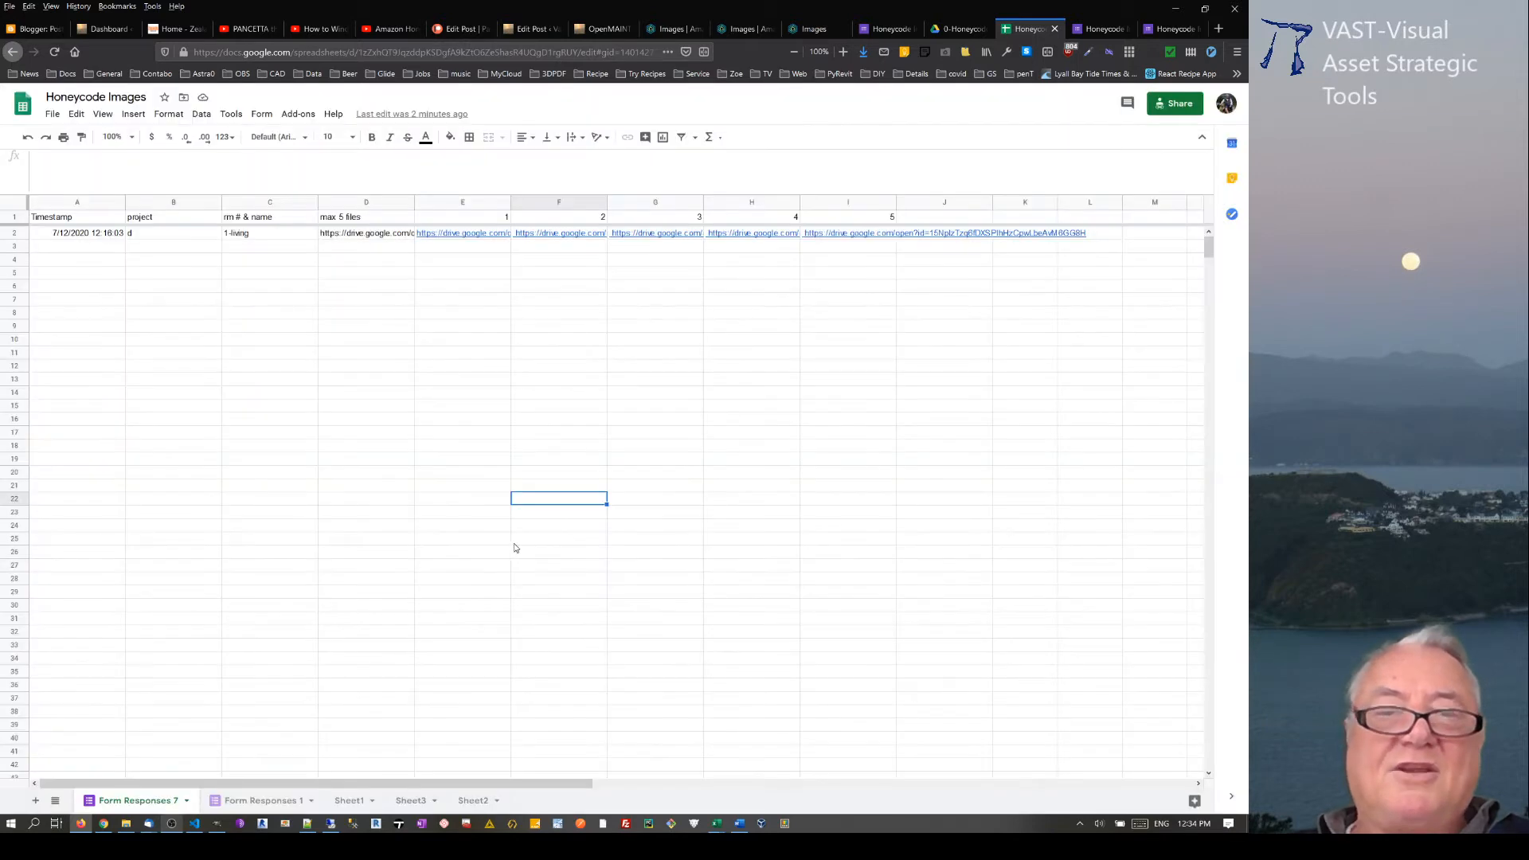
right_click(134, 802)
left_click(112, 581)
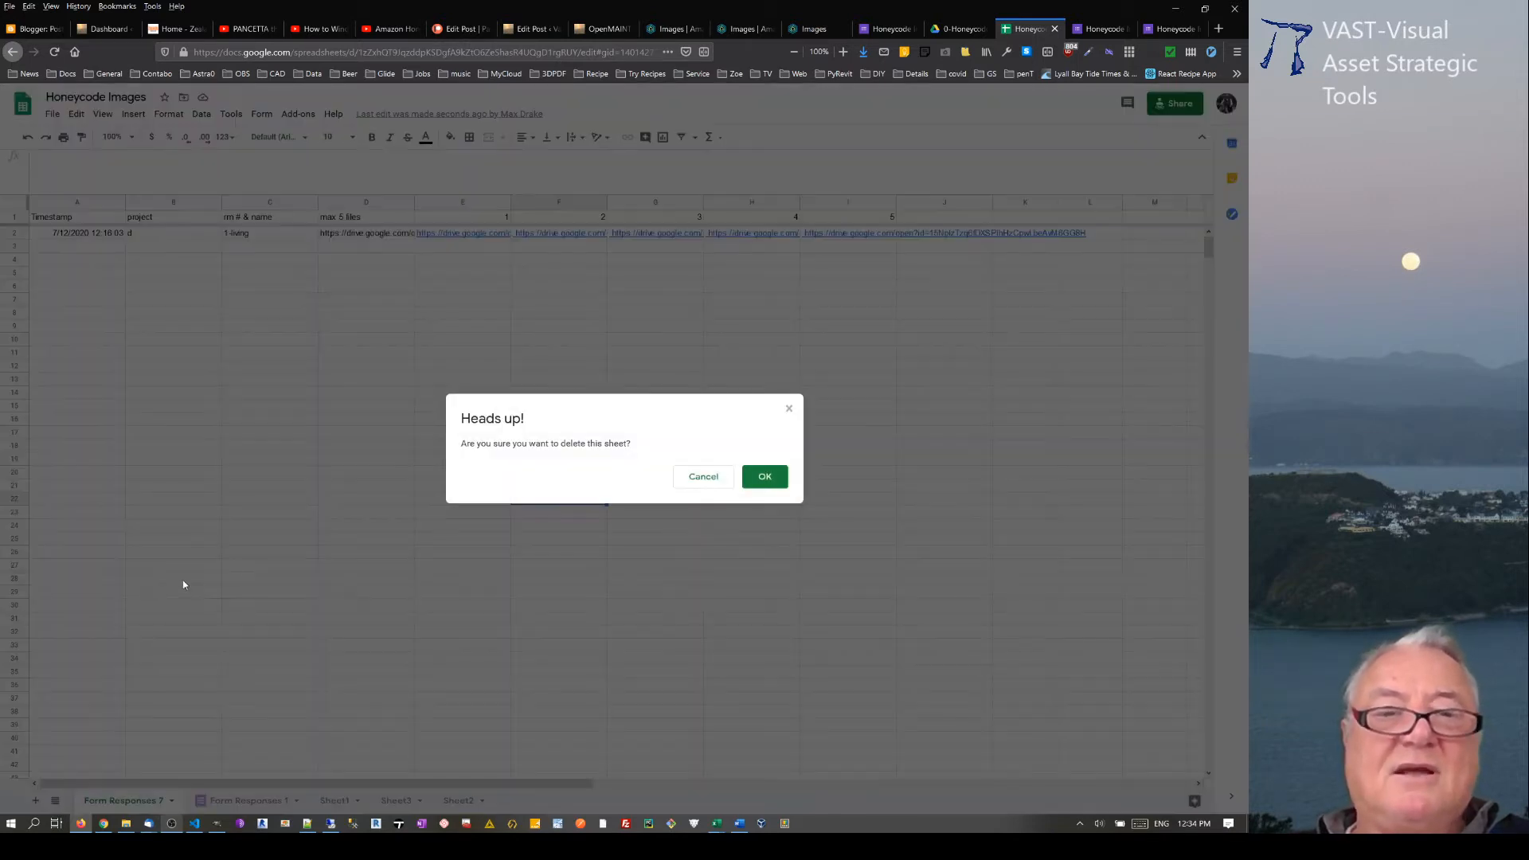
left_click(765, 476)
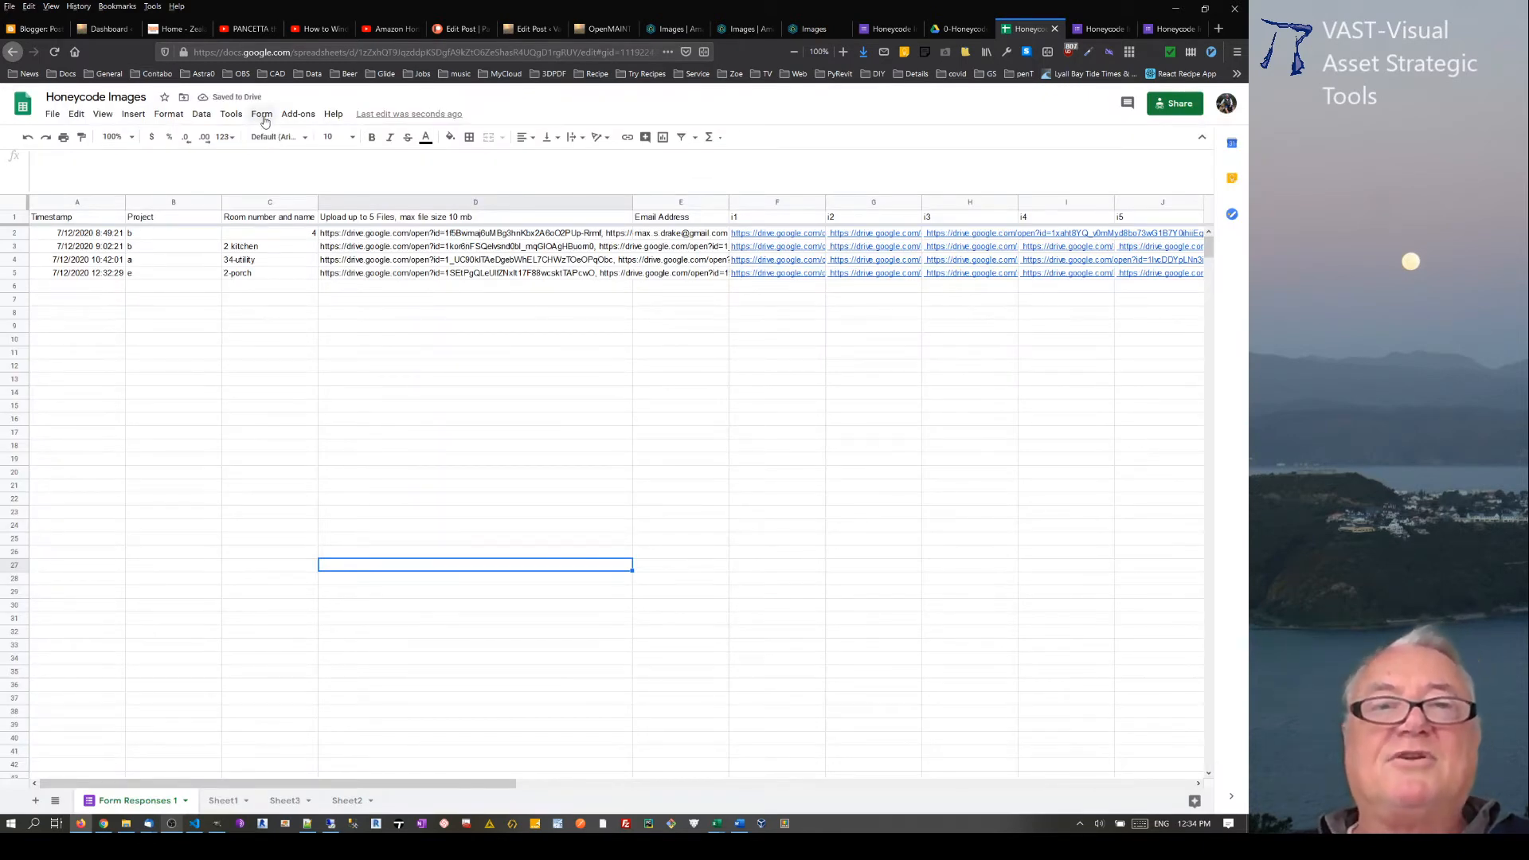
Step: Create a new form from the Honeycode Images spreadsheet and close the browser tabs of the old Honeycode forms
left_click(231, 114)
left_click(183, 248)
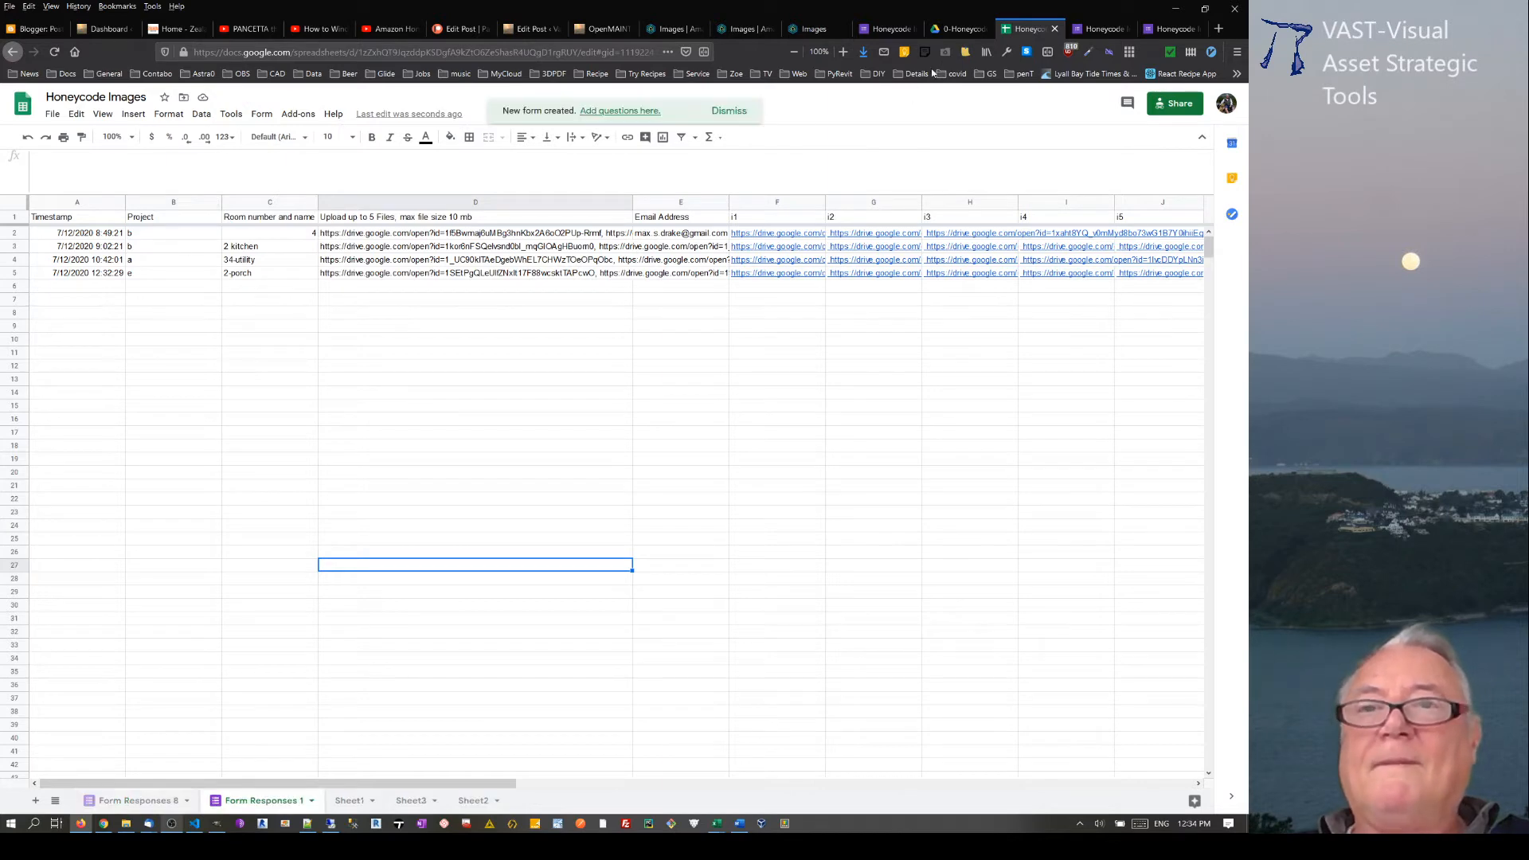
left_click(1101, 29)
left_click(1127, 29)
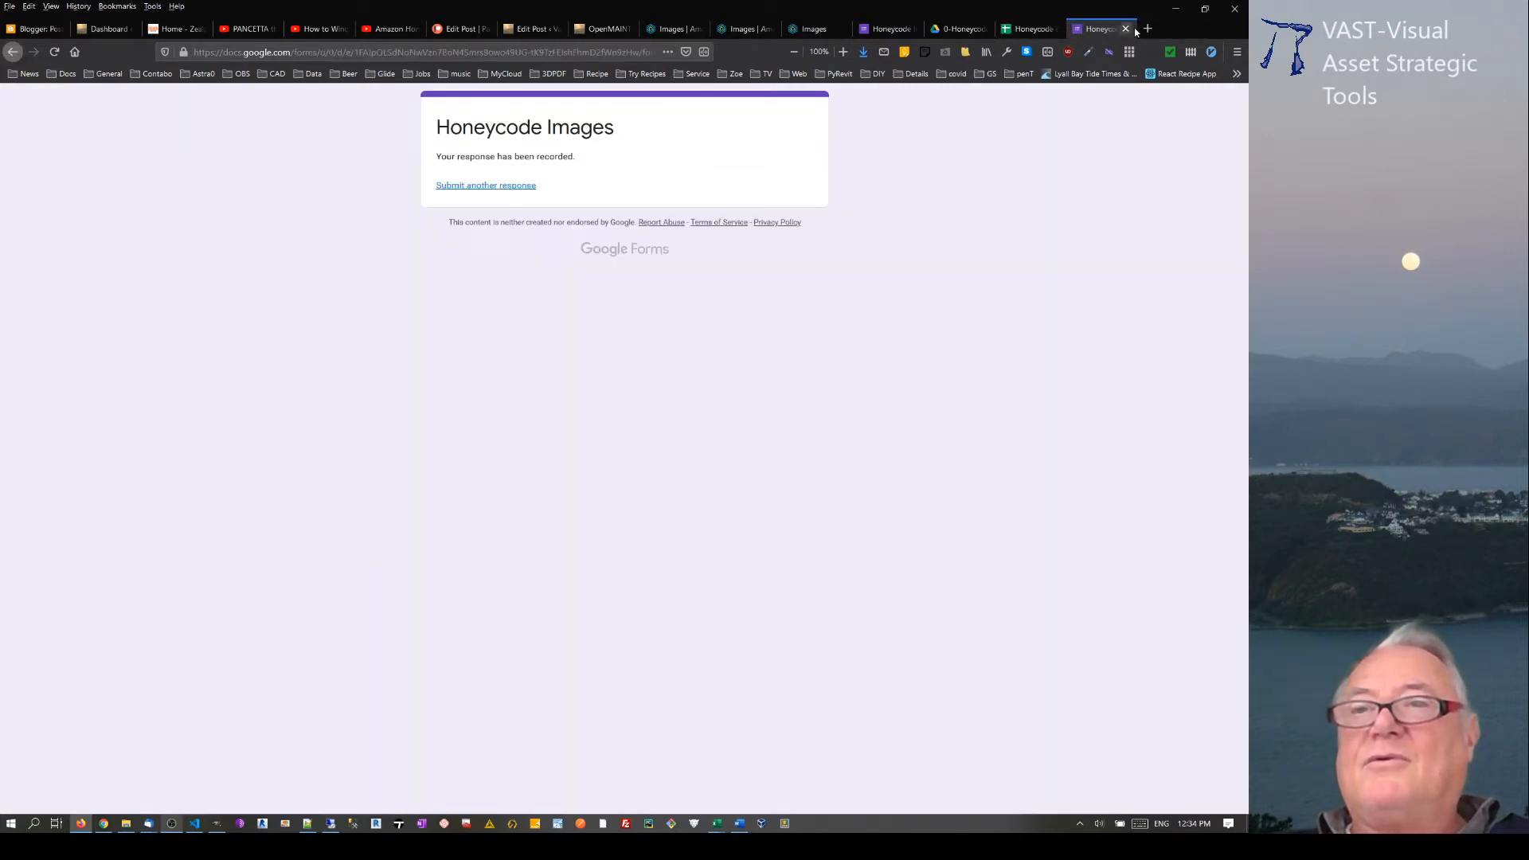
left_click(1127, 30)
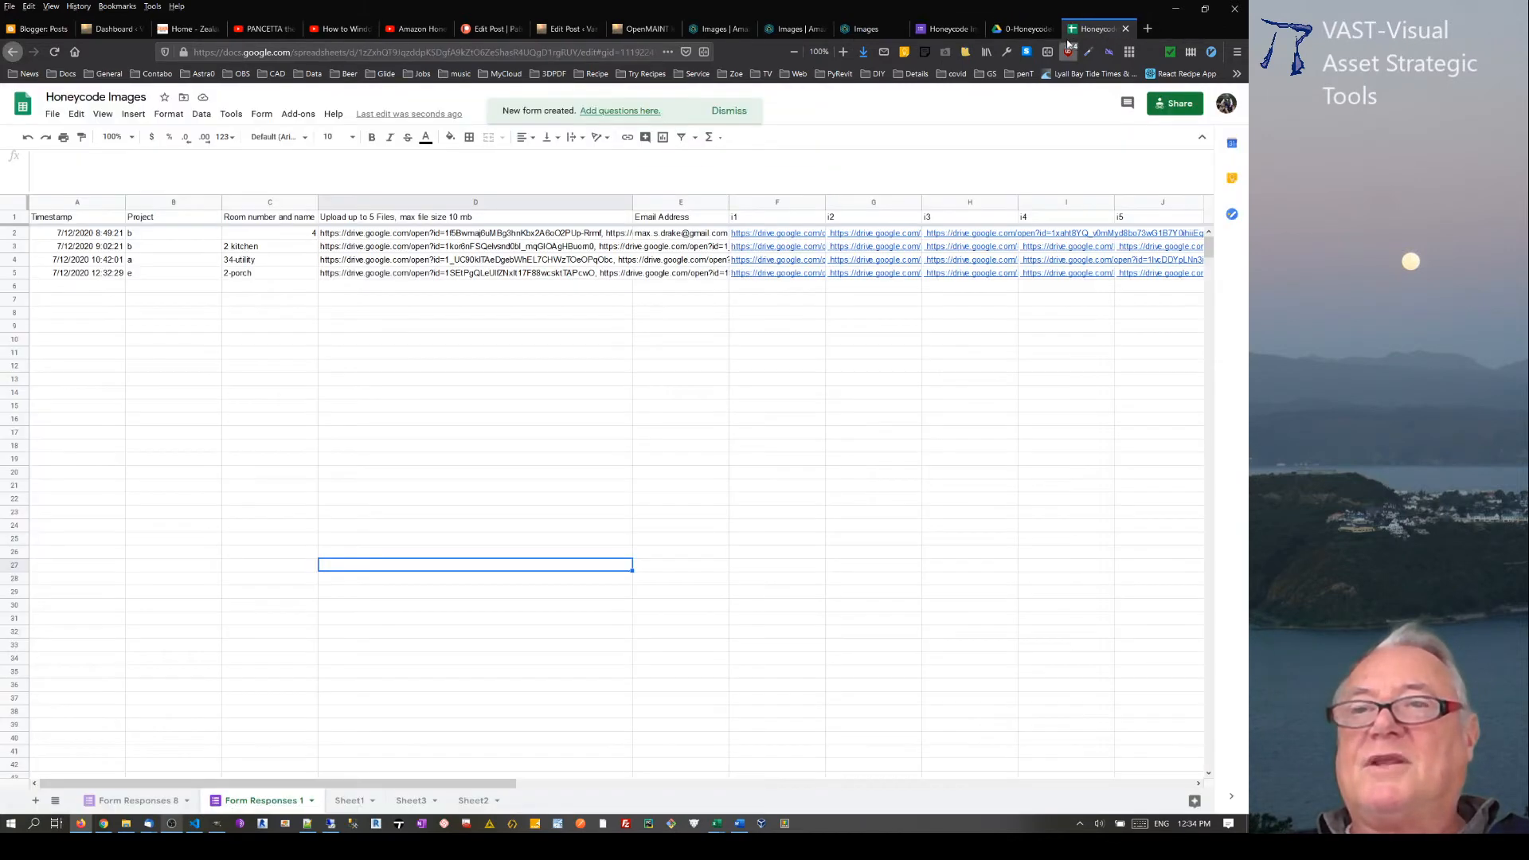
left_click(967, 26)
left_click(977, 29)
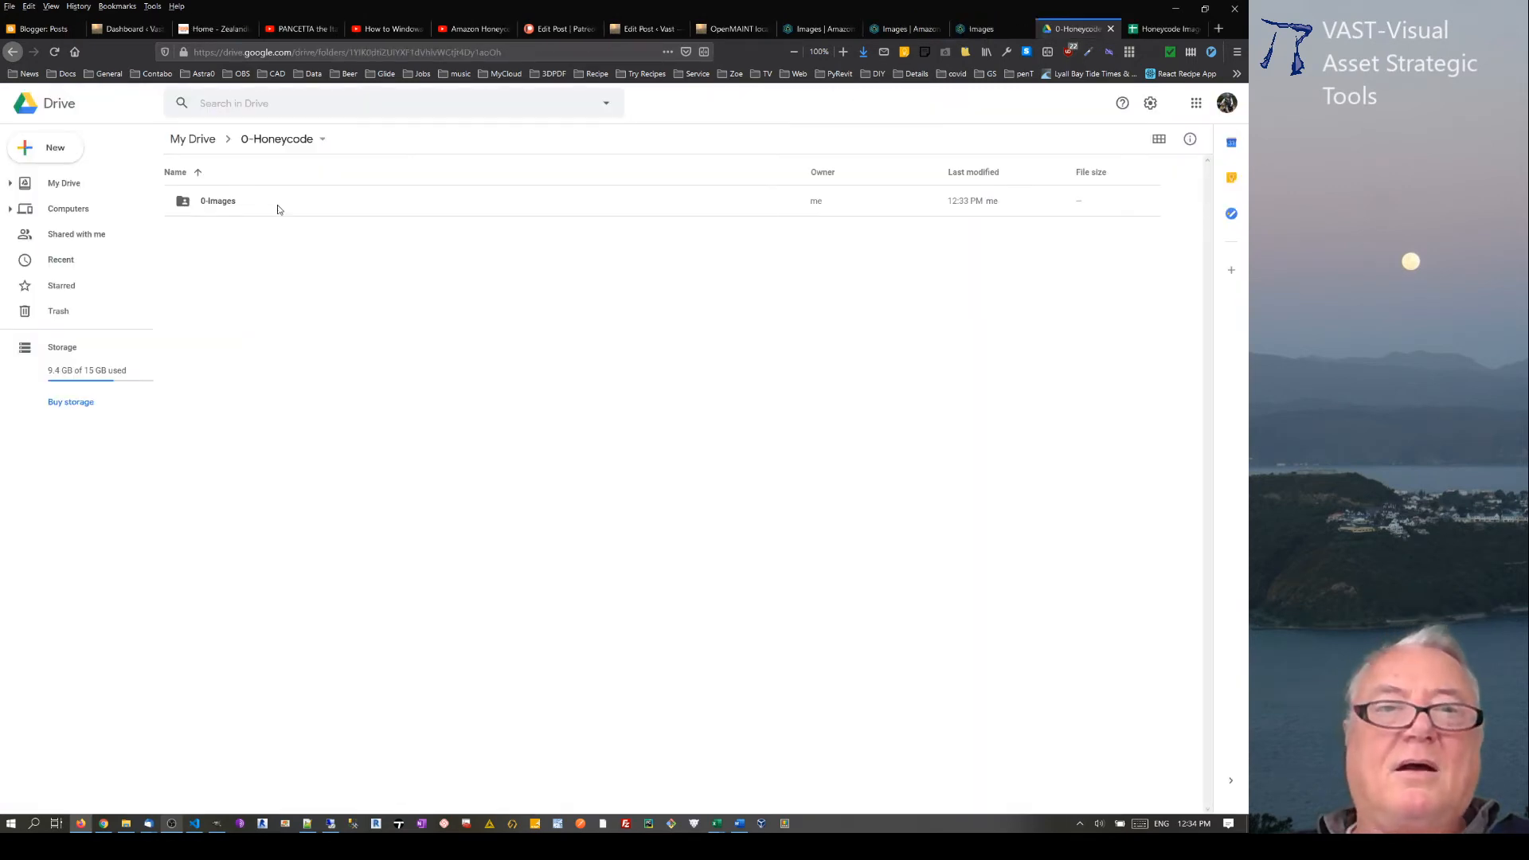
Step: Open the new form linked to the Form Responses 8 sheet of the Honeycode Images spreadsheet for editing
left_click(1147, 29)
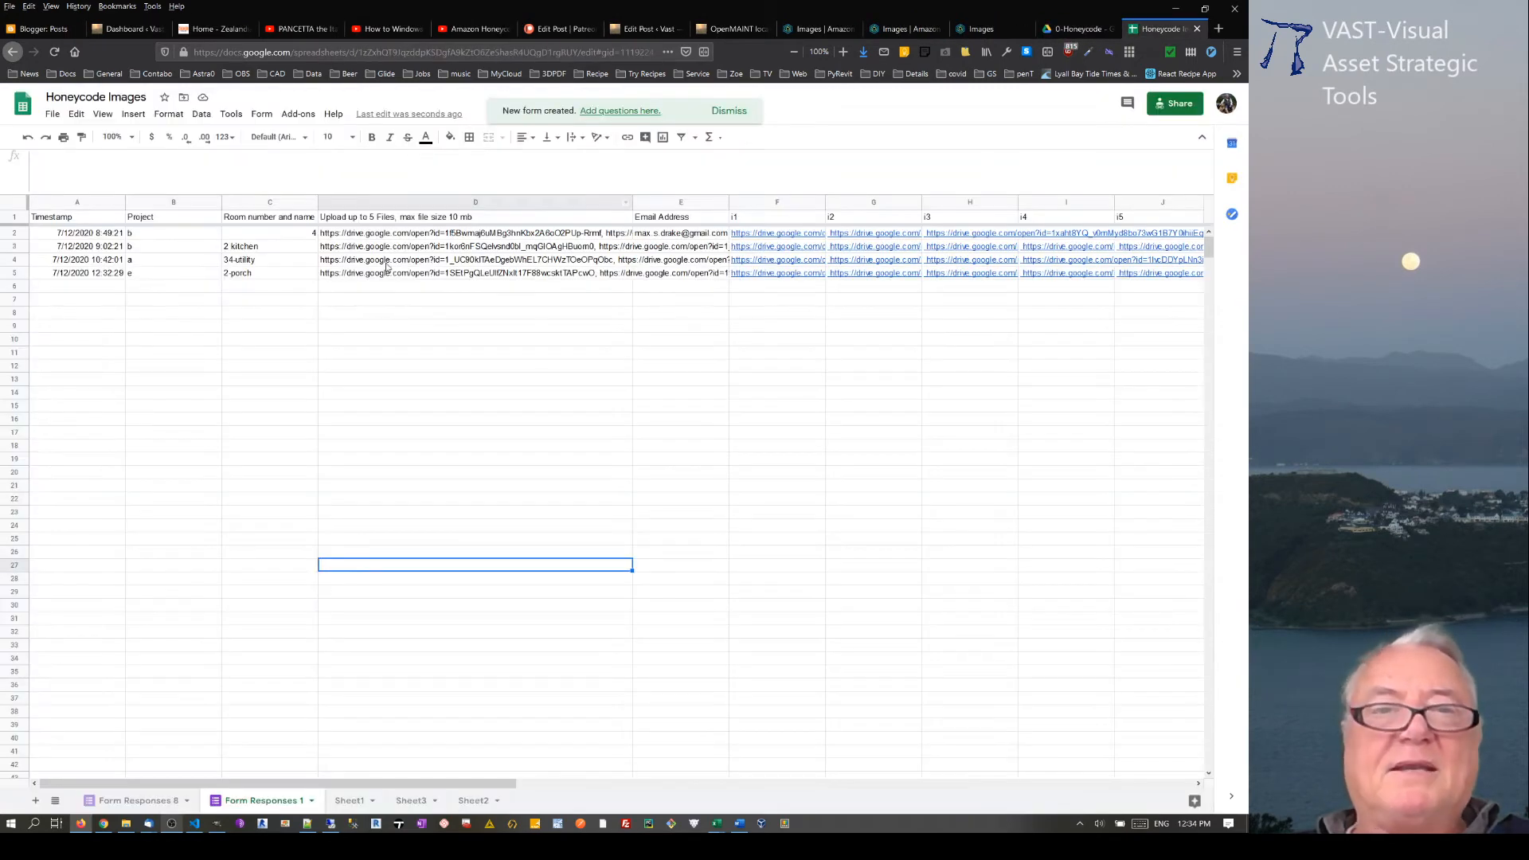
left_click(126, 801)
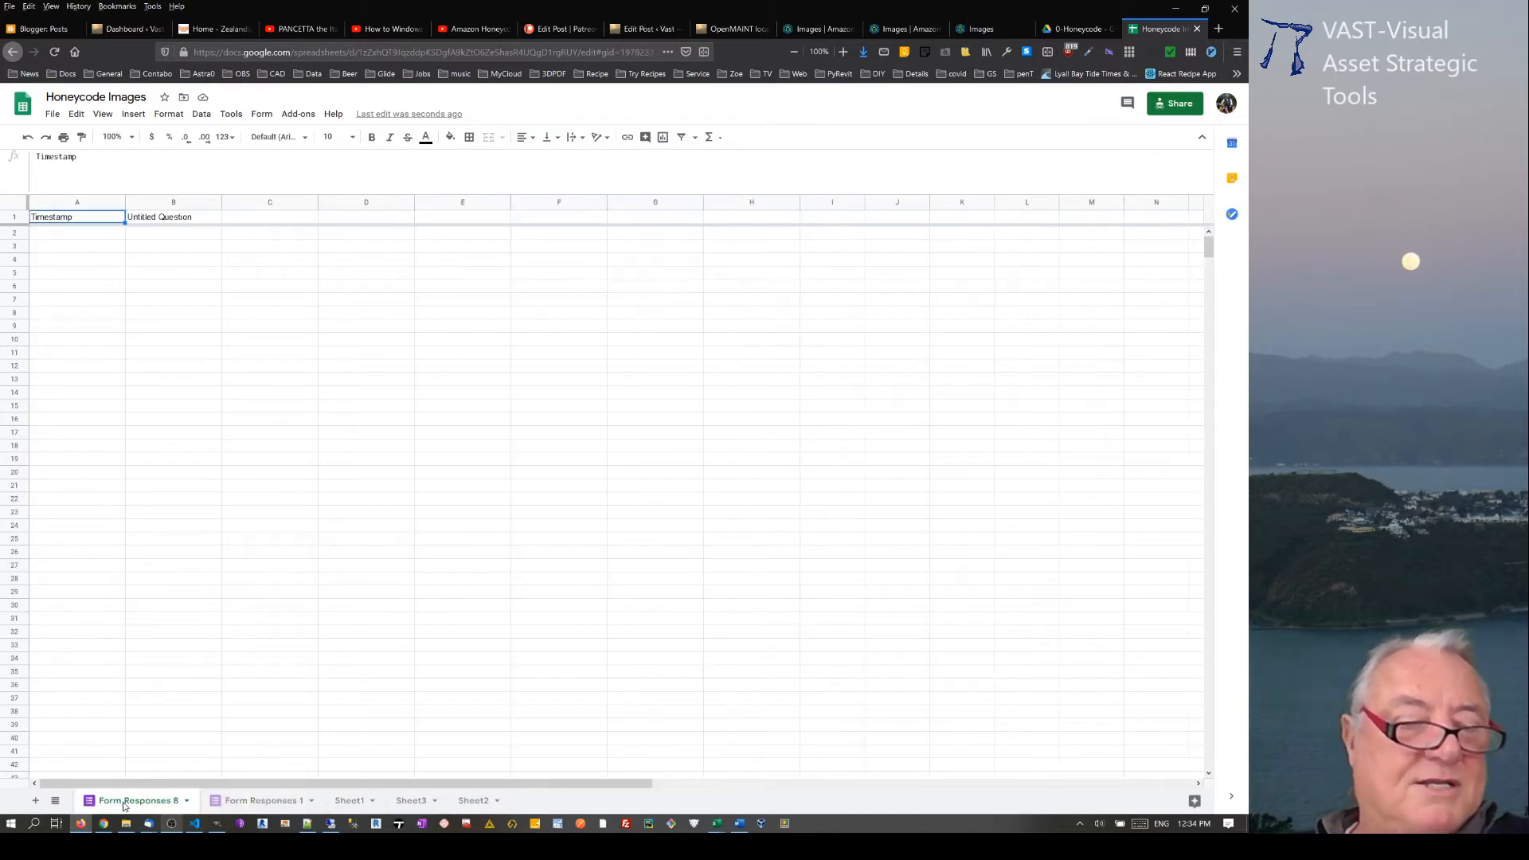
left_click(262, 116)
left_click(284, 140)
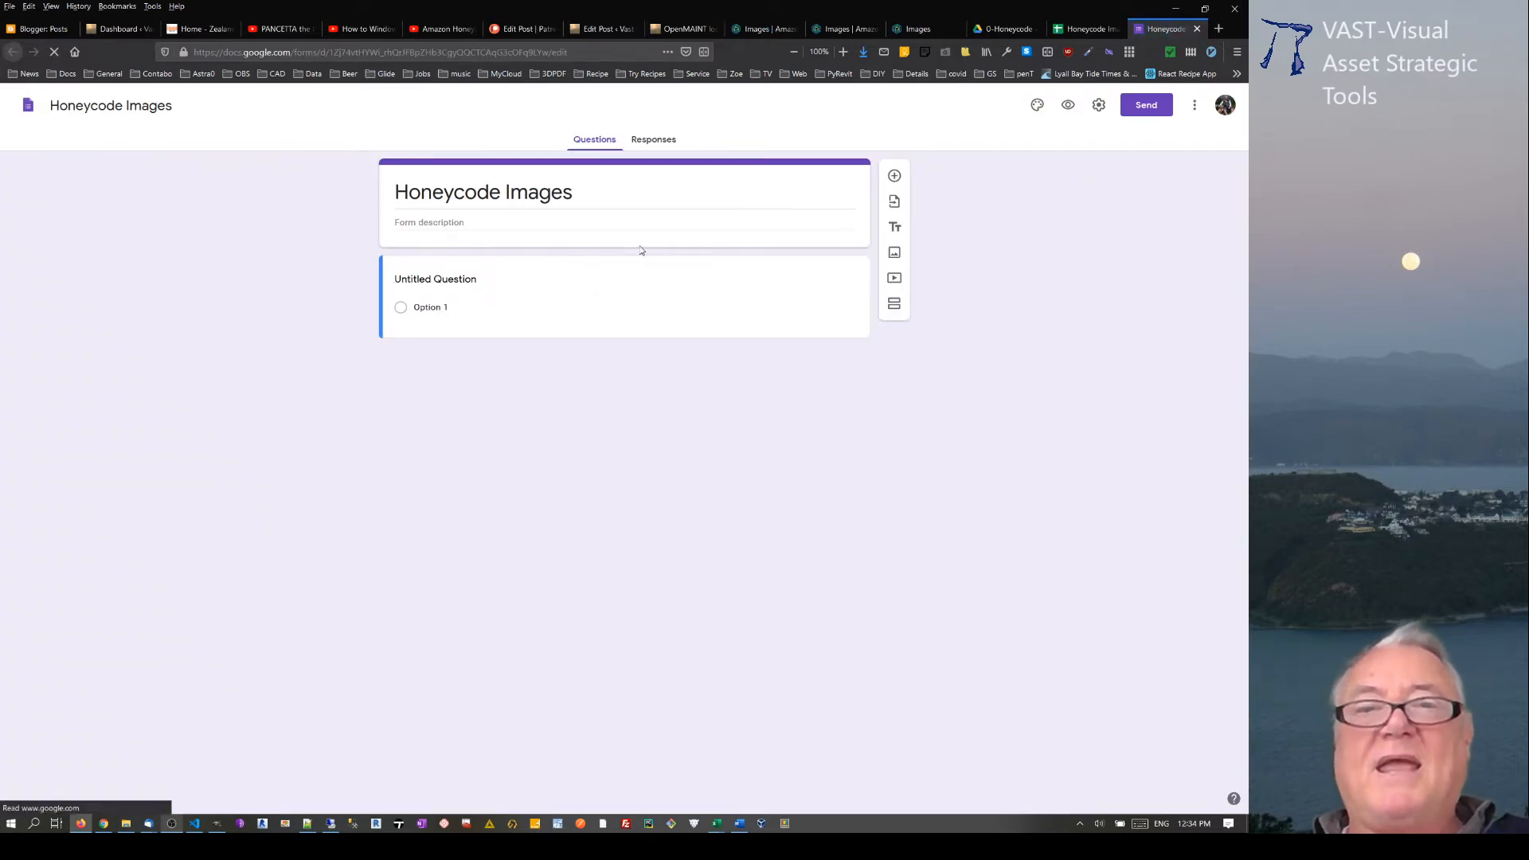
Step: Set the description of the Honeycode Images form to "images-files"
left_click(596, 221)
type("i")
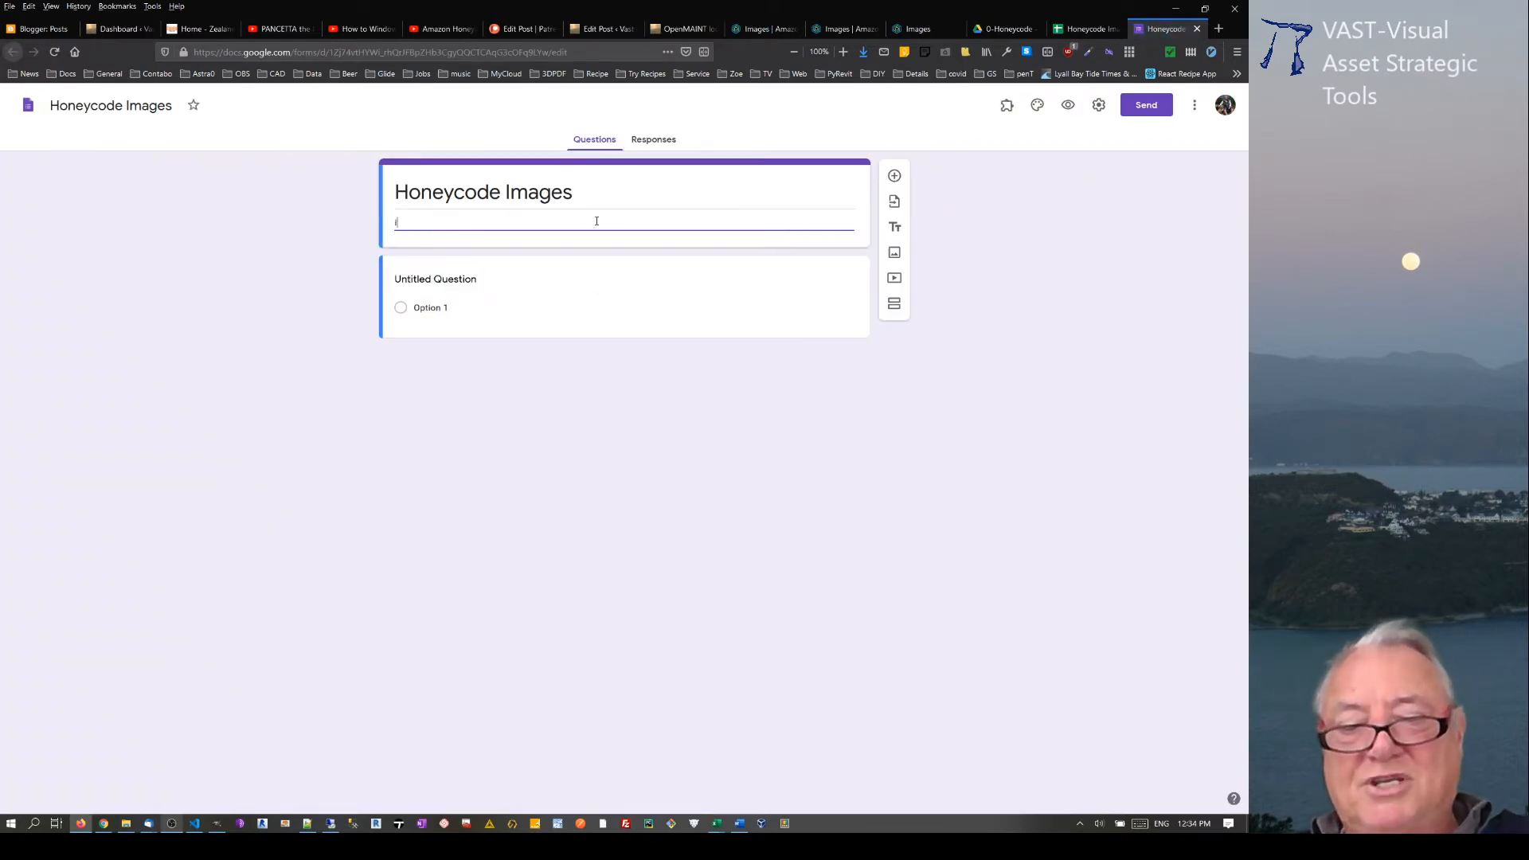
type("mages")
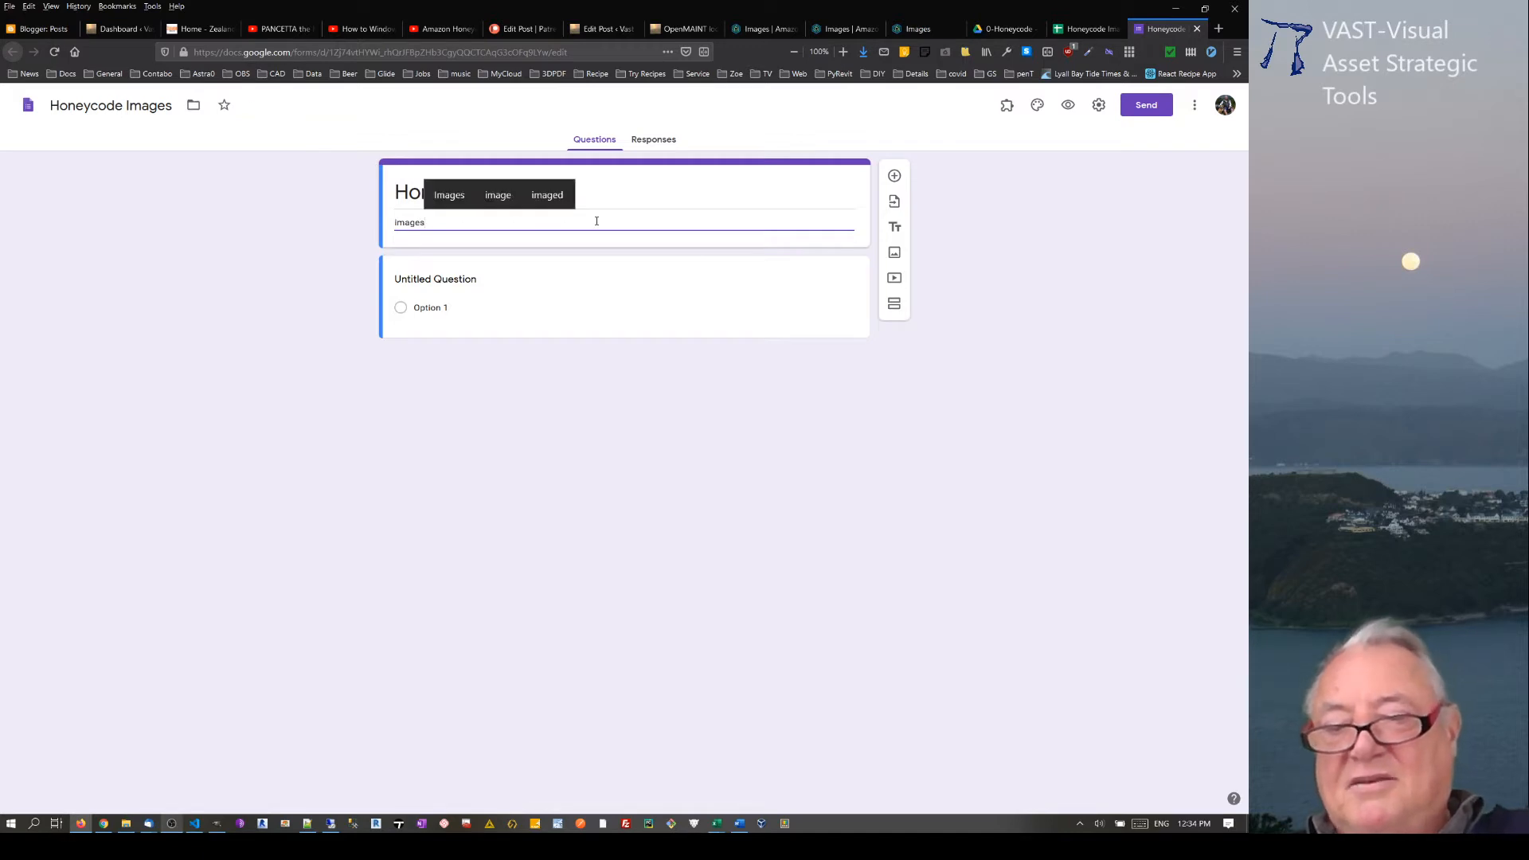
type("-fil")
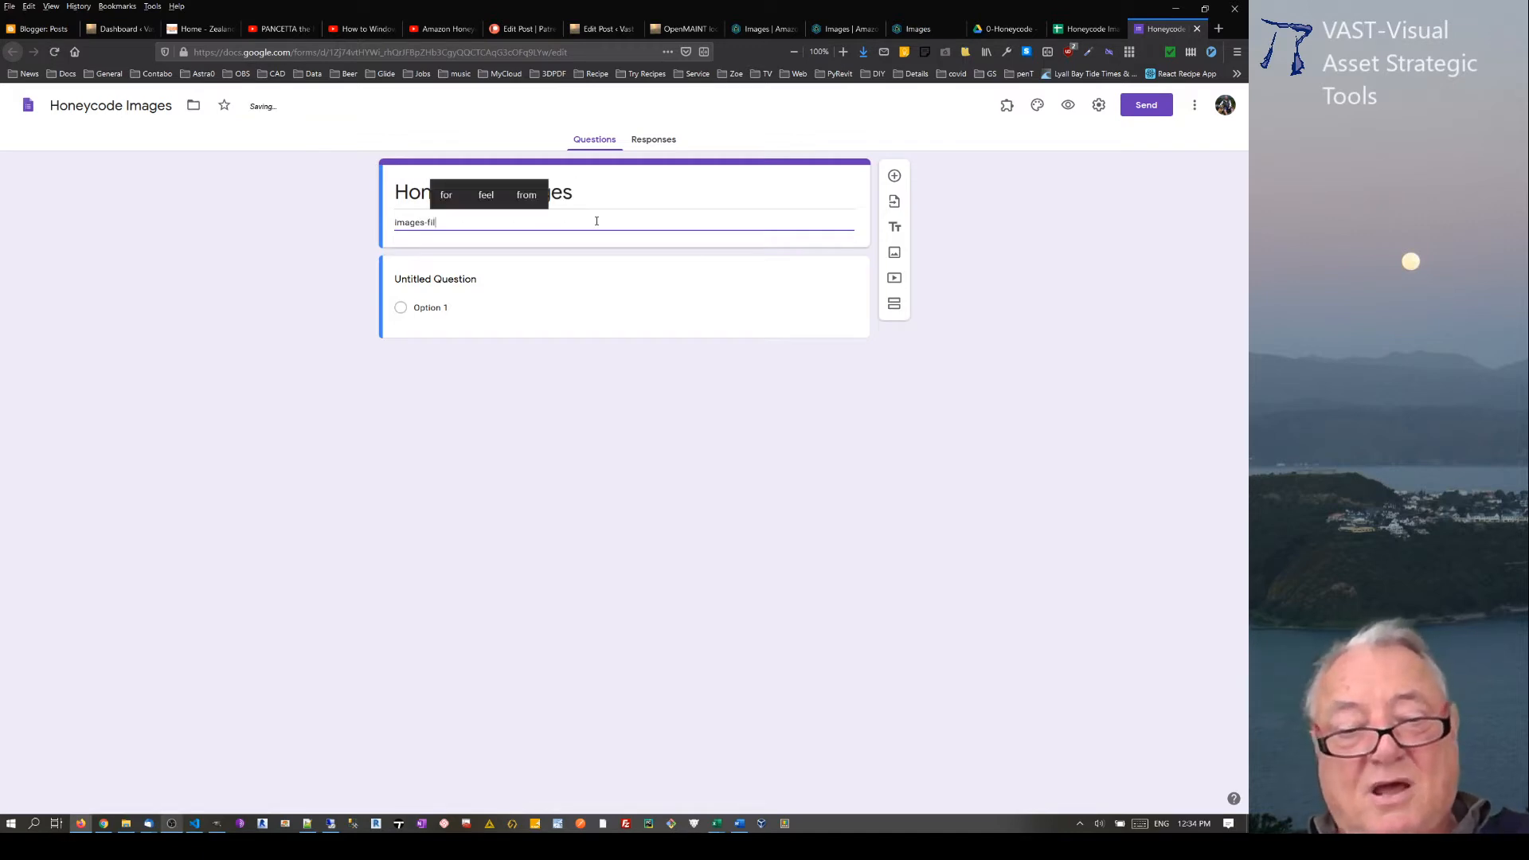
type("es")
Step: Title the first question "project" and make it a Multiple choice question
left_click(635, 310)
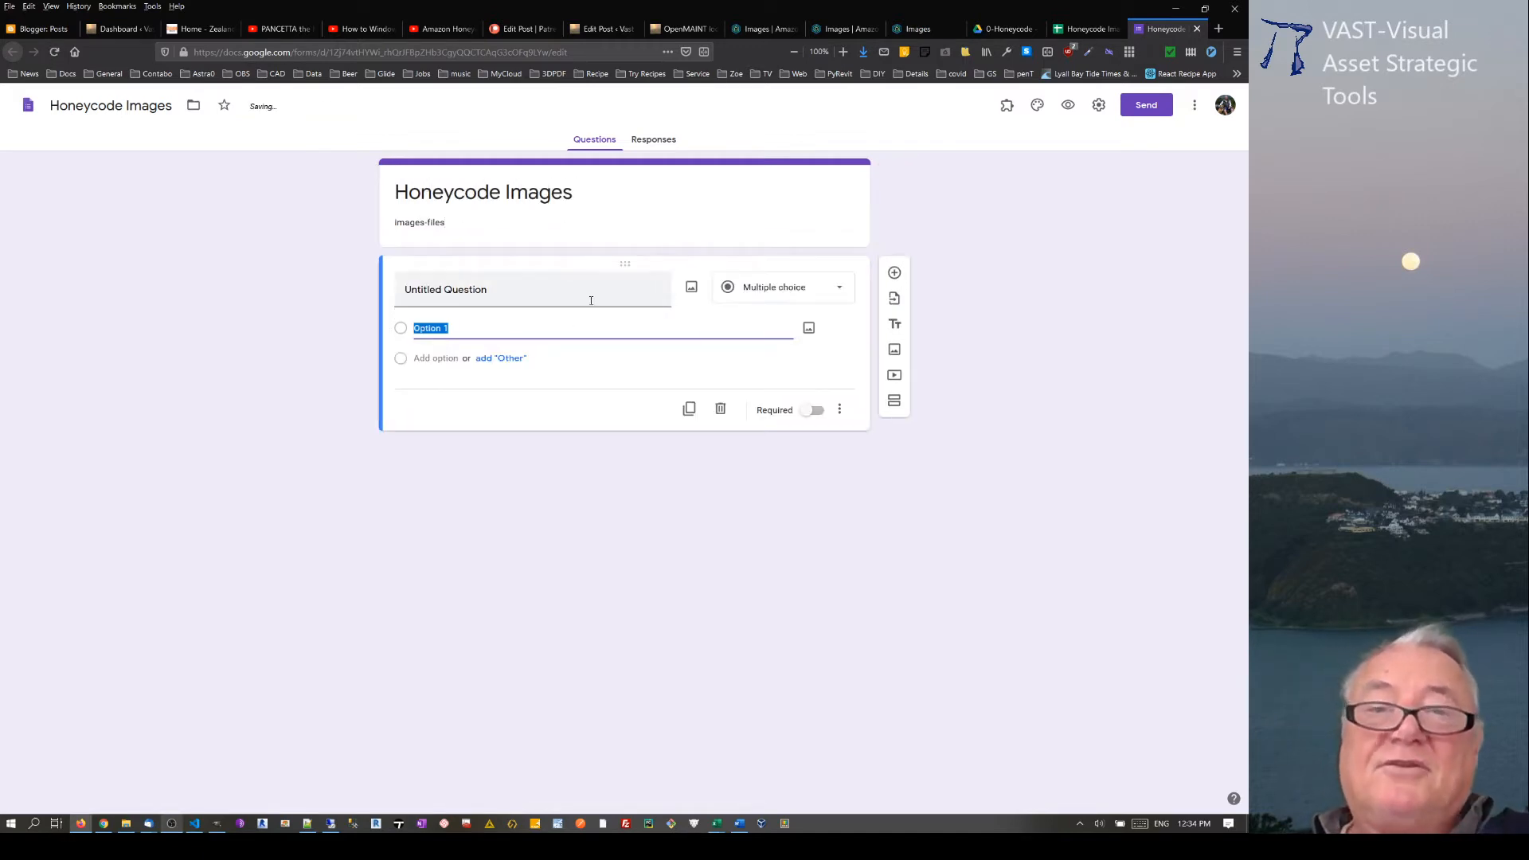
left_click(601, 291)
type("p")
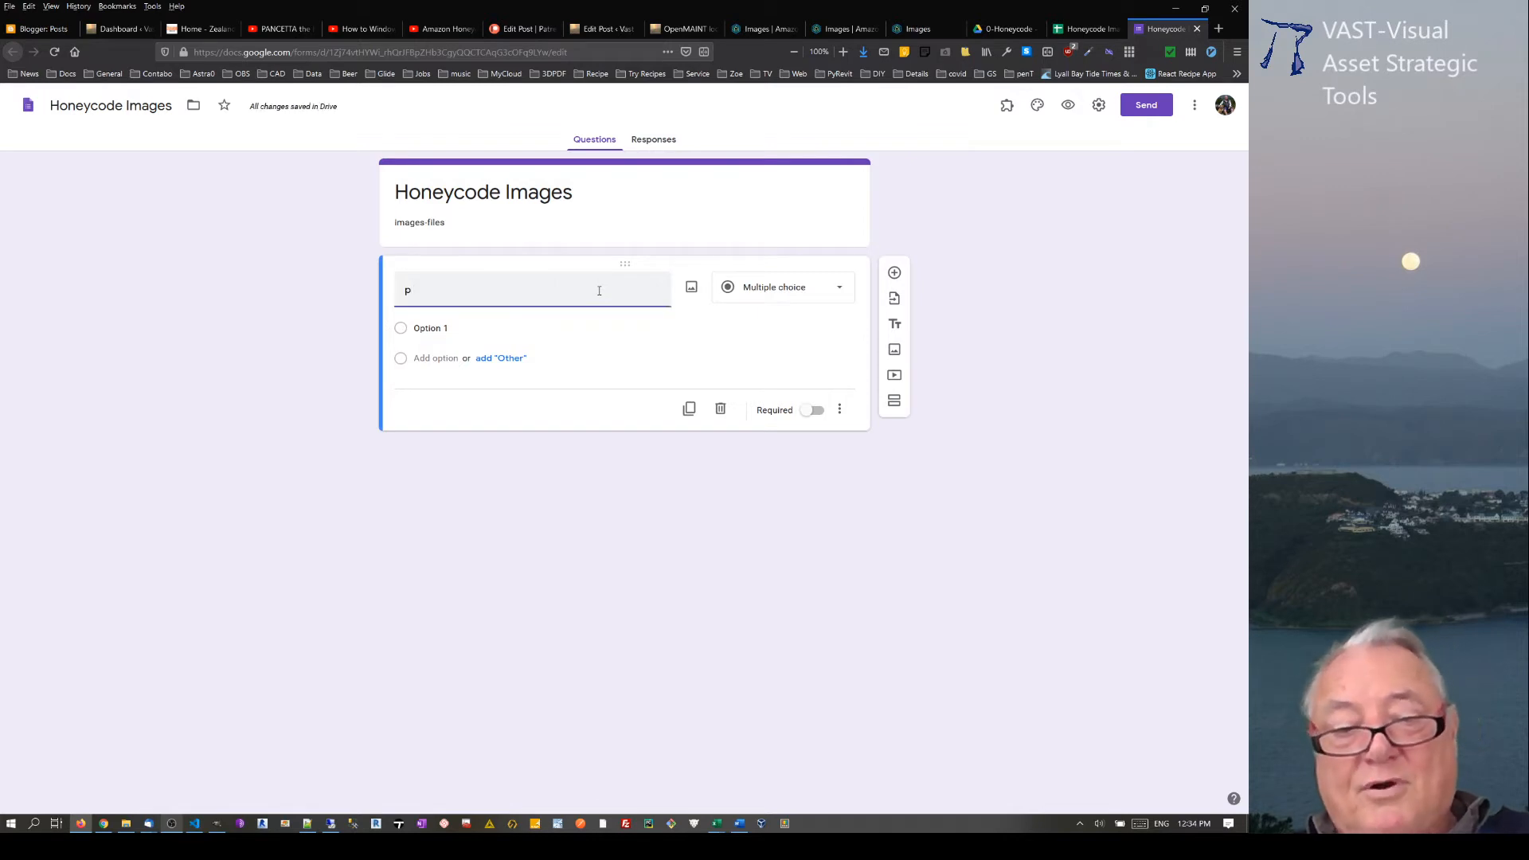
type("roject")
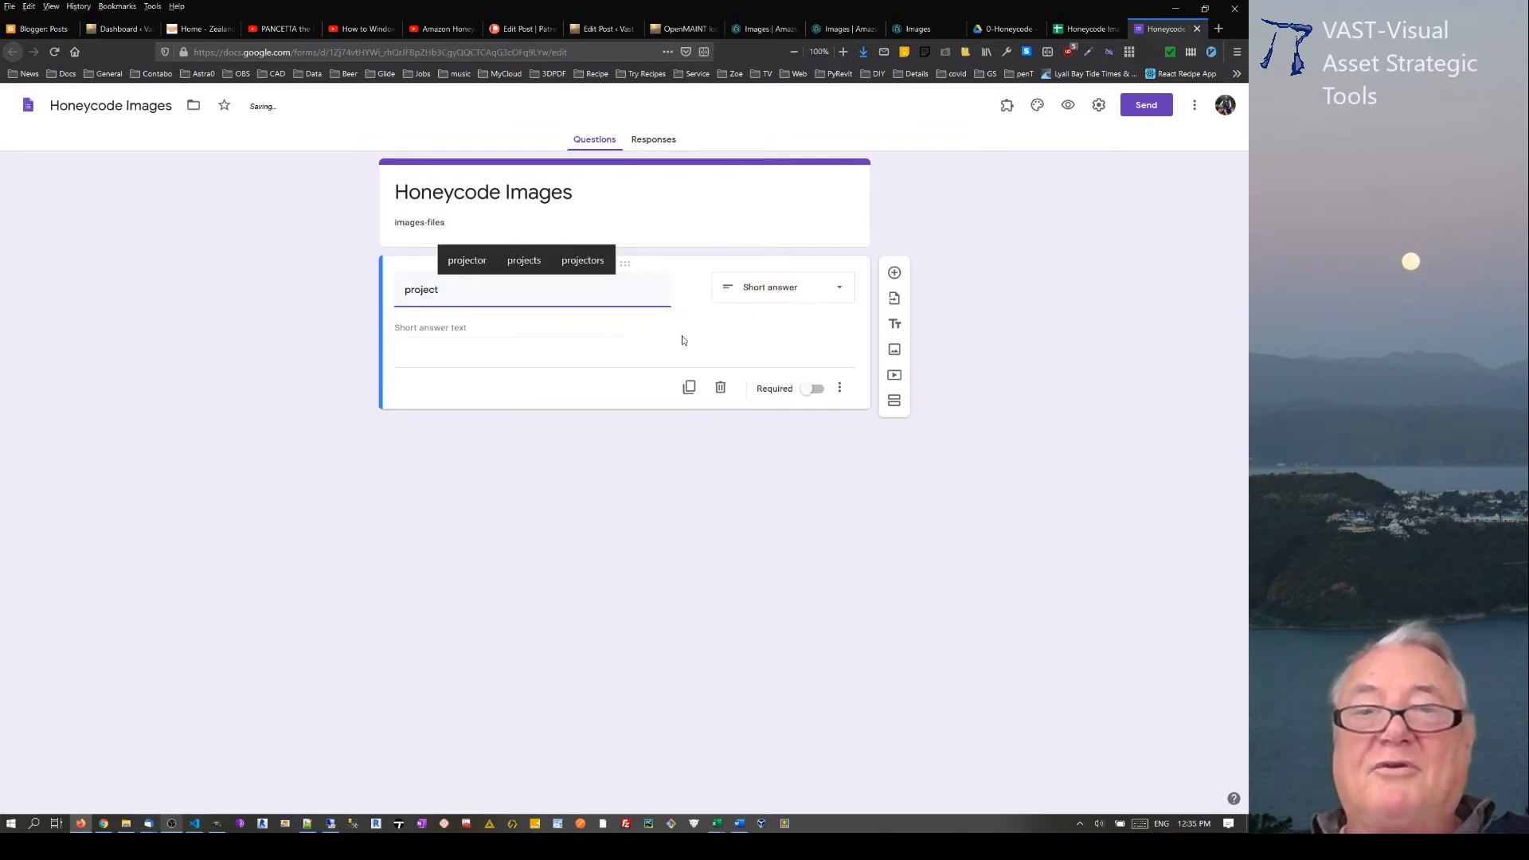
left_click(785, 292)
left_click(764, 355)
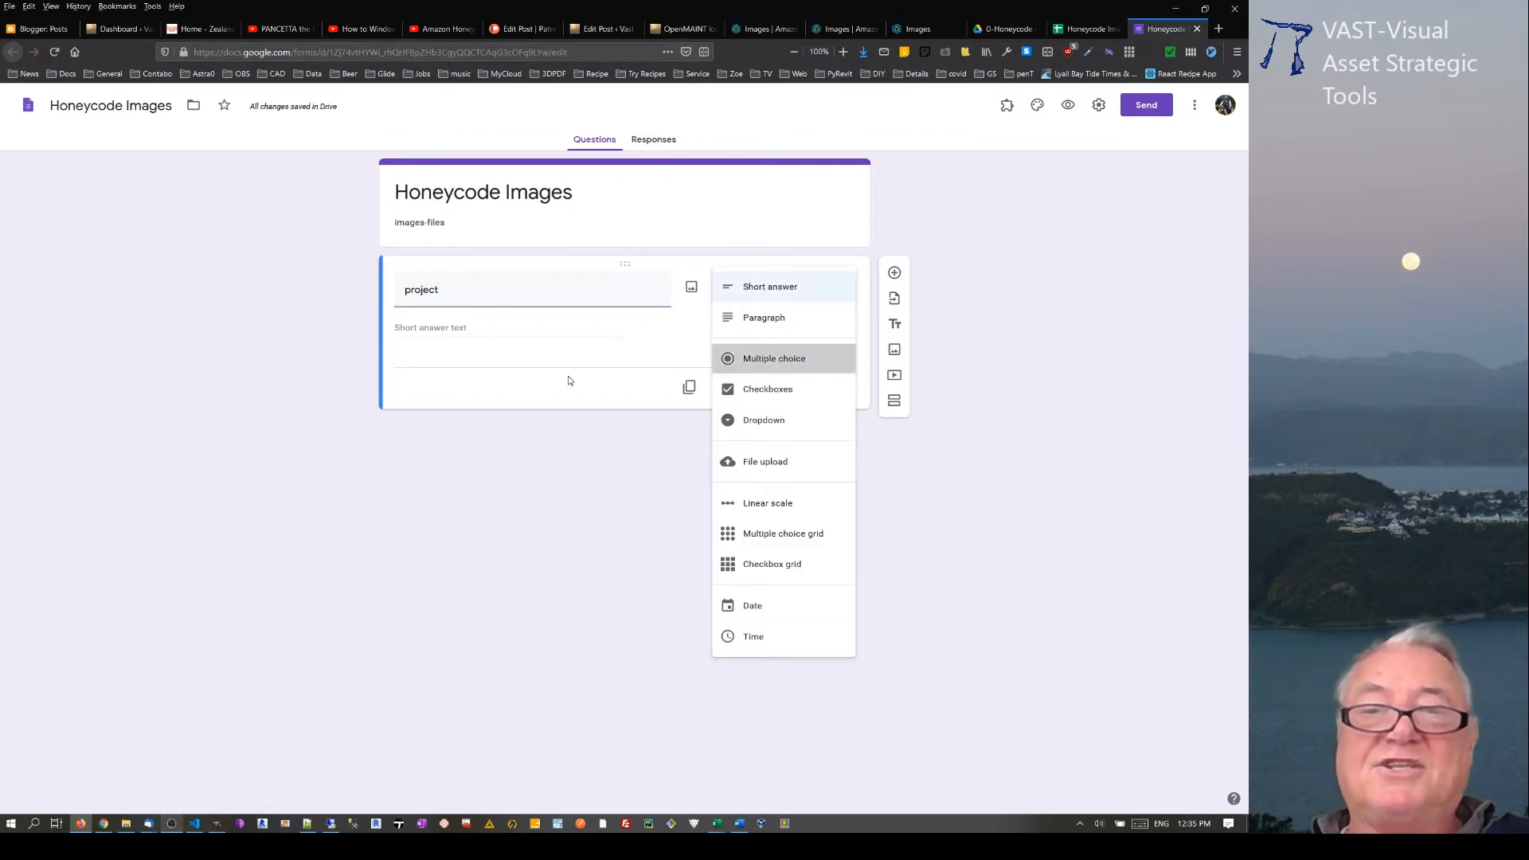
Step: Give the project question the options a, b, c, d and e, and make it required
left_click(447, 329)
type("a")
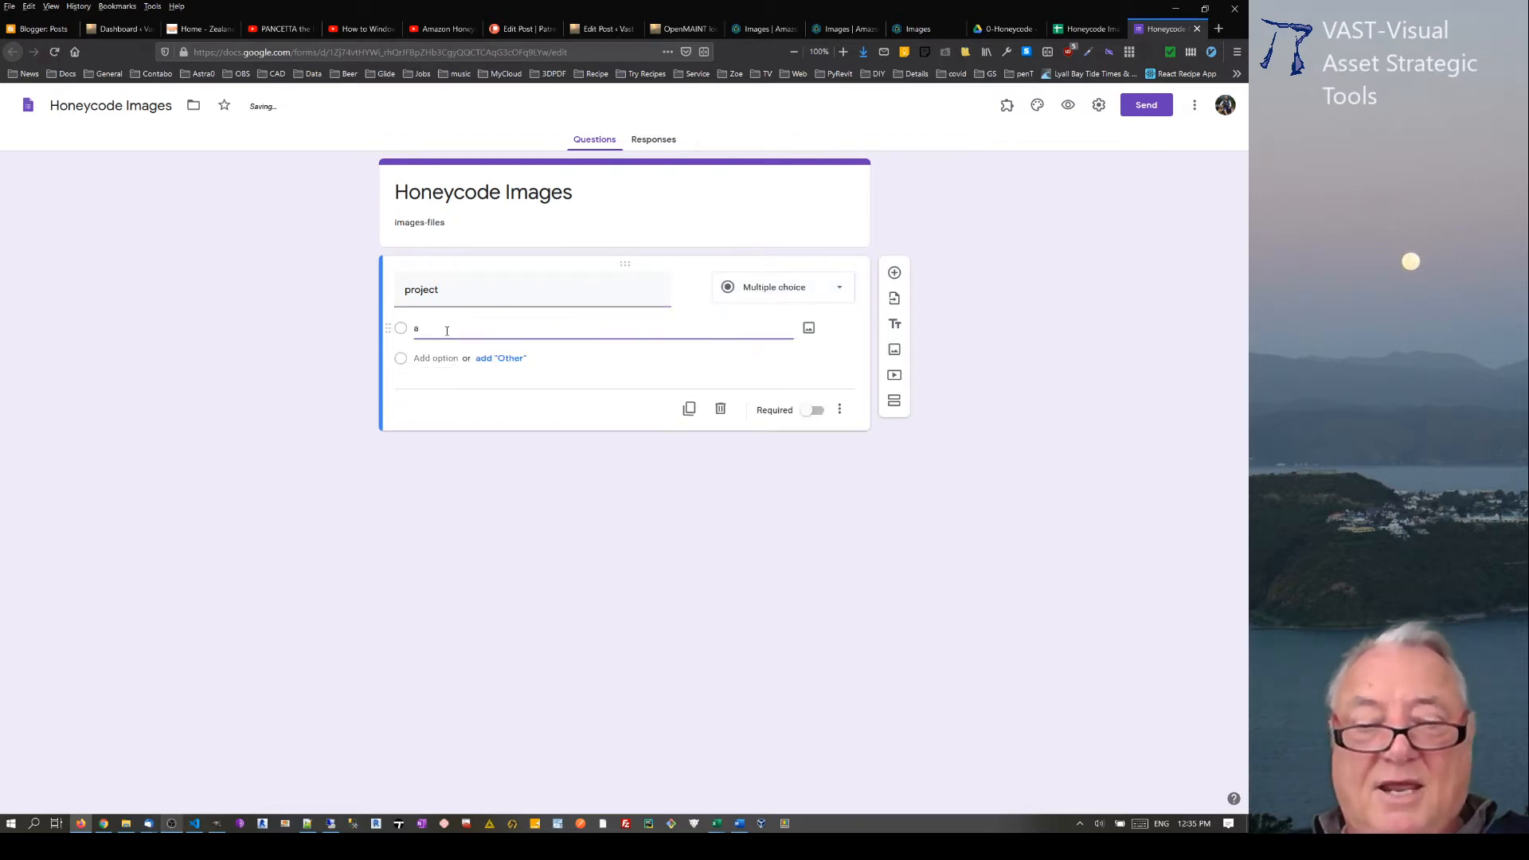
key("Return")
type("b")
key("Return")
type("c")
key("Return")
type("d")
key("Return")
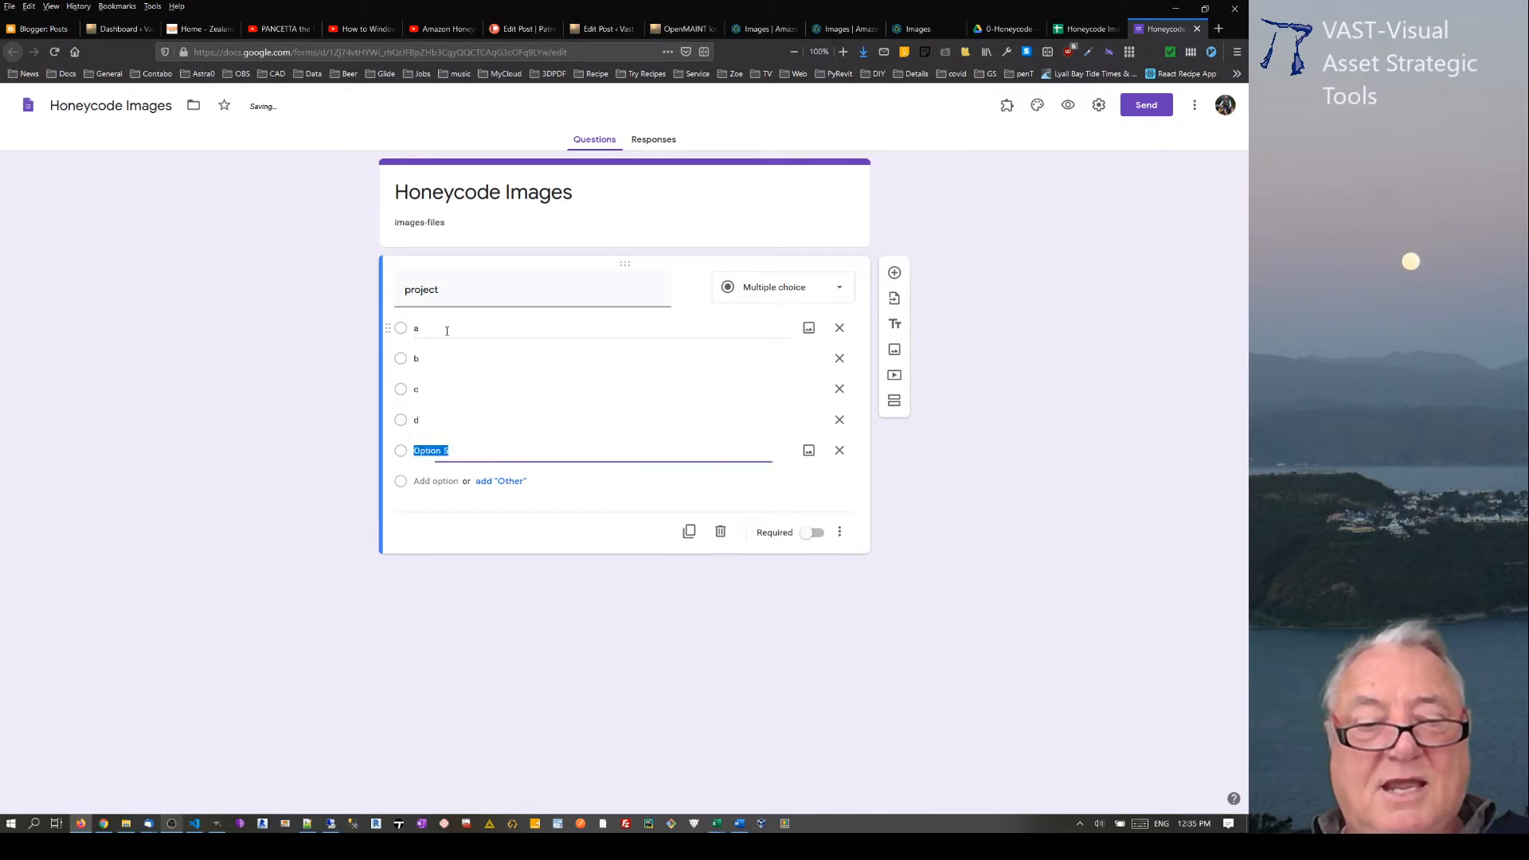
type("e")
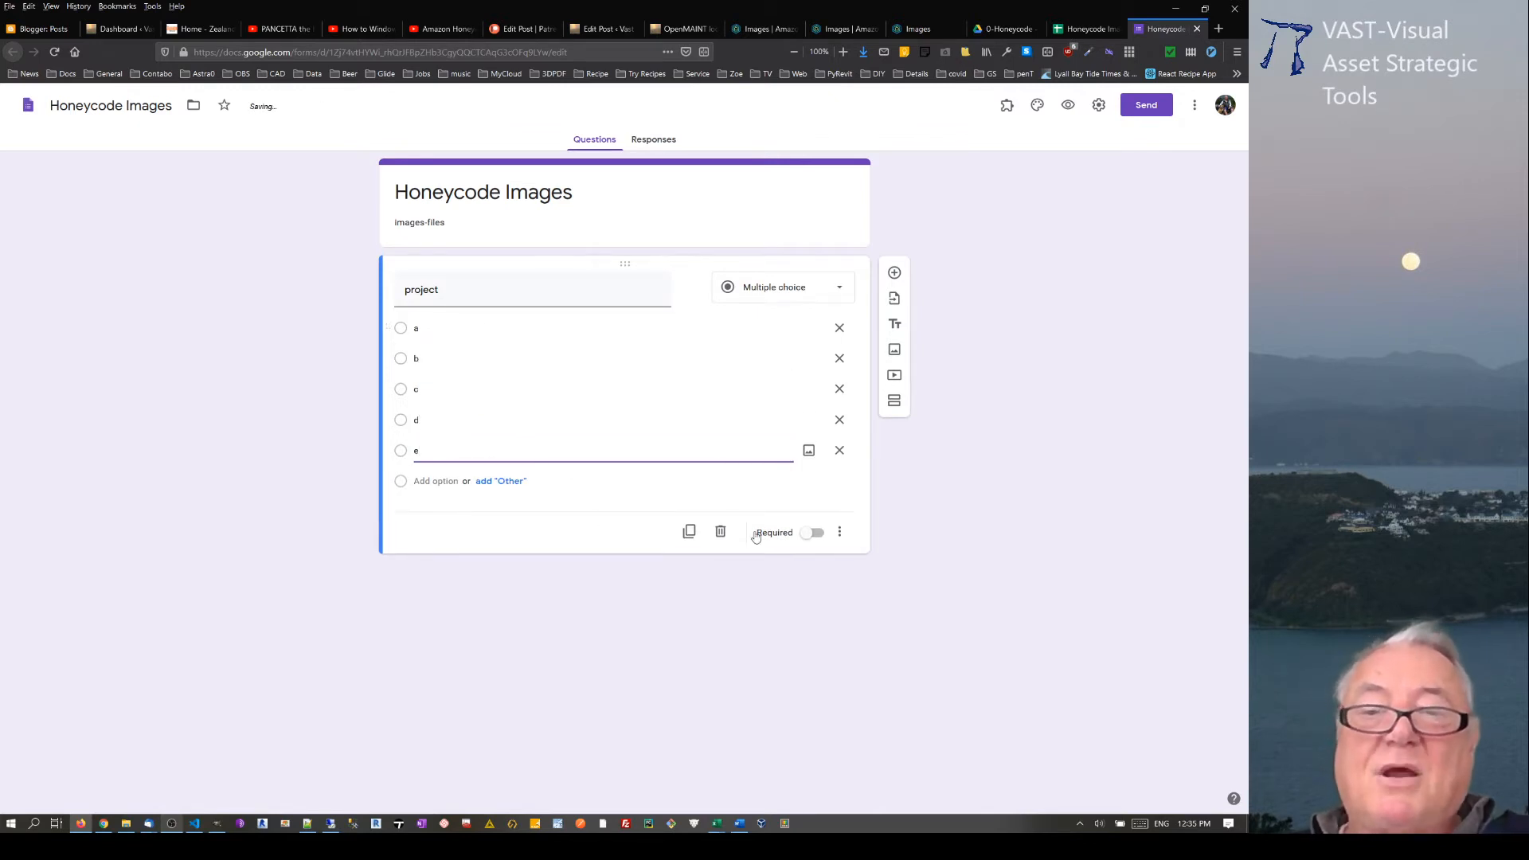
left_click(815, 542)
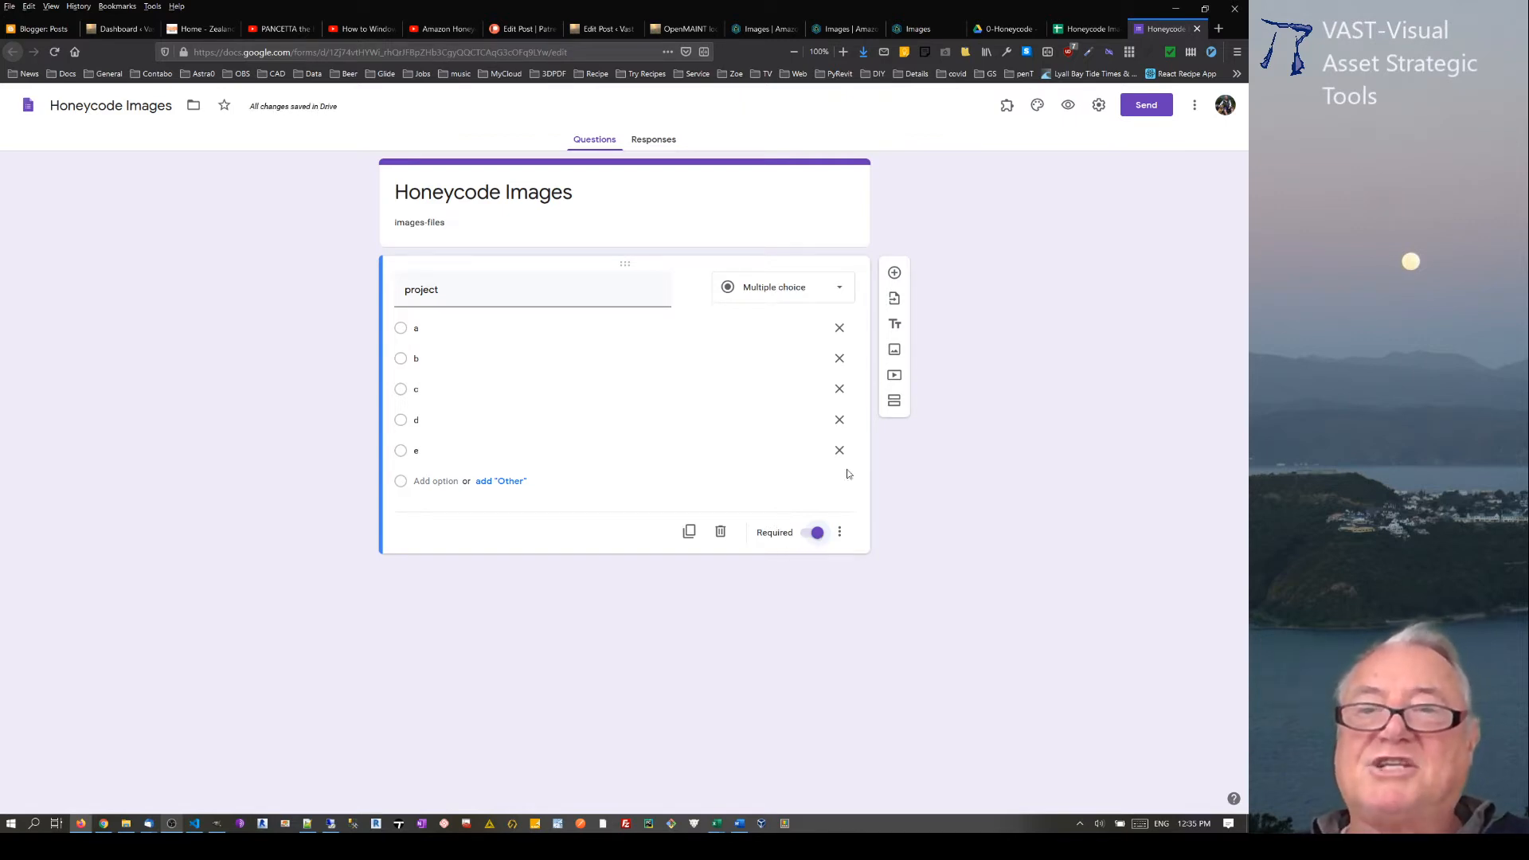
Step: Add a required Short answer question titled "rm num name" below the project question
left_click(894, 272)
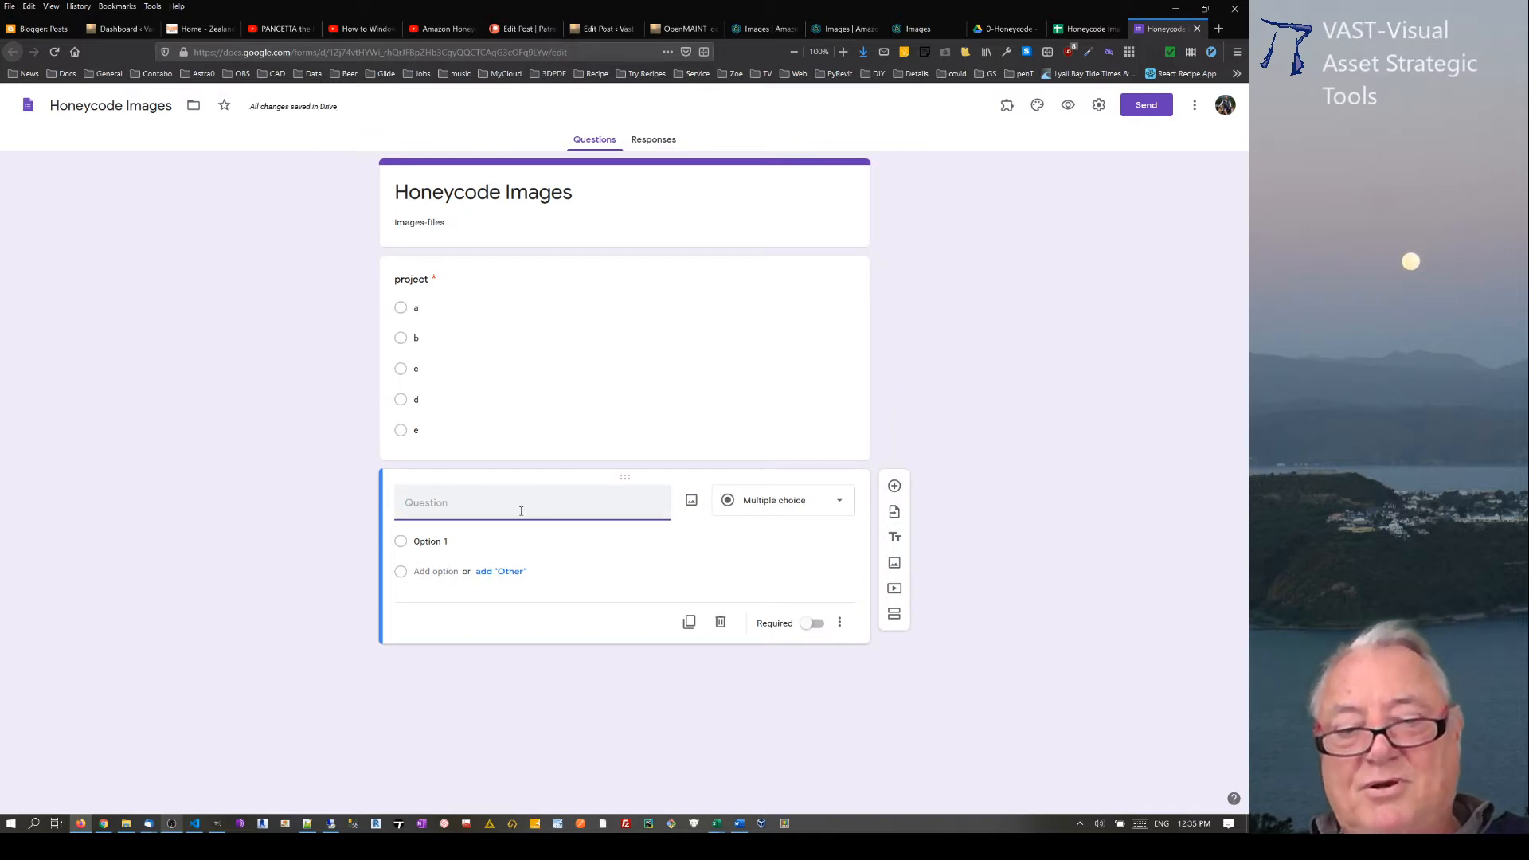
type("rm num ")
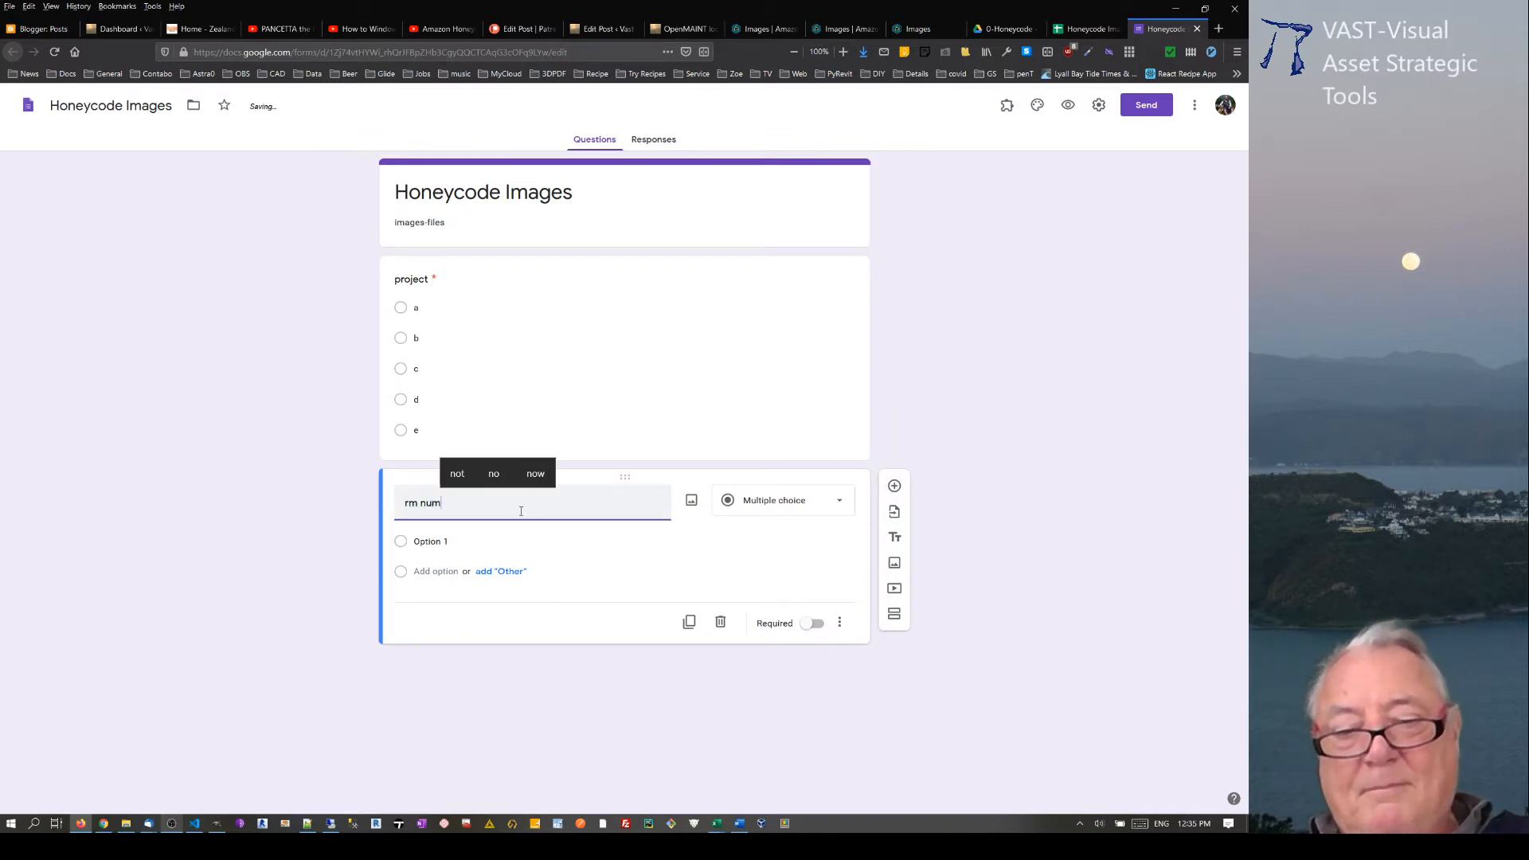
type("name")
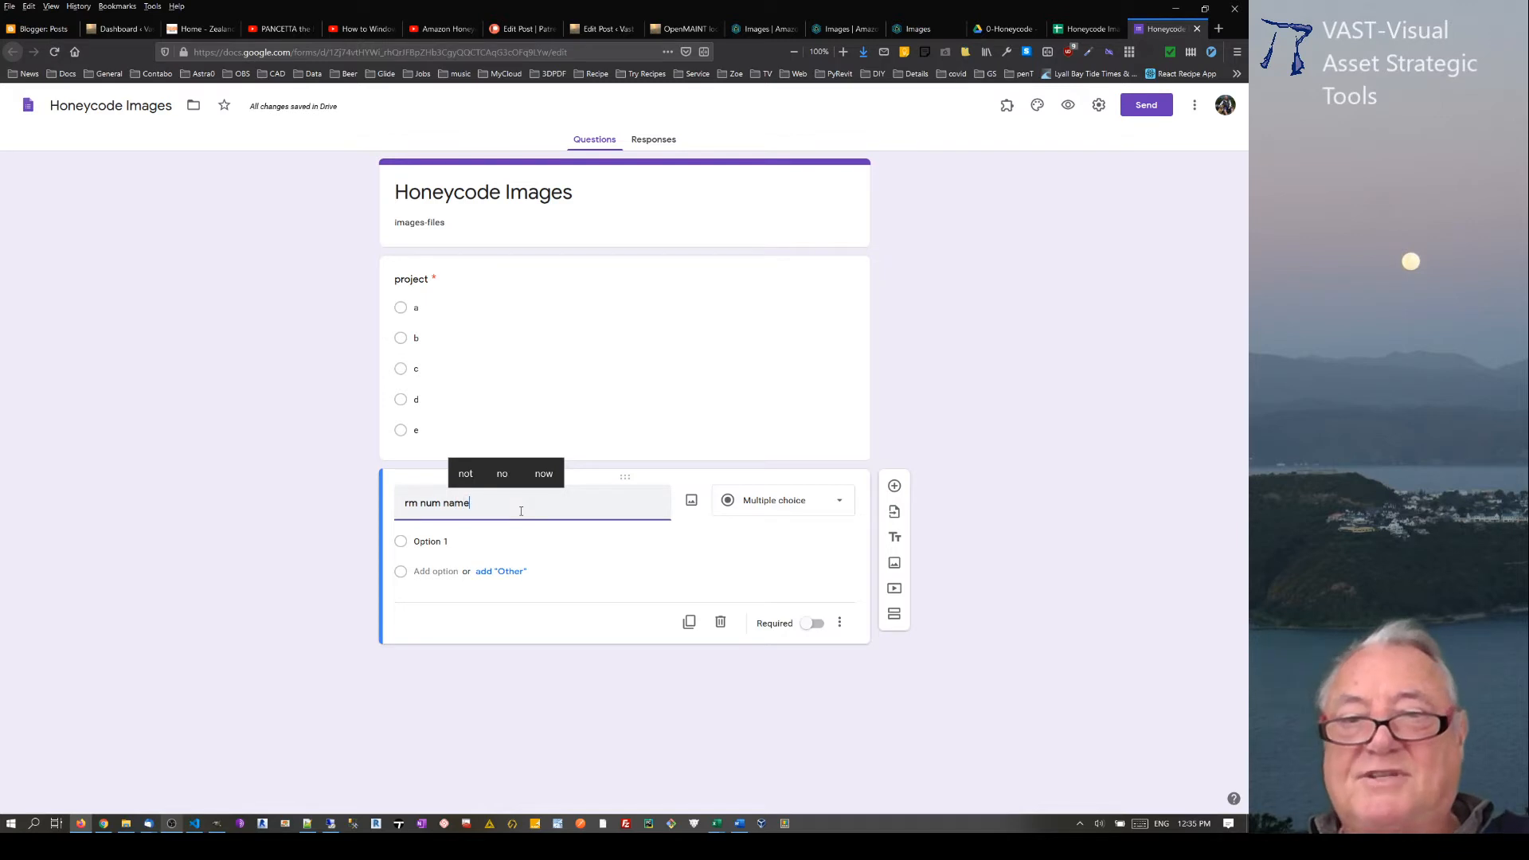
left_click(753, 508)
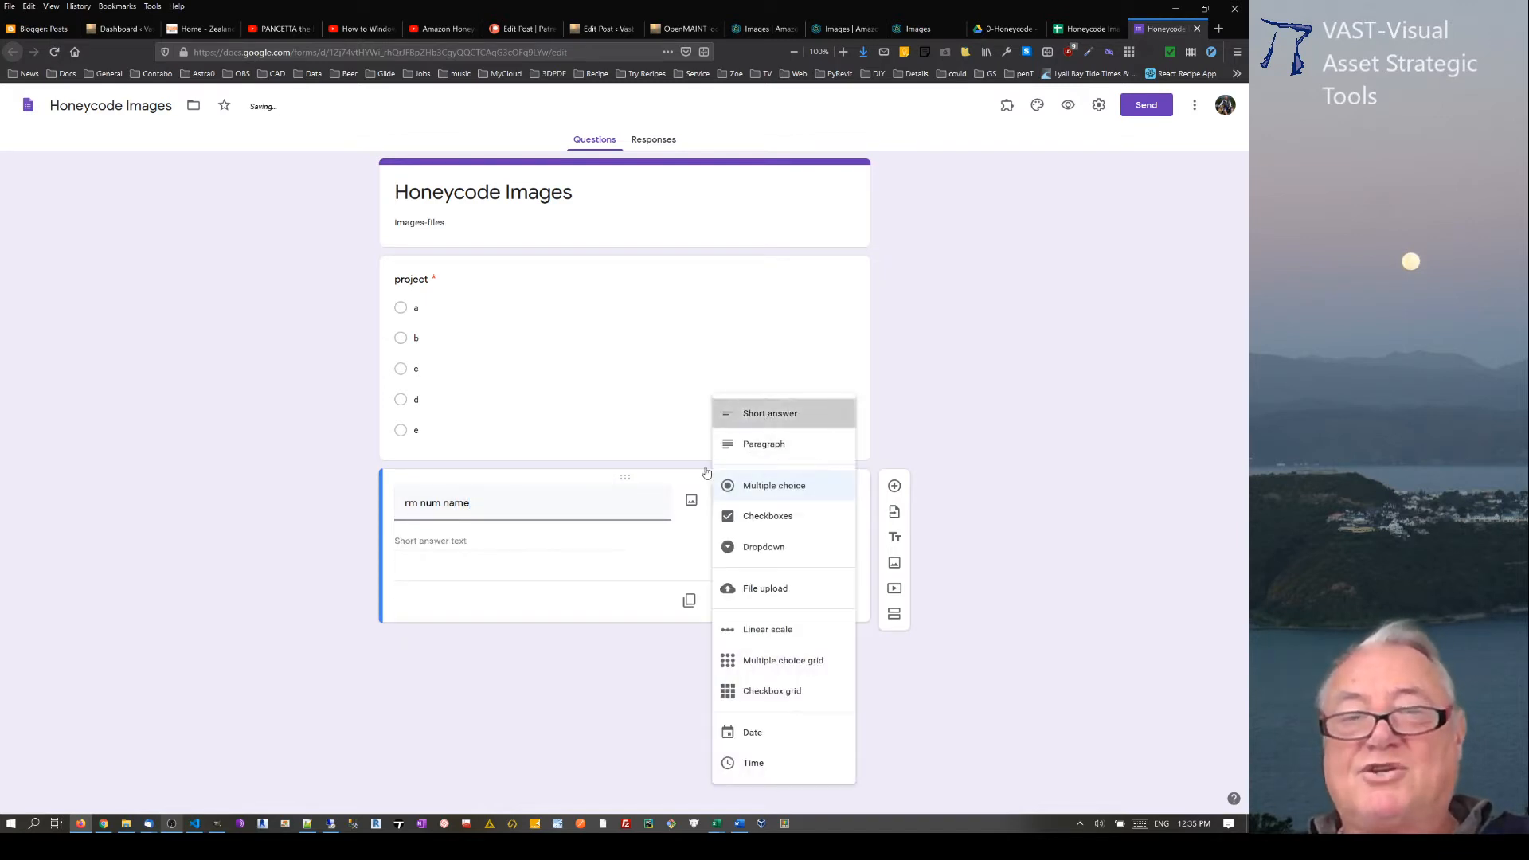
left_click(752, 413)
left_click(816, 605)
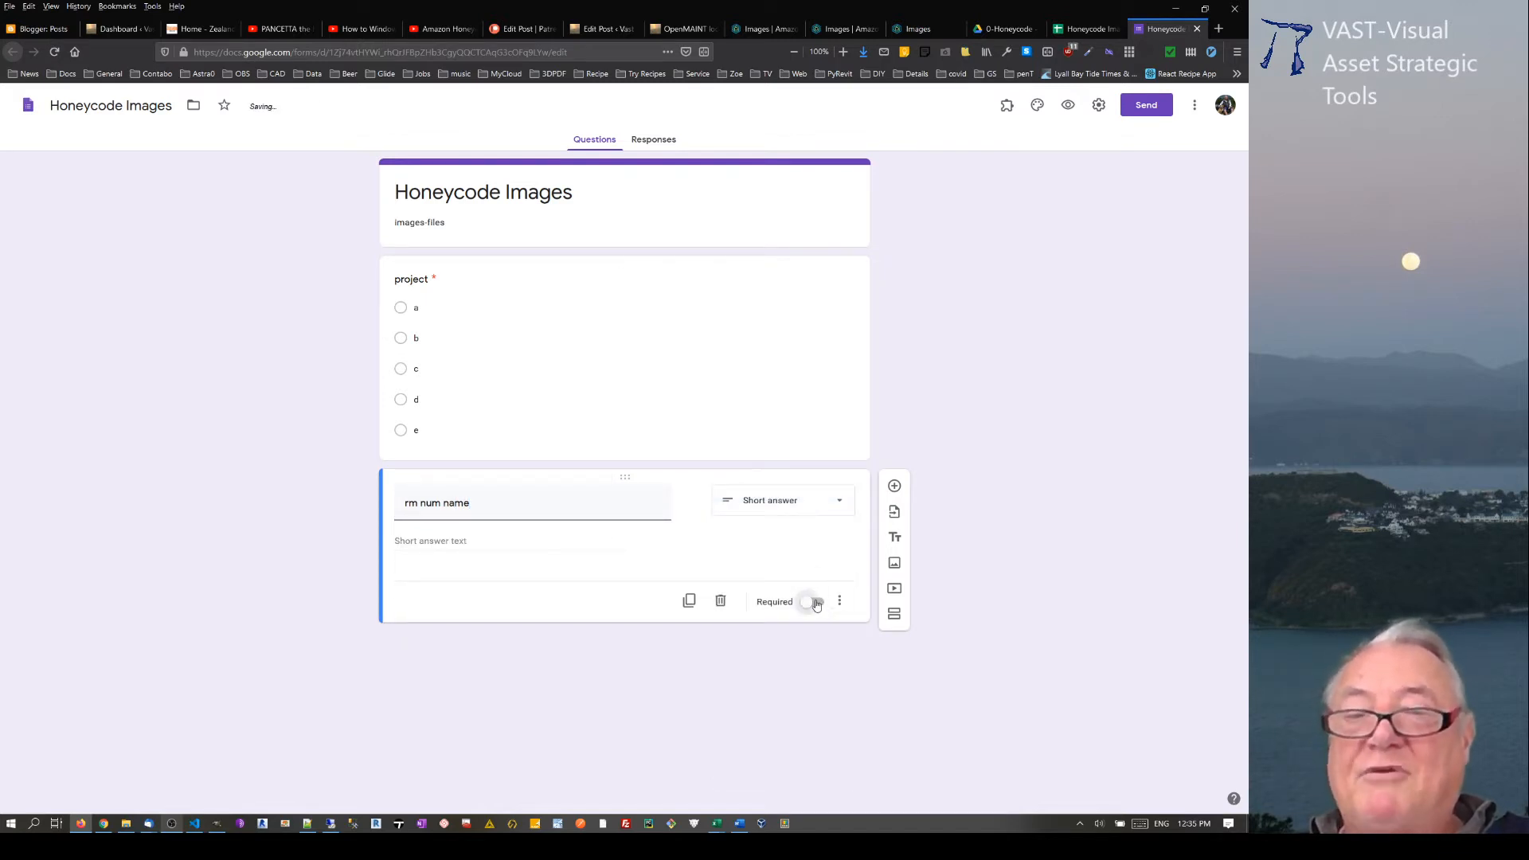
left_click(818, 605)
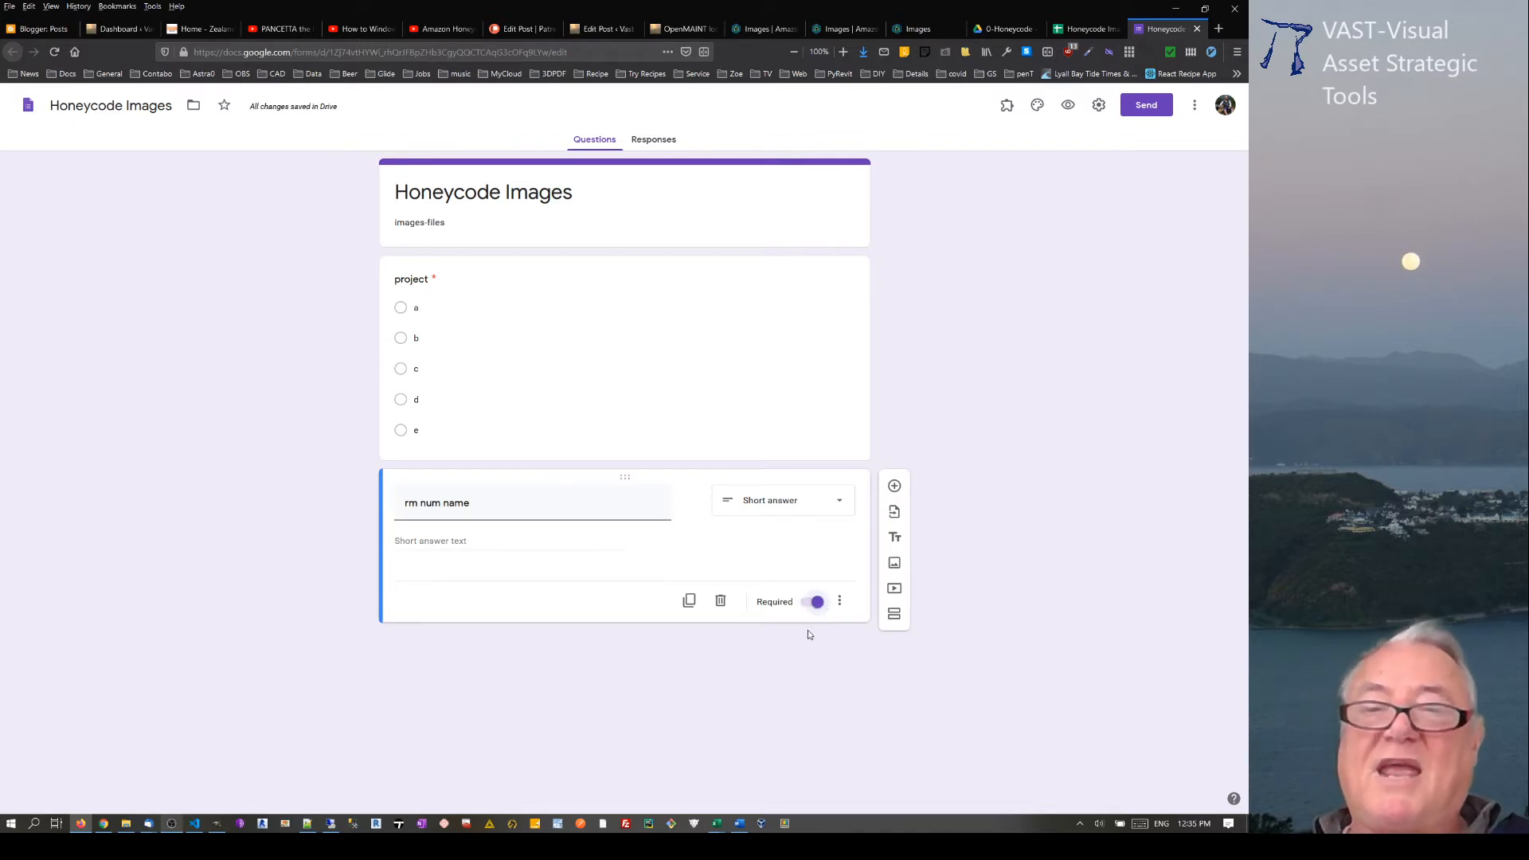
Step: Add a File upload question titled "5 max files upload" below the rm num name question, accepting respondents' uploads to Drive
left_click(894, 487)
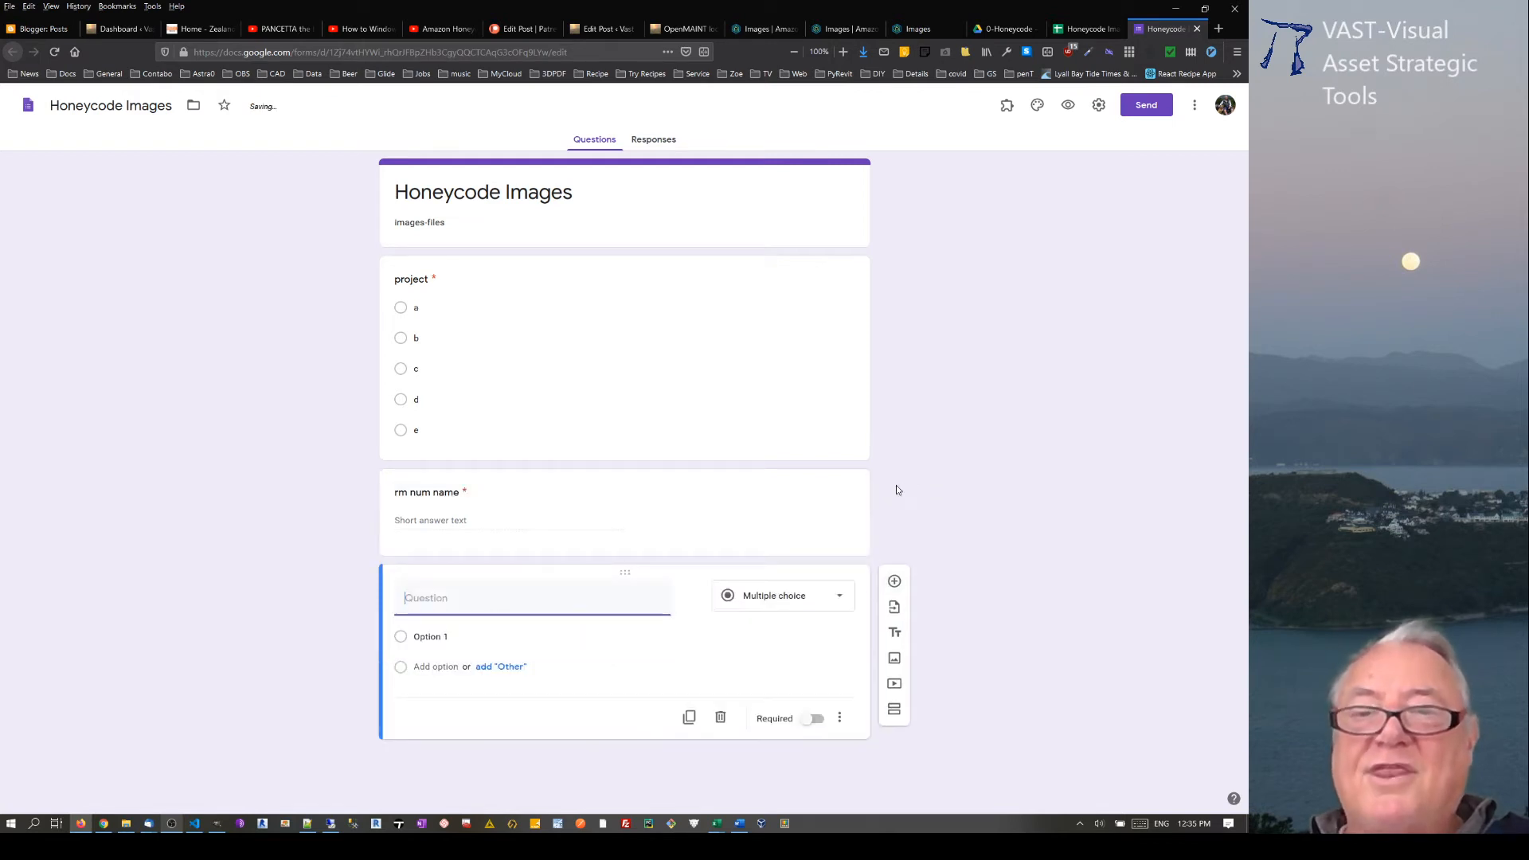
left_click(788, 599)
left_click(769, 594)
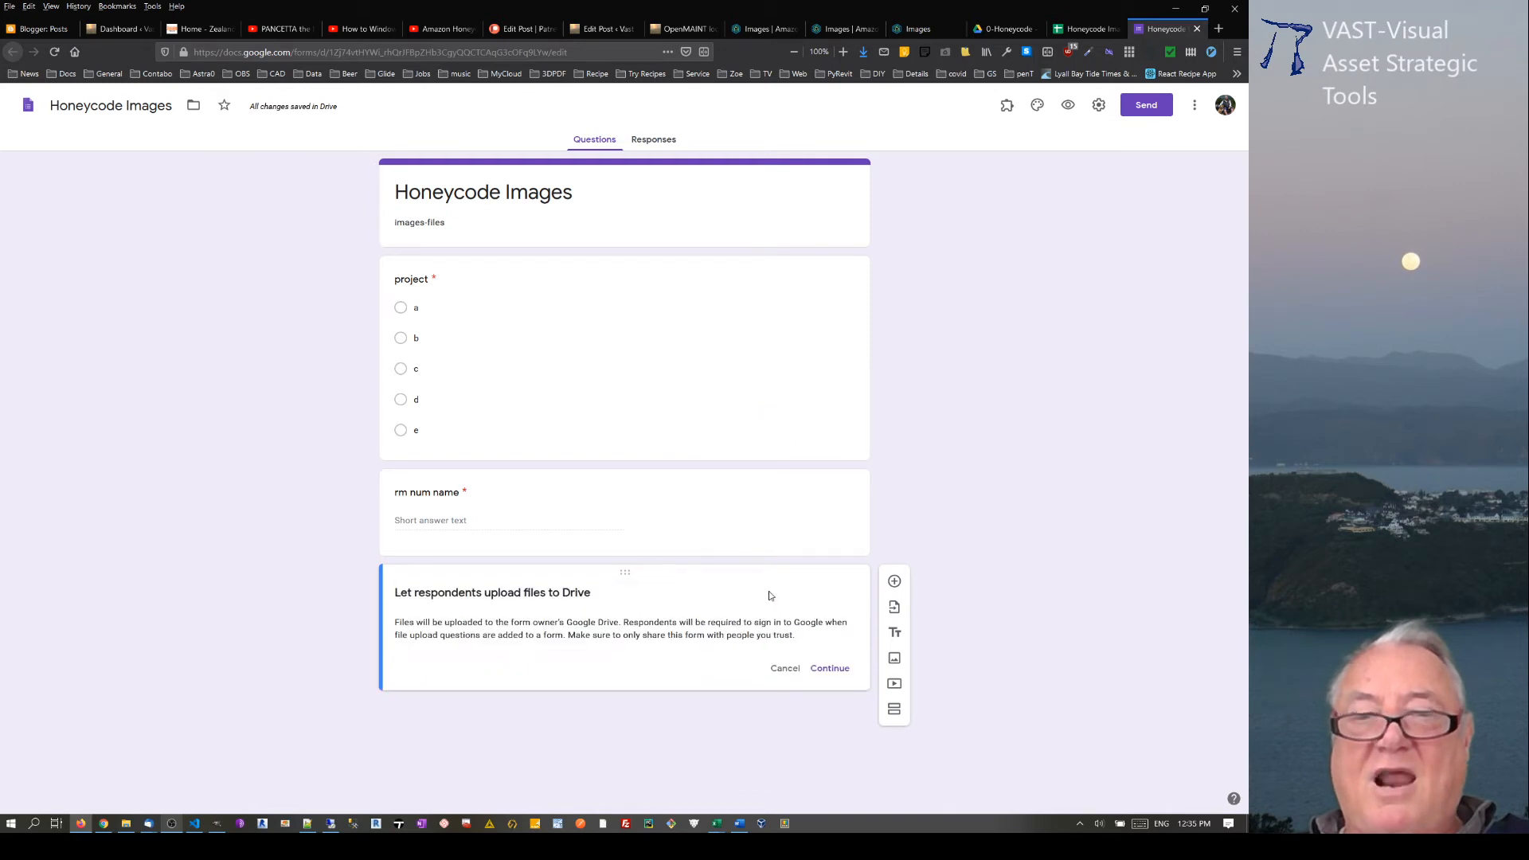
left_click(833, 670)
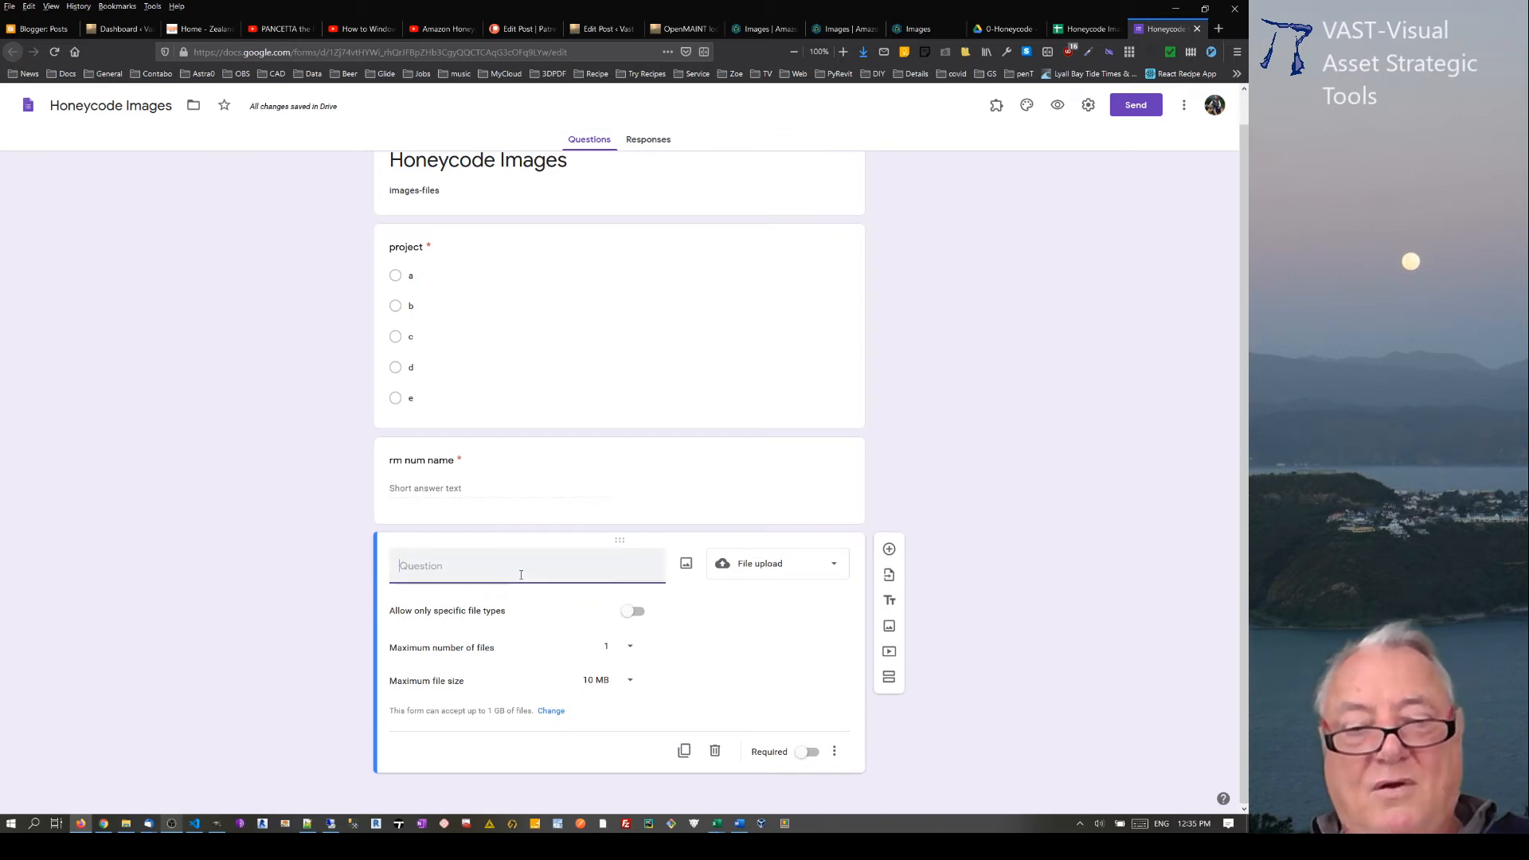
type("5 m")
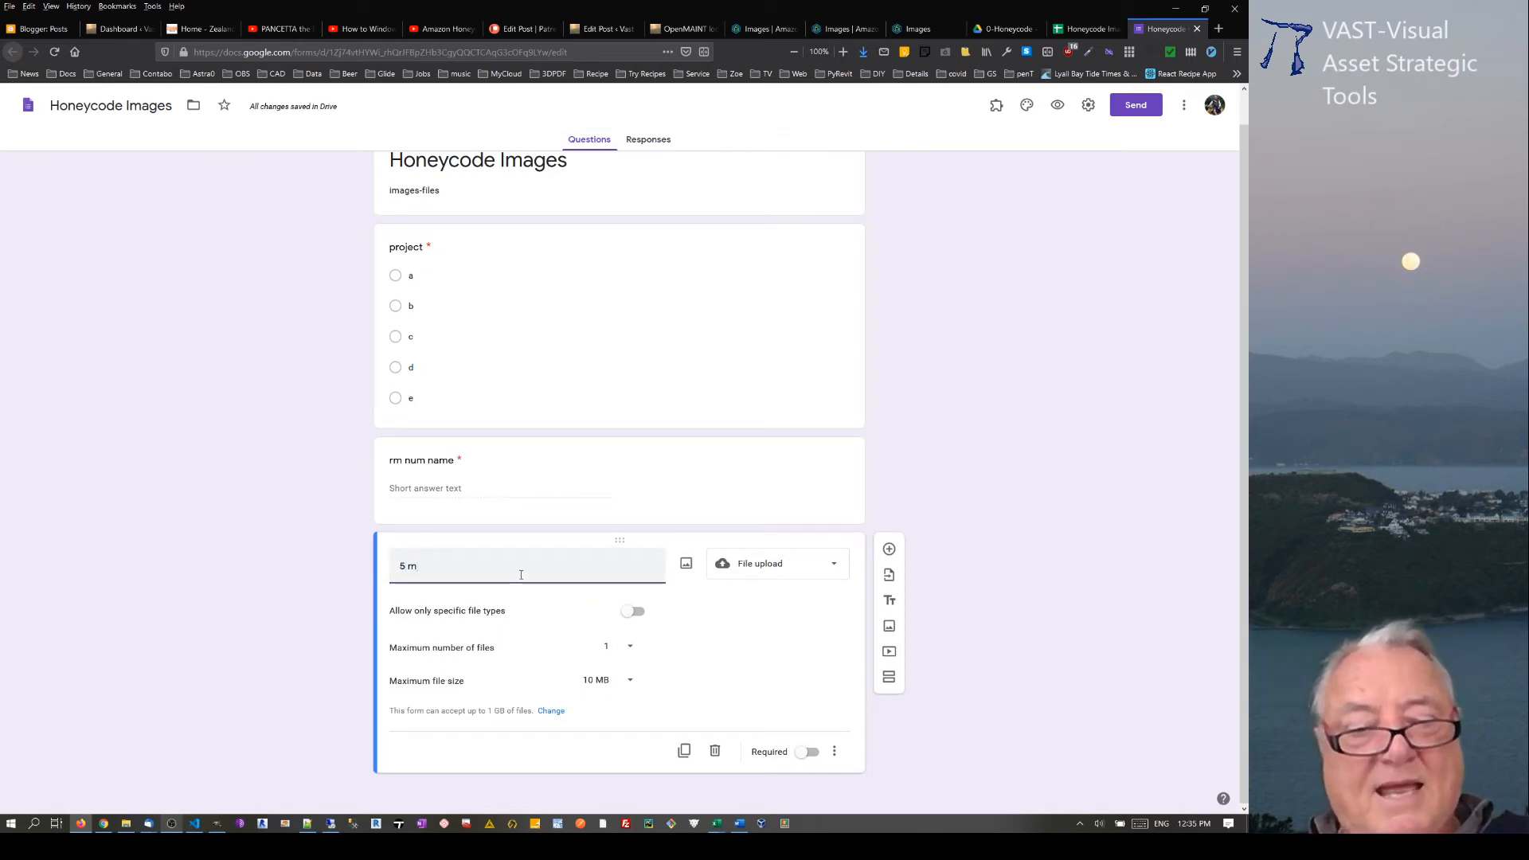
type("ax files ")
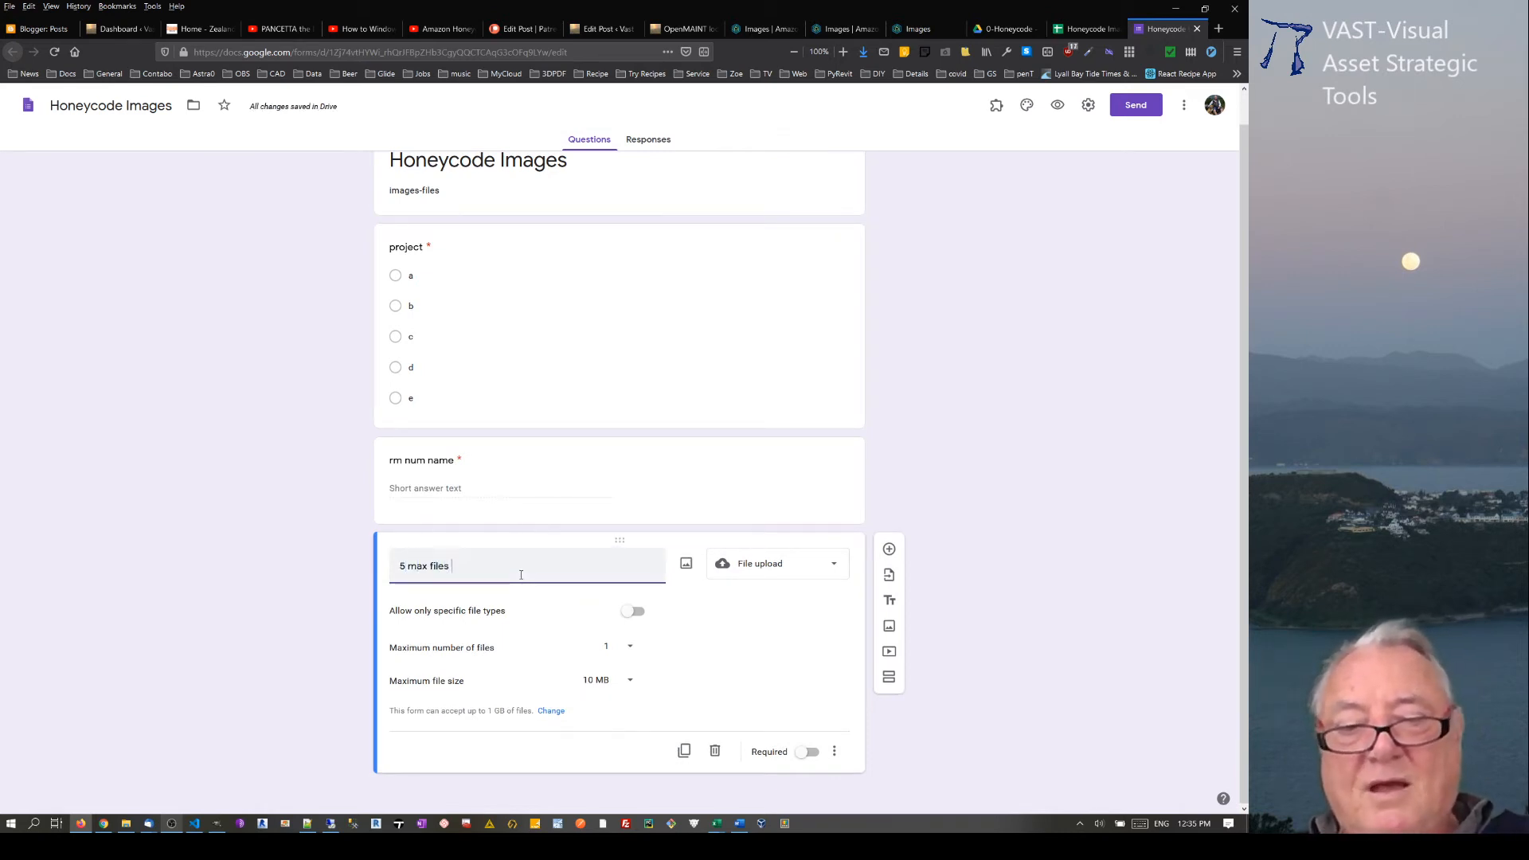
type("upload")
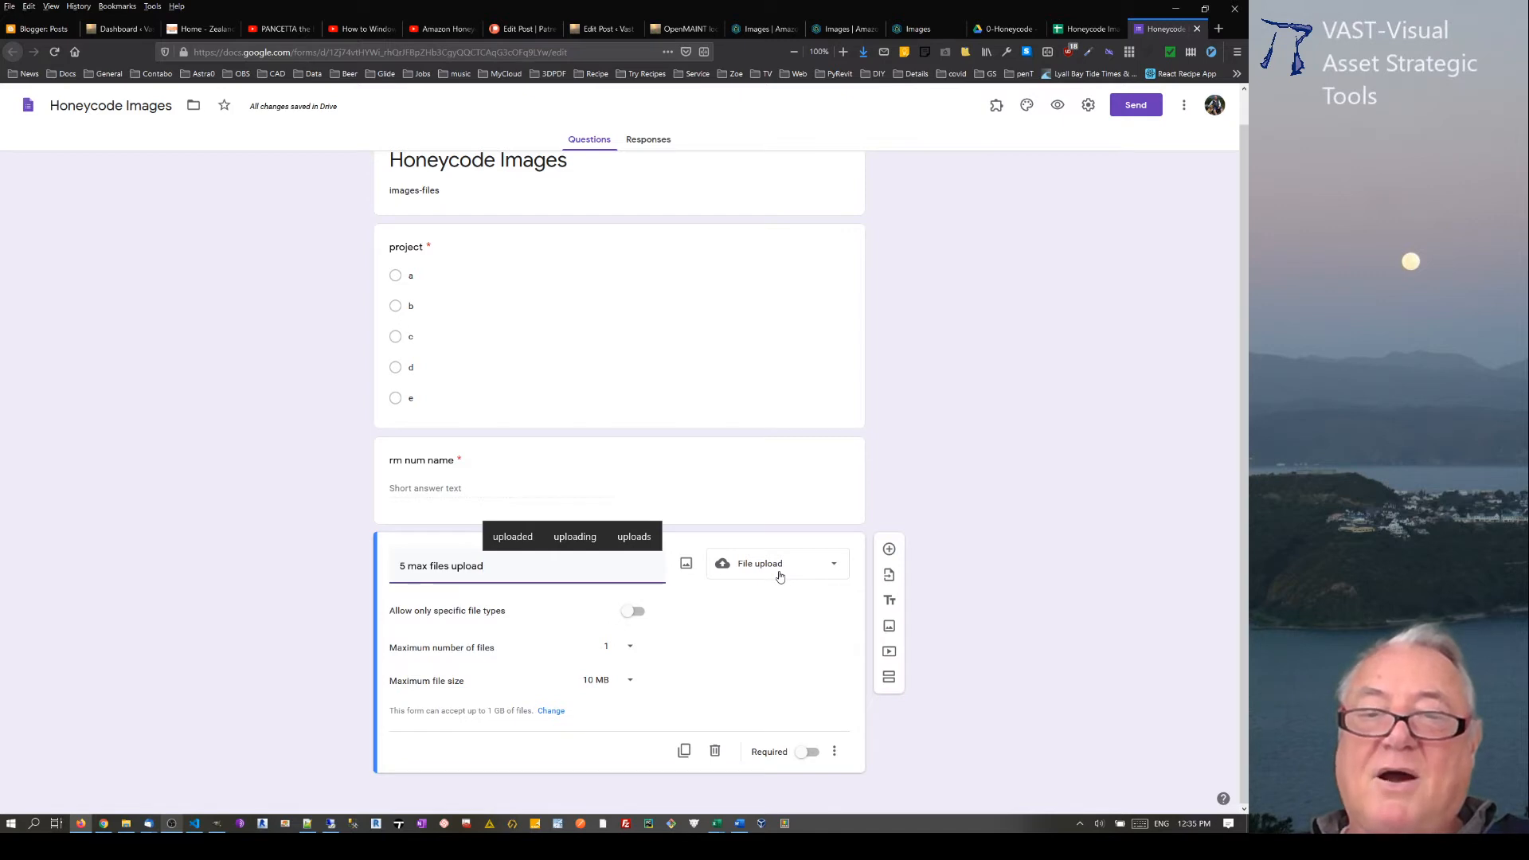
Step: Restrict the upload question to specific file types: Video, Image, Audio and PDF
left_click(637, 613)
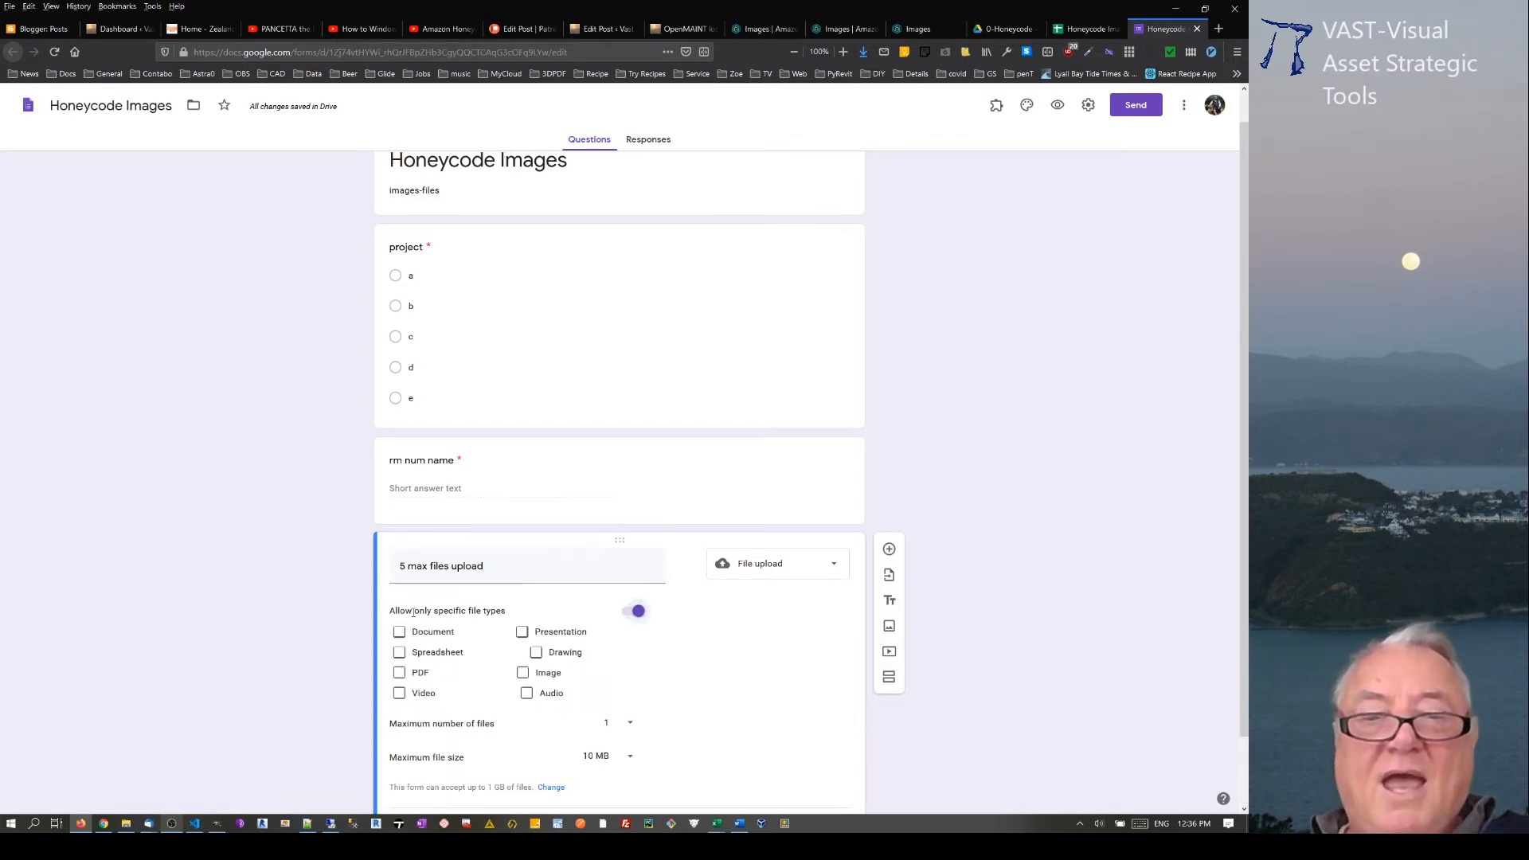
left_click(401, 693)
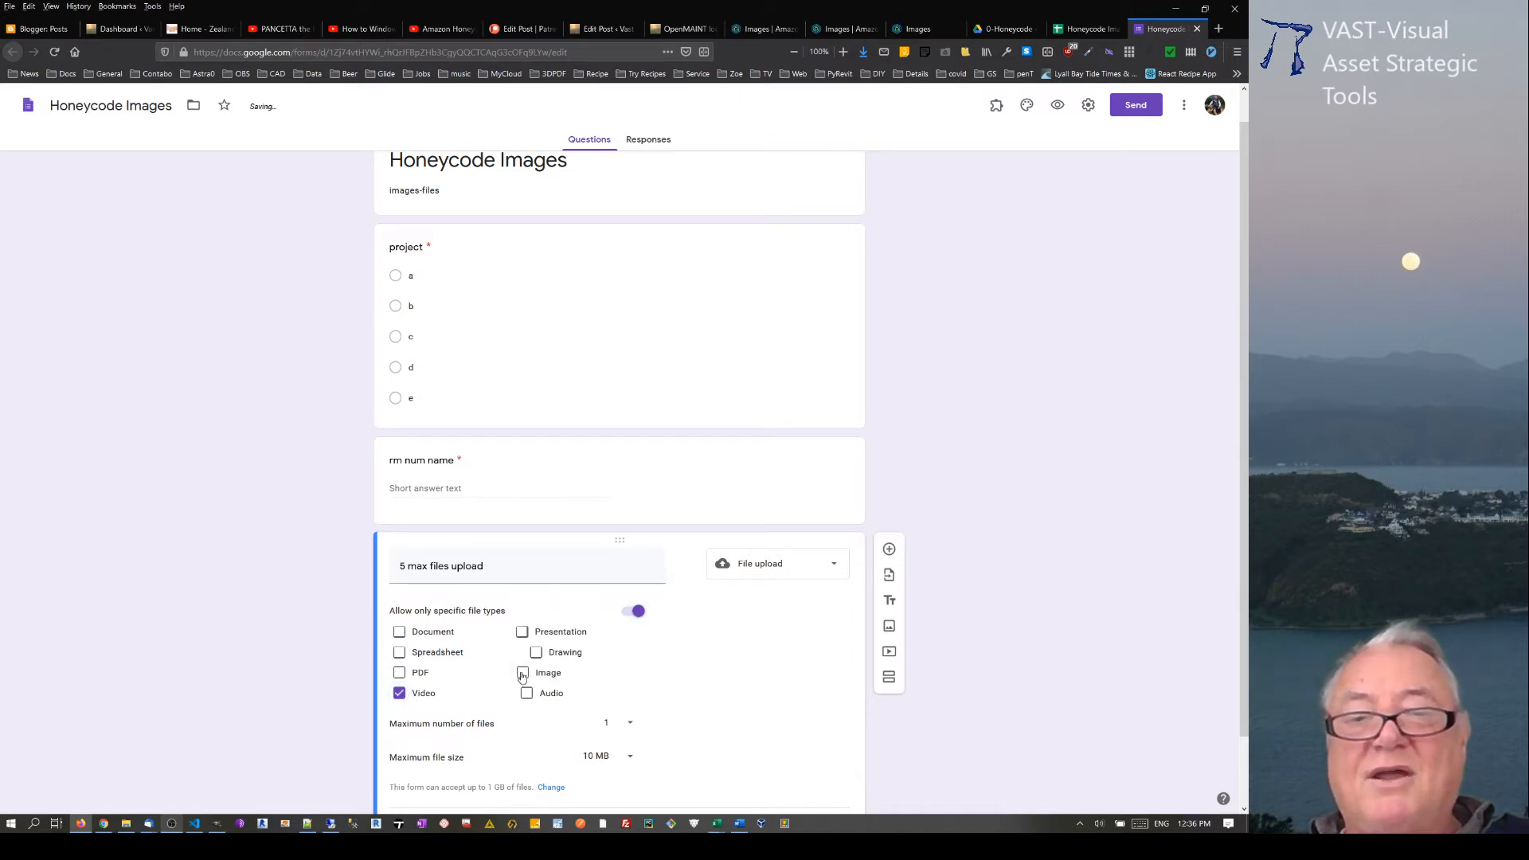
left_click(522, 673)
left_click(527, 694)
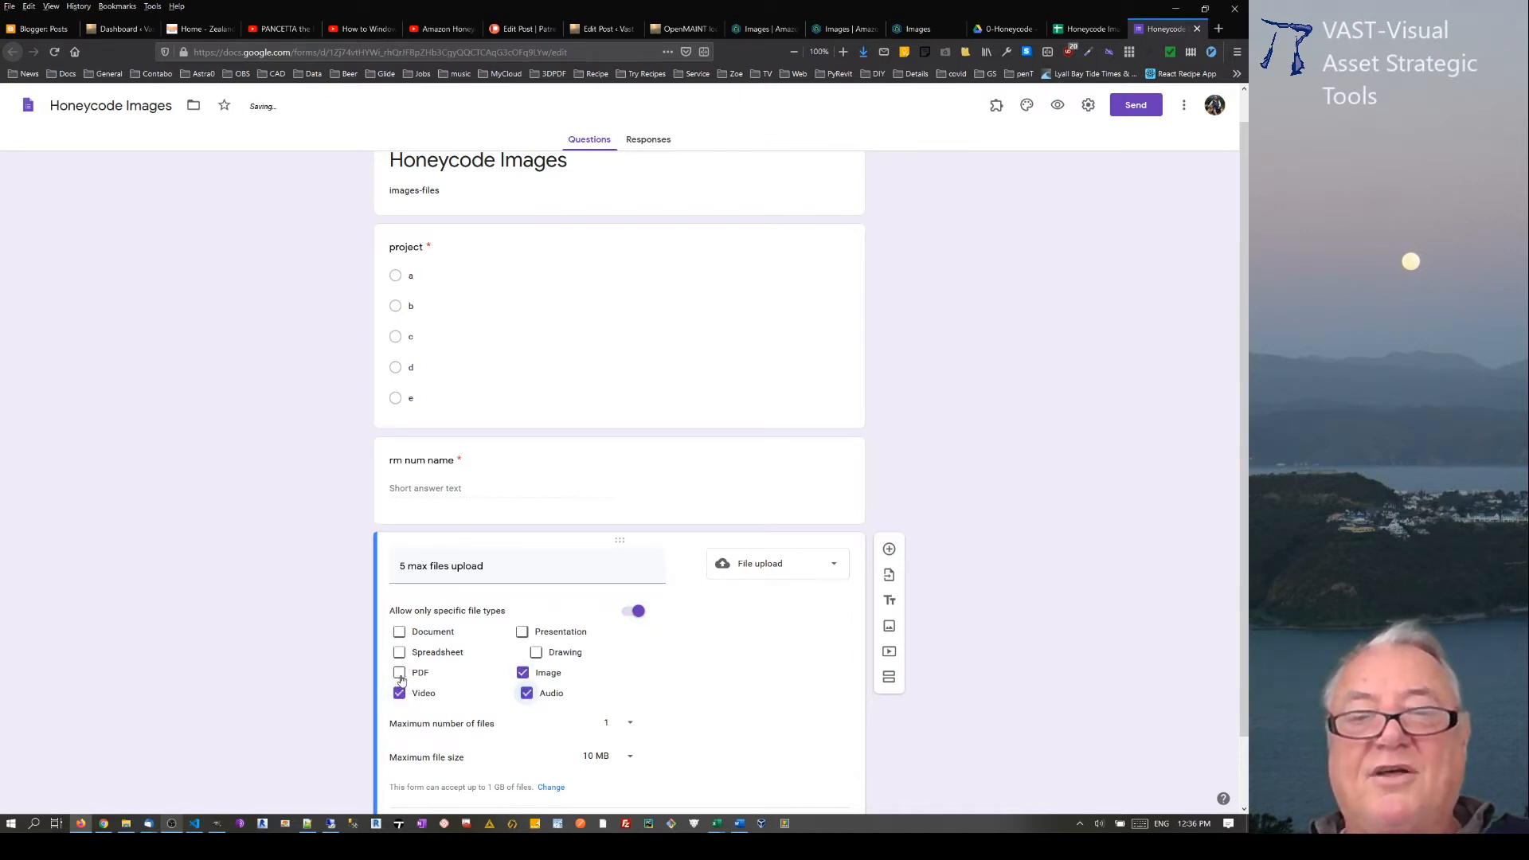
left_click(399, 674)
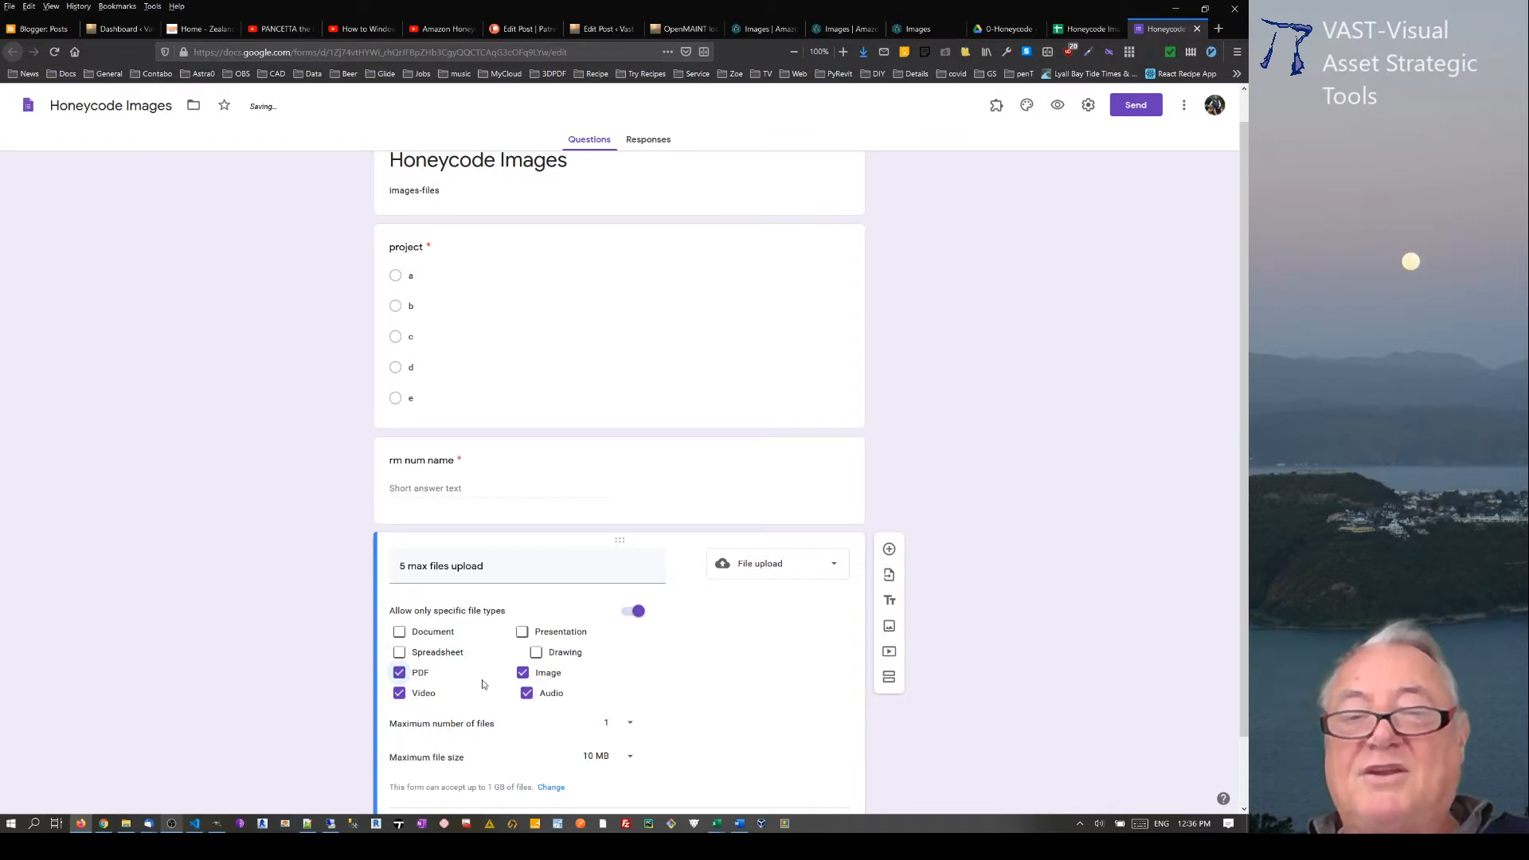
Step: Set the upload question's maximum number of files to 5 and make it required
scroll(483, 684, "down", 2)
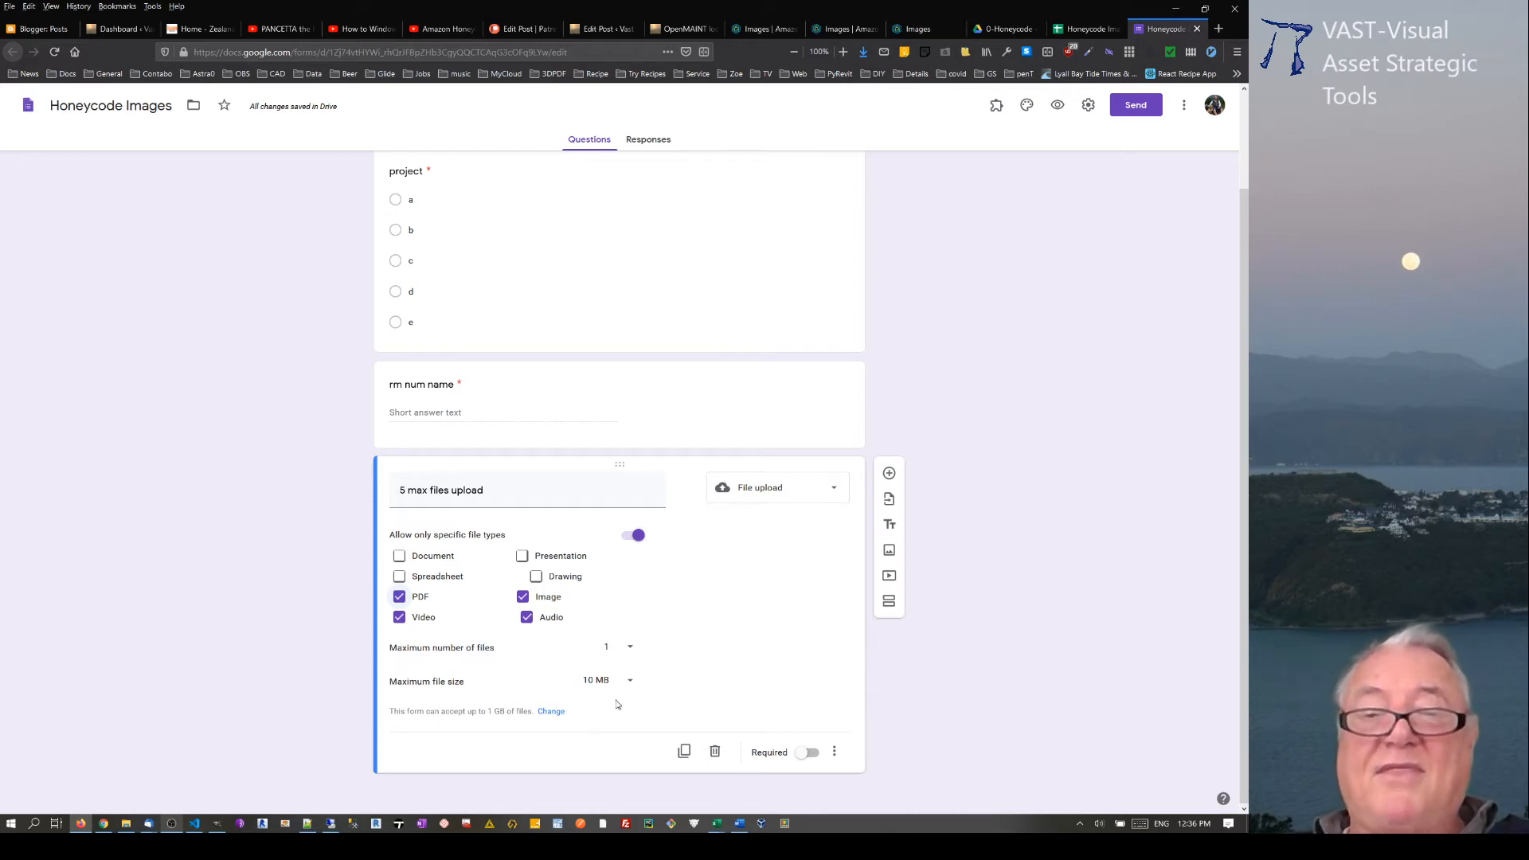
left_click(628, 646)
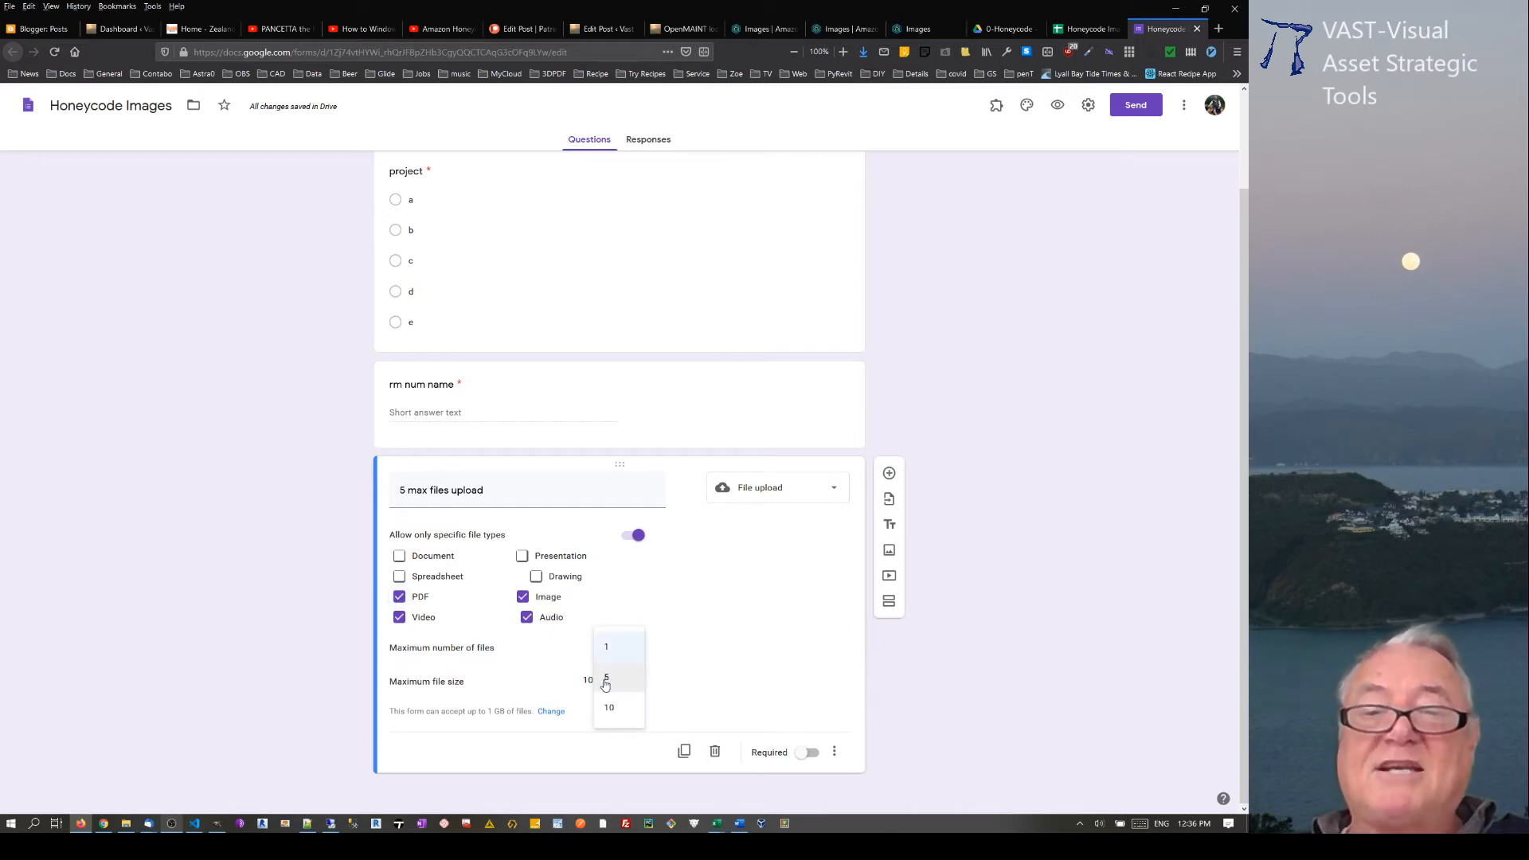
left_click(606, 677)
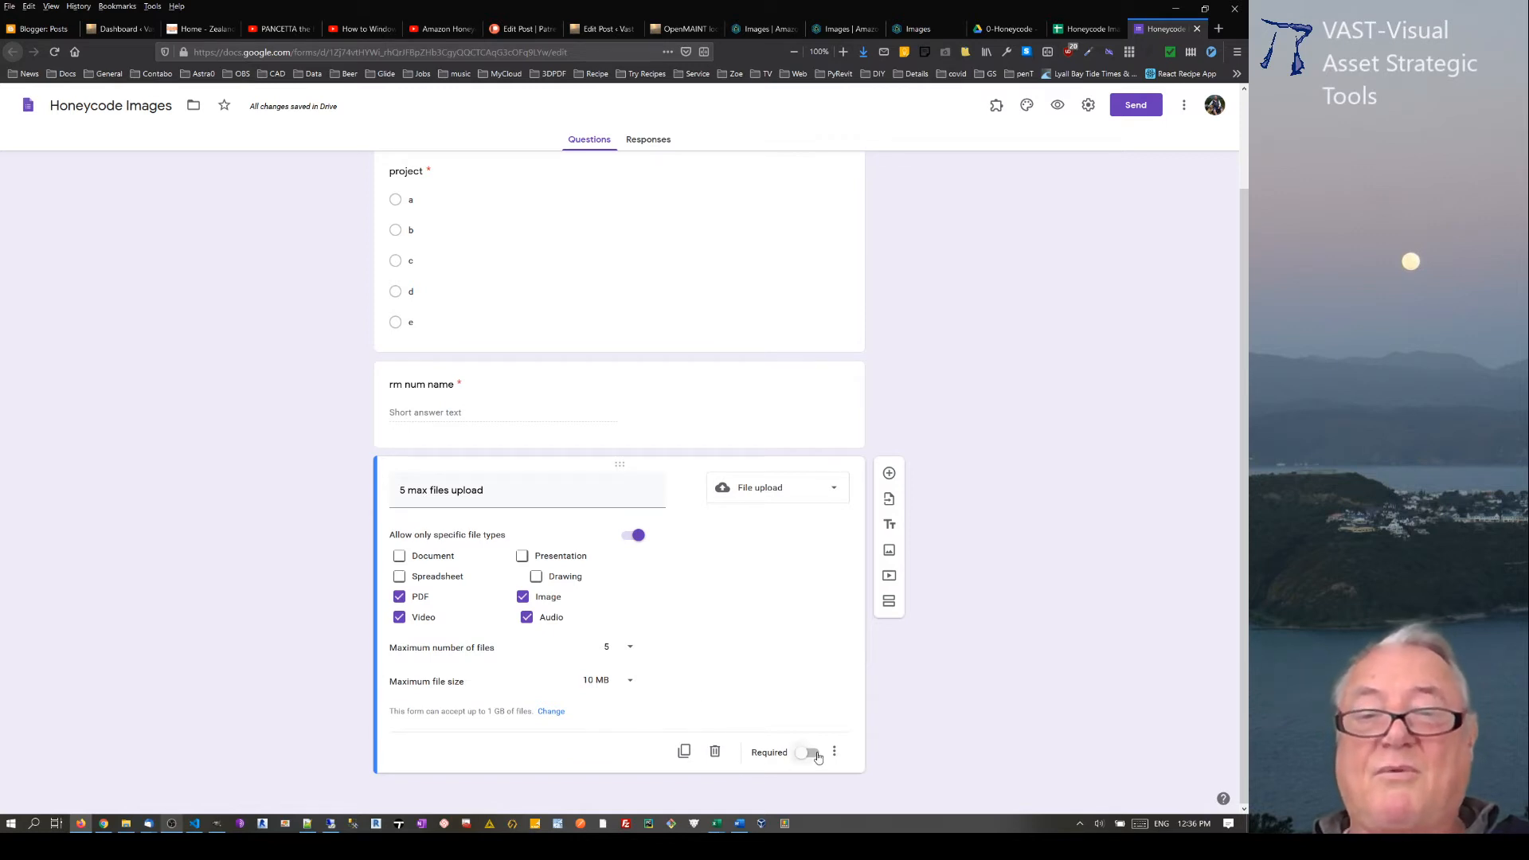
left_click(812, 753)
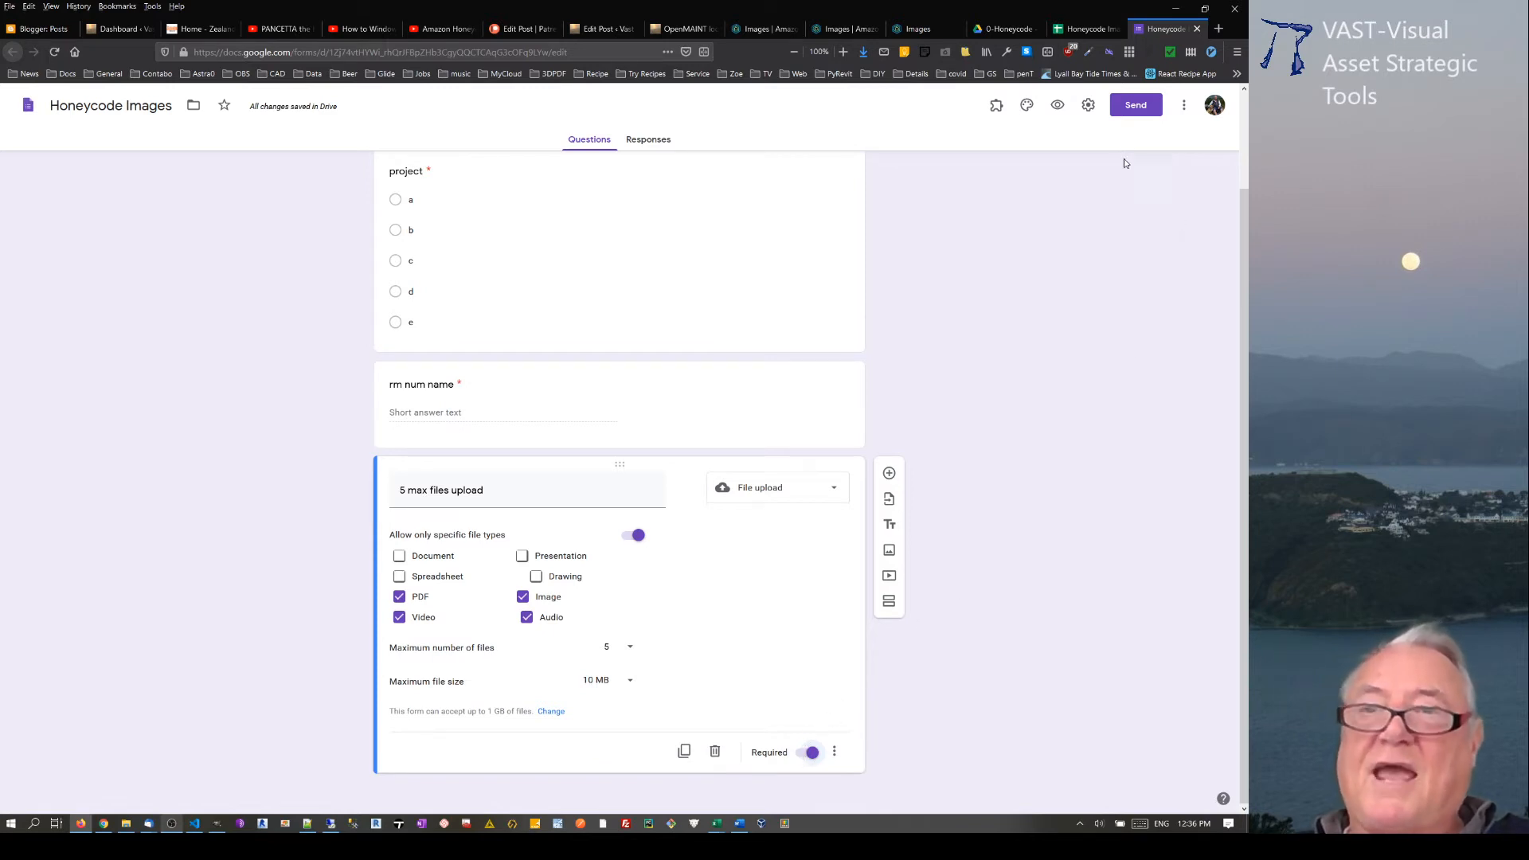
Step: Generate a shortened share link for the form, copy it and close the sending options
left_click(1143, 112)
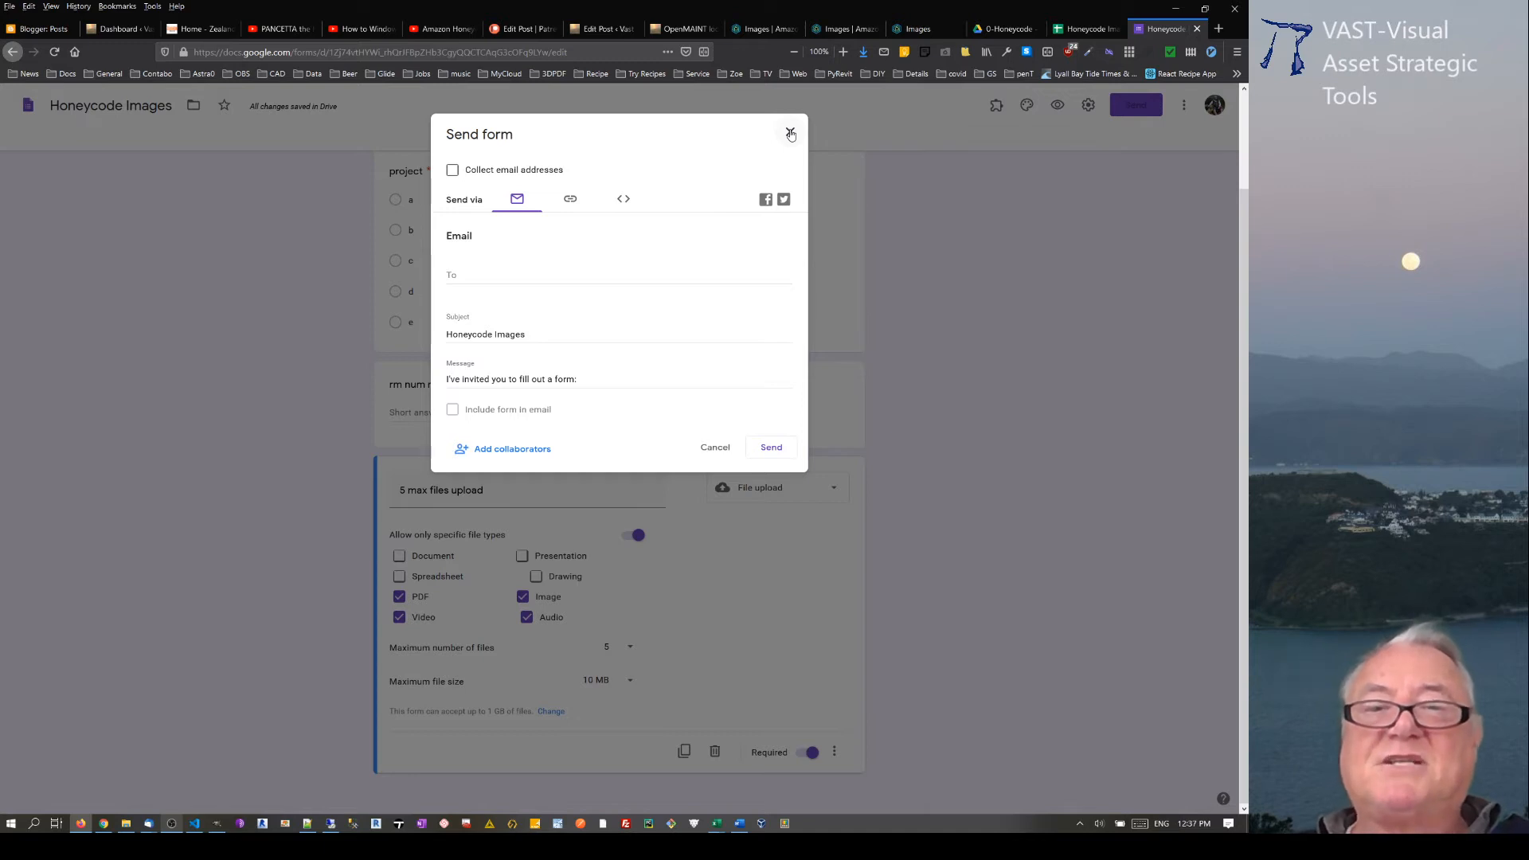
left_click(580, 200)
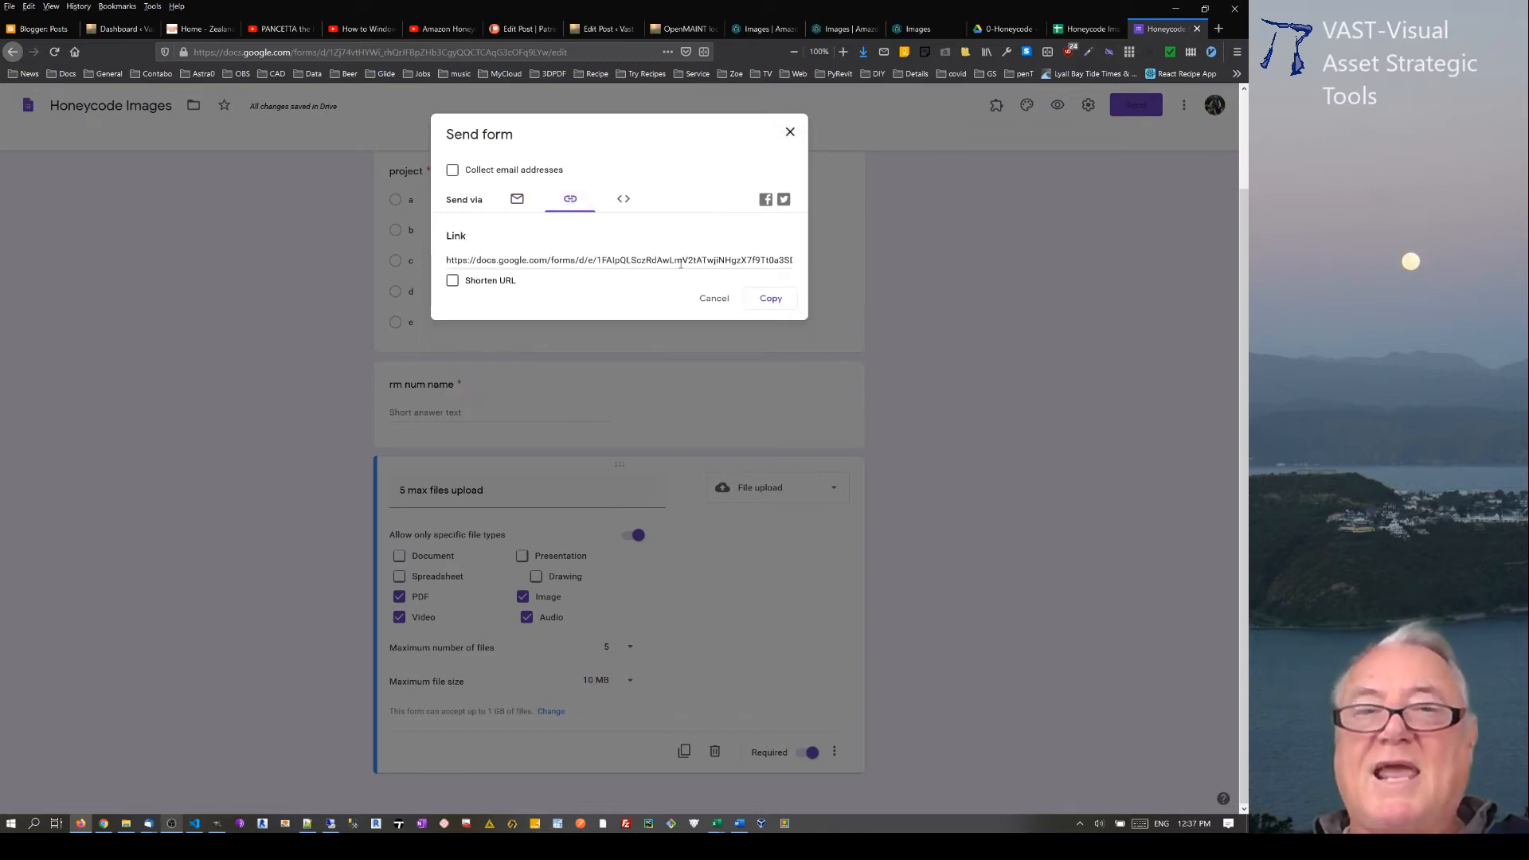
left_click(452, 280)
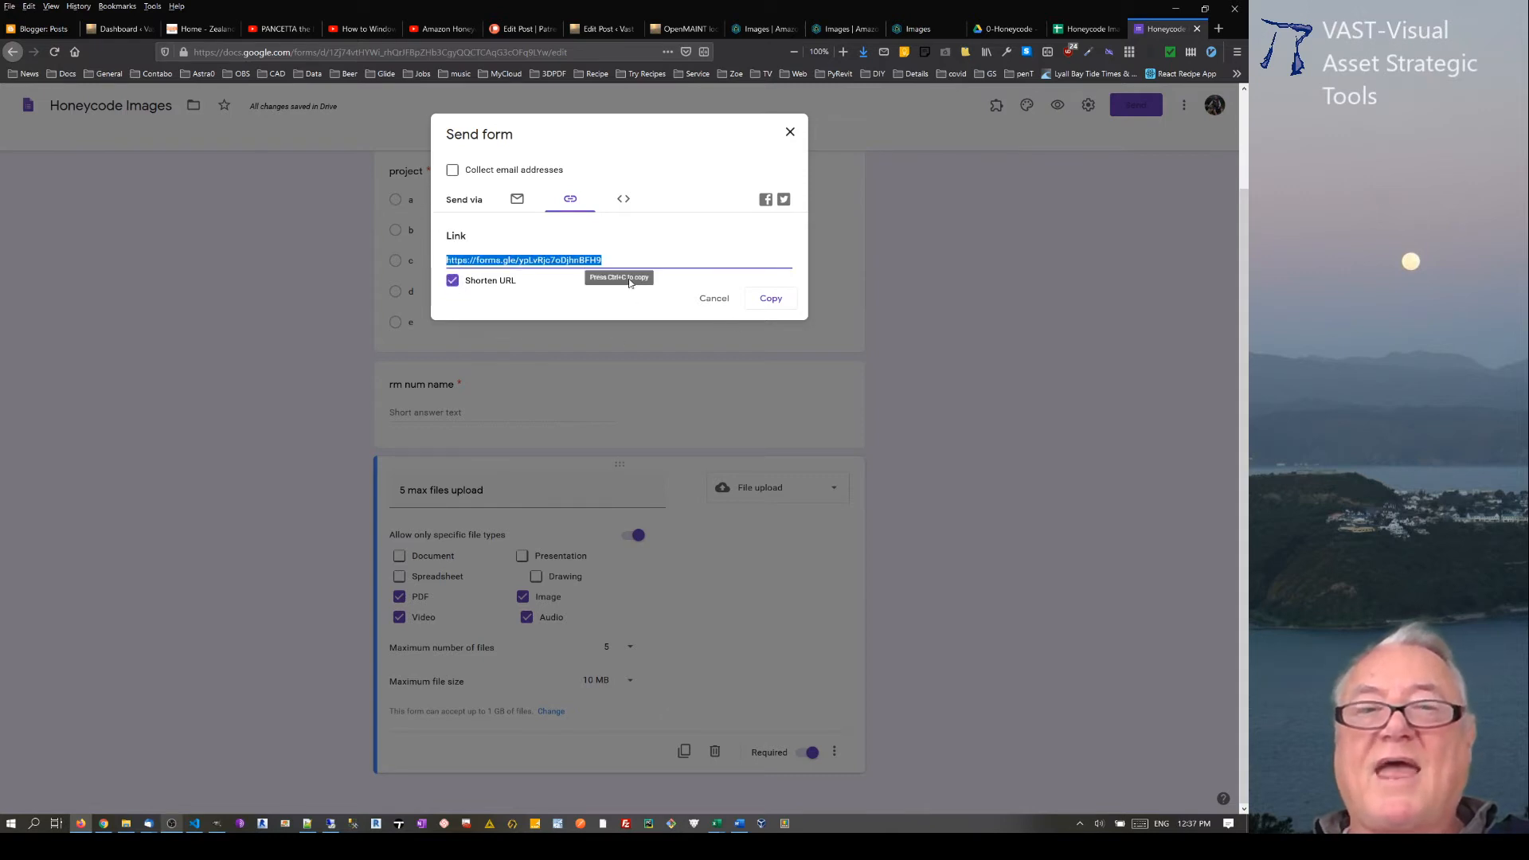
left_click_drag(628, 260, 445, 256)
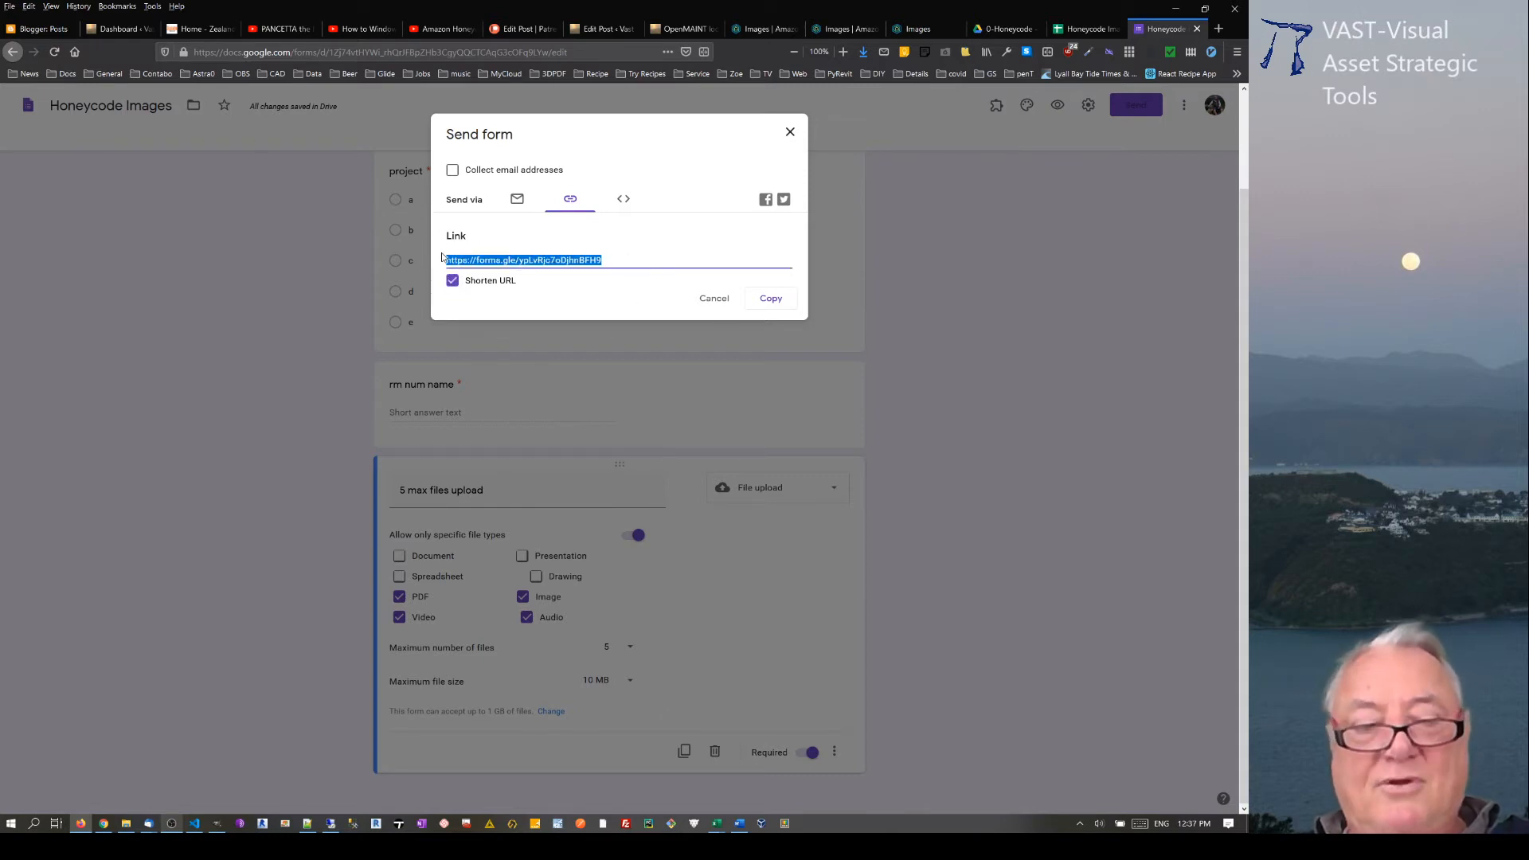
left_click(788, 133)
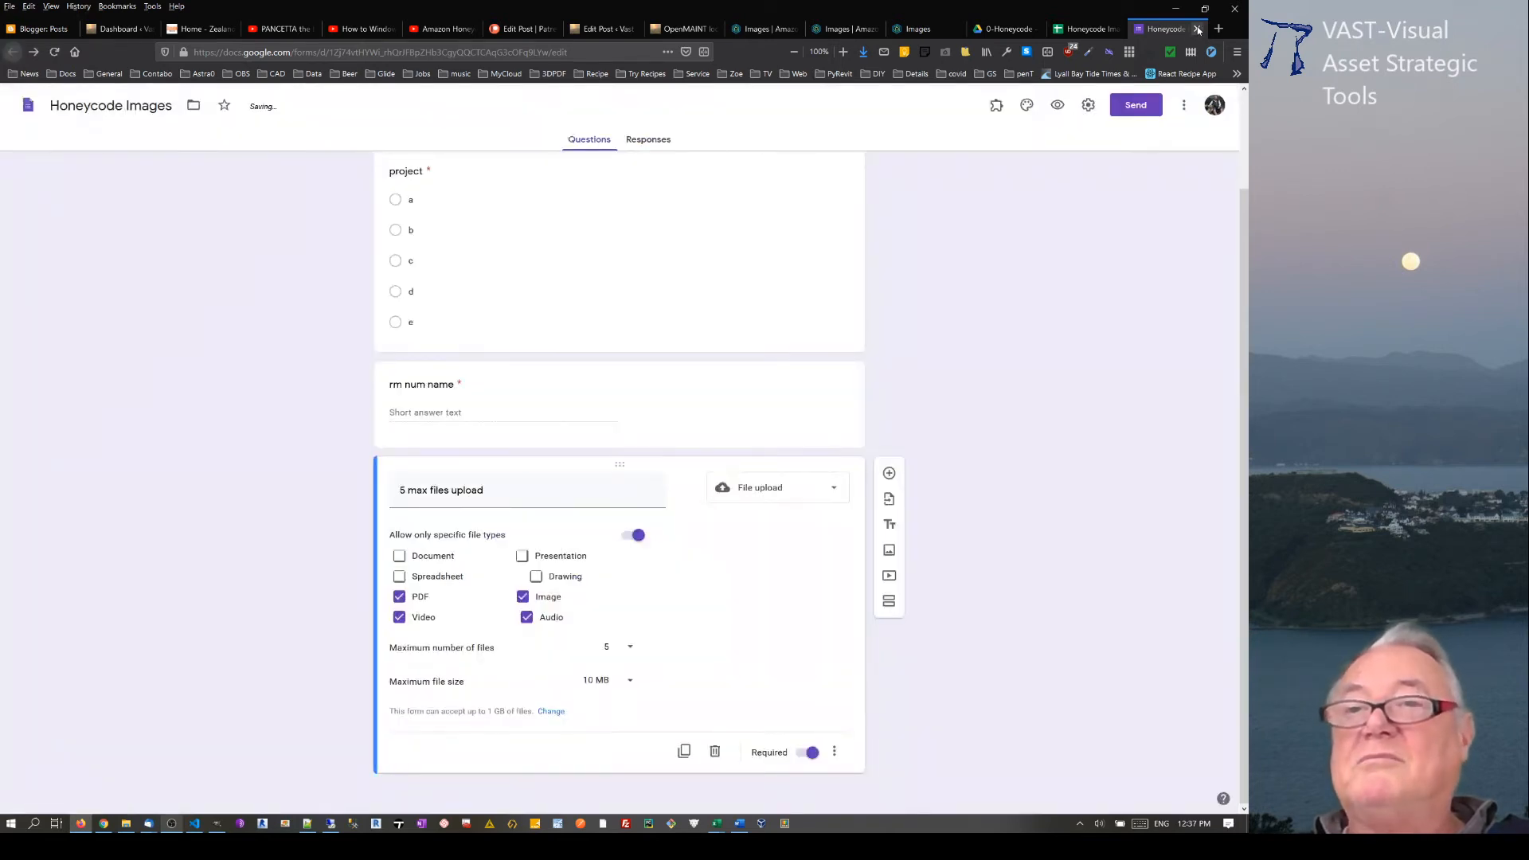
Step: Close the form editor and open the copied short link in a new browser tab
left_click(1198, 29)
left_click(1218, 29)
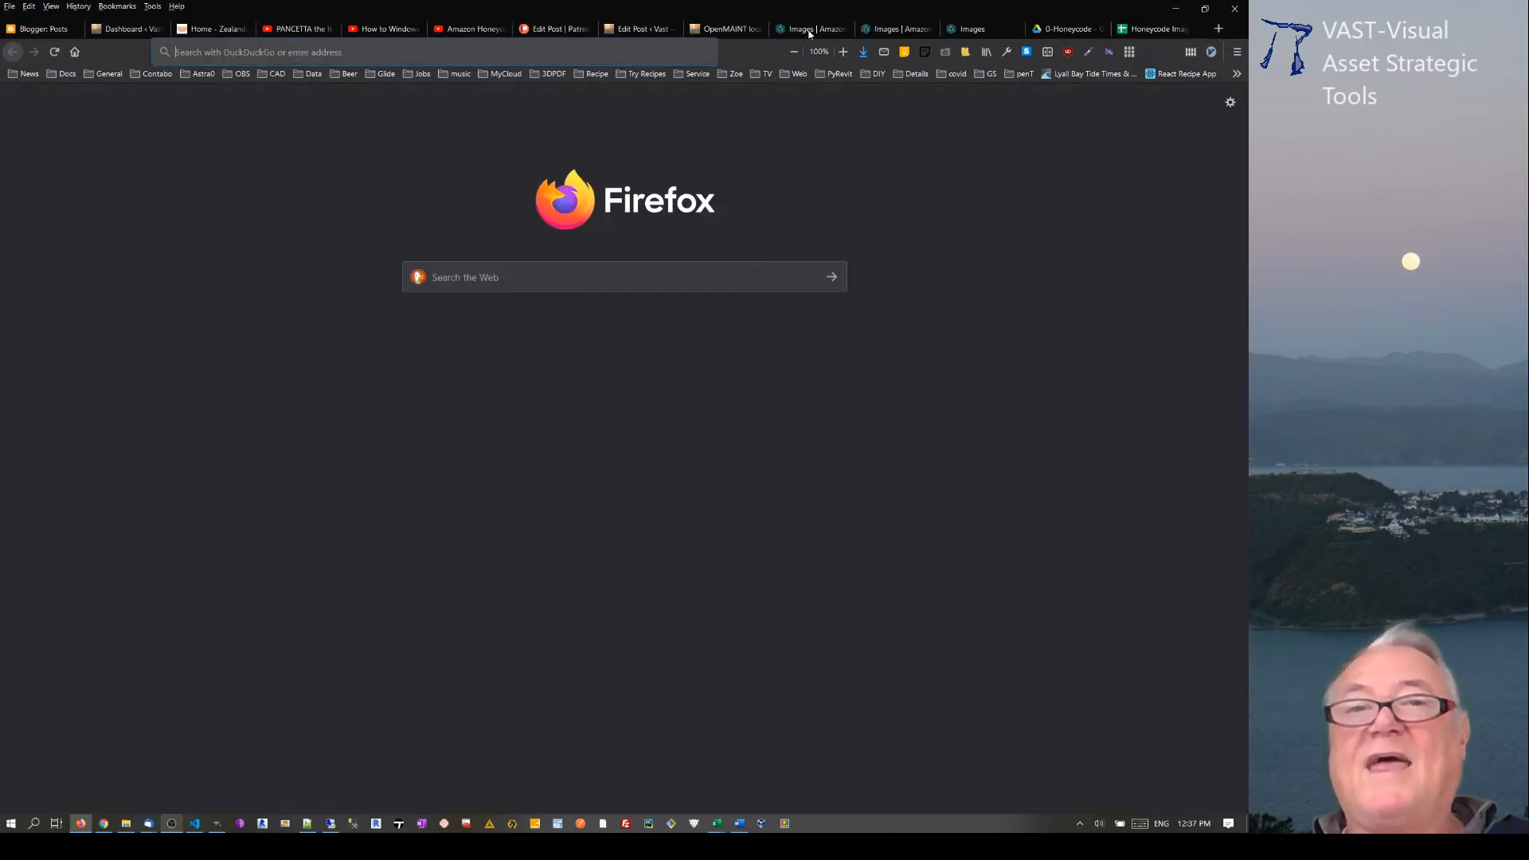
left_click(671, 52)
type("https://forms.gle/ypLvRjc7oDjhn8FH9")
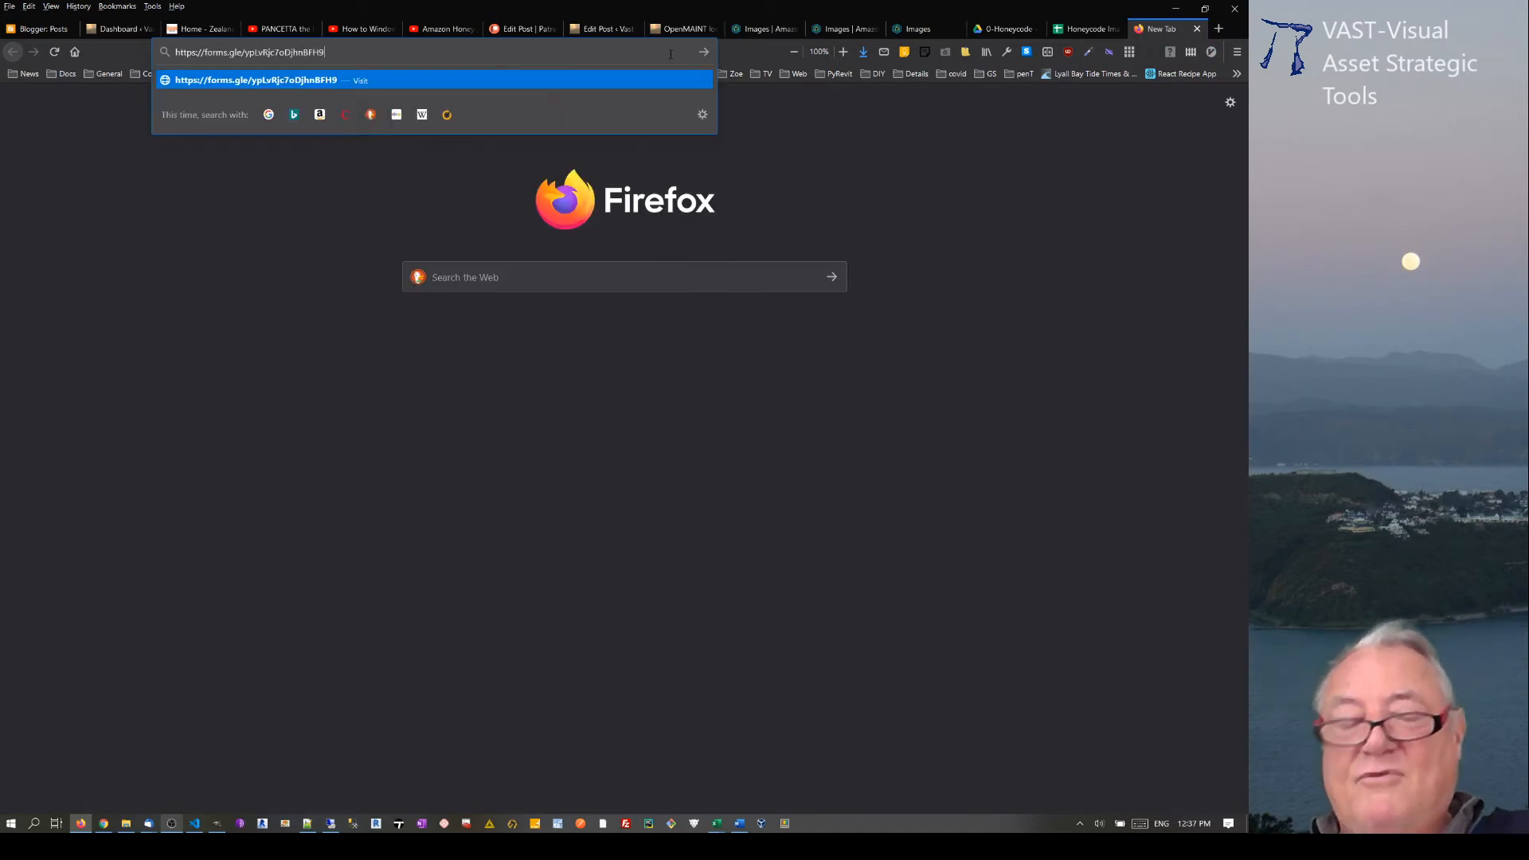
key("Return")
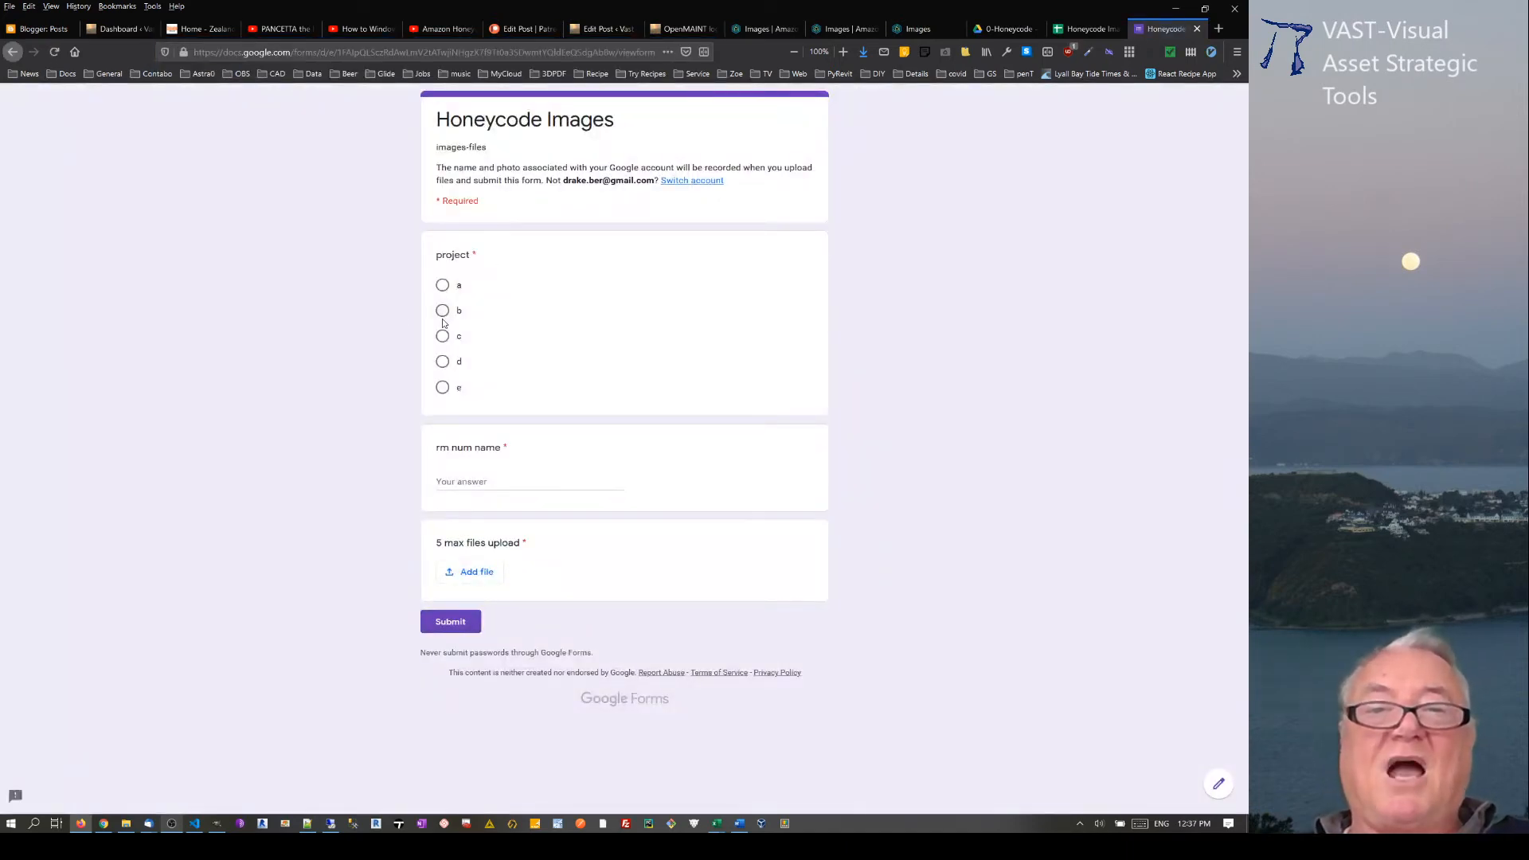
Step: Answer the form with project c and the rm num name "1 - utiluity"
left_click(443, 336)
left_click(477, 486)
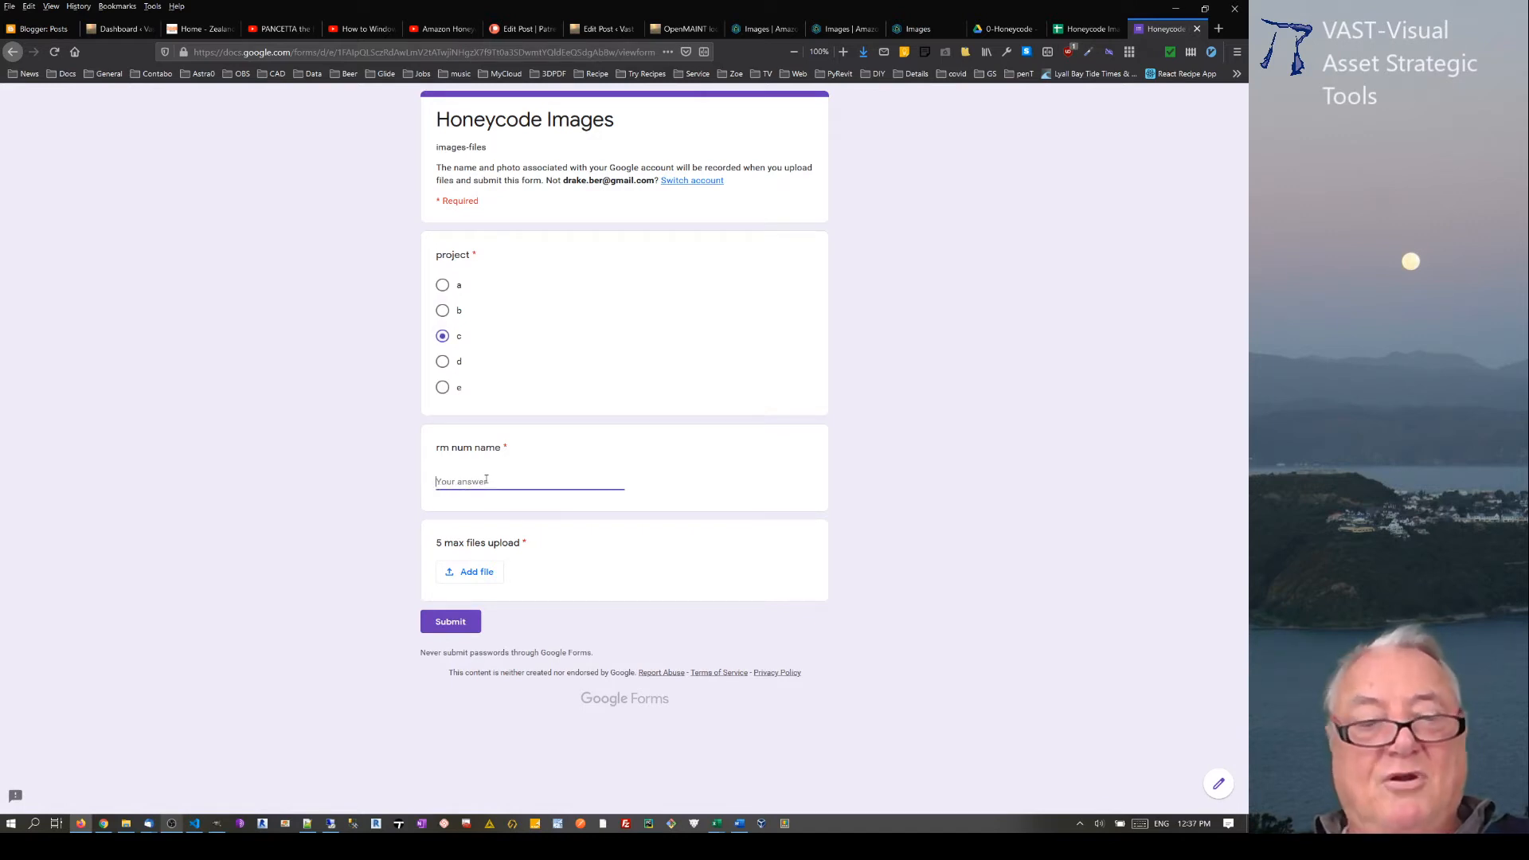
type("1 - u")
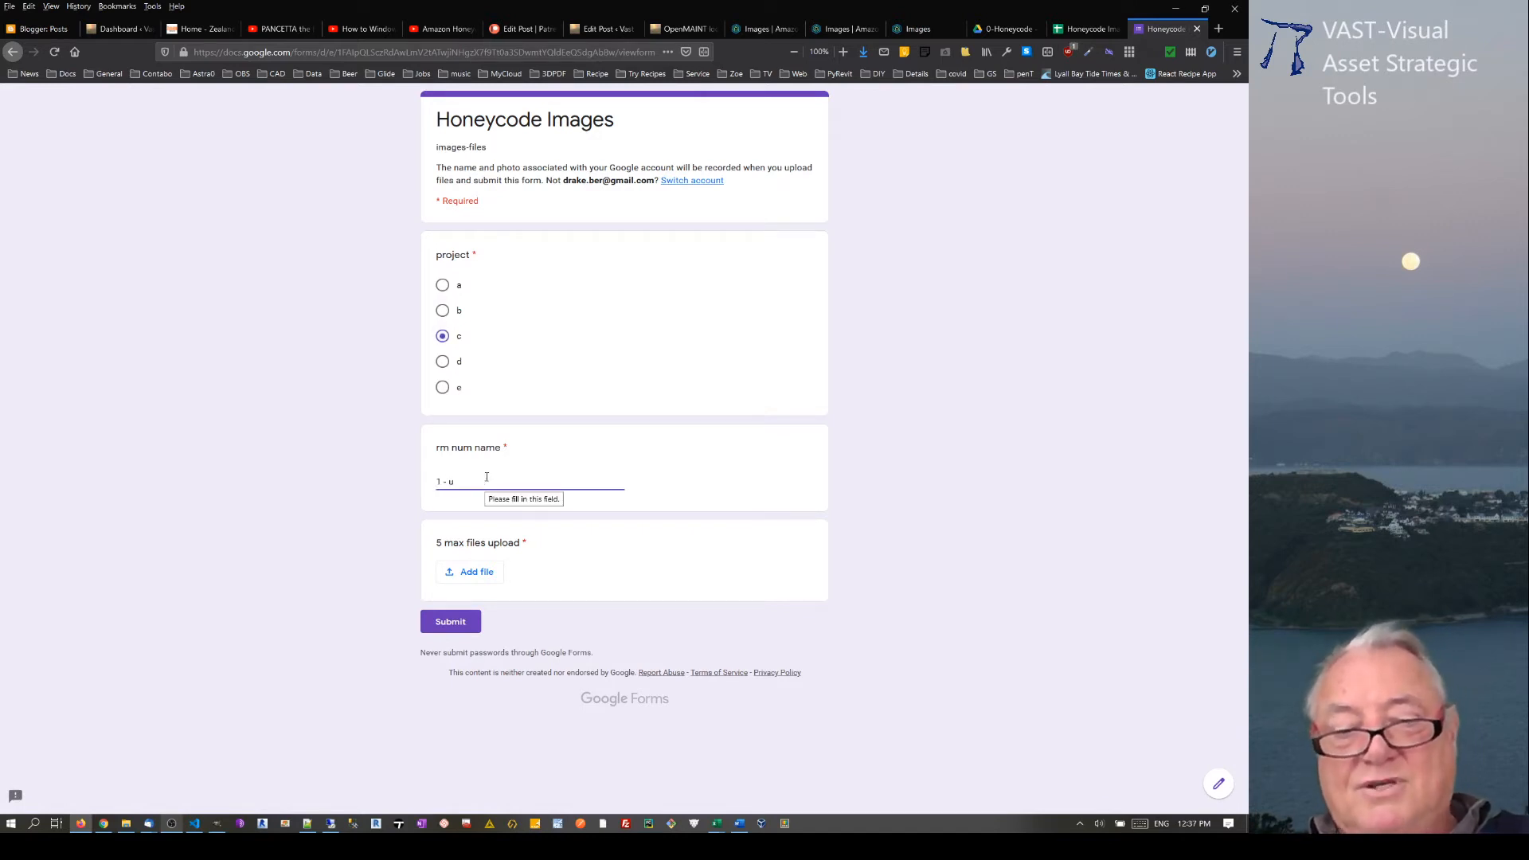
type("tiluity")
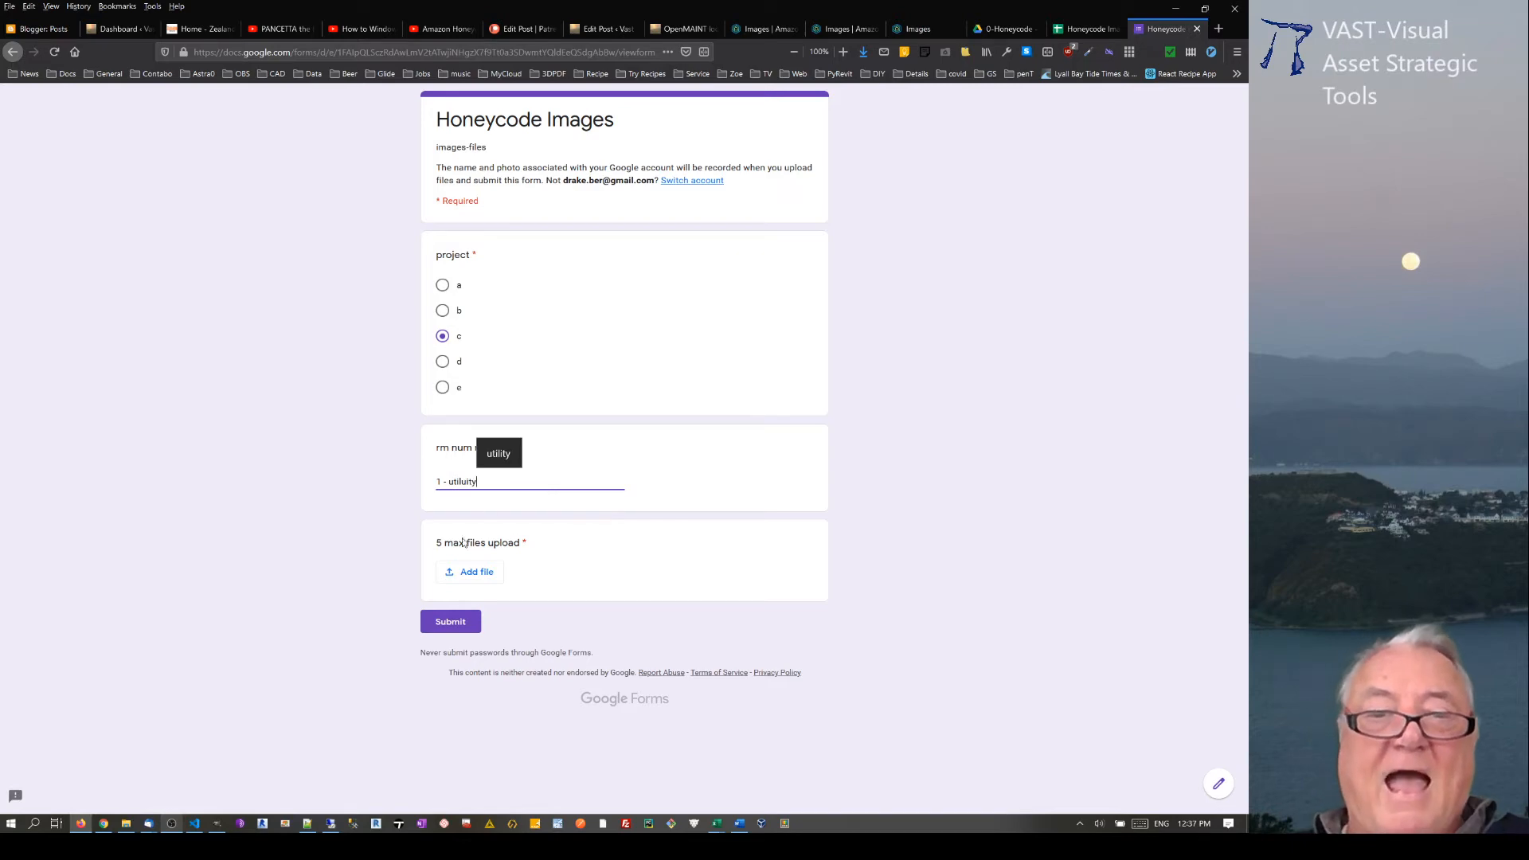
Step: Upload the images 14_27_00-TS Filter, 09_29_10-Honeycode Timesheet App, Screenshot_20200711 Copy, 14_37_12-Automation1 and 14_16_56-_P from the ___Screenshots folder to the upload question
left_click(463, 575)
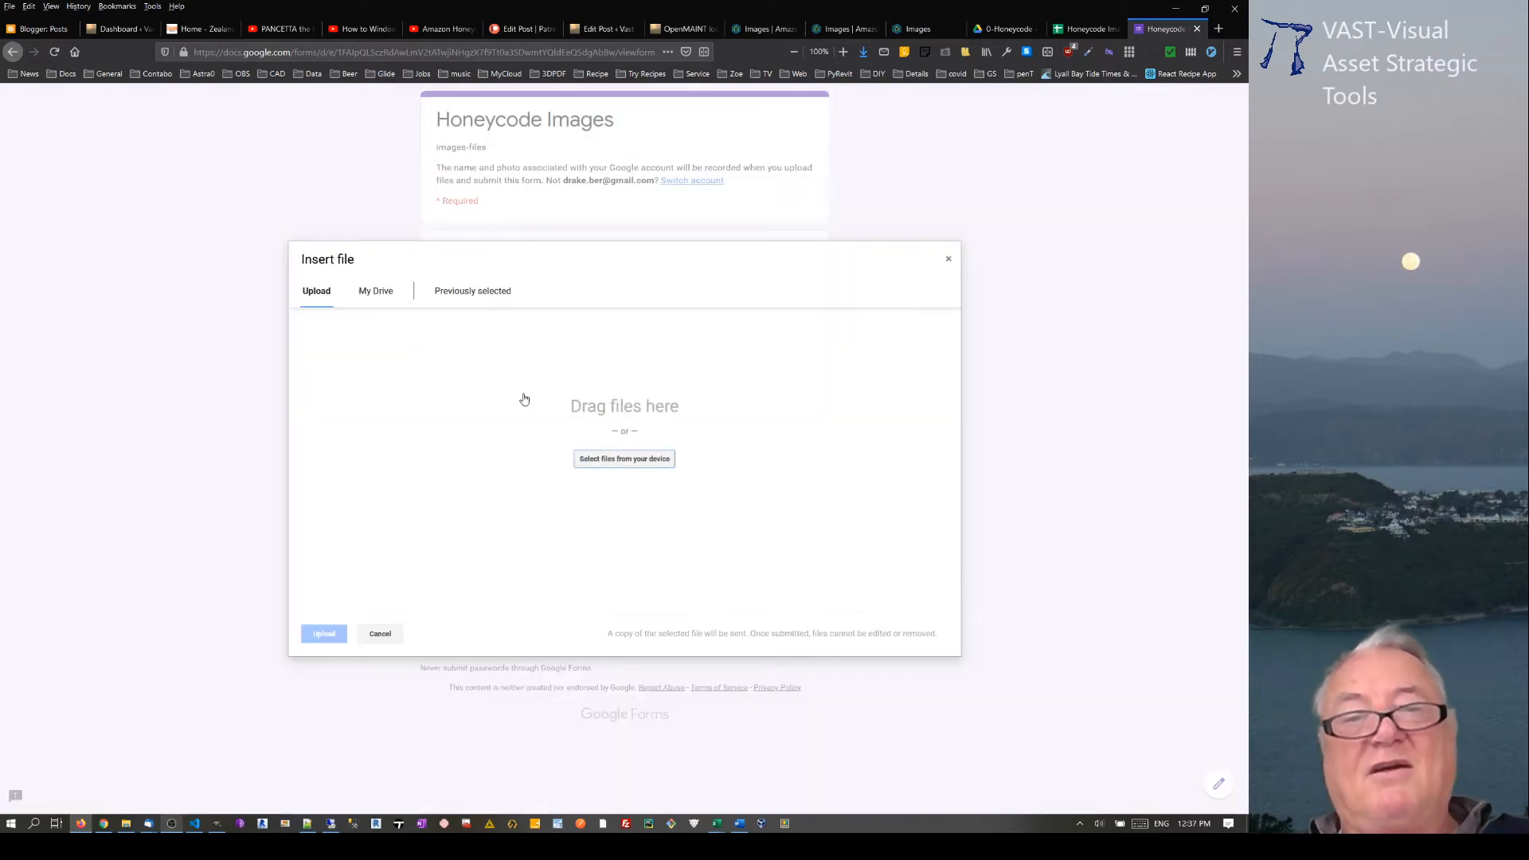
left_click(627, 462)
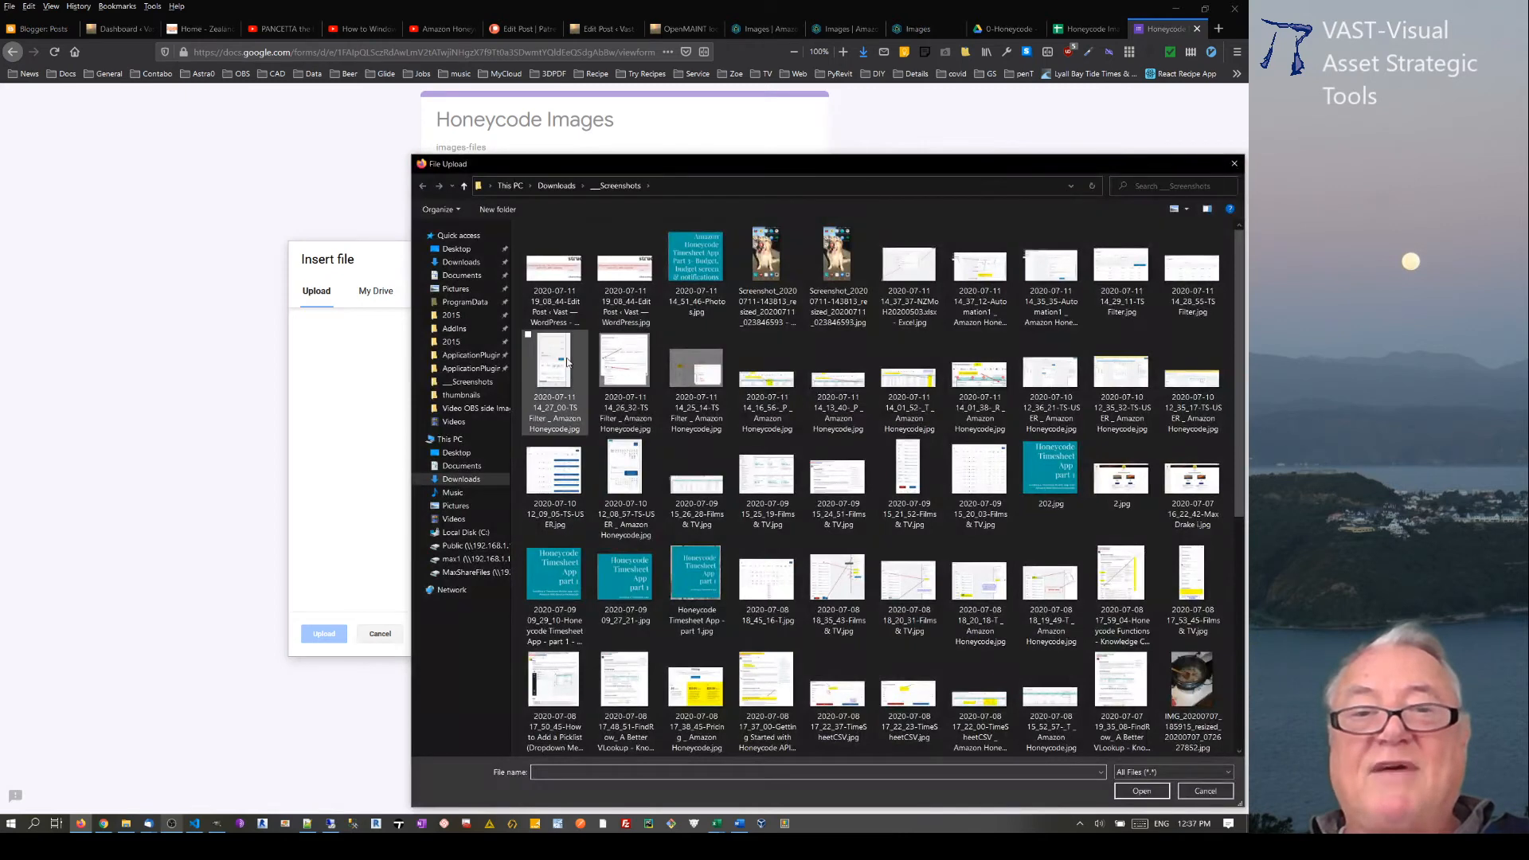
left_click(557, 363)
left_click(555, 573, "ctrl")
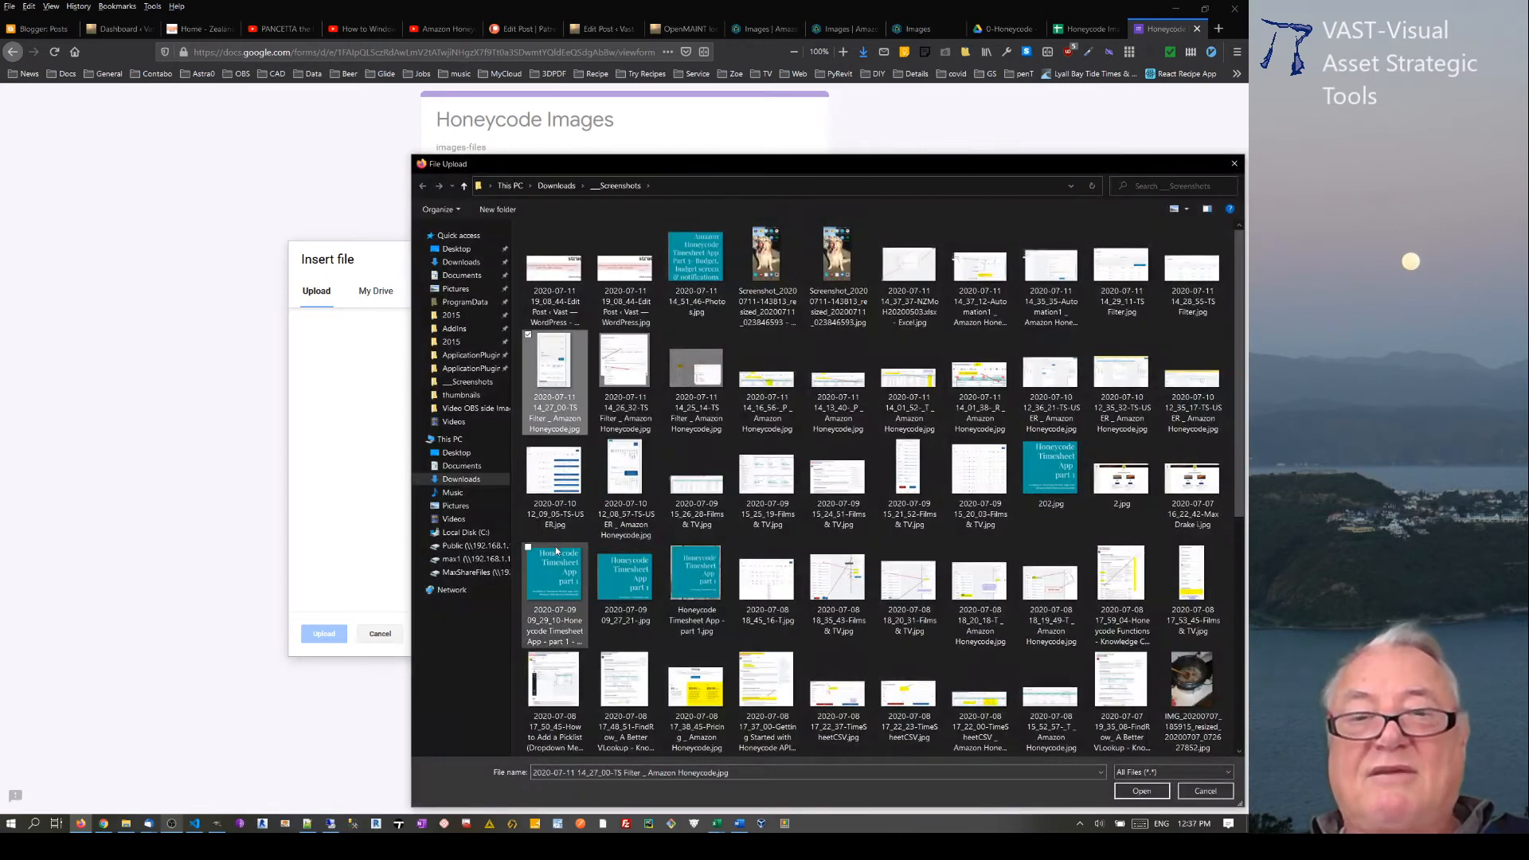
left_click(767, 267, "ctrl")
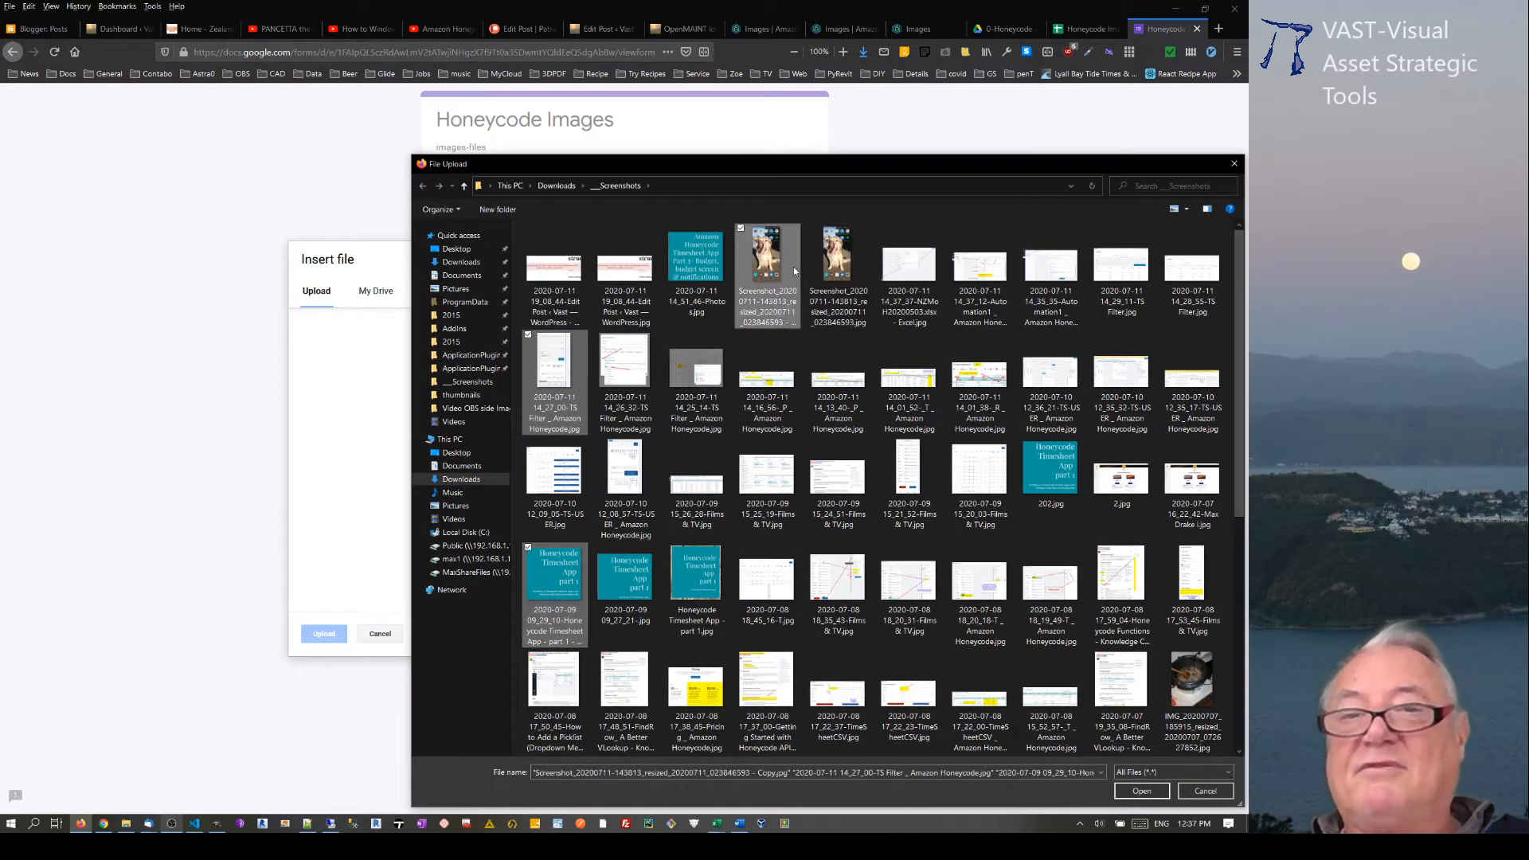
left_click(980, 270, "ctrl")
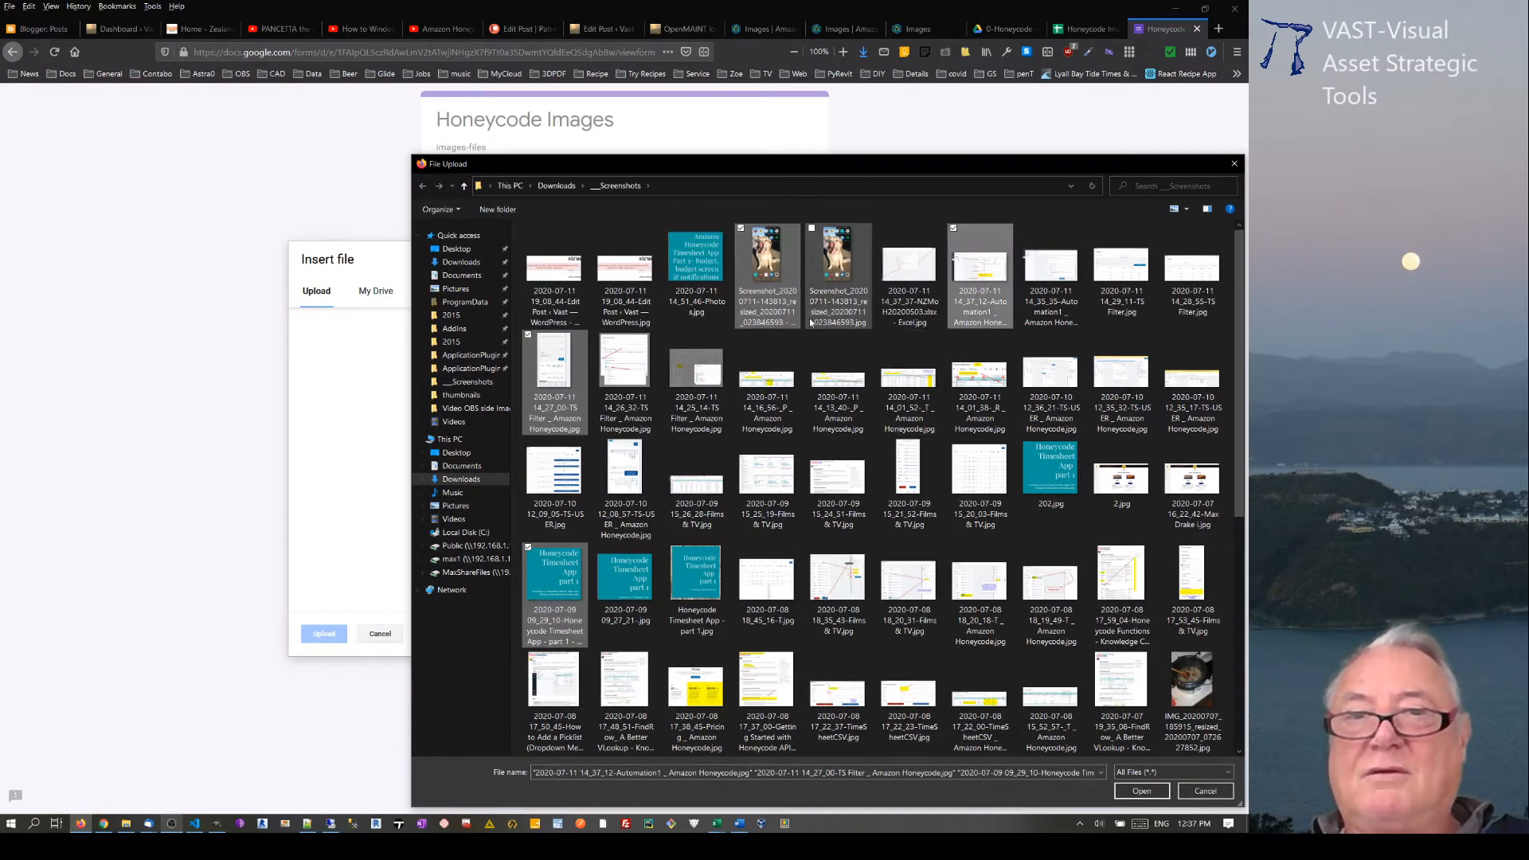
left_click(774, 399, "ctrl")
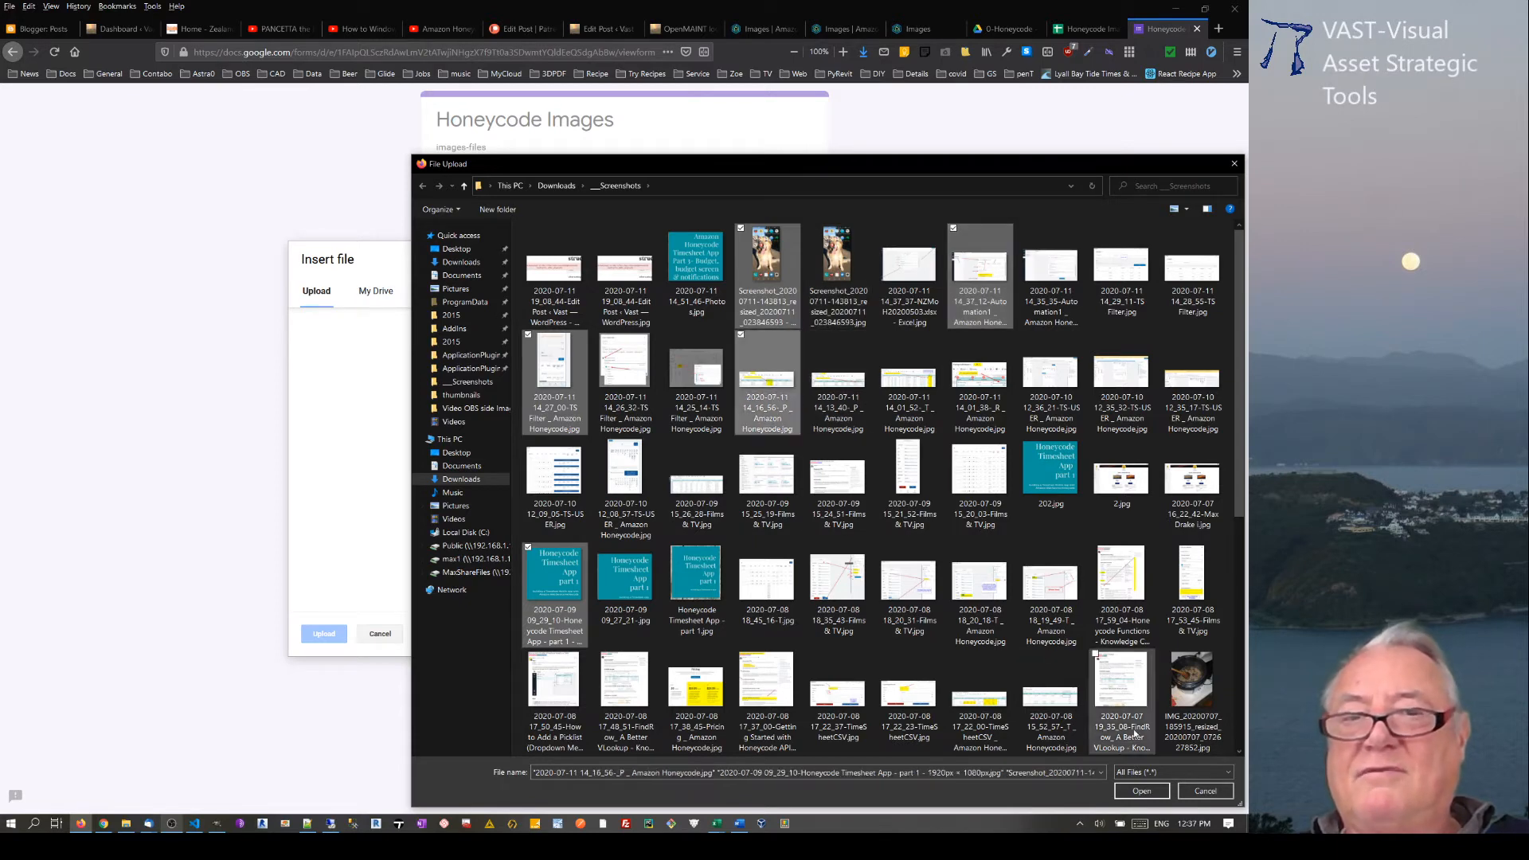
left_click(1141, 790)
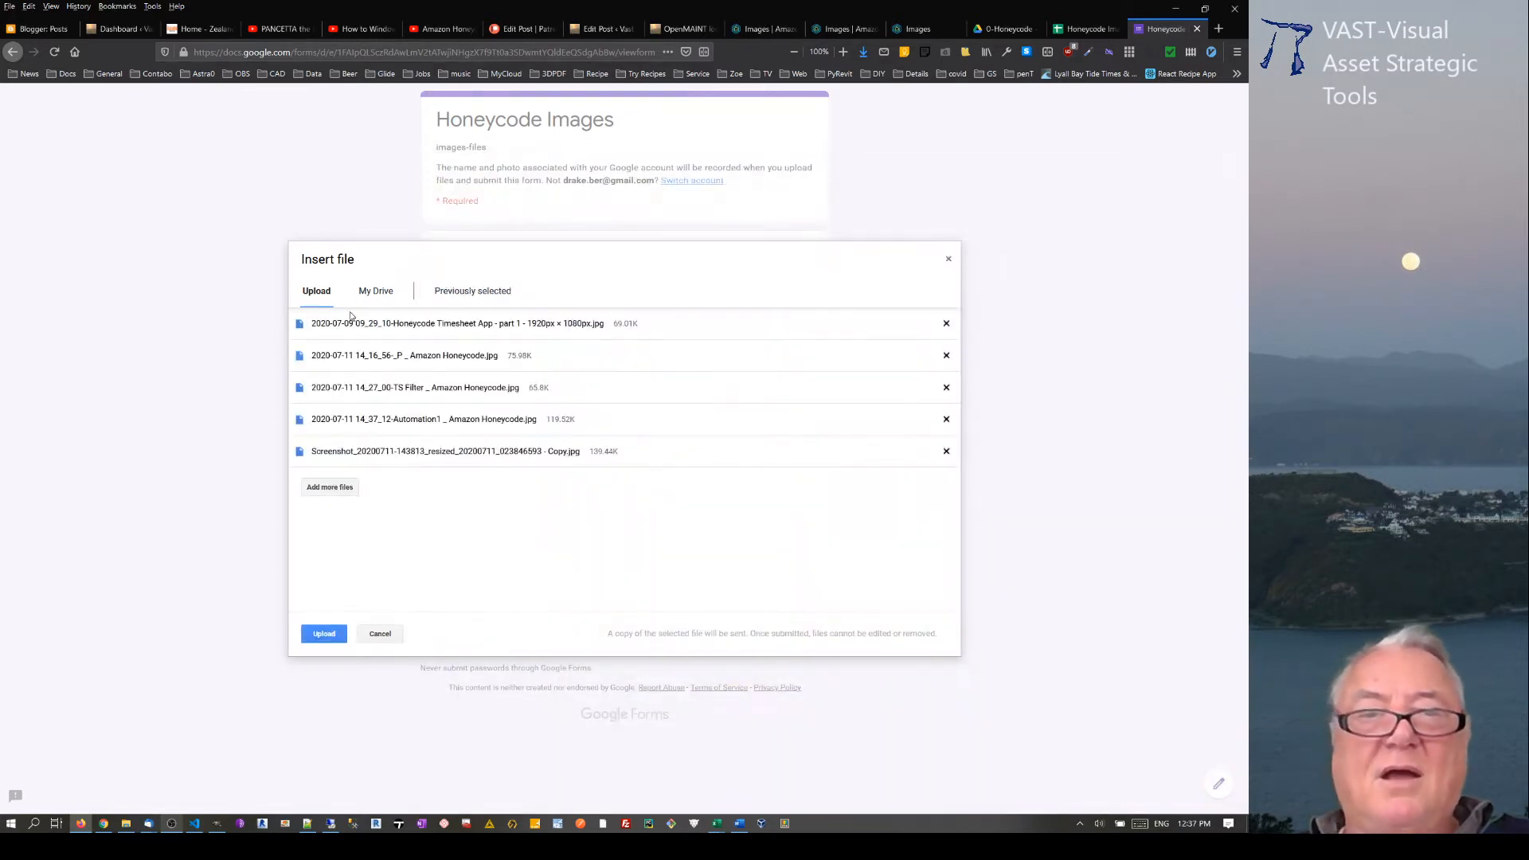
left_click(320, 633)
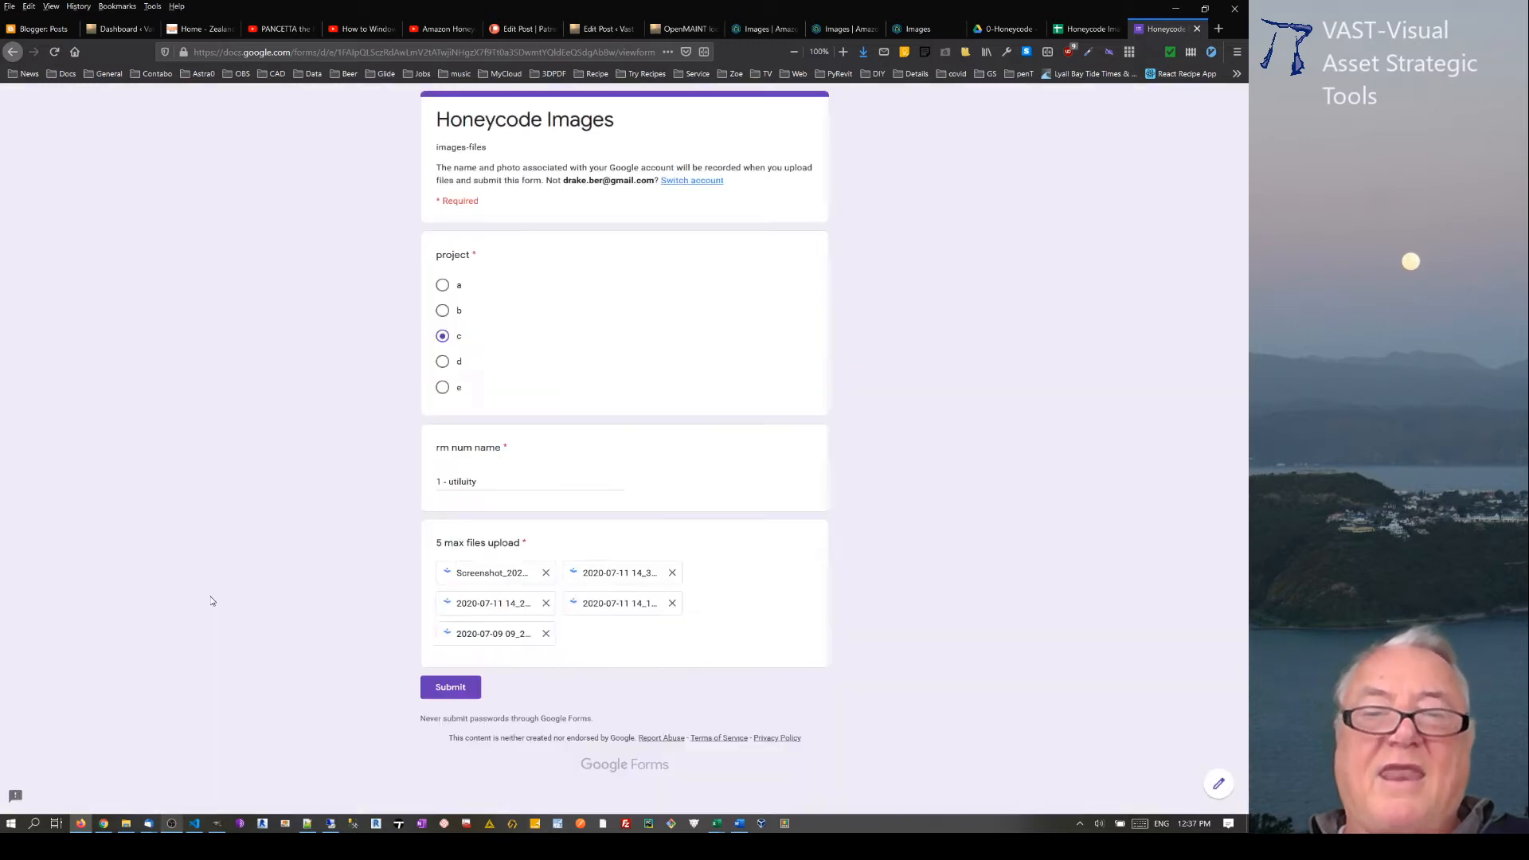
Step: Submit the completed form and switch to the linked Honeycode Images response spreadsheet
left_click(452, 688)
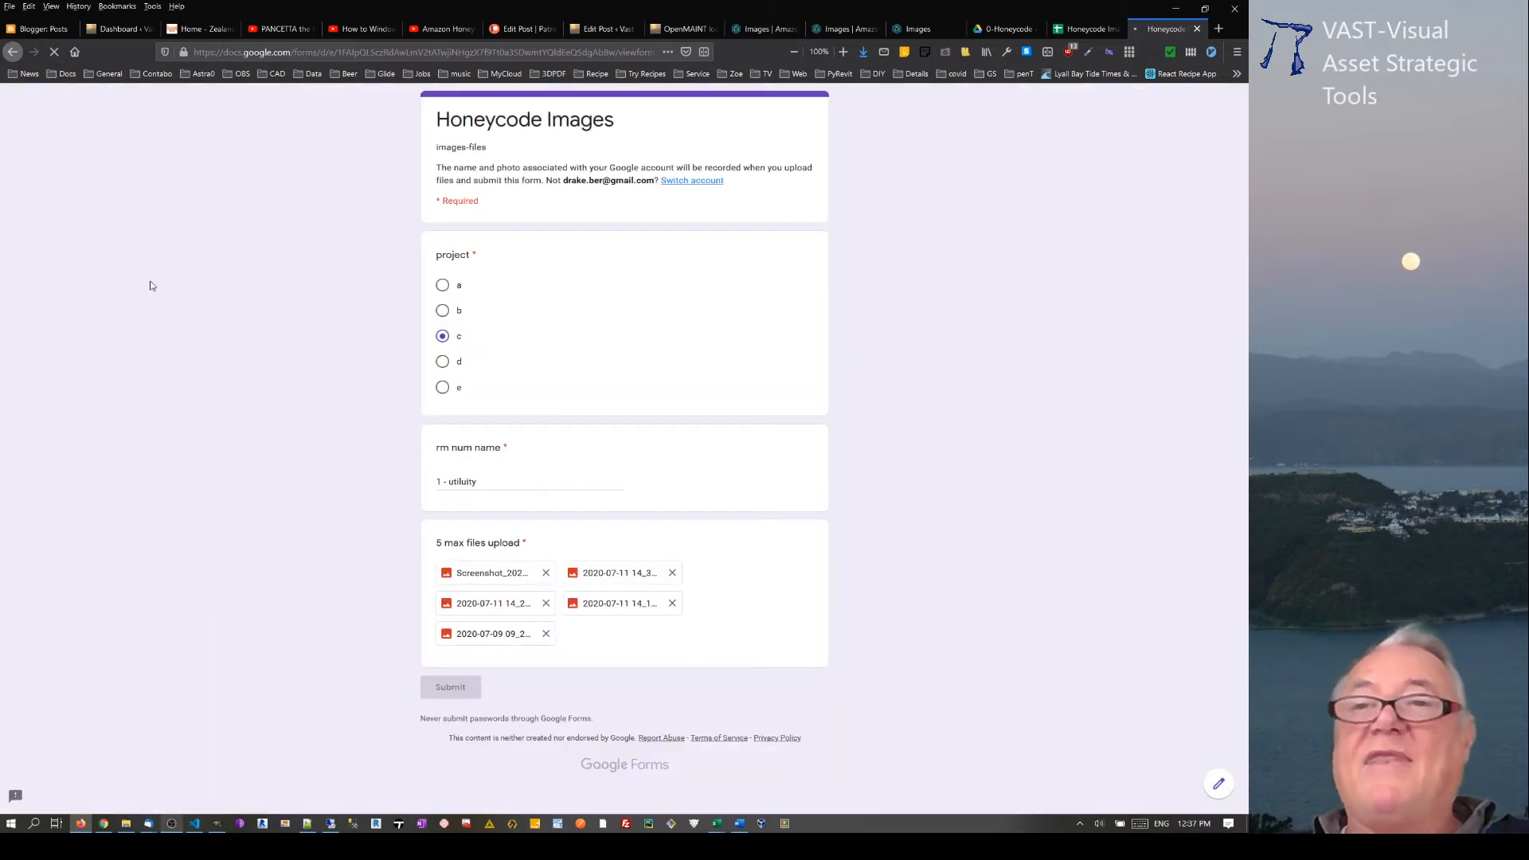
left_click(1080, 29)
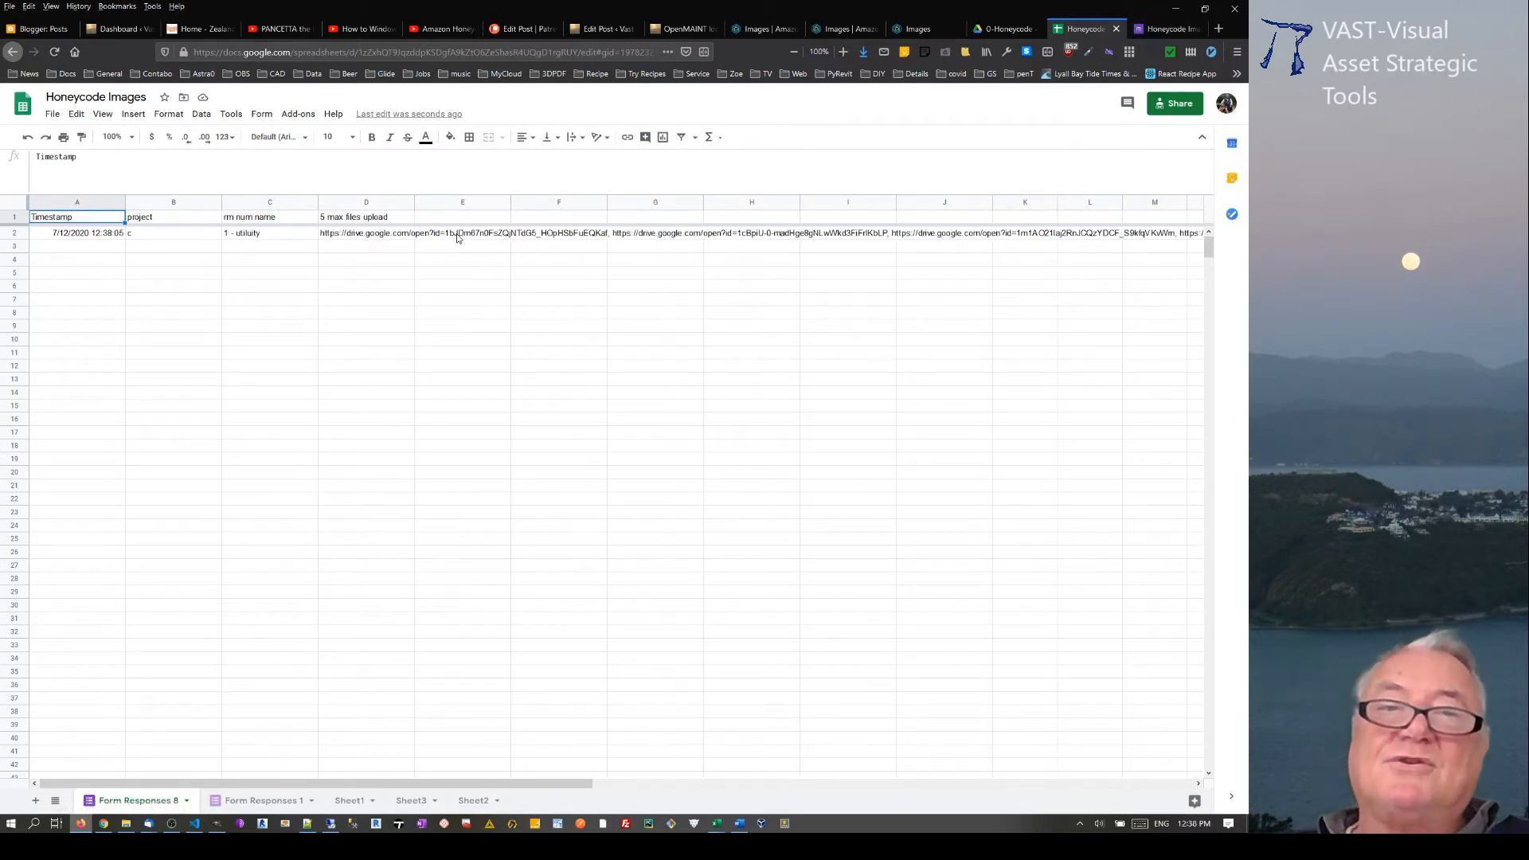
Step: Copy the first image link from the upload cell D2 into D14, open the linked image for viewing and close it
left_click(382, 236)
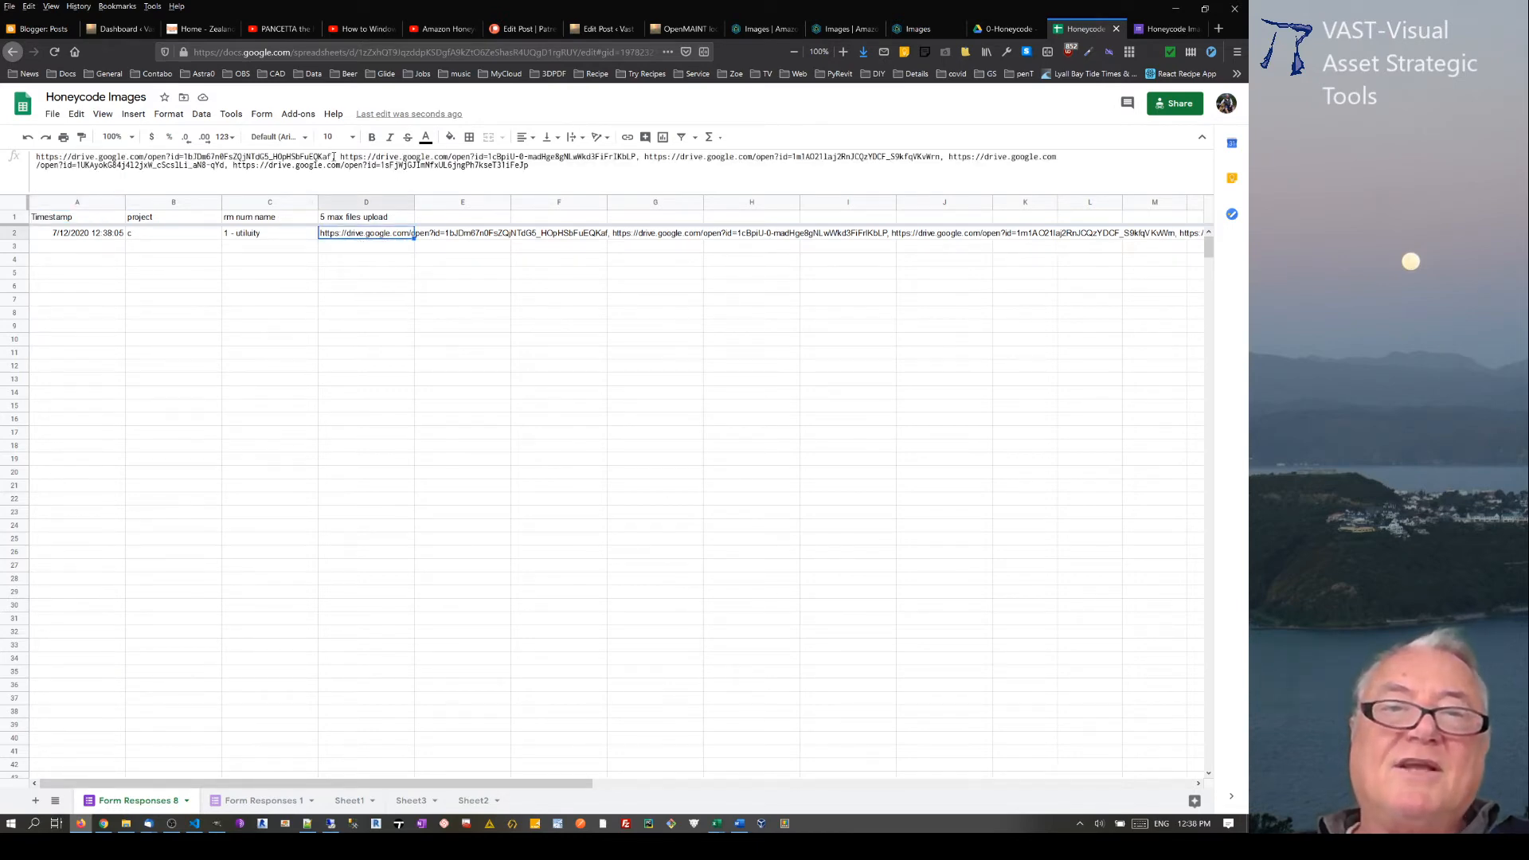
left_click_drag(334, 157, 28, 161)
key("ctrl+c")
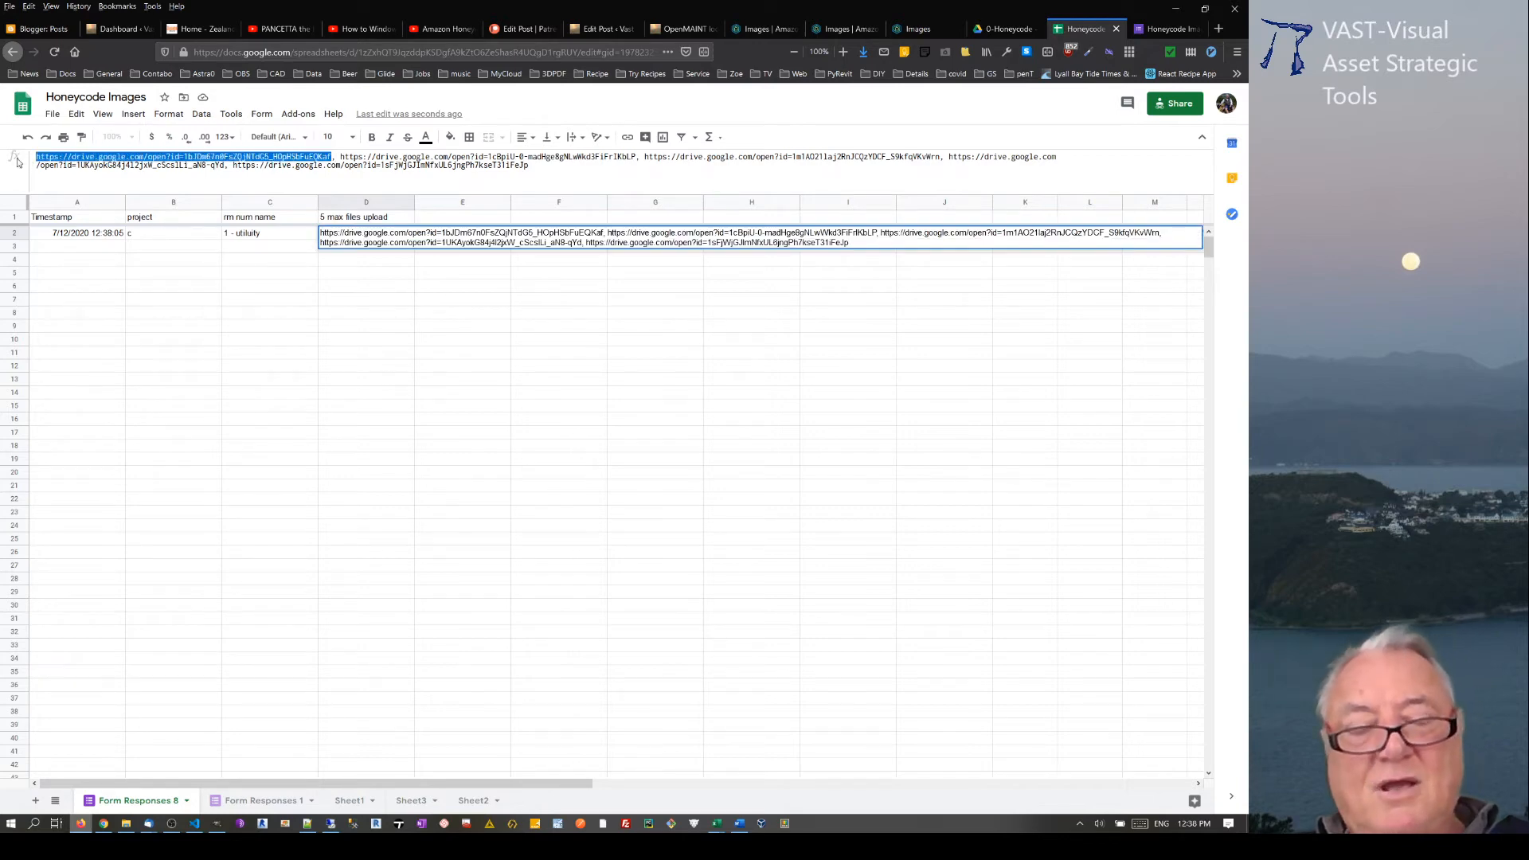
left_click(354, 391)
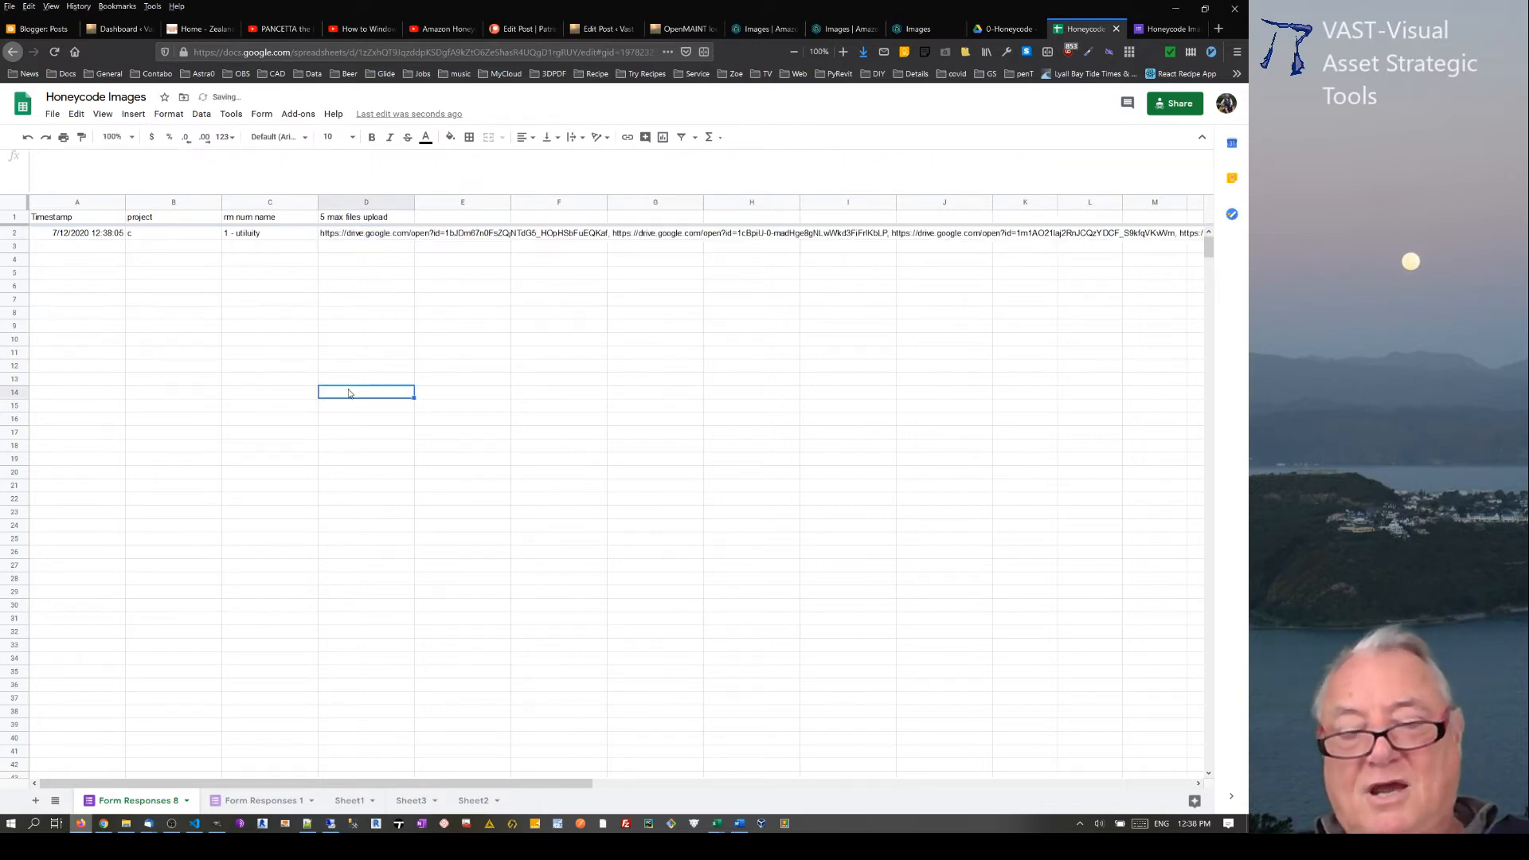
key("ctrl+v")
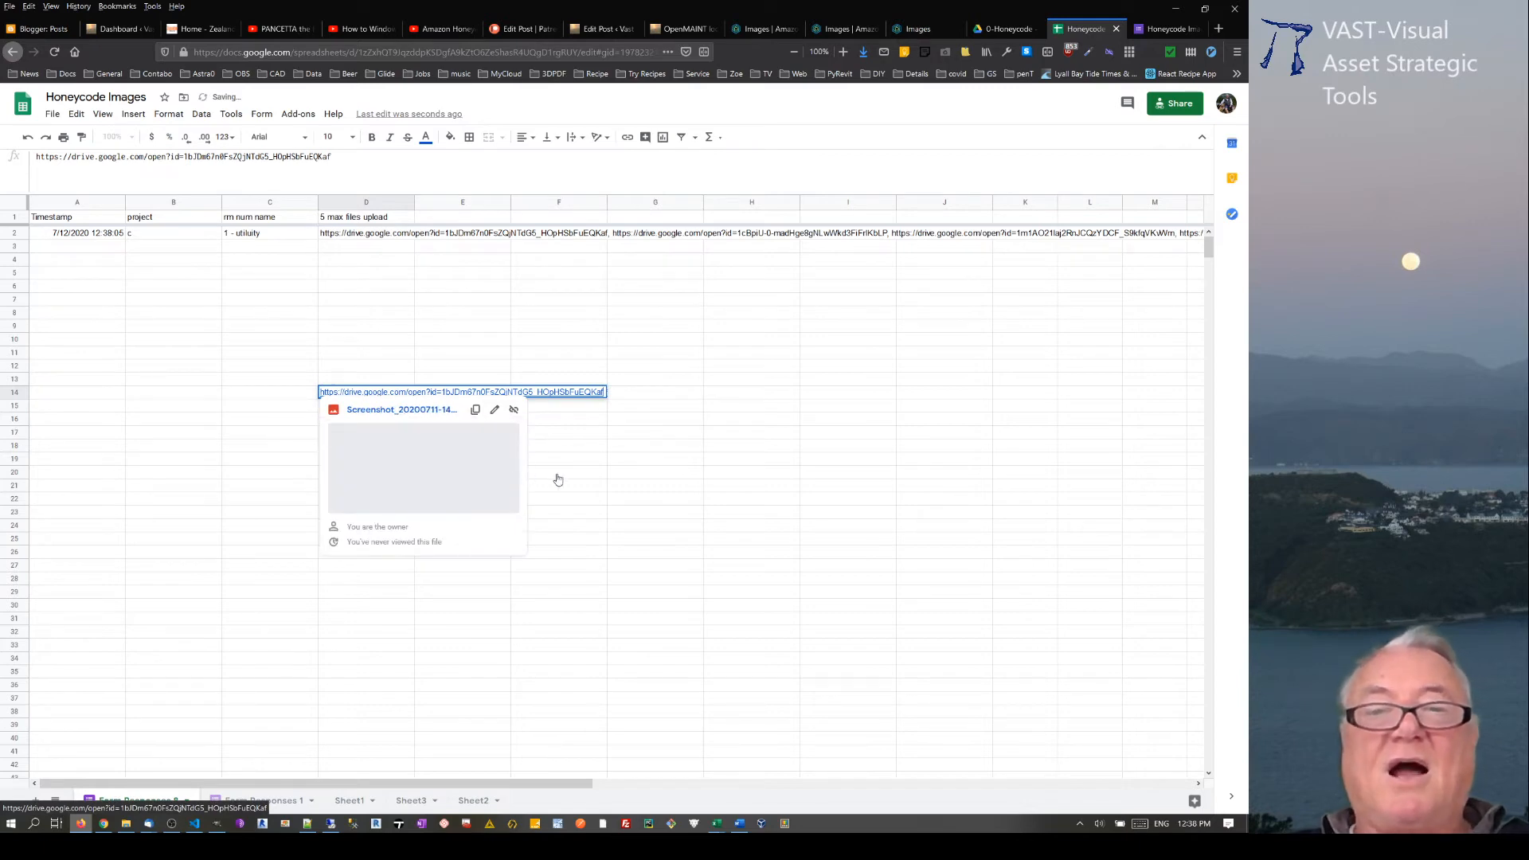
left_click(423, 467)
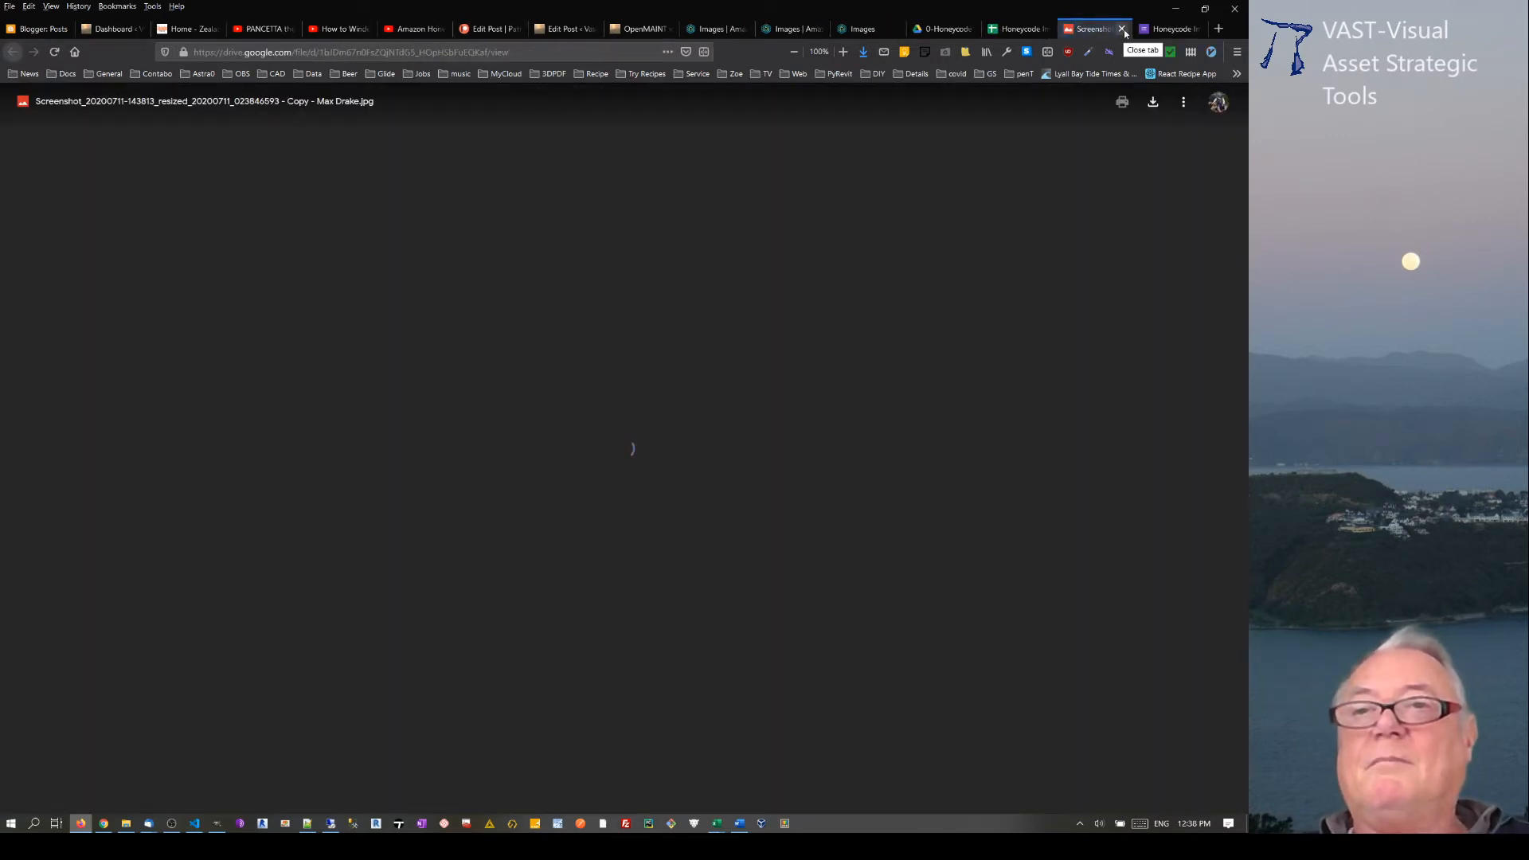
left_click(1122, 28)
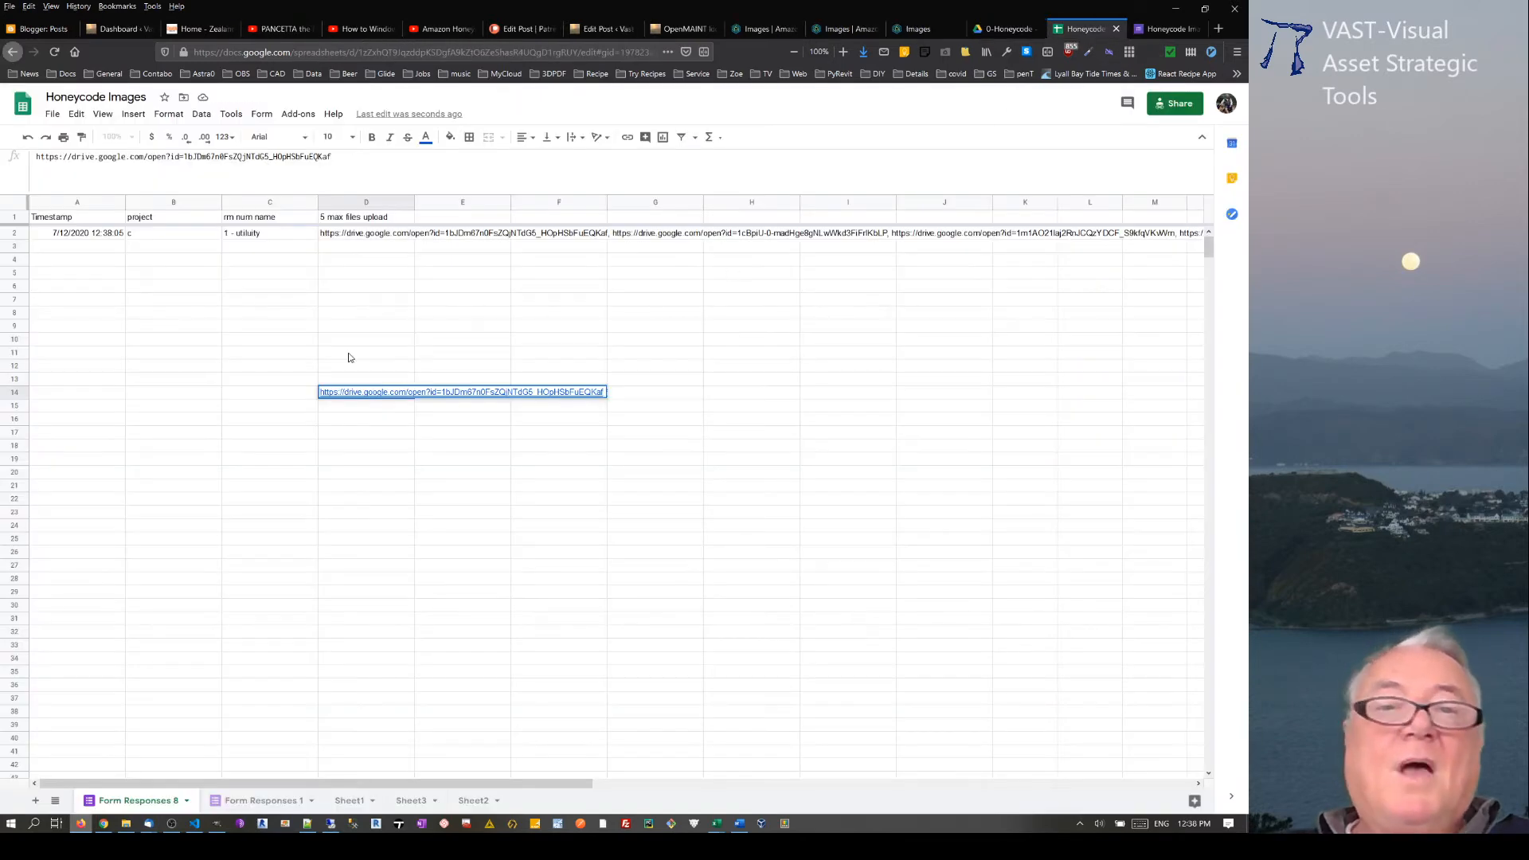
Step: Enter the formula =split(D2,",") in E2 to separate the uploaded file links into columns
left_click_drag(351, 335, 353, 327)
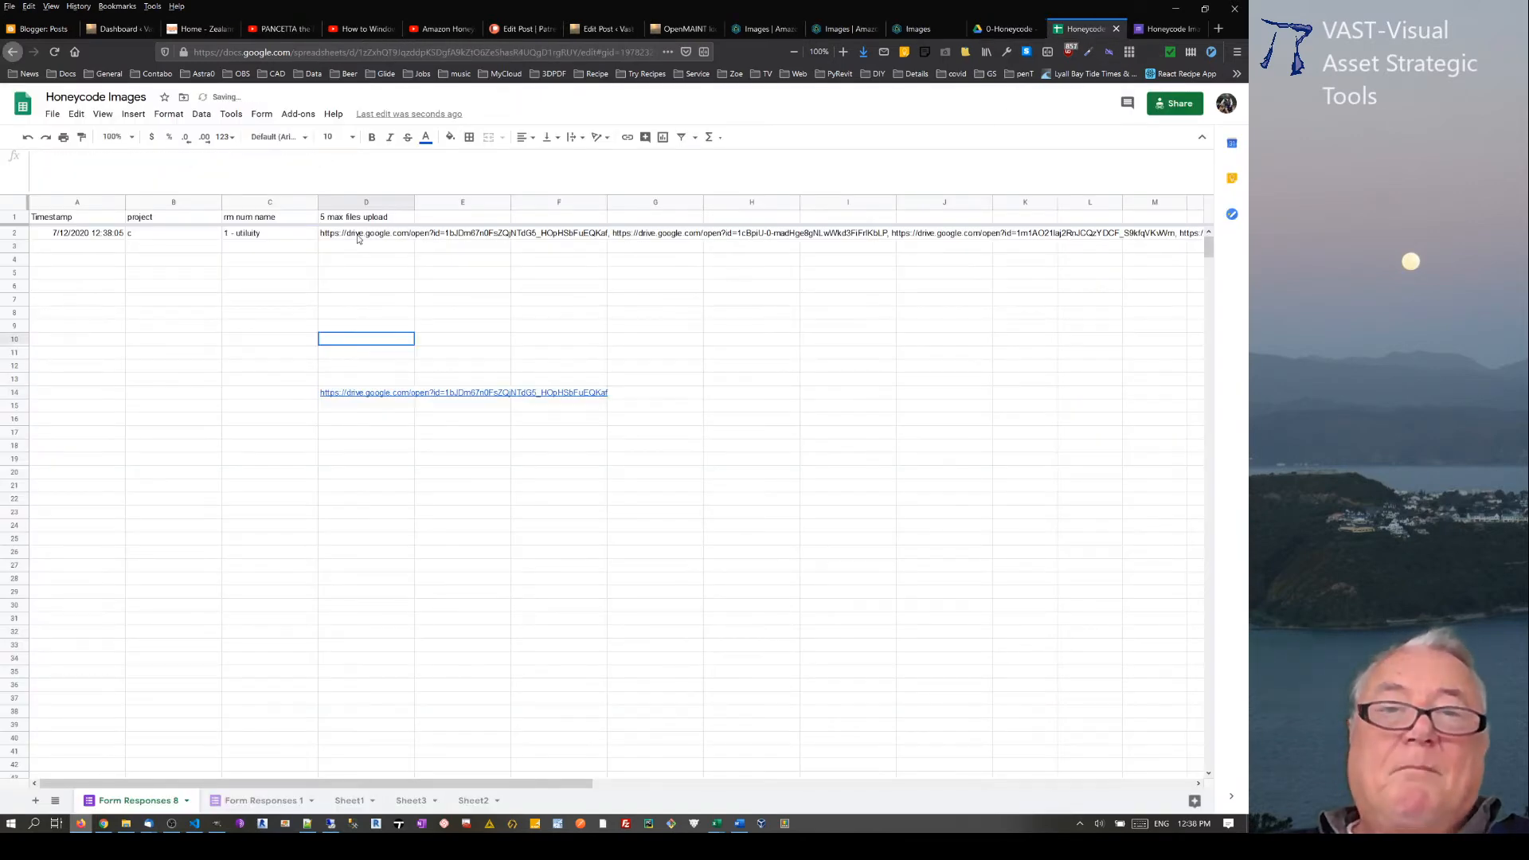
left_click(447, 234)
type("=")
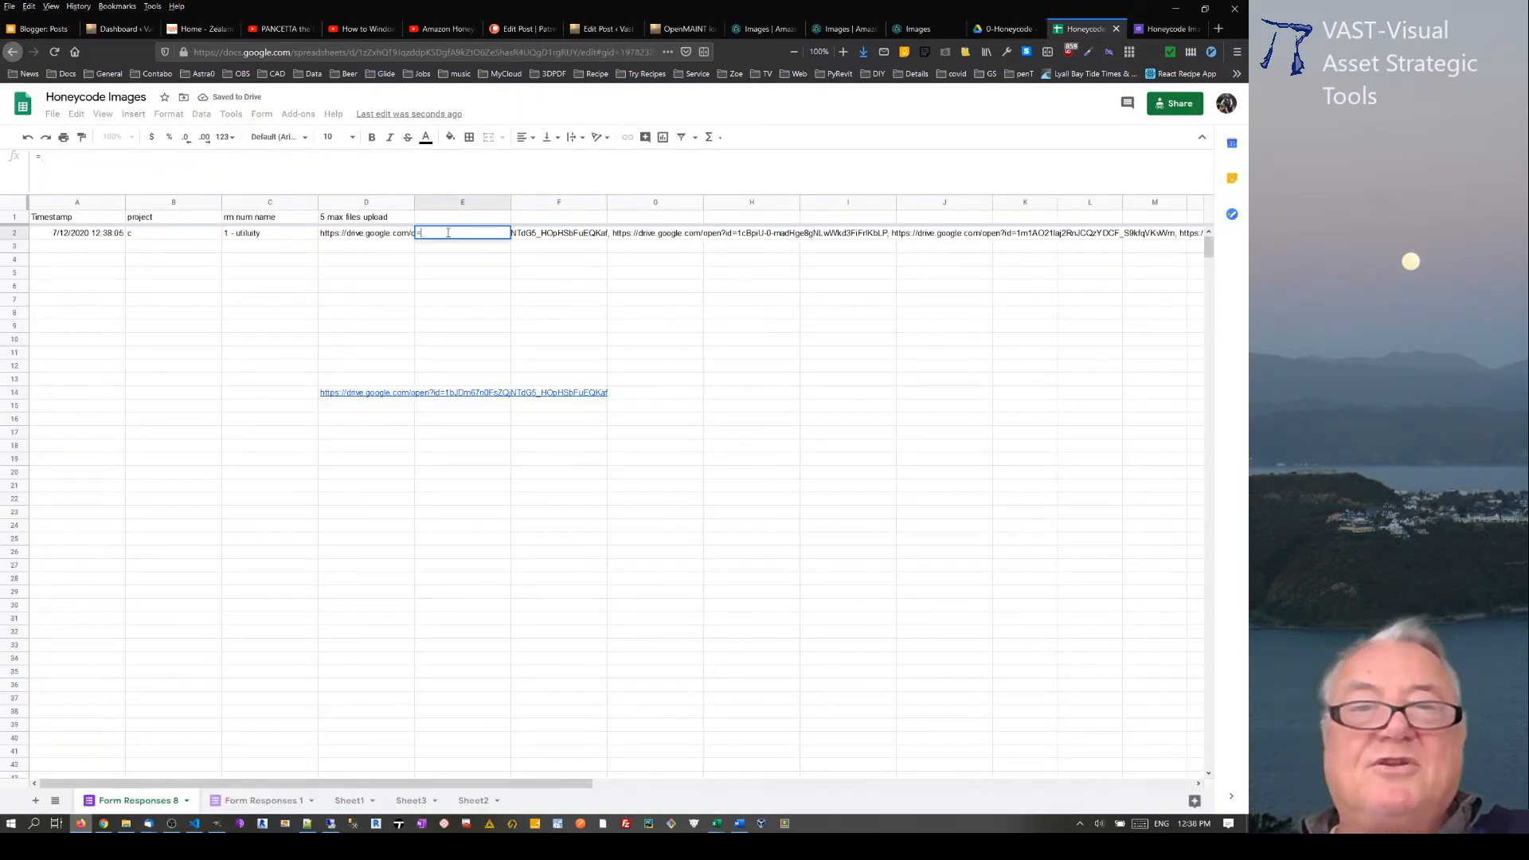
type("sp")
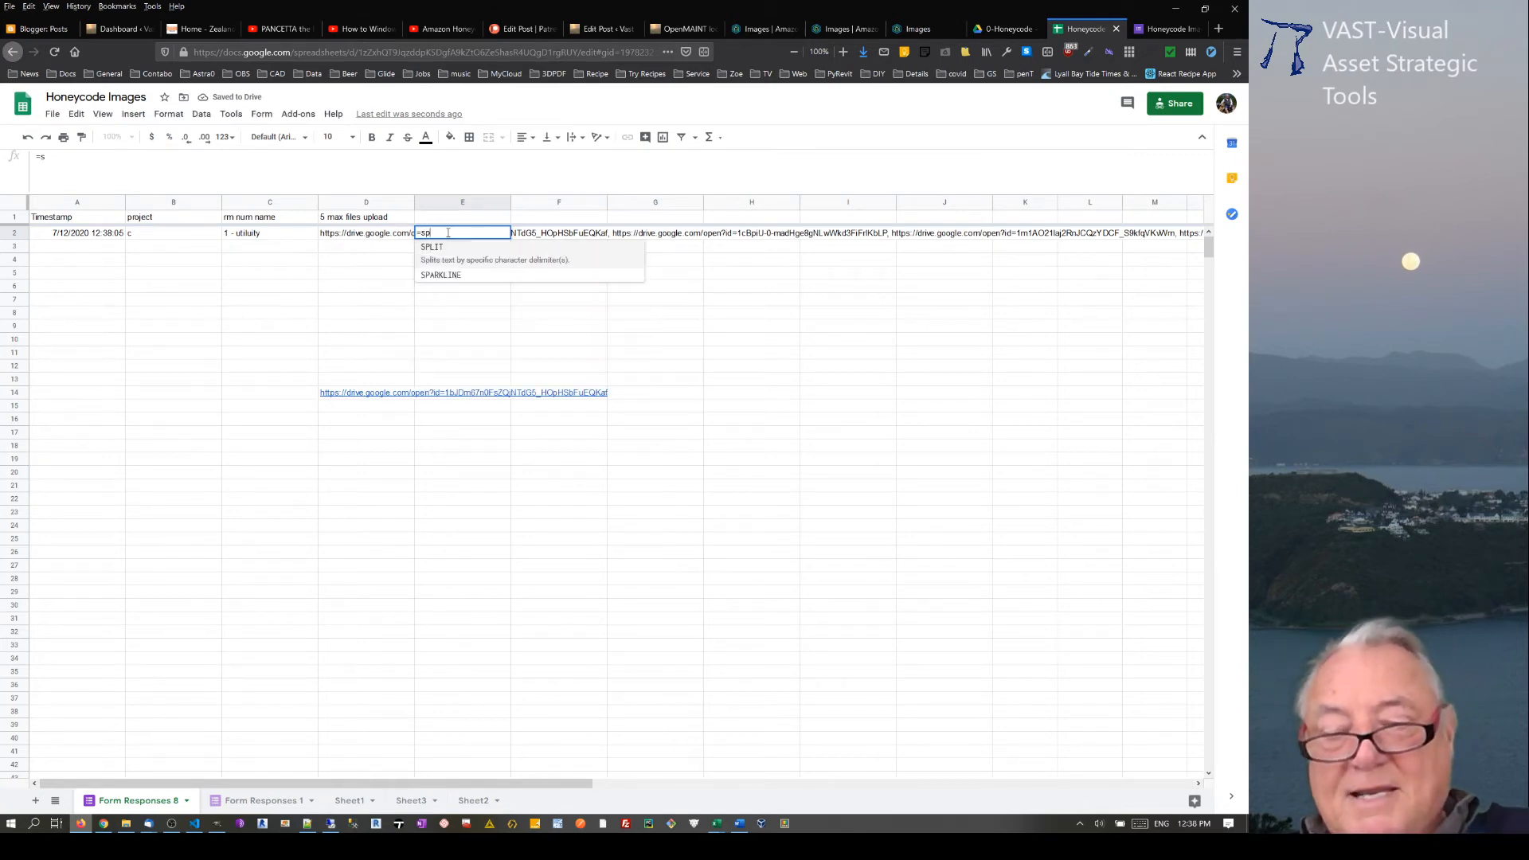
type("lit(")
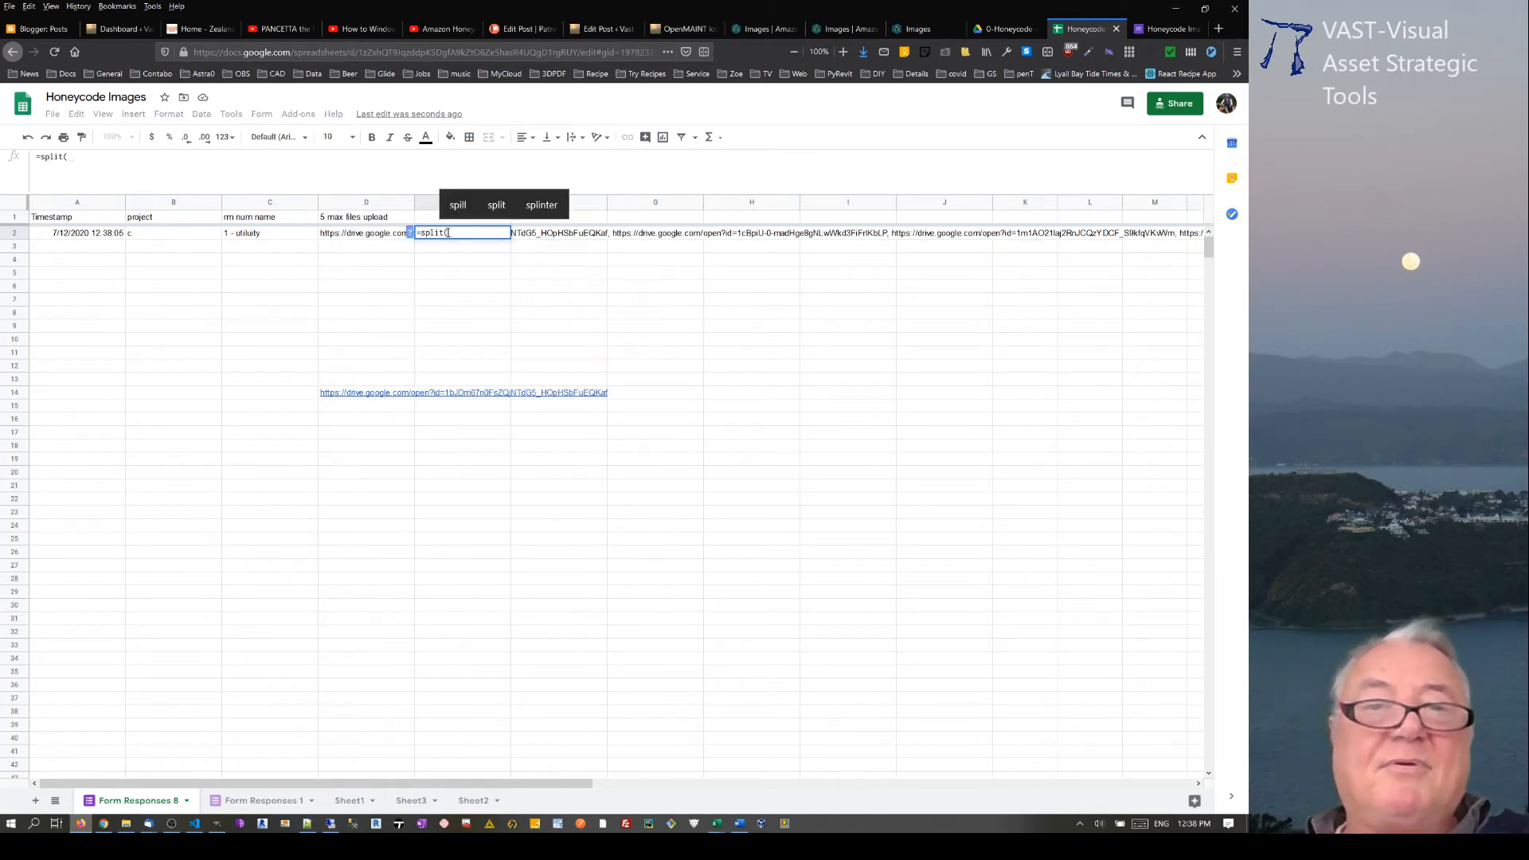
left_click(379, 234)
type(",")
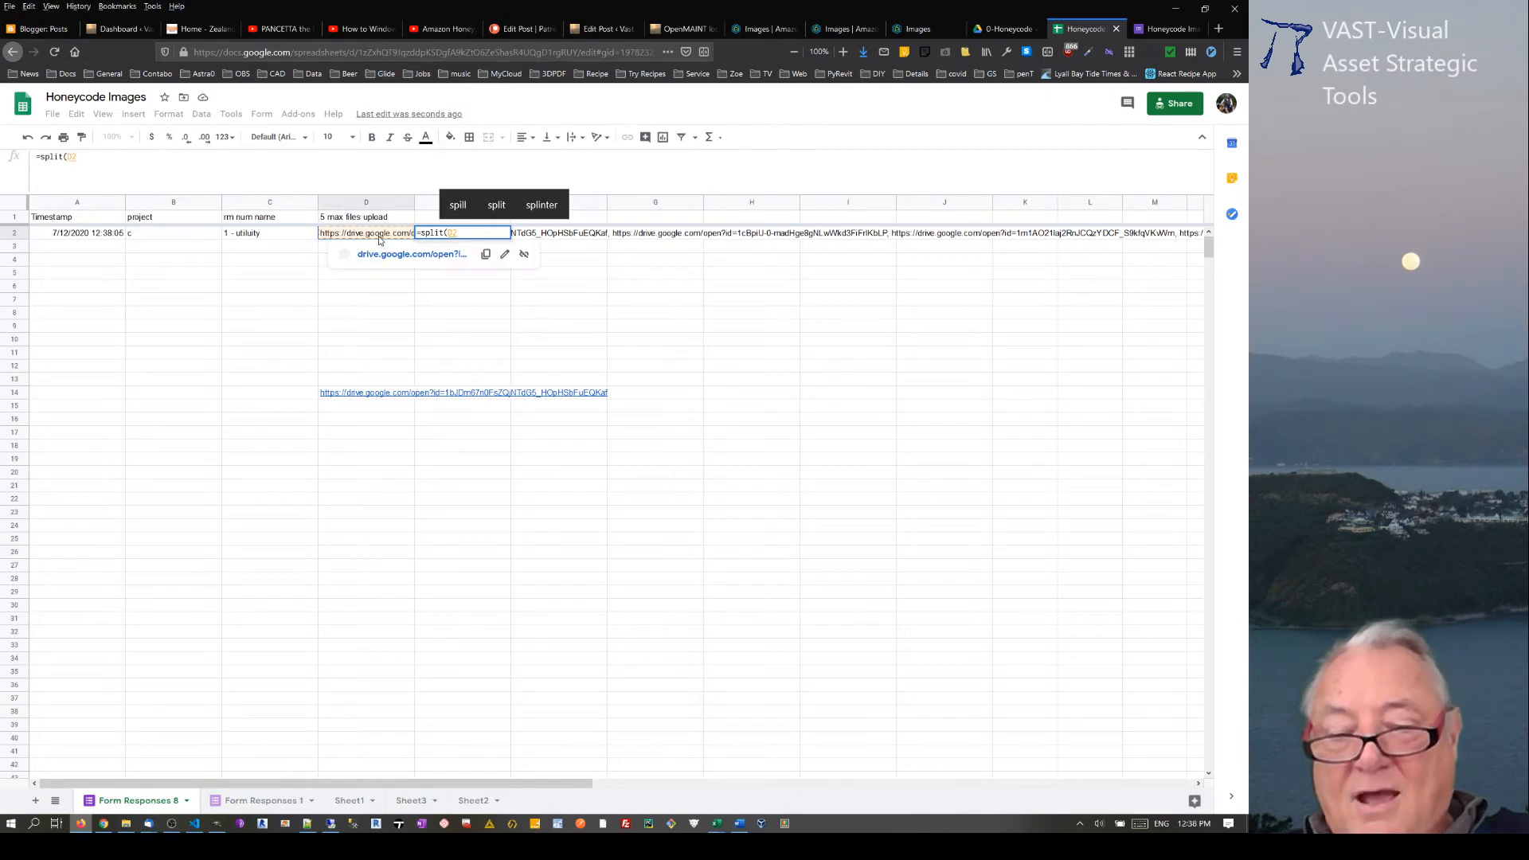
type("\"")
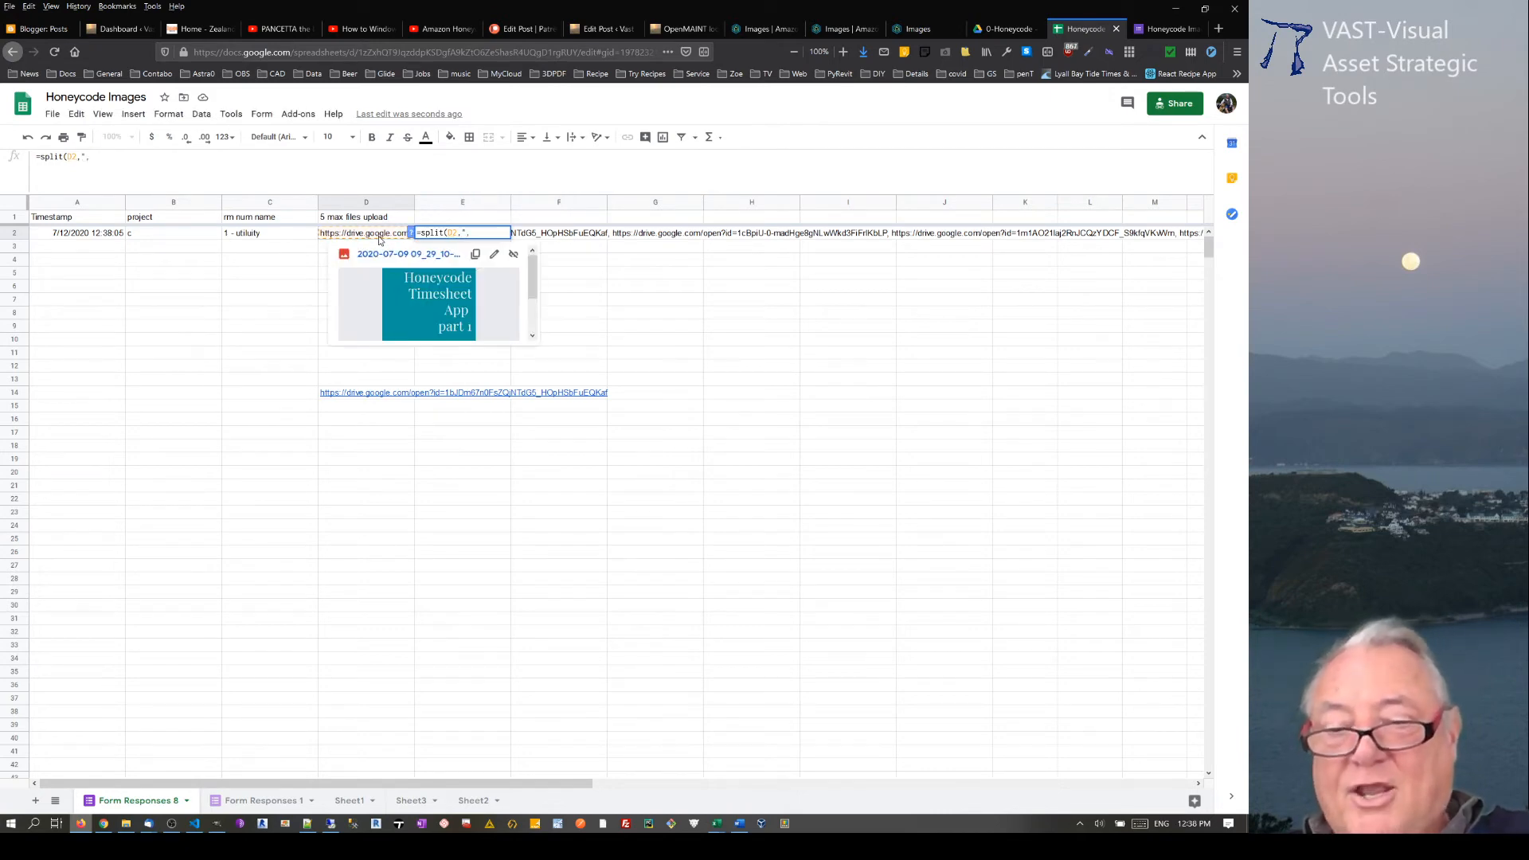
type(",\")")
key("Return")
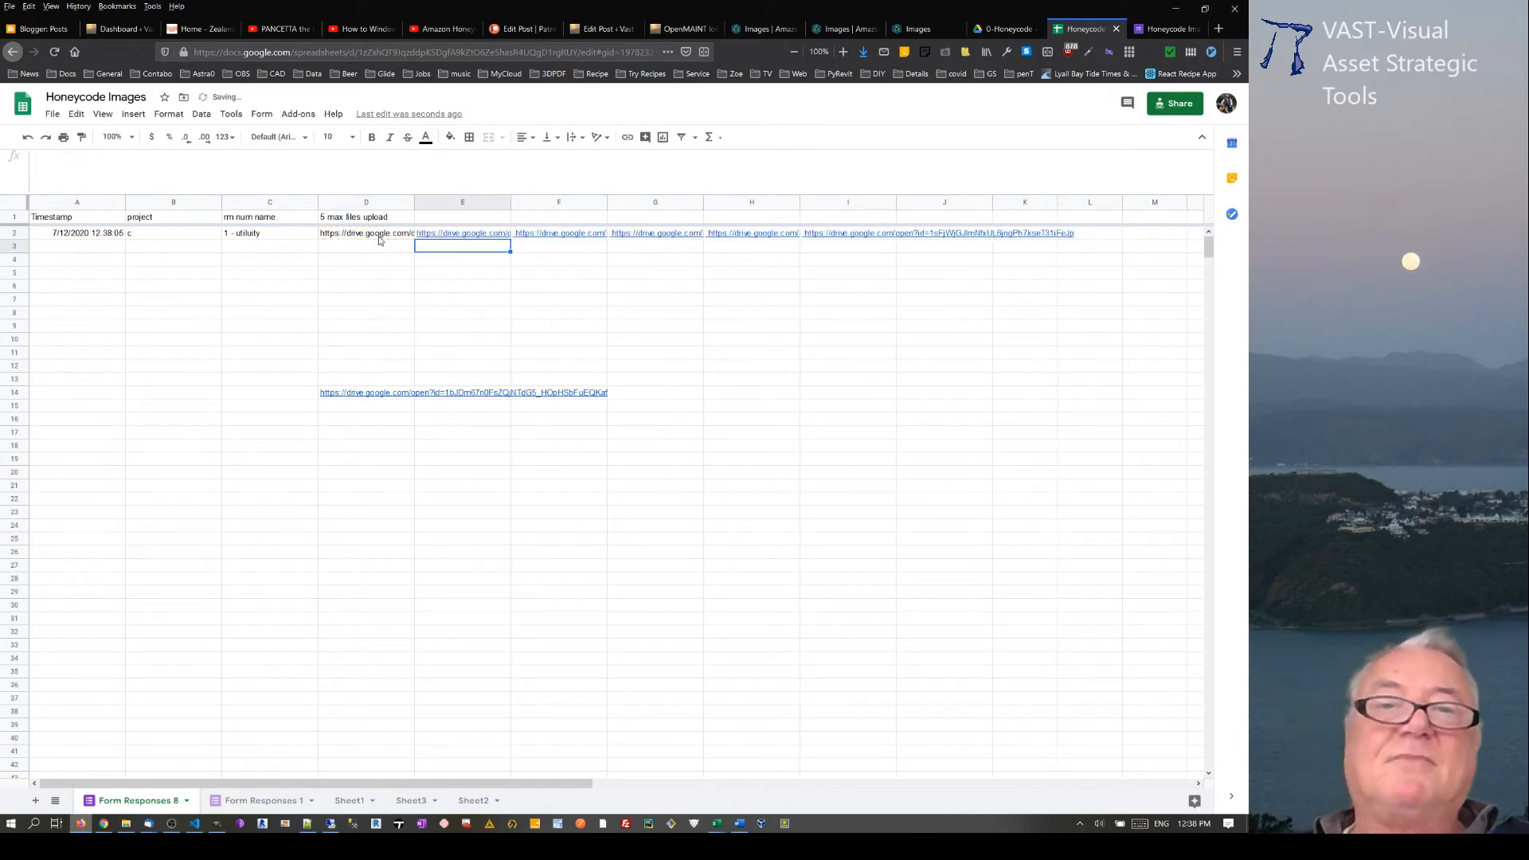
Step: Label the split link columns 1, 2, 3, 4 and 5 in the header cells E1 to I1
left_click(463, 218)
type("1")
key("Tab")
type("2")
key("Tab")
type("3")
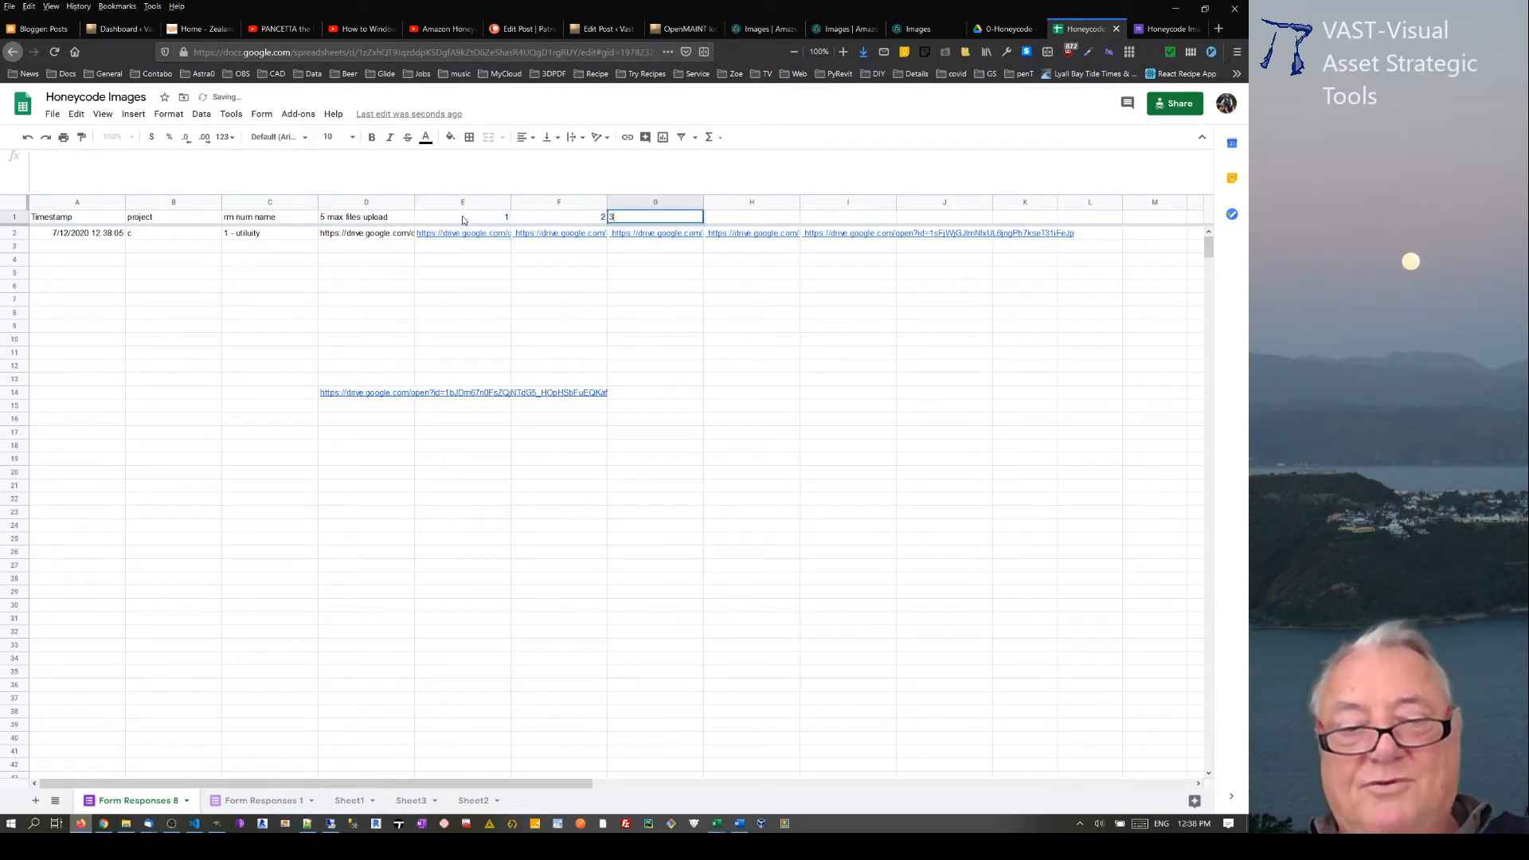
key("Tab")
type("4")
key("Tab")
type("5")
left_click(629, 380)
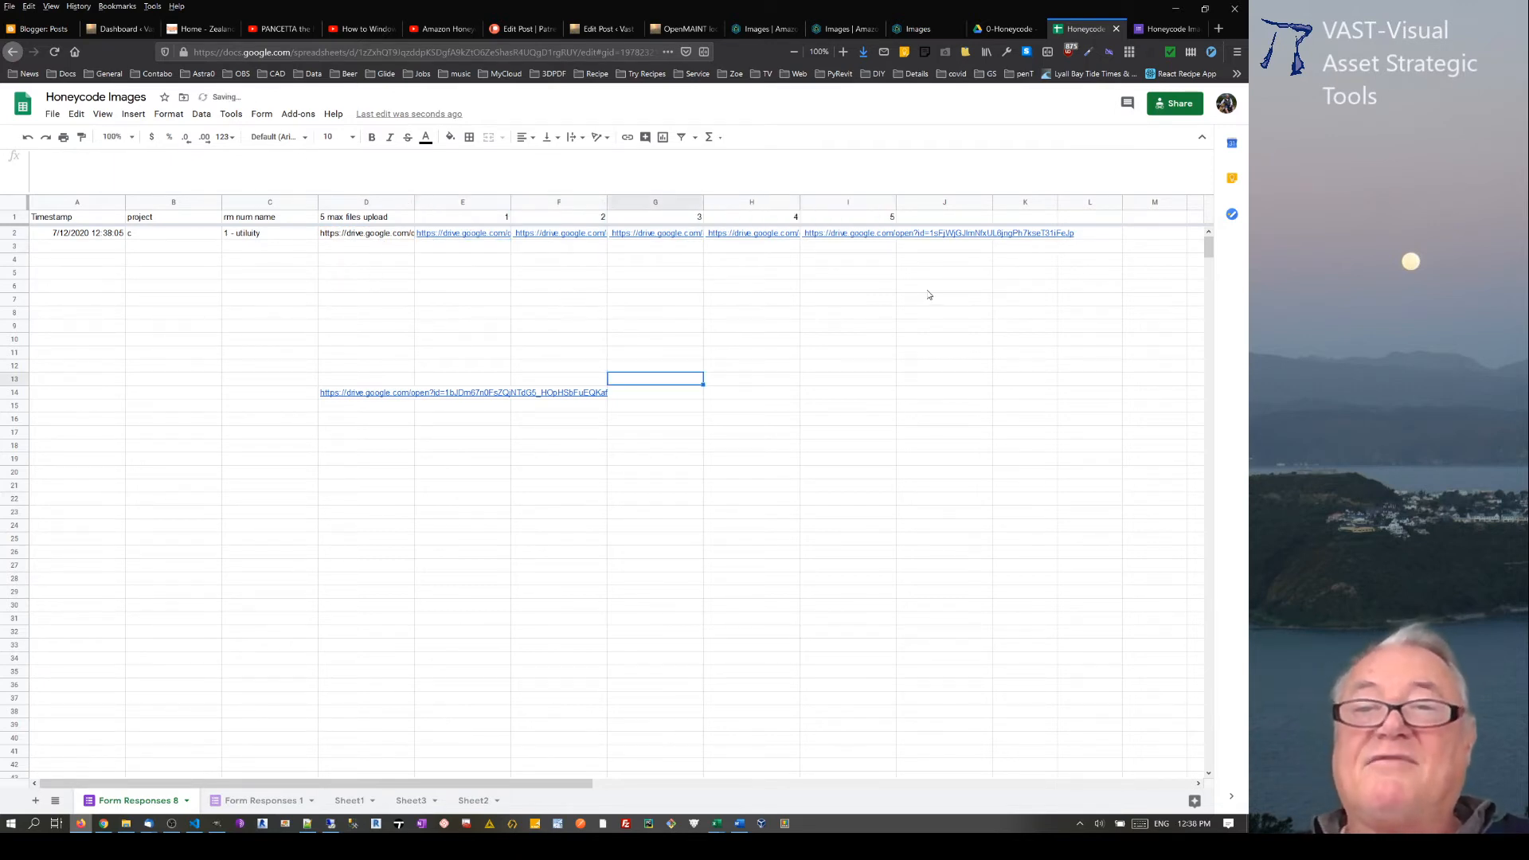
Step: Delete the test link in D14 by clearing the cells D12 to D17
left_click_drag(373, 368, 358, 428)
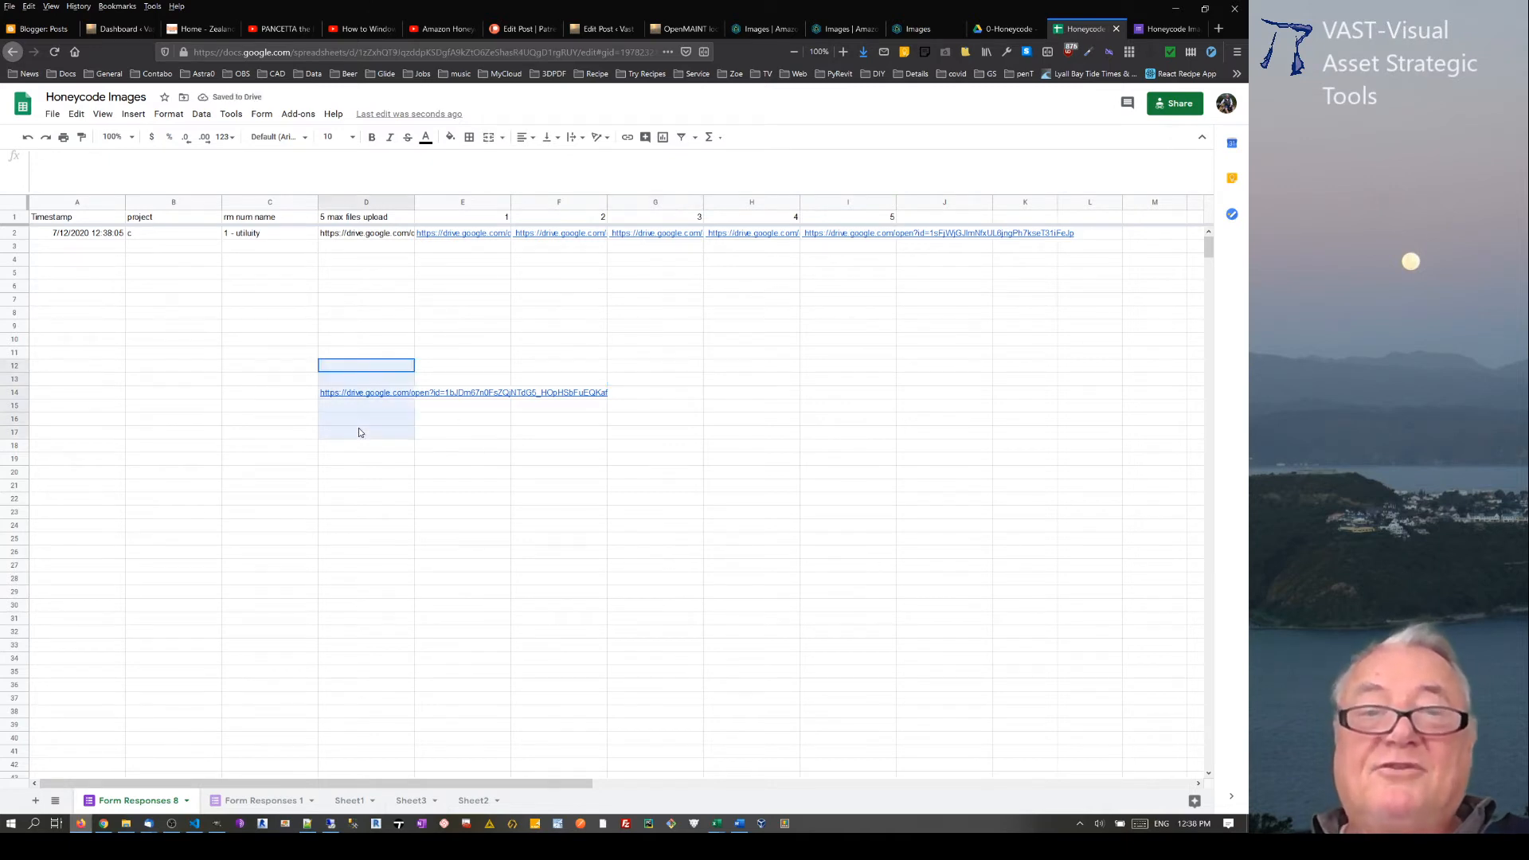
key("Delete")
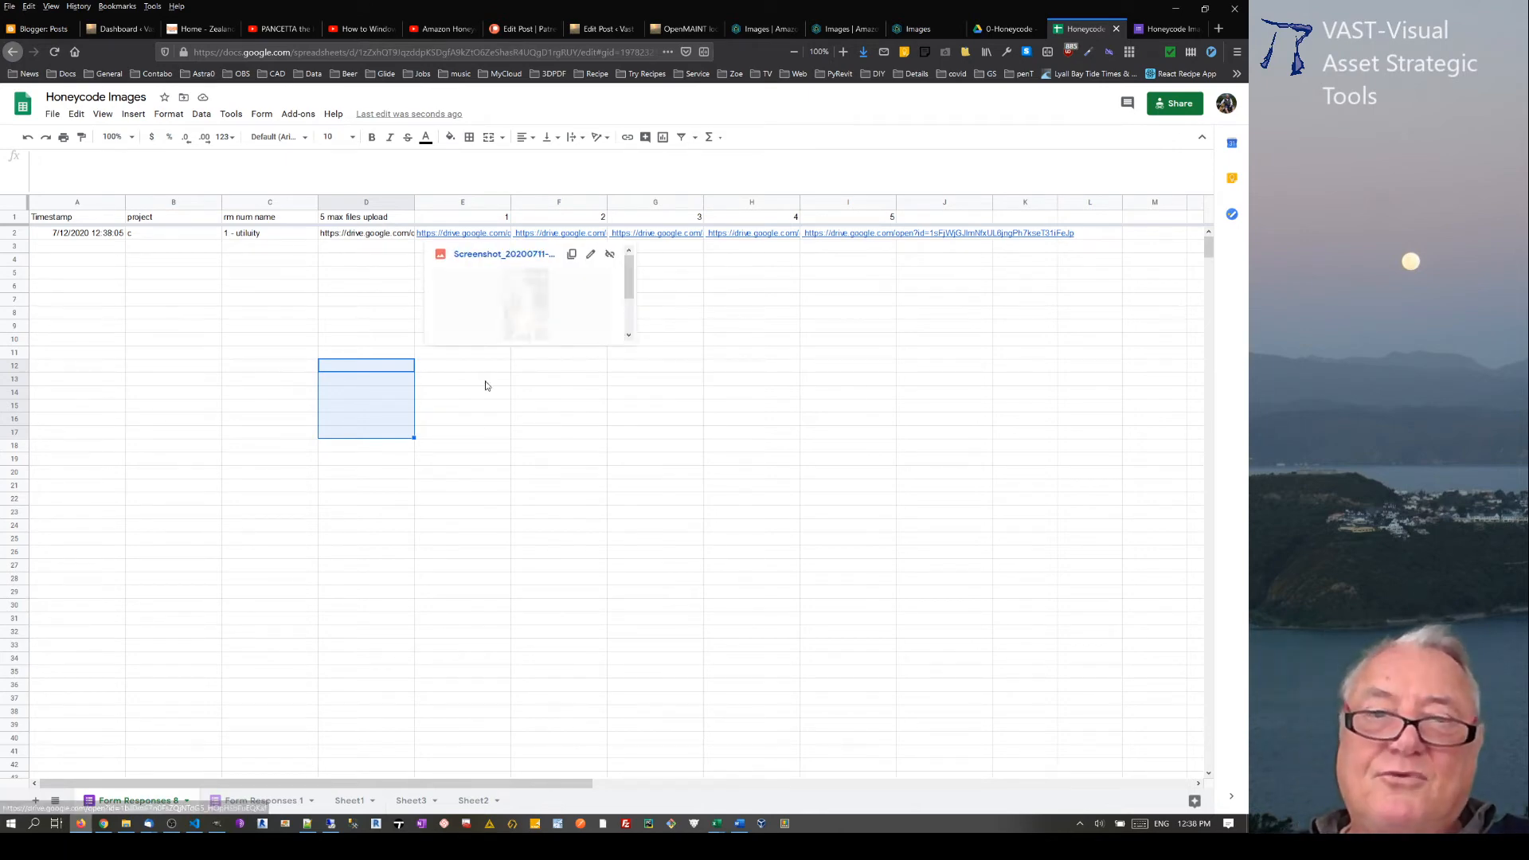
Step: Wrap the split formula in E2 in an array formula: =arrayformula(split(D2,","))
left_click(457, 233)
left_click(42, 158)
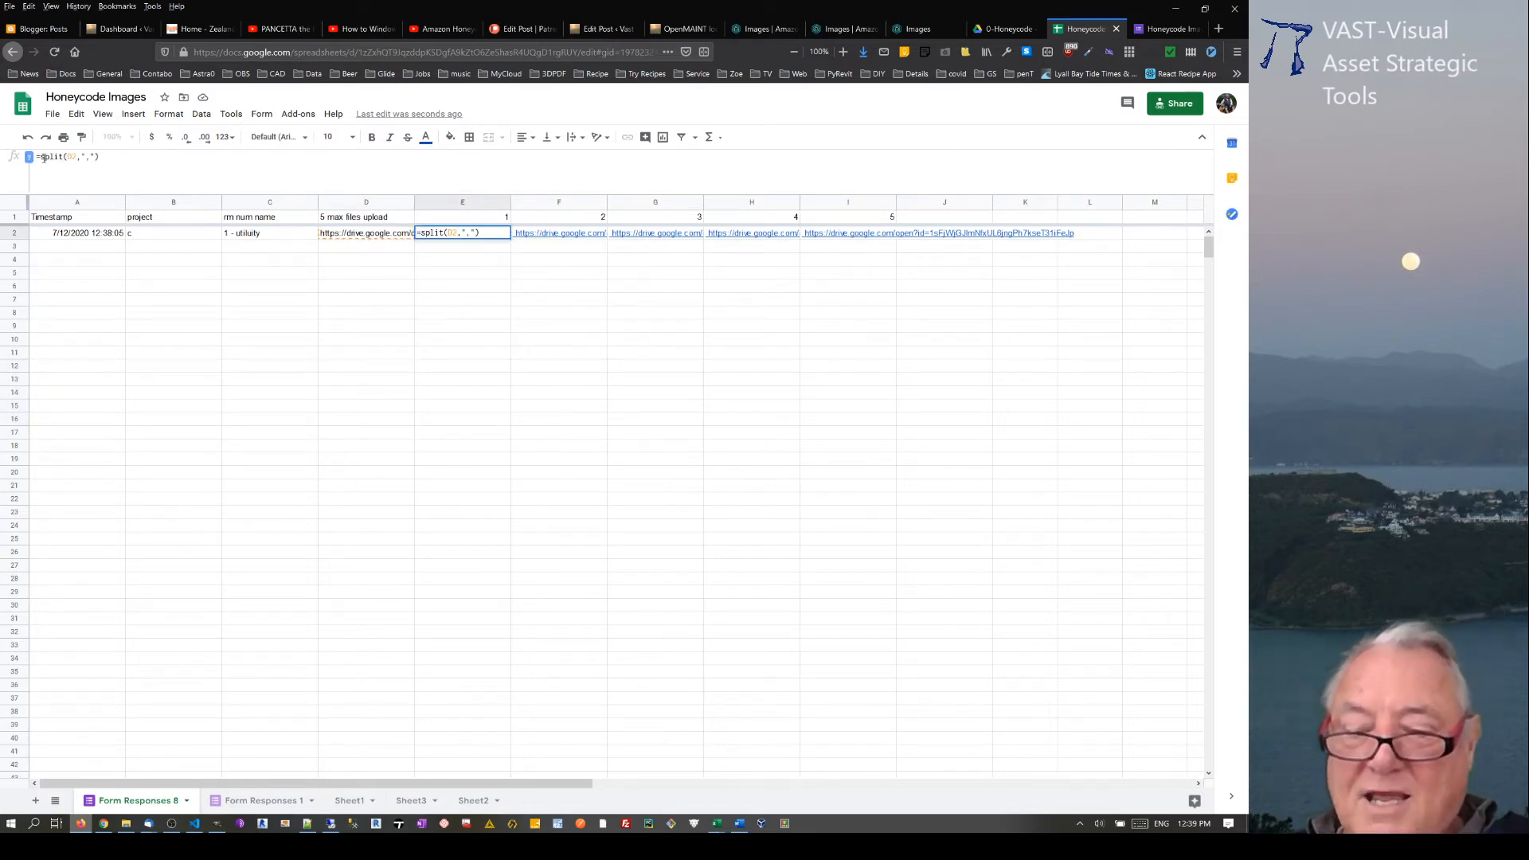
type("arrayf")
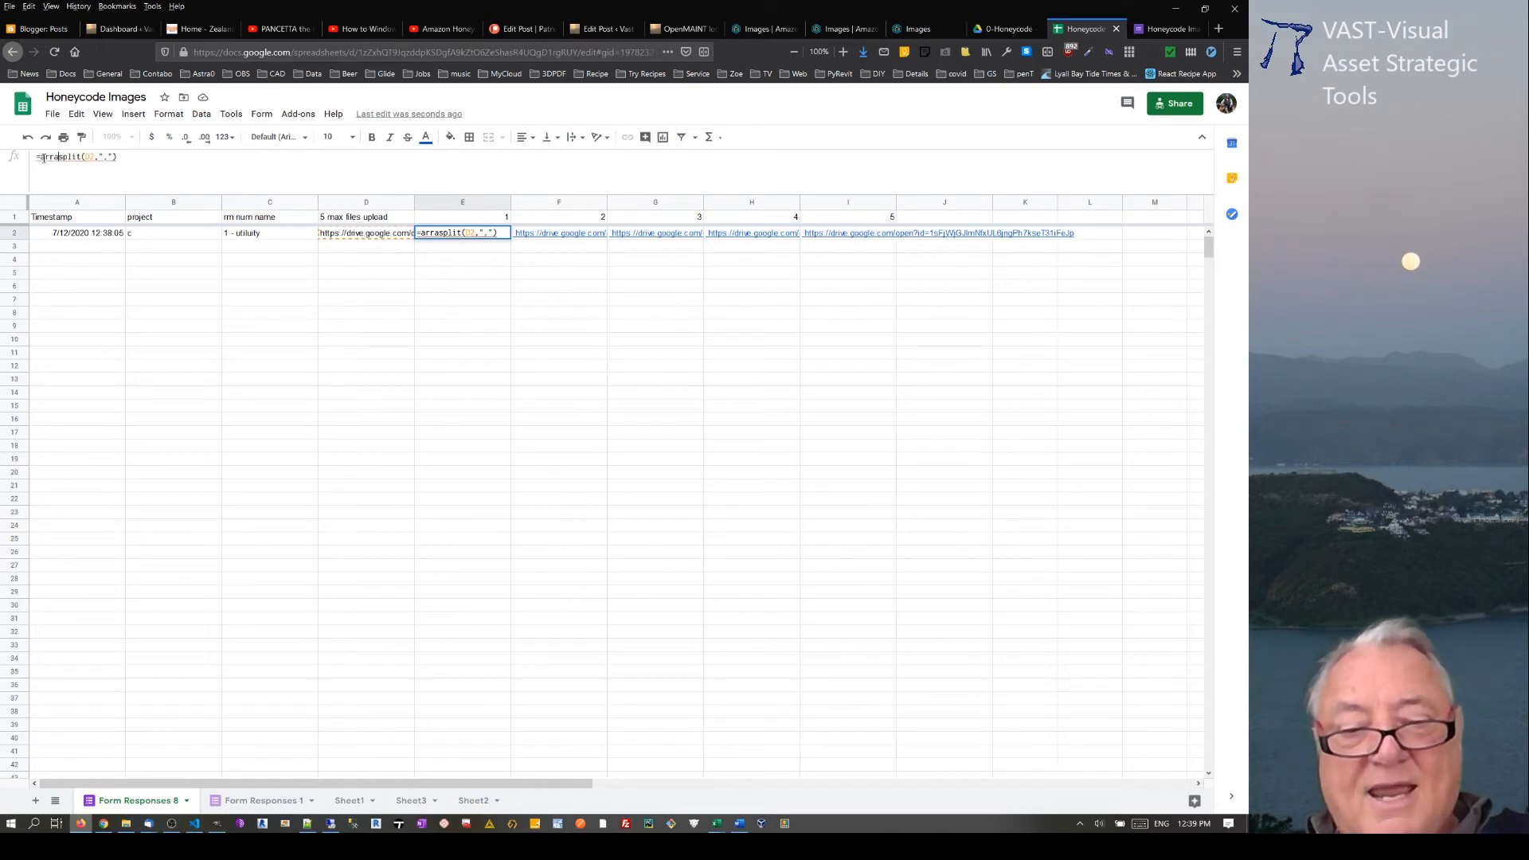
type("orm")
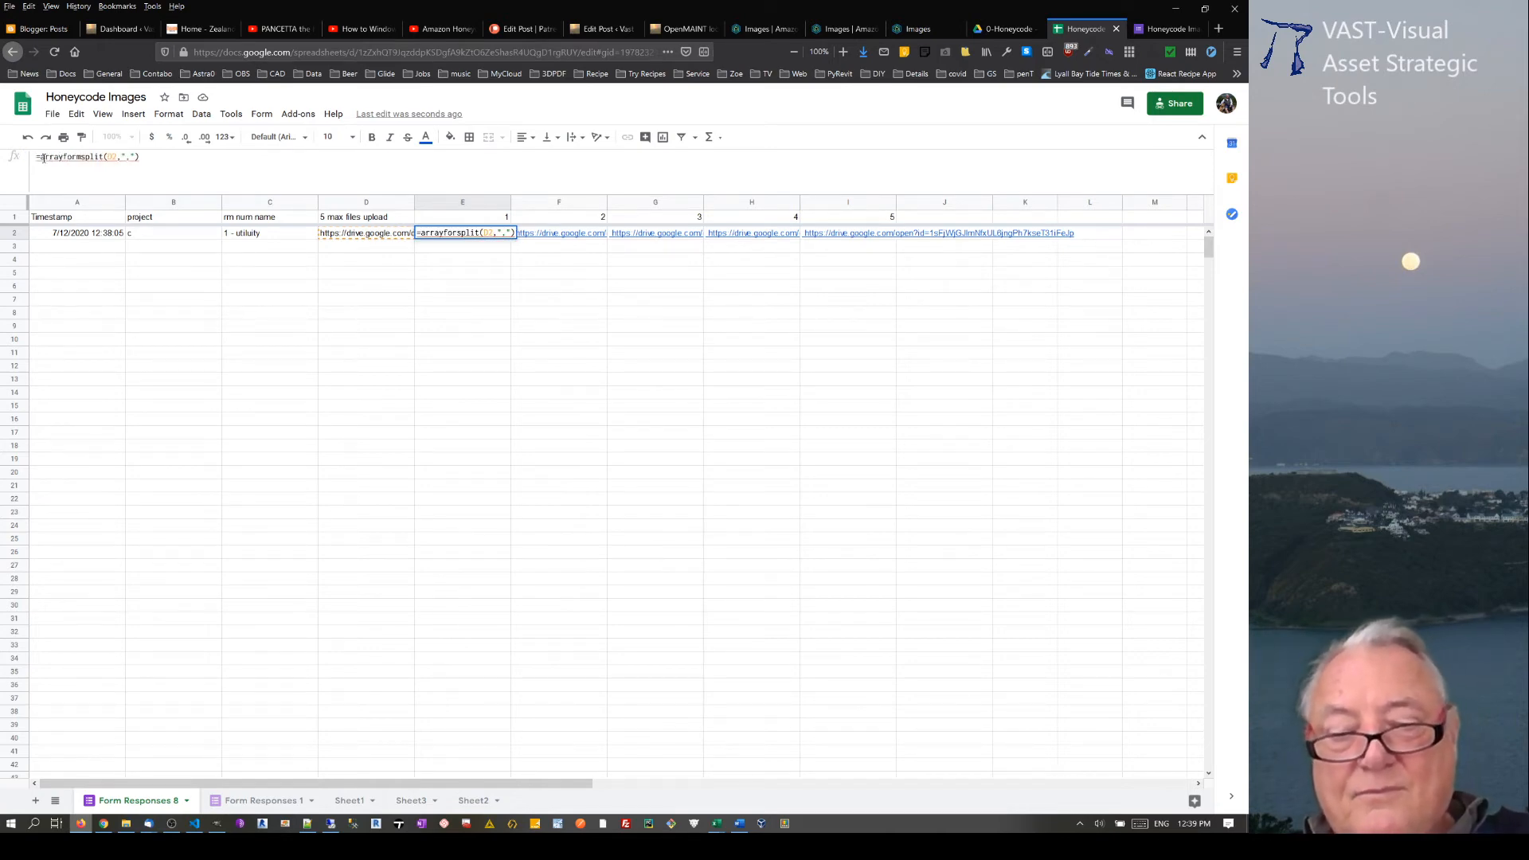
type("ula(")
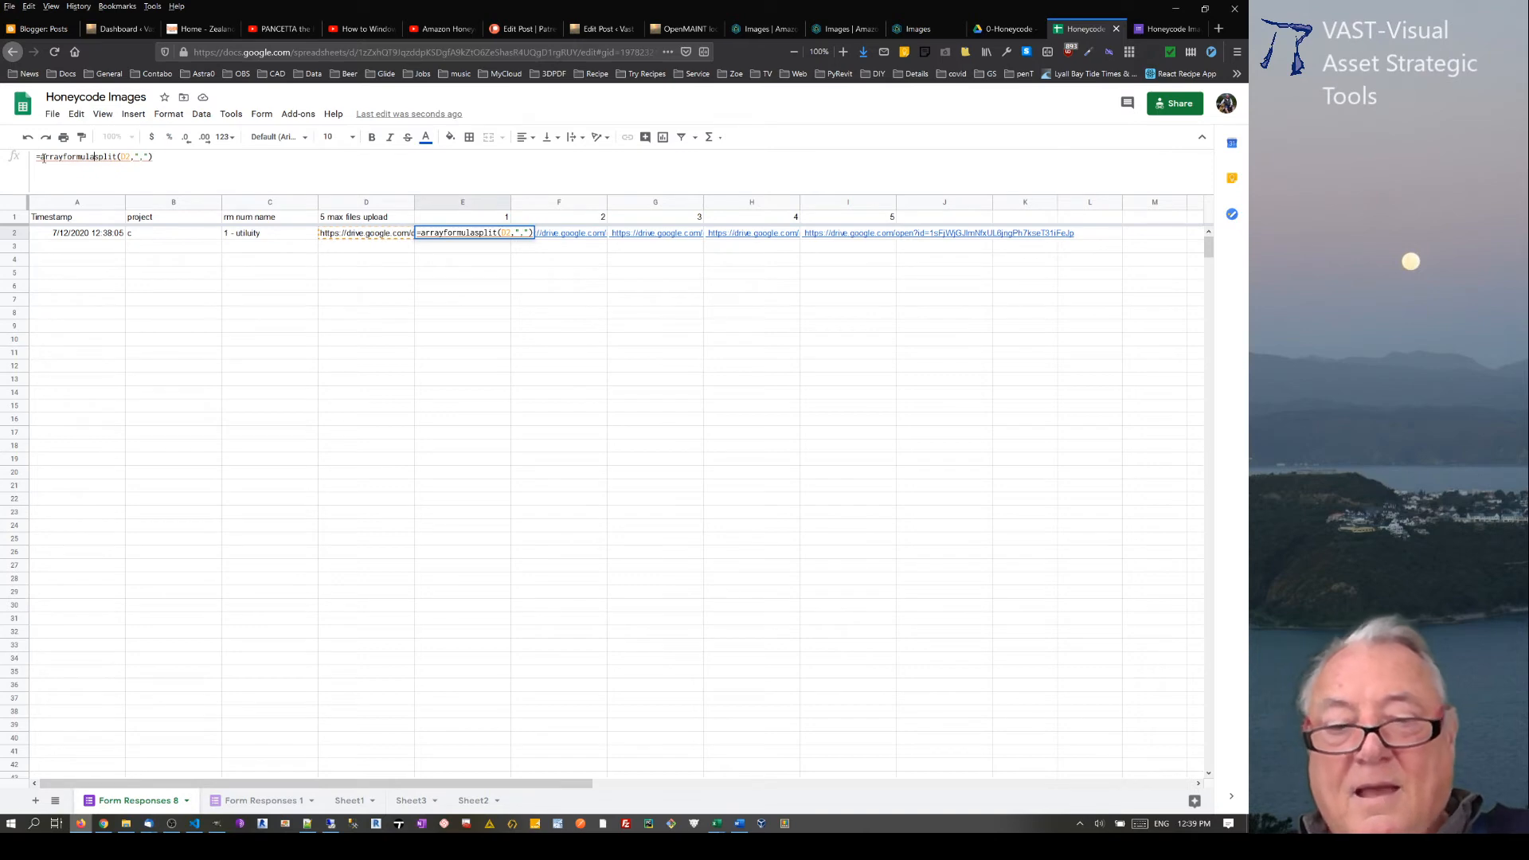
left_click(202, 163)
type(")")
key("Return")
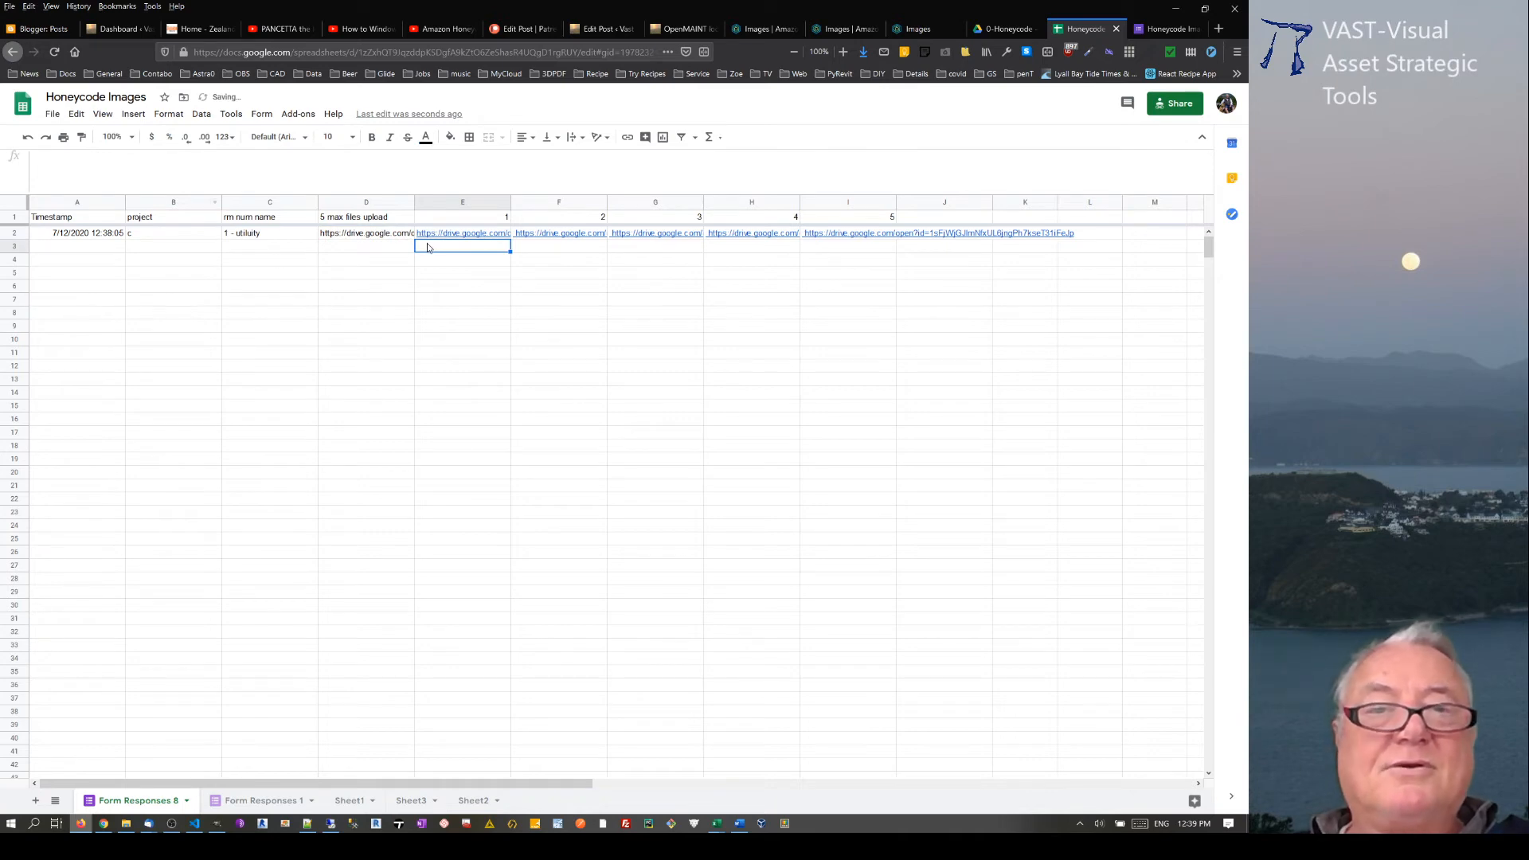
key("Up")
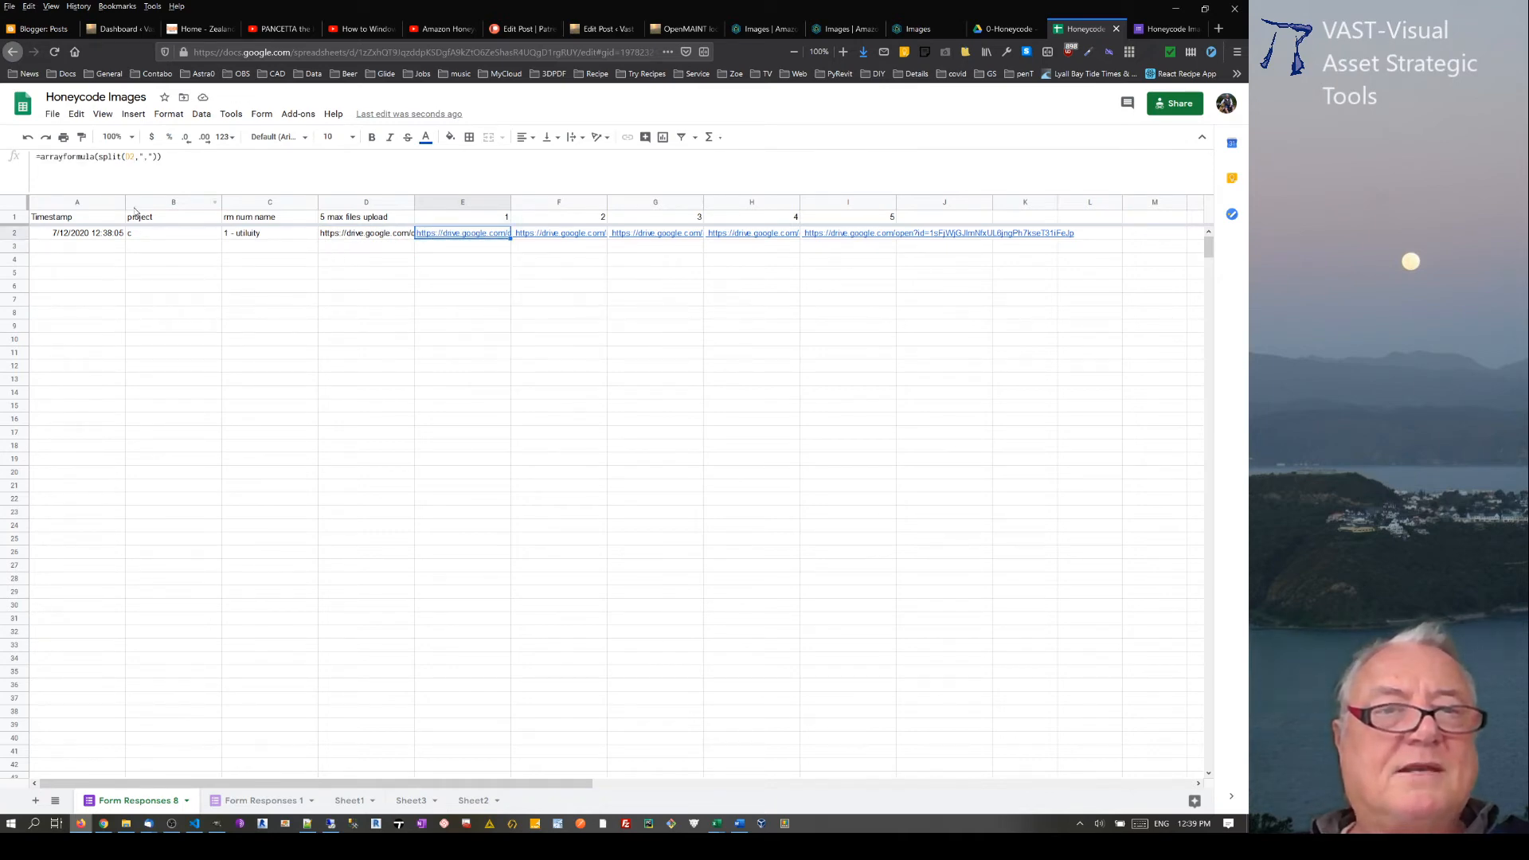
Step: View the Form Responses 1 sheet, copy =Arrayformula(SPLIT(D2:D,",")) from the Notepad++ notes and return to the spreadsheet
left_click(233, 801)
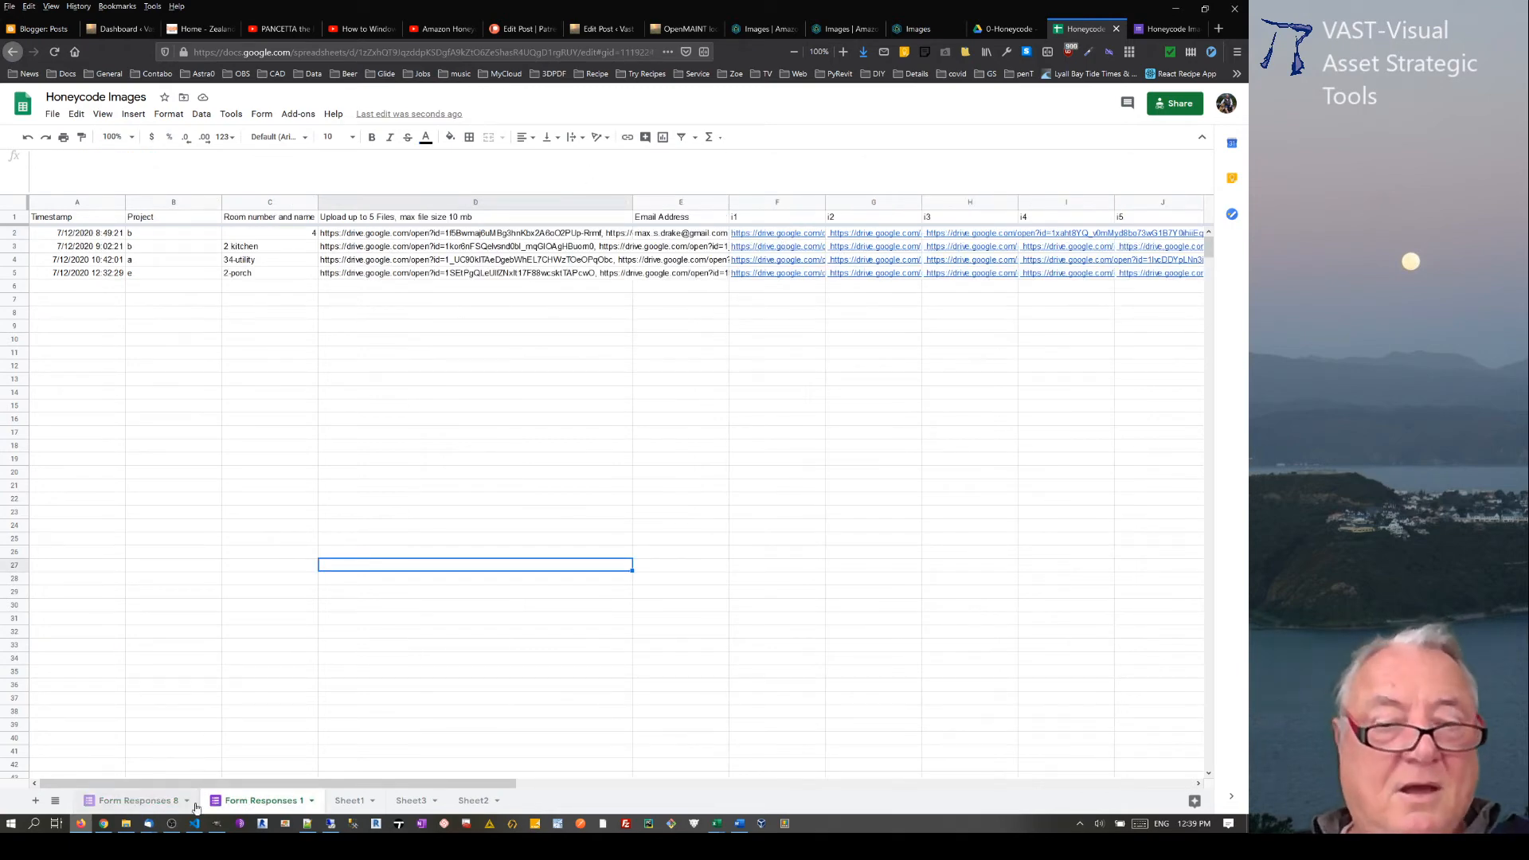
left_click(306, 824)
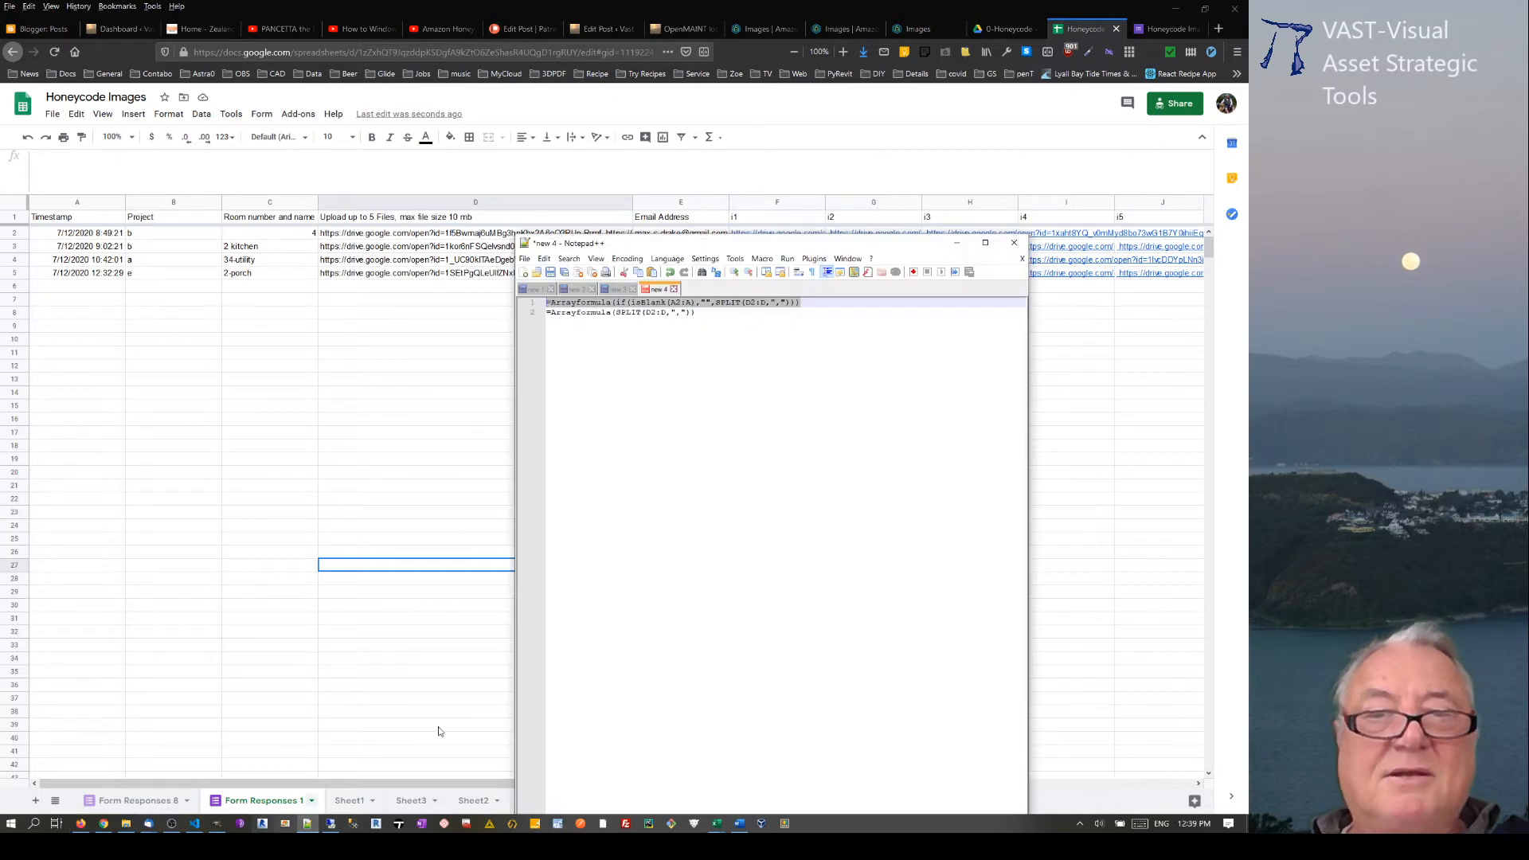
left_click(720, 334)
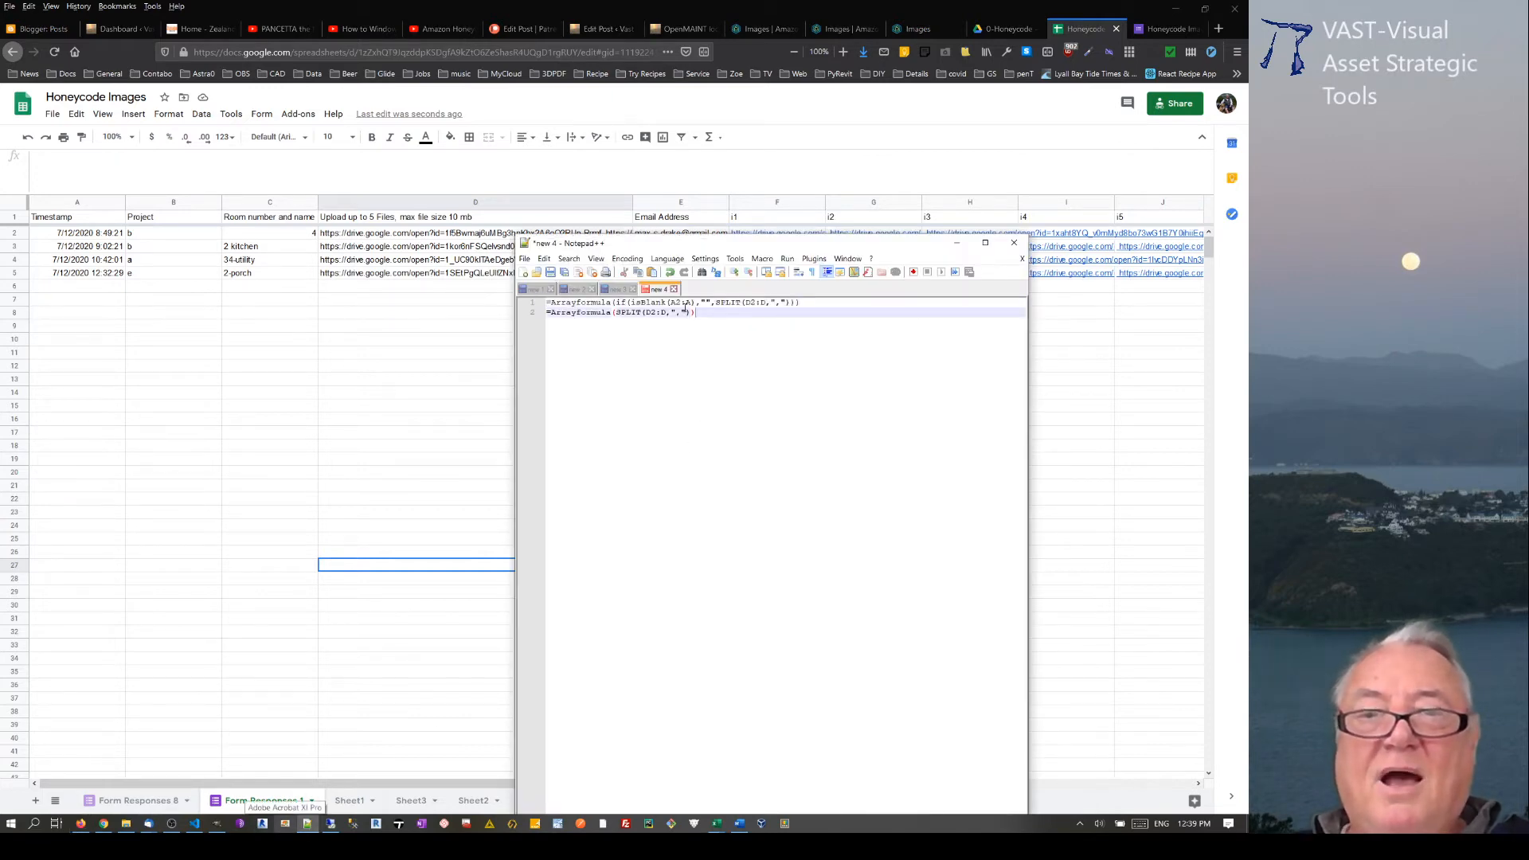
left_click(527, 314)
left_click(427, 352)
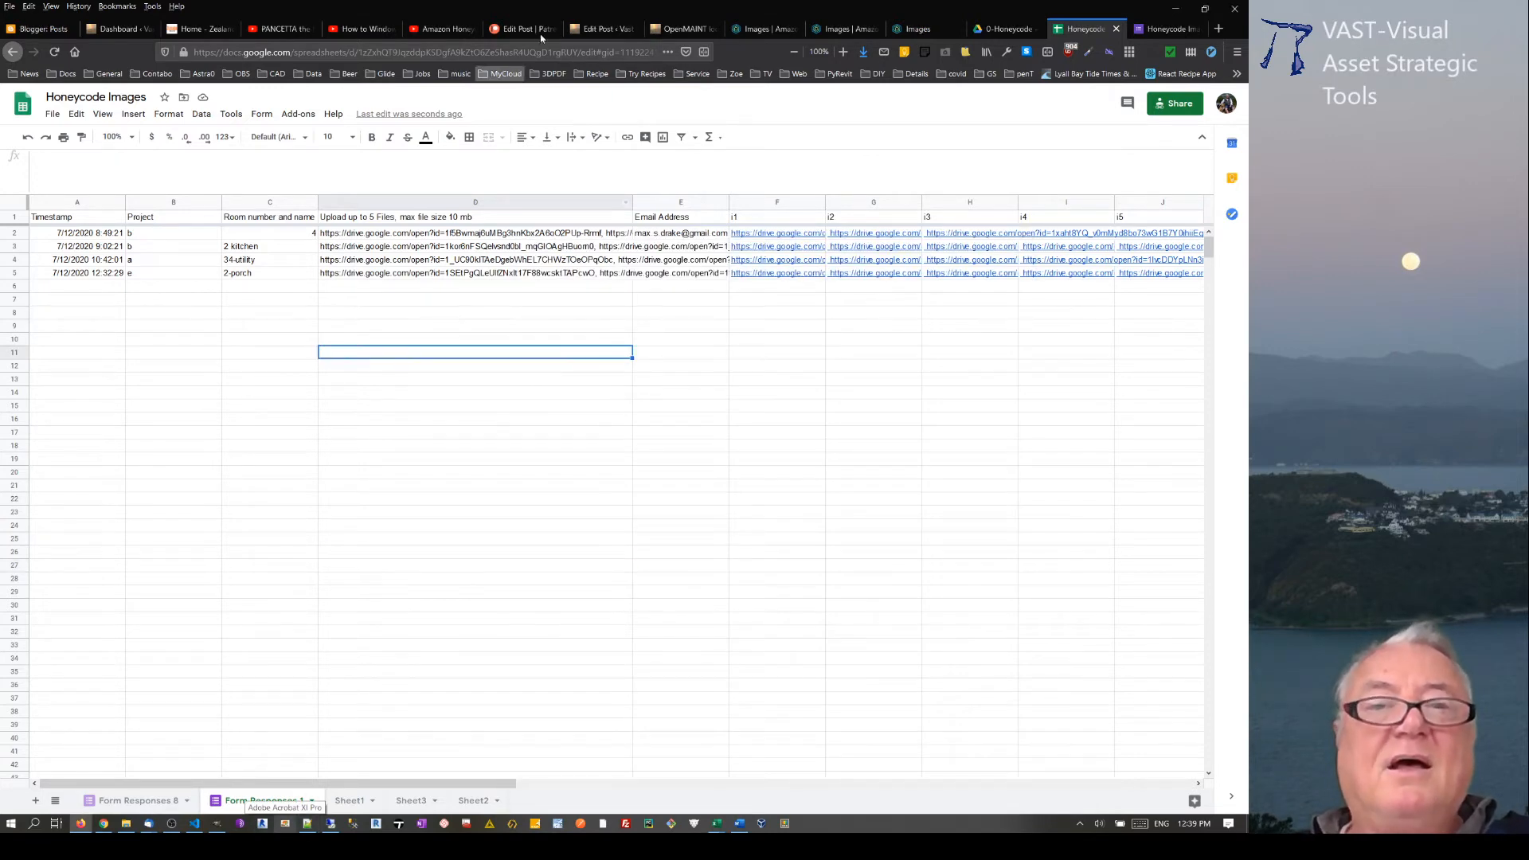
Step: Replace the formula in E2 of the Form Responses 8 sheet with =Arrayformula(SPLIT(D2:D,","))
left_click(143, 800)
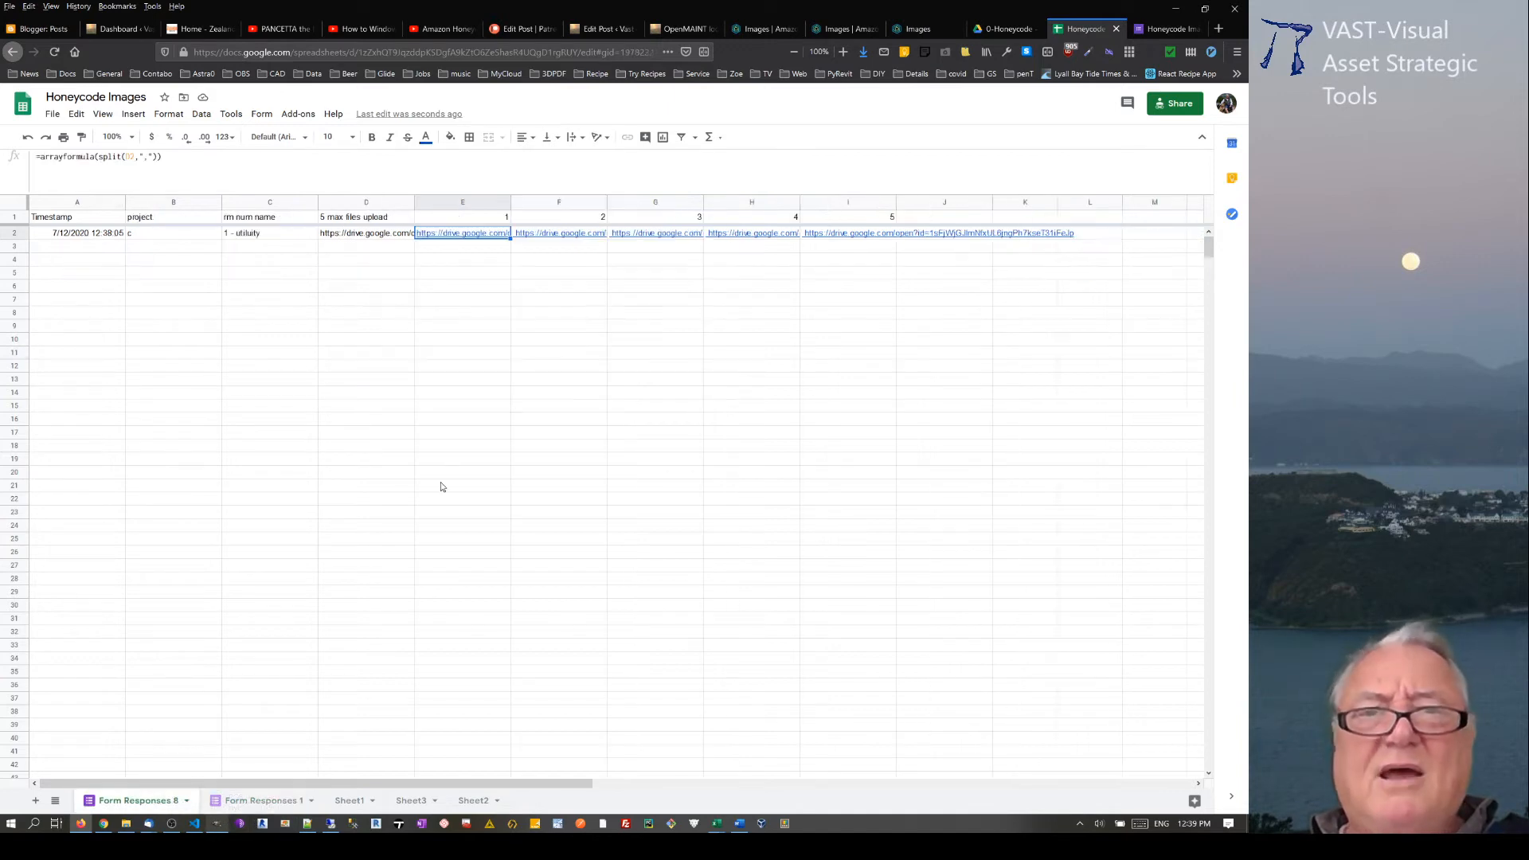
left_click_drag(228, 158, 2, 142)
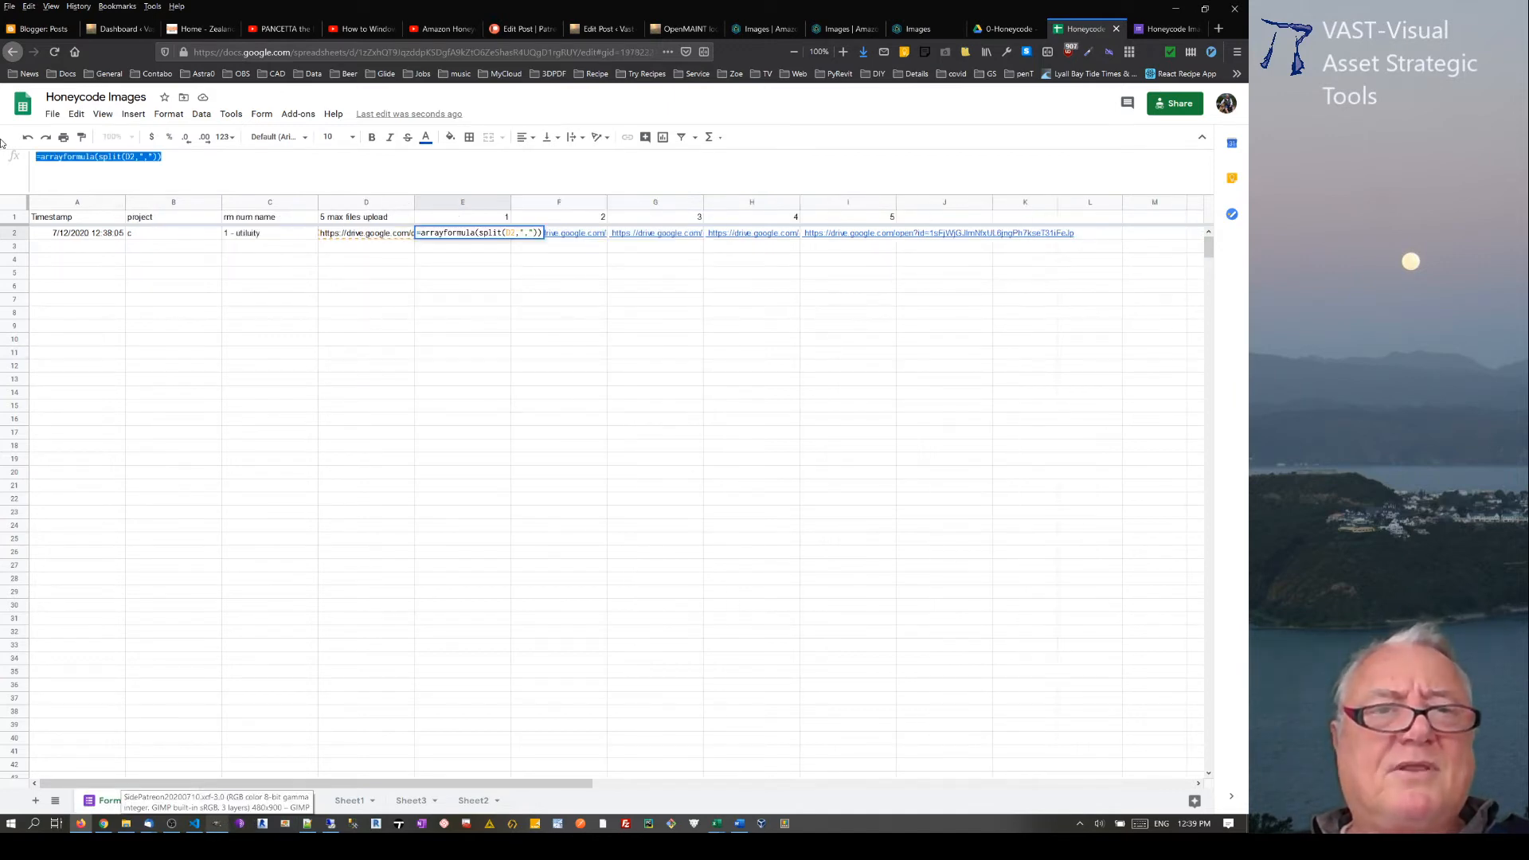
type("=arrayformula(split(D2:D,\",\"))")
key("Return")
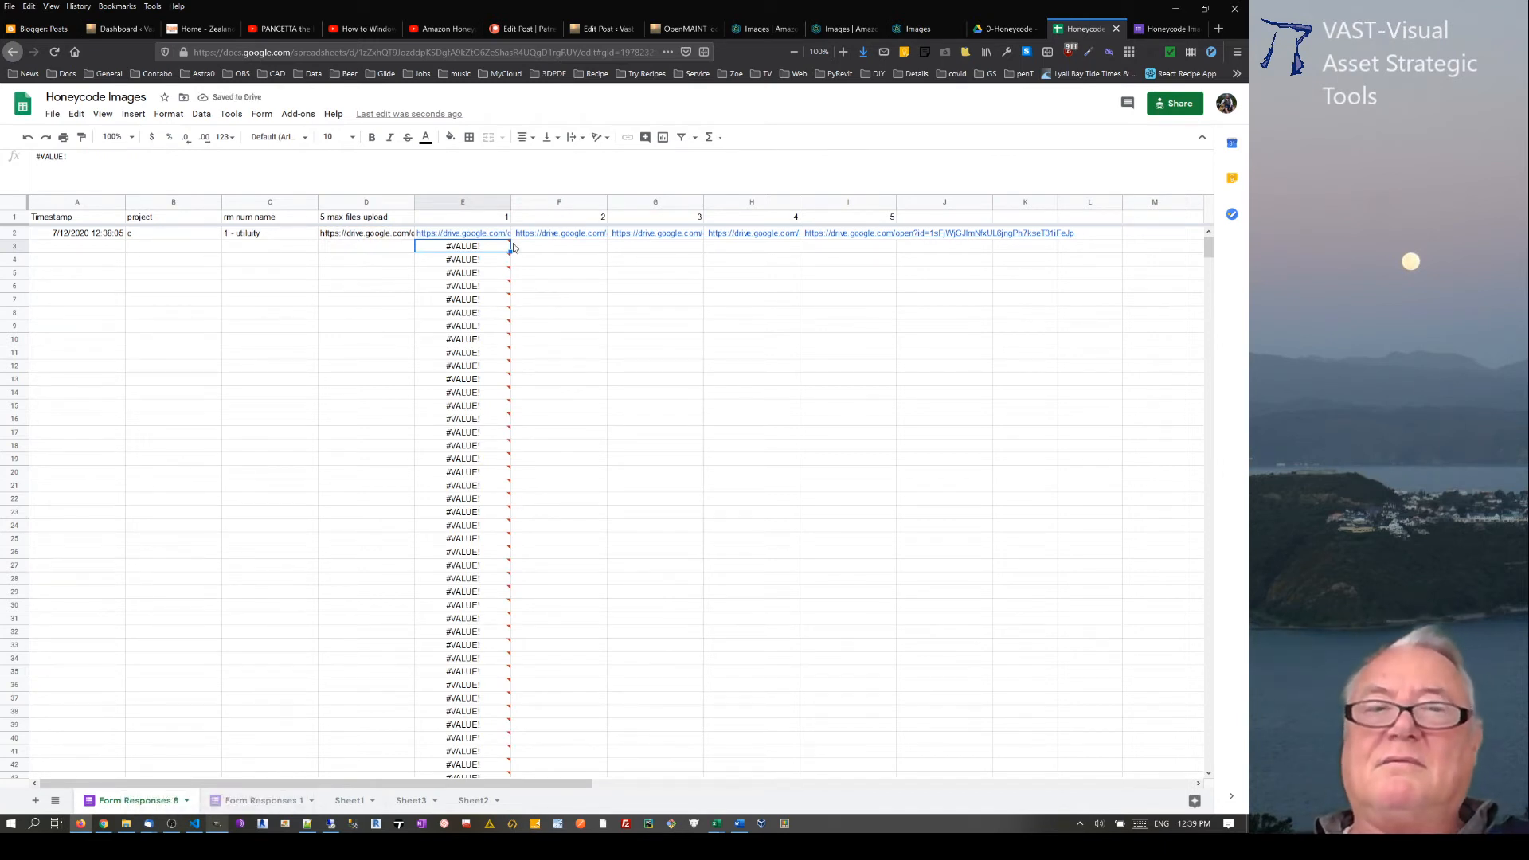
Step: Undo the last two formula changes in E2, back to the plain split formula
left_click(482, 237)
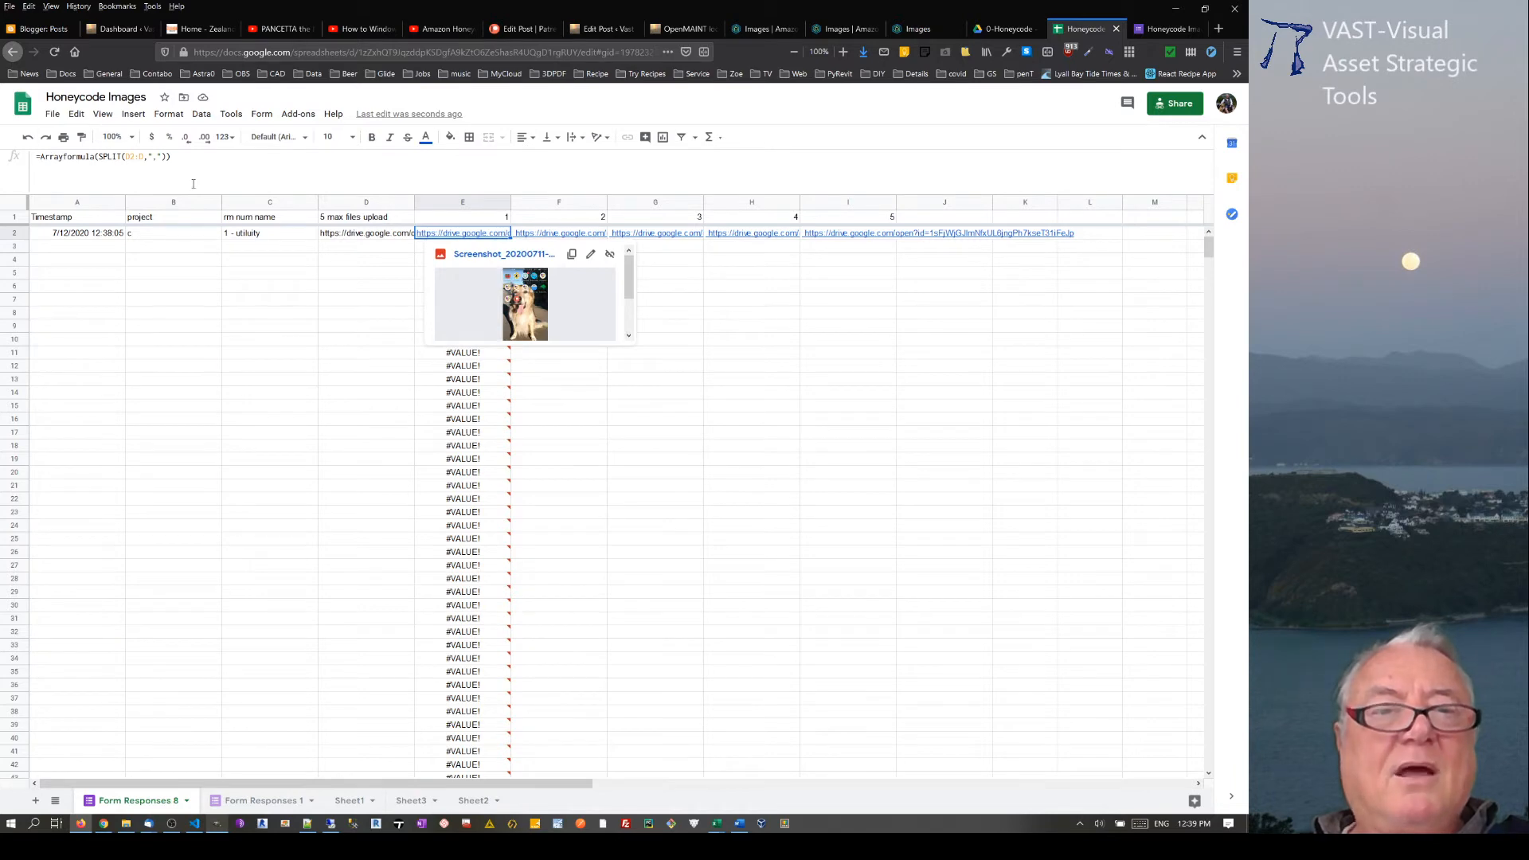
key("ctrl+z")
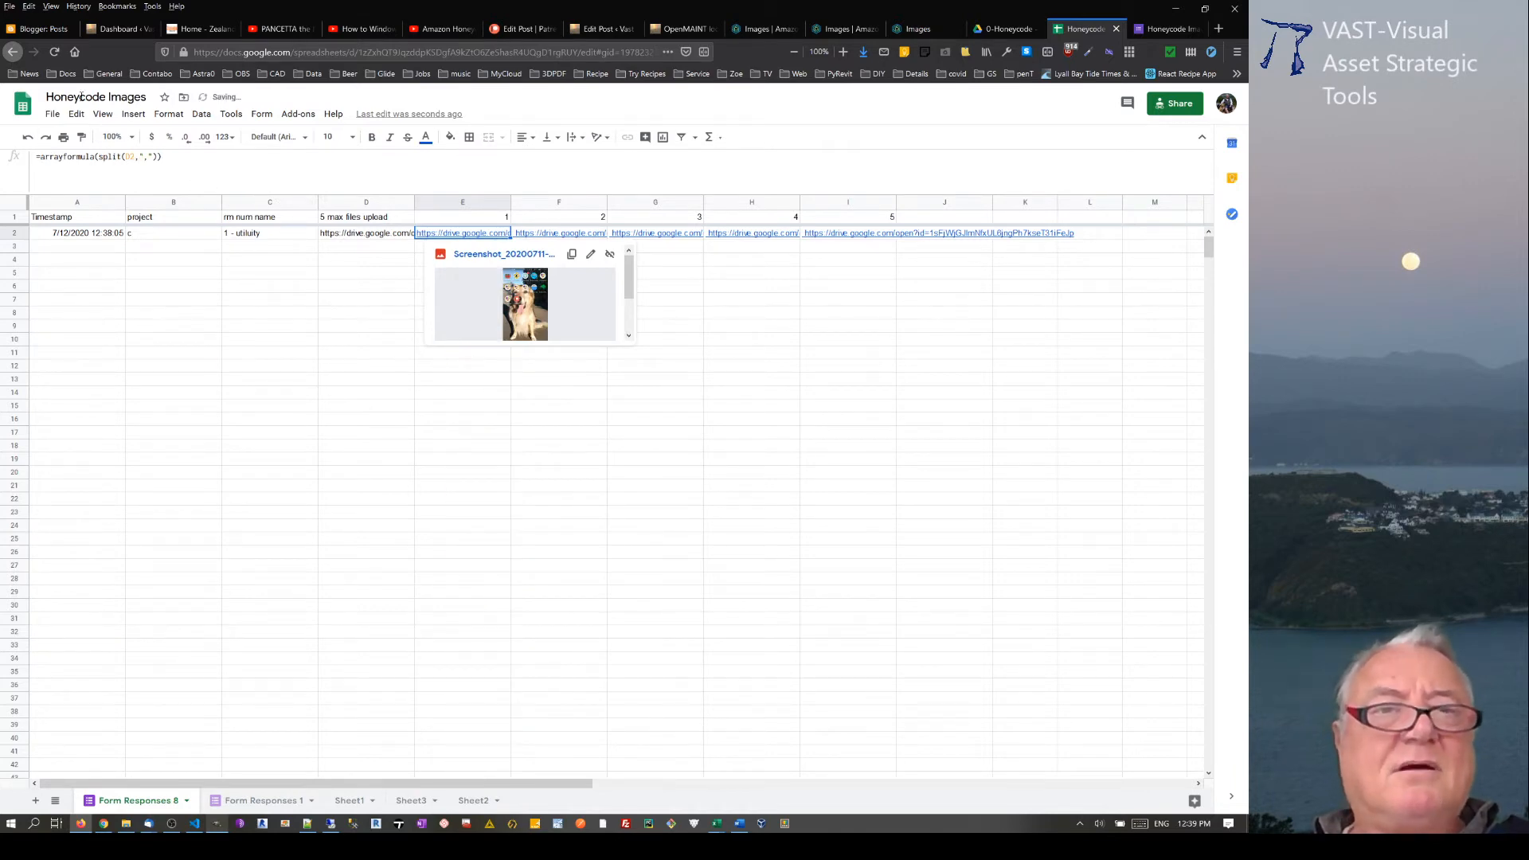
left_click(30, 140)
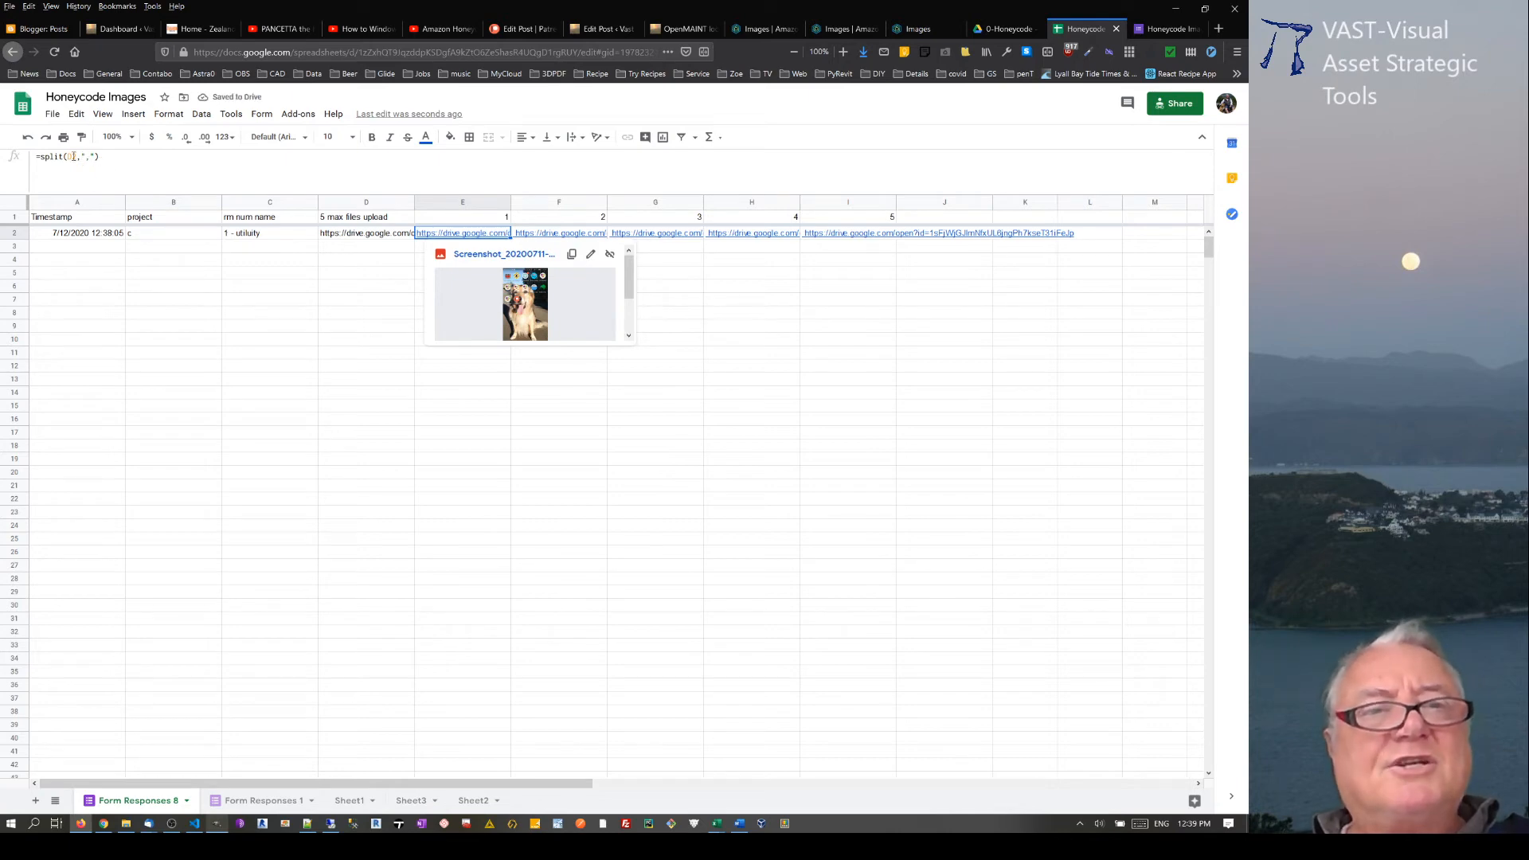
Step: Extend the split formula in E2 of the Form Responses 8 sheet to the open-ended range D2:D
left_click(77, 156)
type(":")
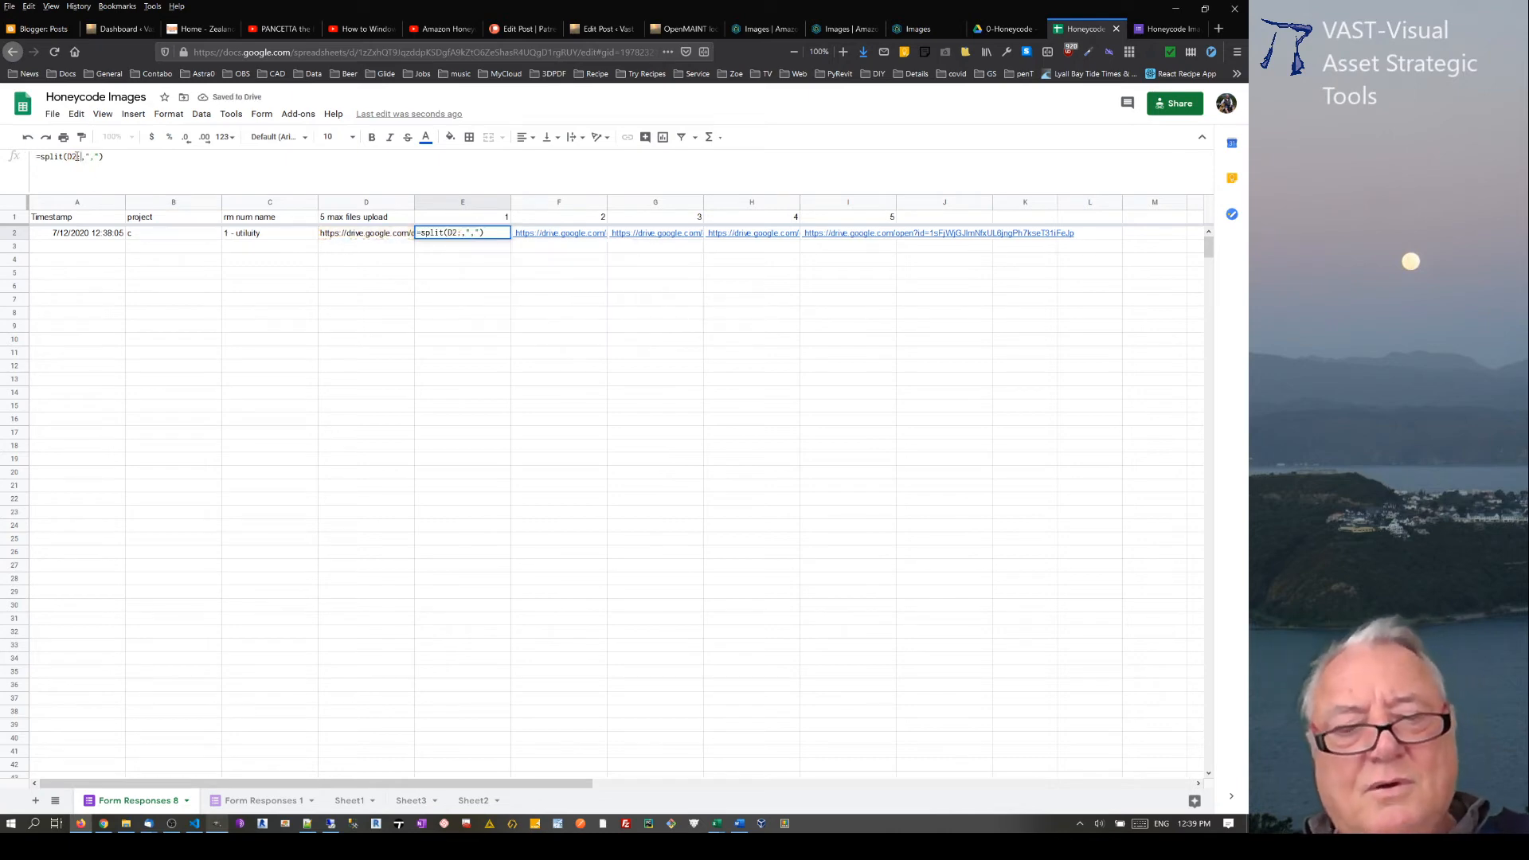
type("D")
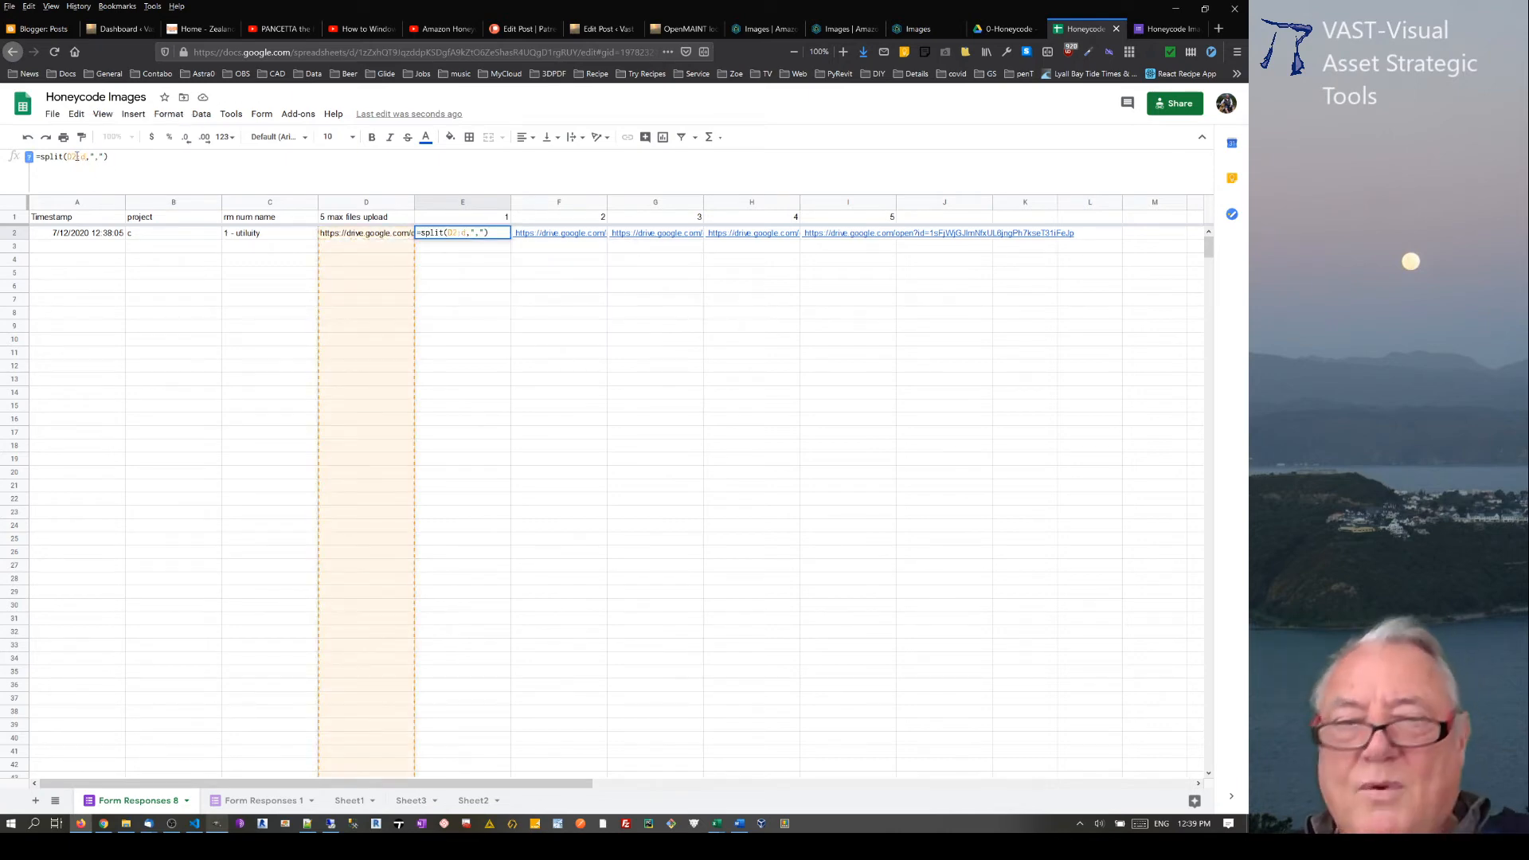
key("Return")
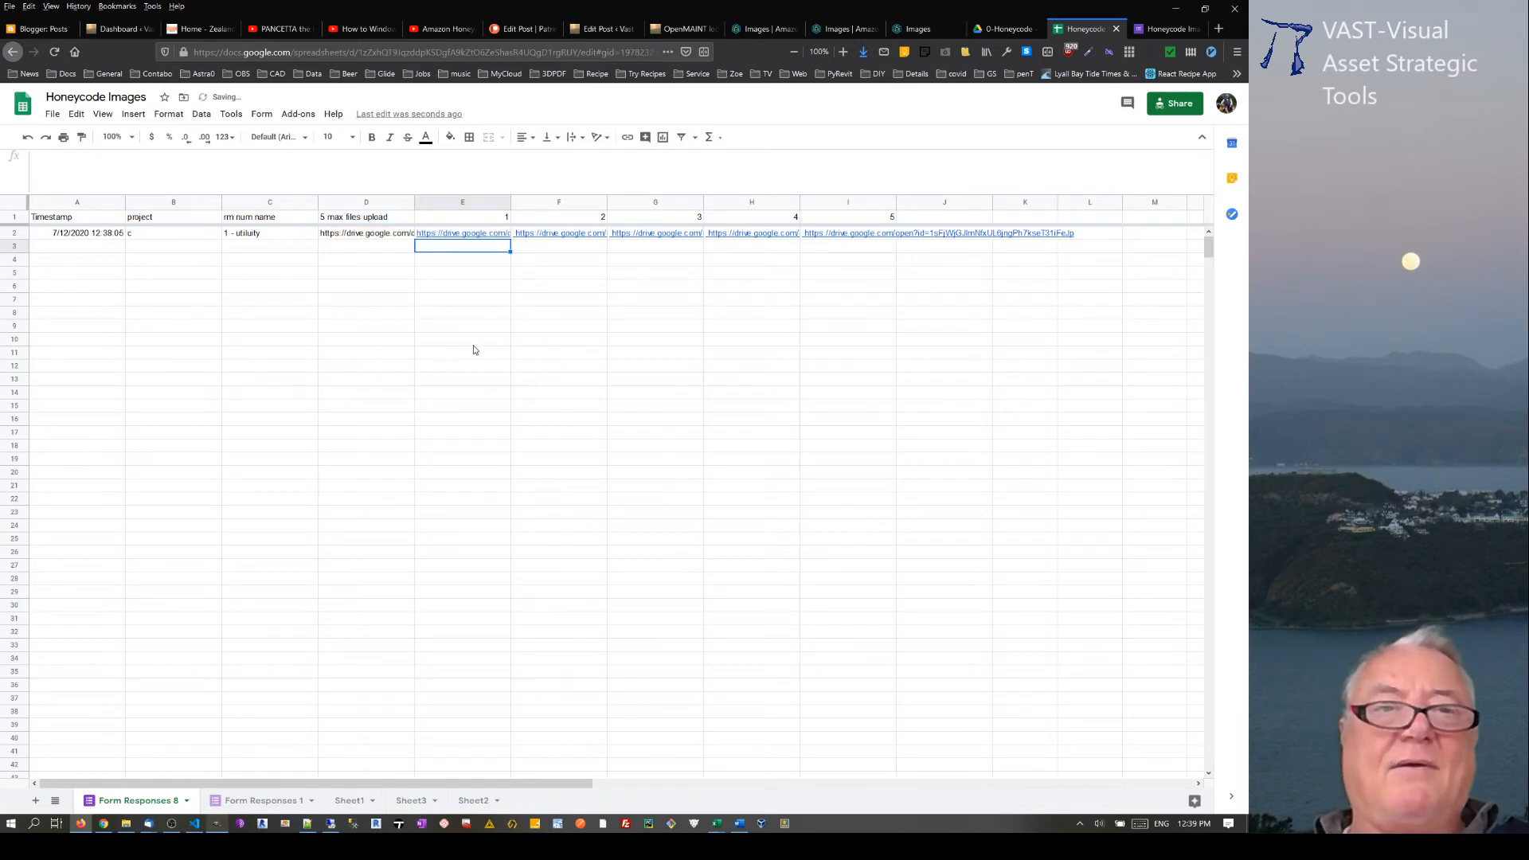
Step: Wrap E2's split in an array formula, =arrayformula(split(D2:D,",")), and review the cells filled below it
left_click(460, 233)
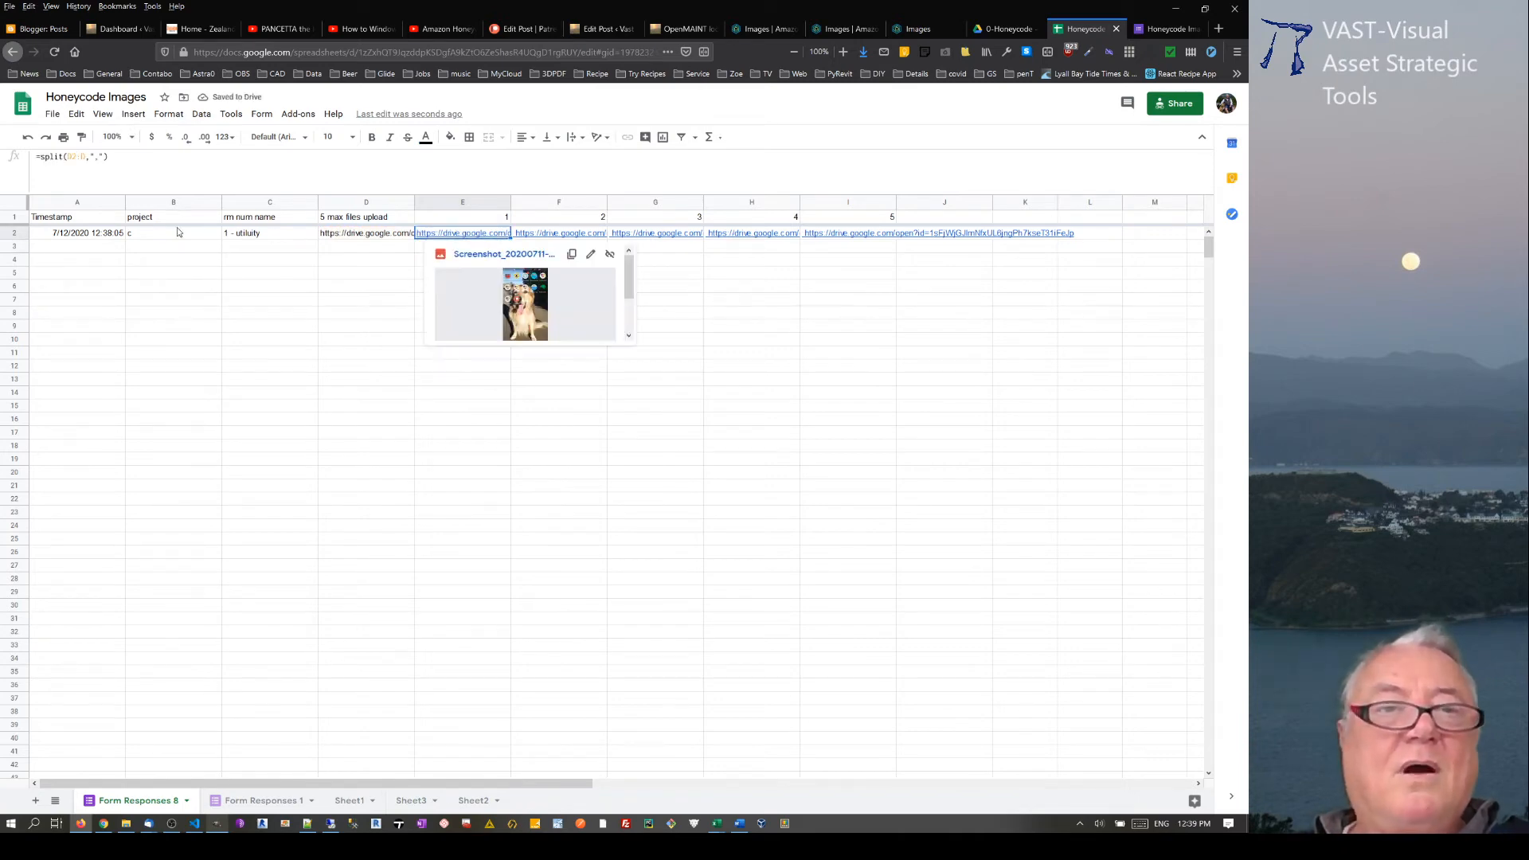
left_click(41, 157)
type("array")
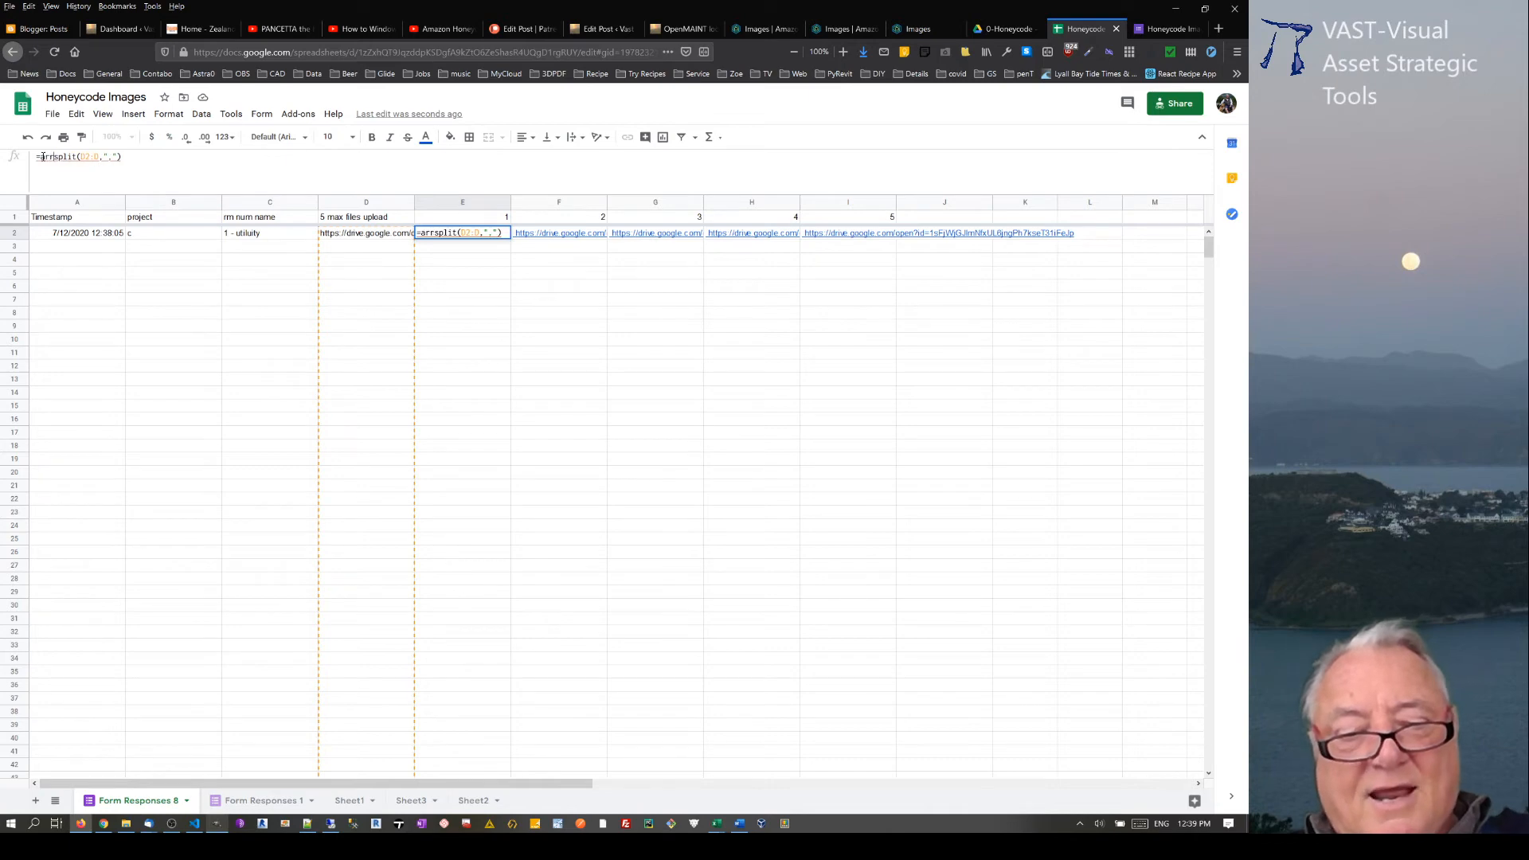
type("formul")
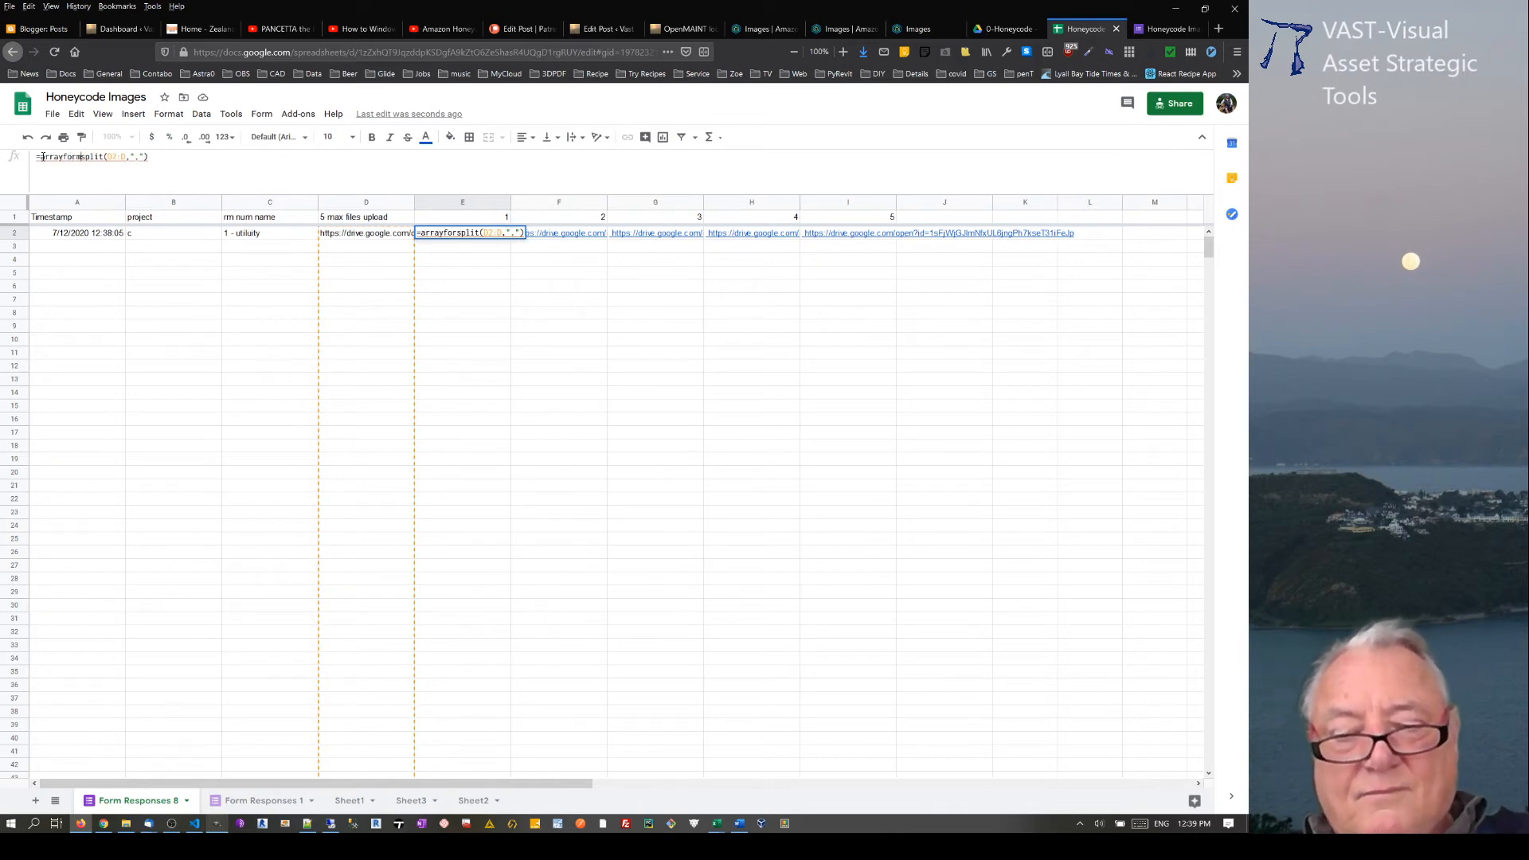
type("a(")
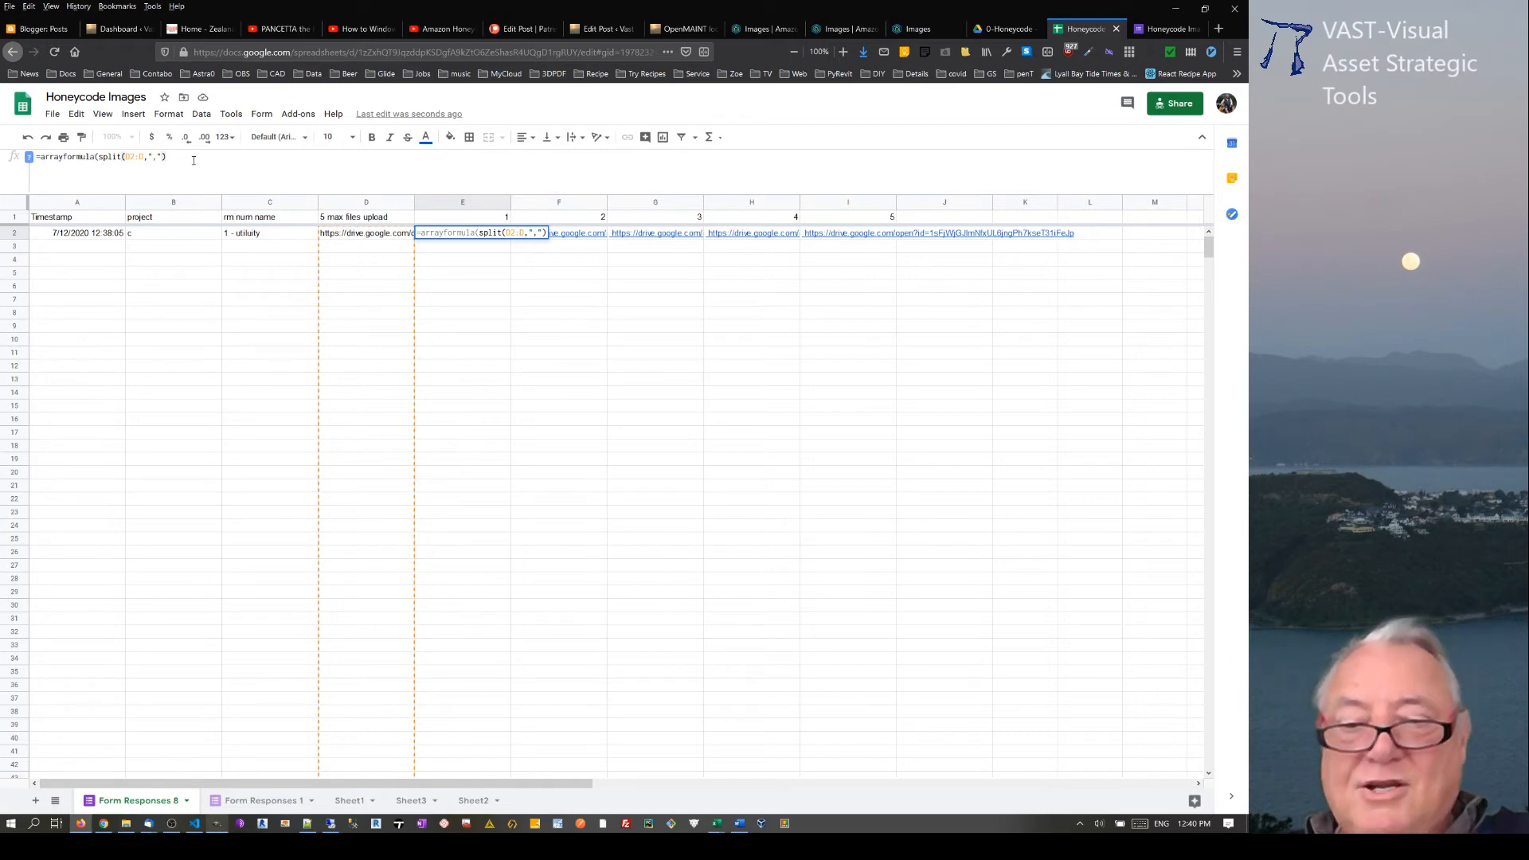
key("Return")
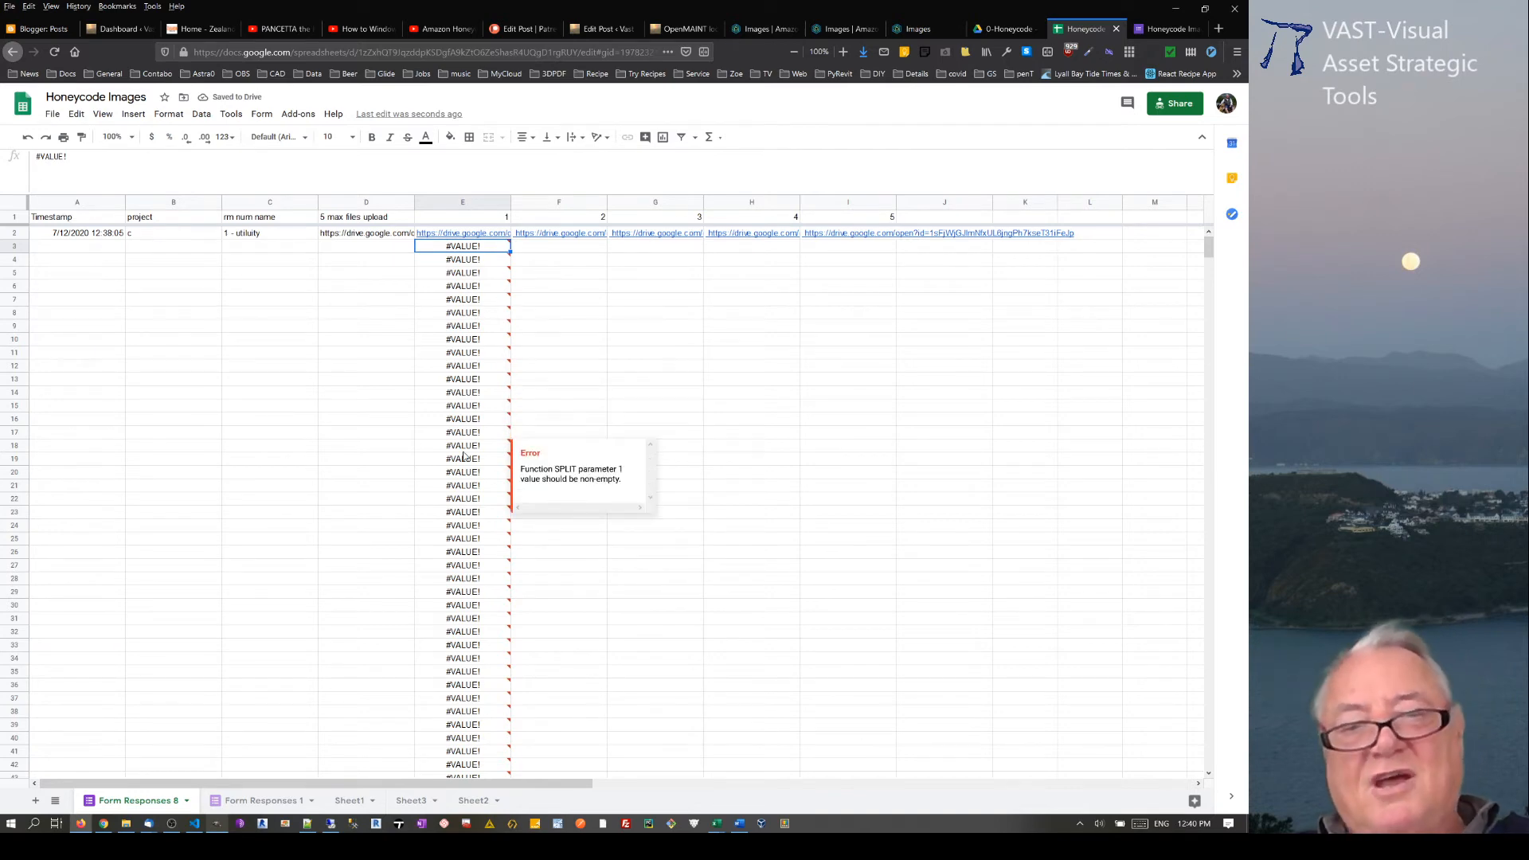
scroll(464, 541, "down", 5)
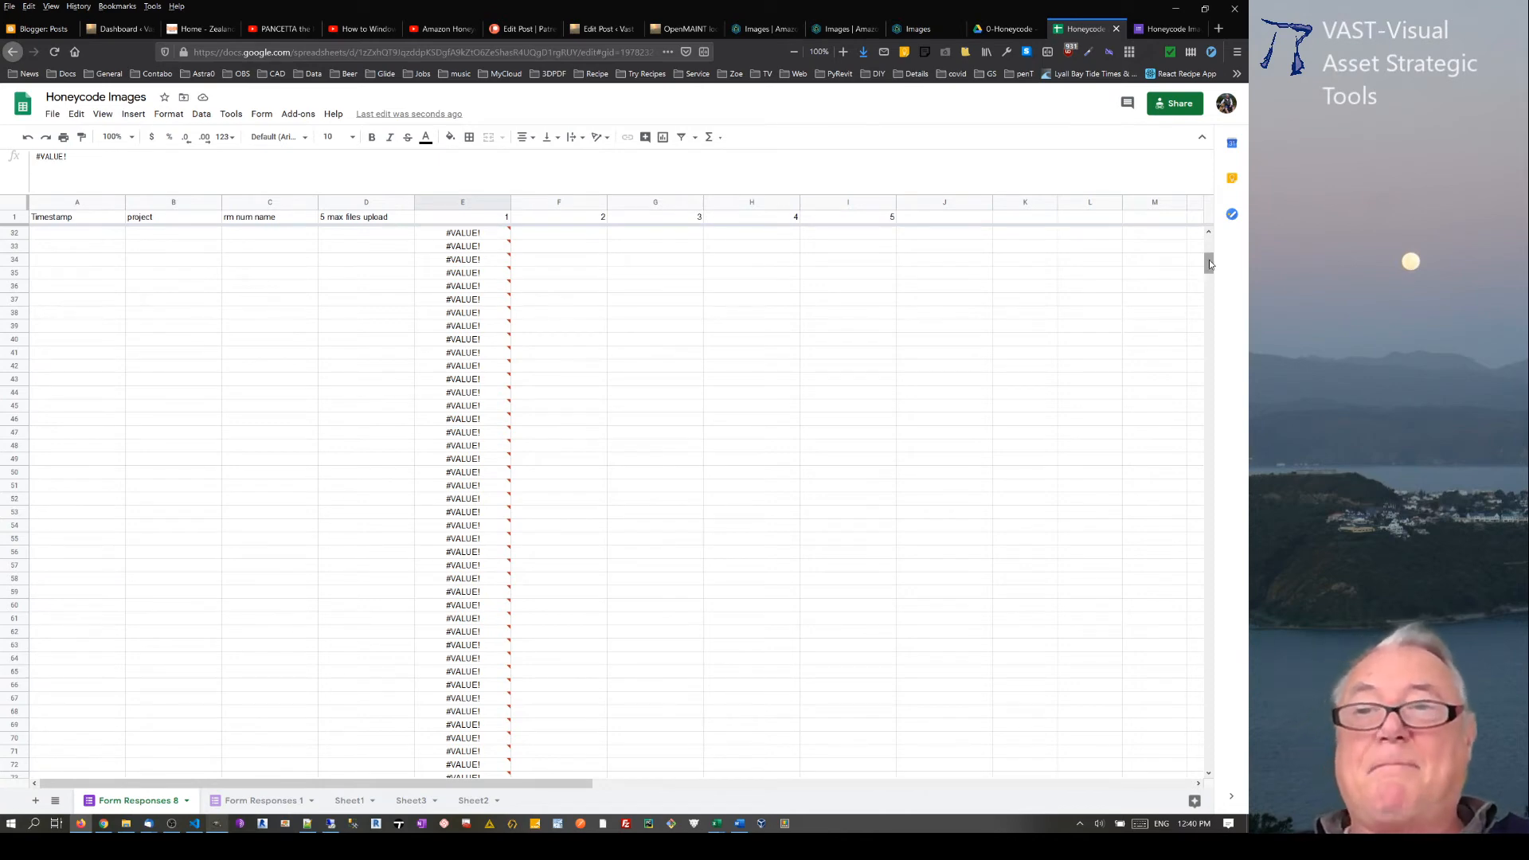
left_click_drag(1203, 261, 1206, 245)
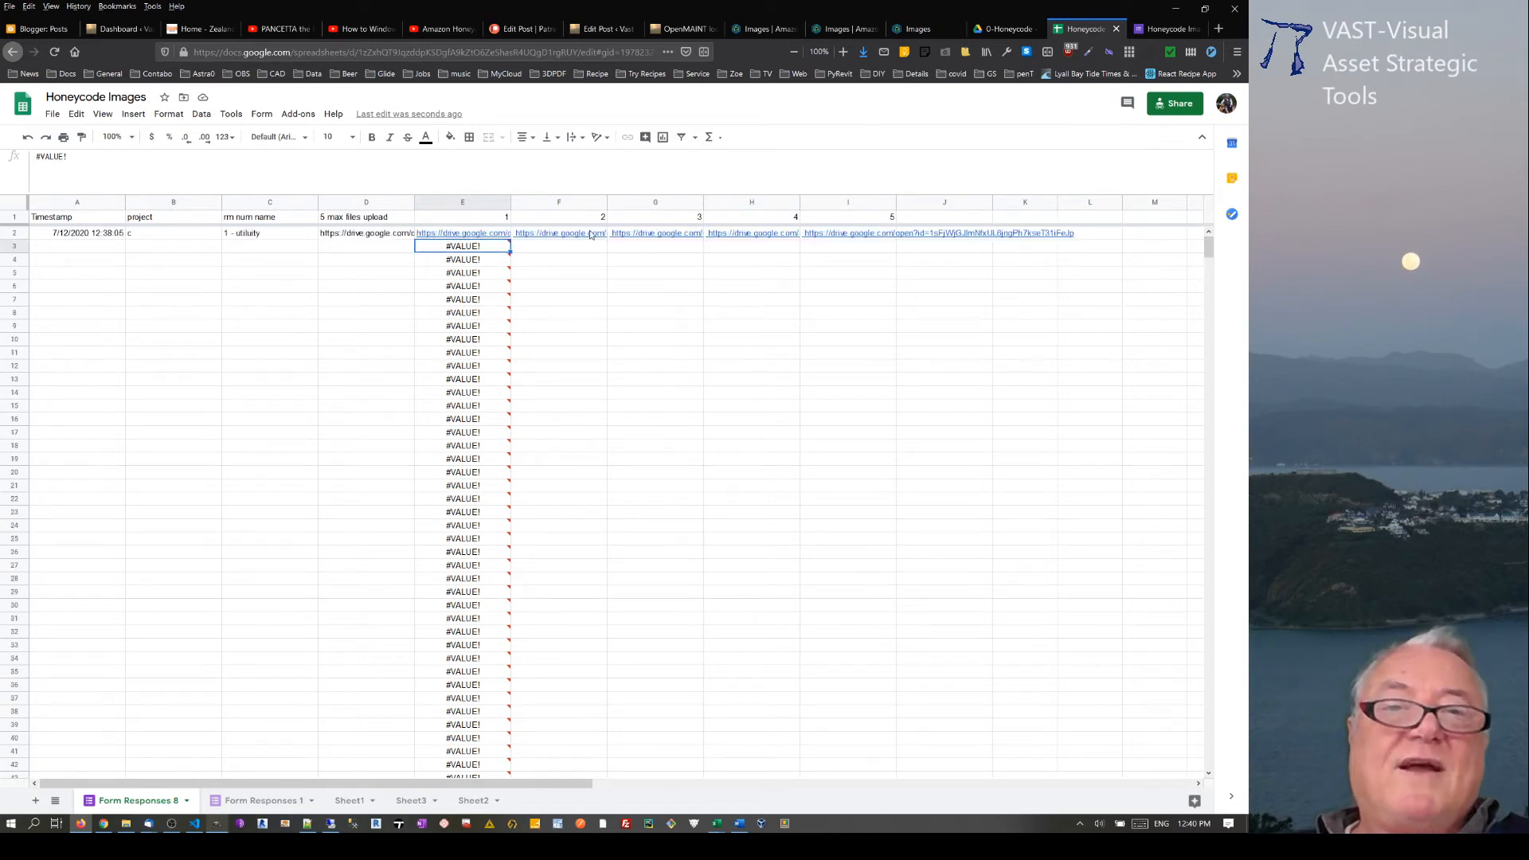
Step: Replace E2's formula with =Arrayformula(if(isBlank(A2:A),"",SPLIT(D2:D,","))) from the Notepad++ notes
left_click(452, 233)
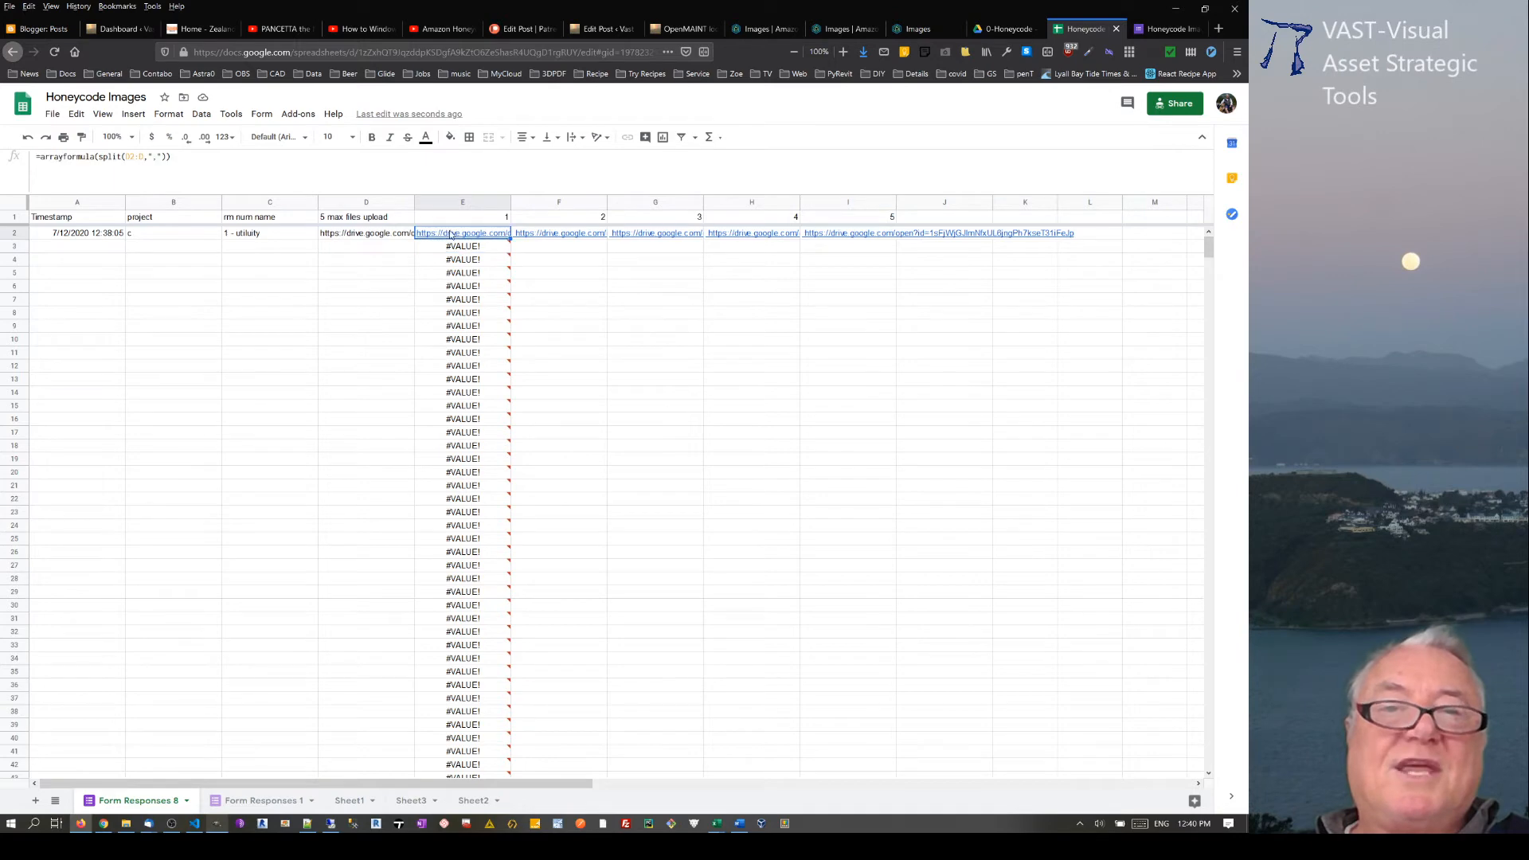
left_click(308, 823)
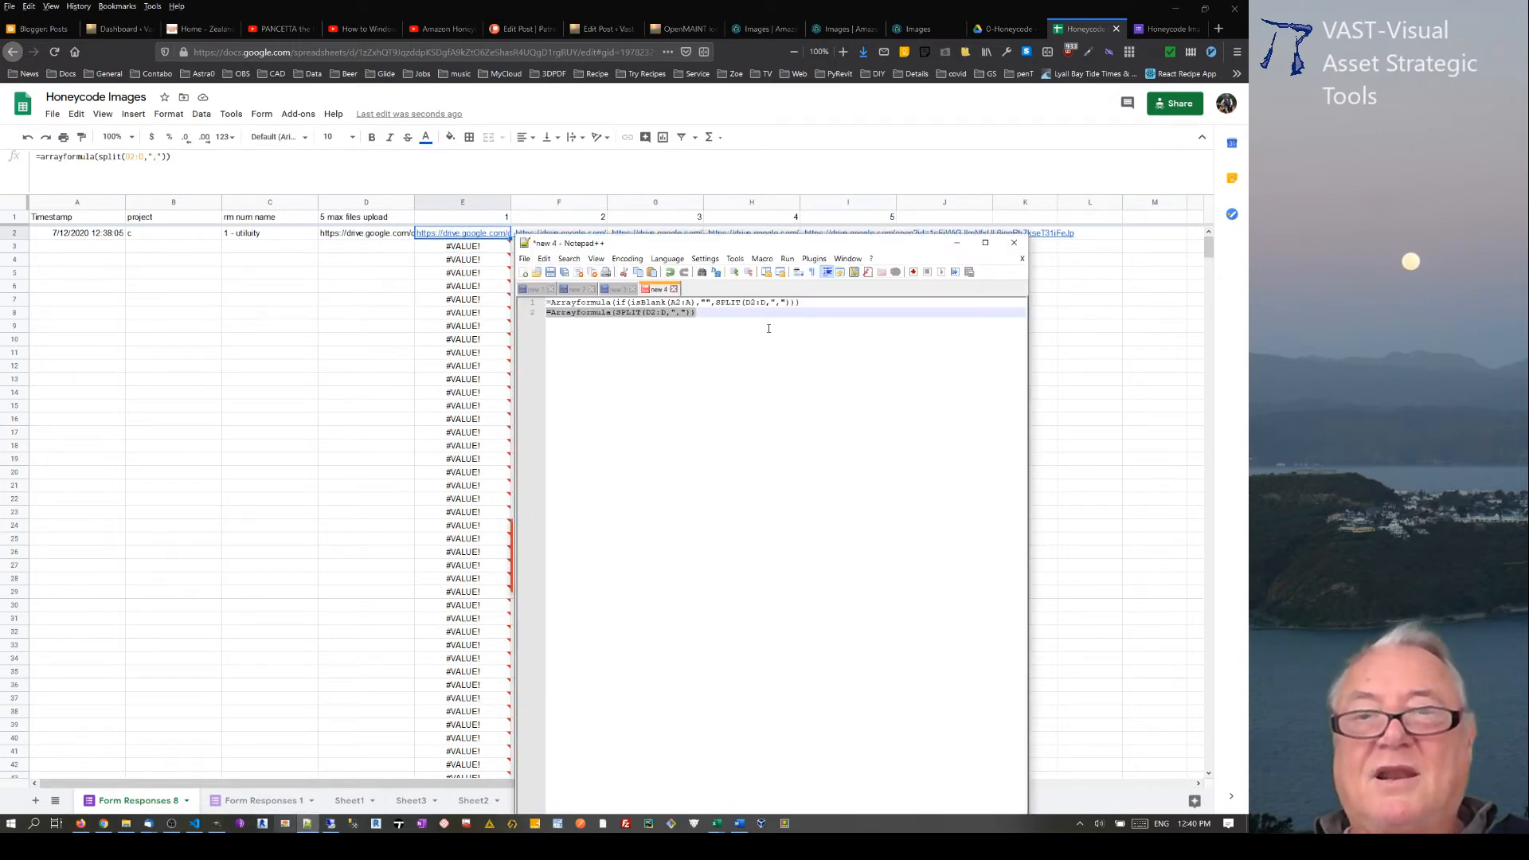
left_click_drag(817, 305, 497, 292)
key("ctrl+c")
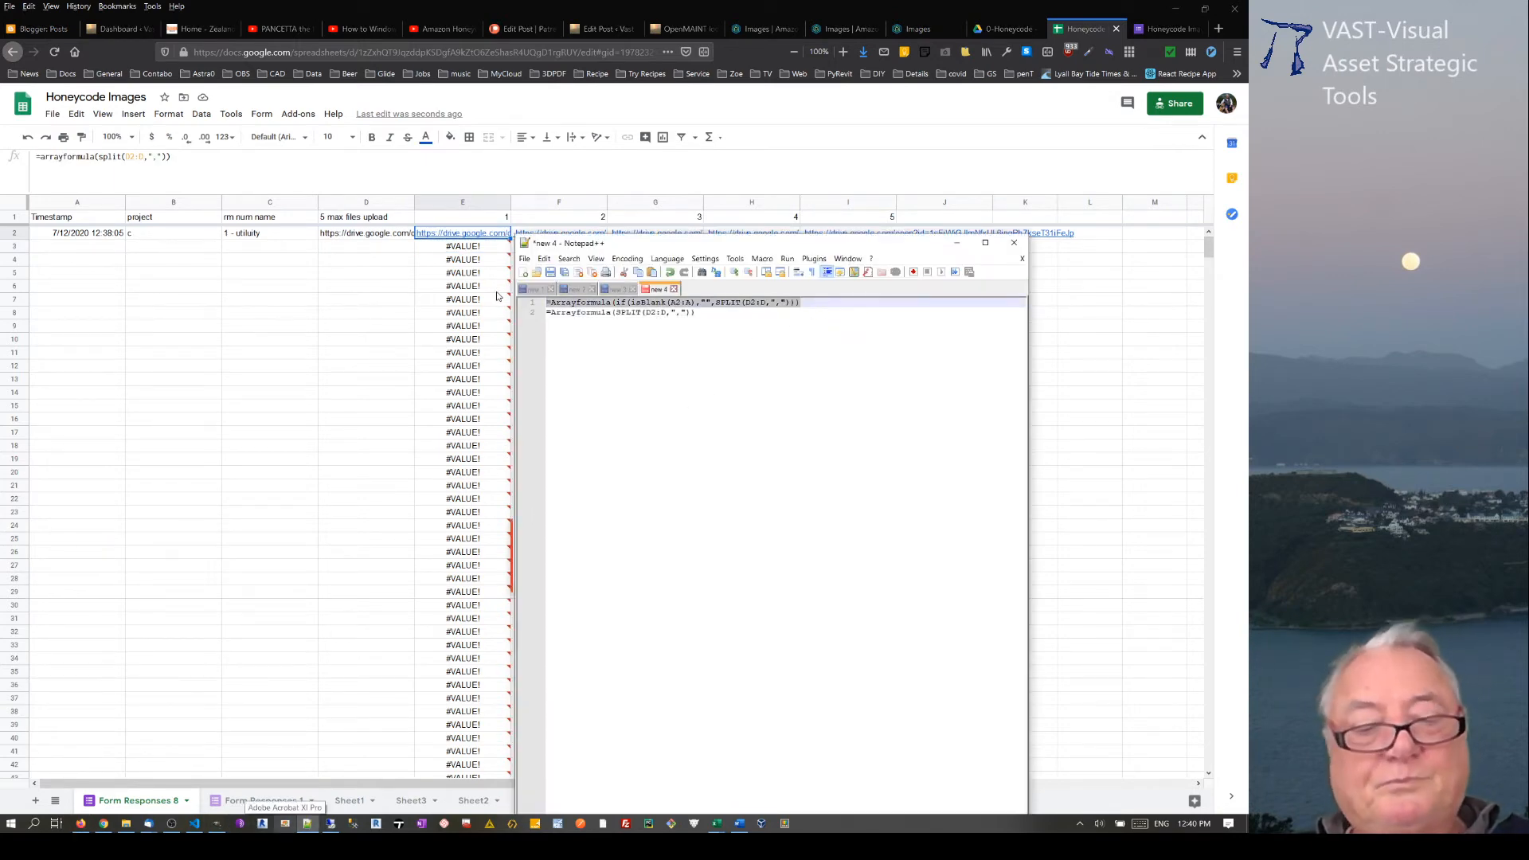
left_click(226, 174)
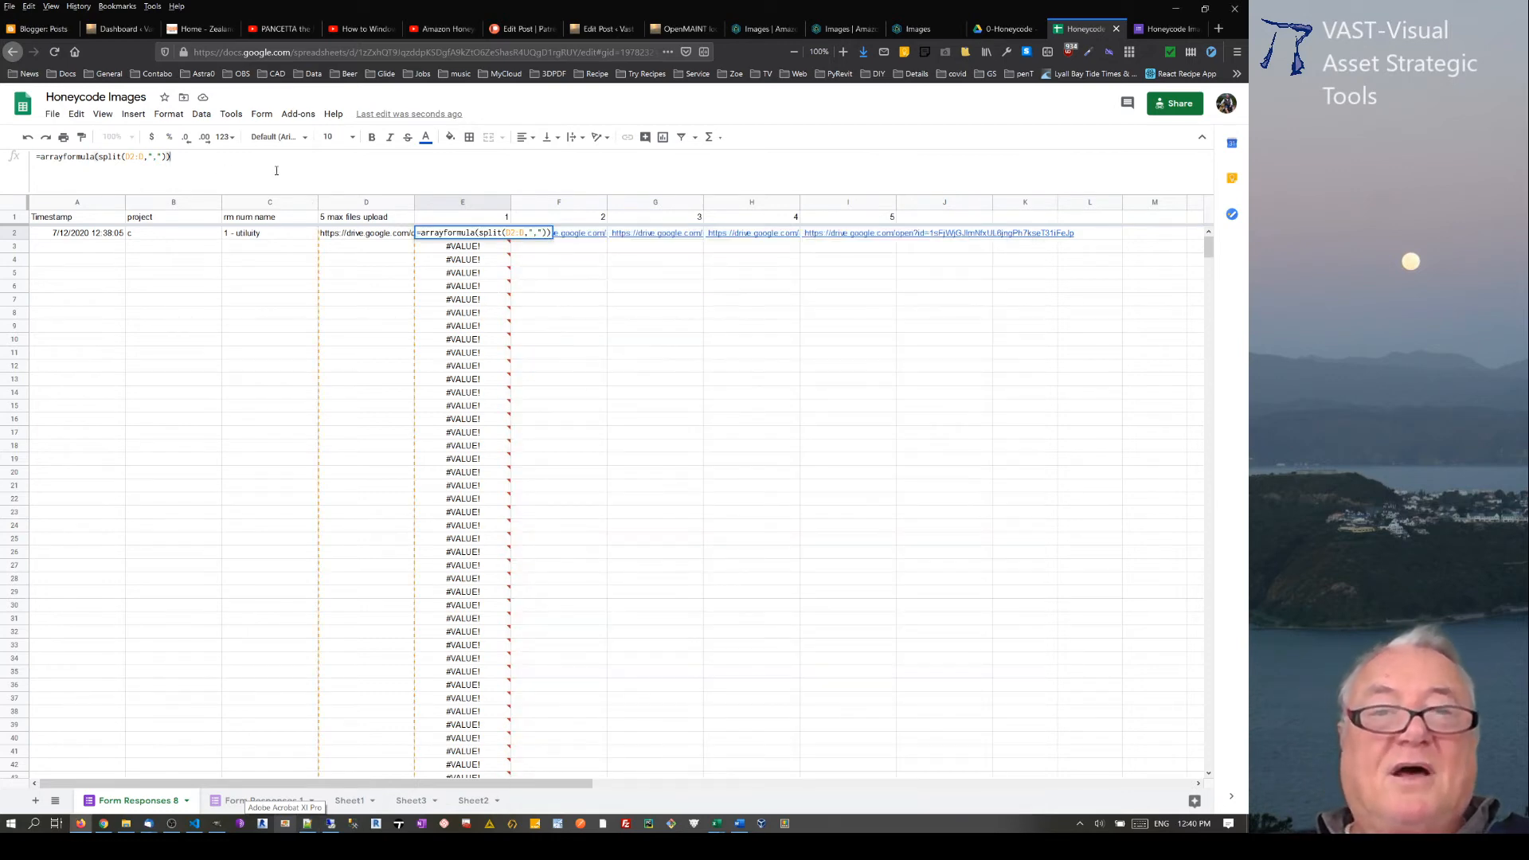
key("ctrl+a")
key("ctrl+v")
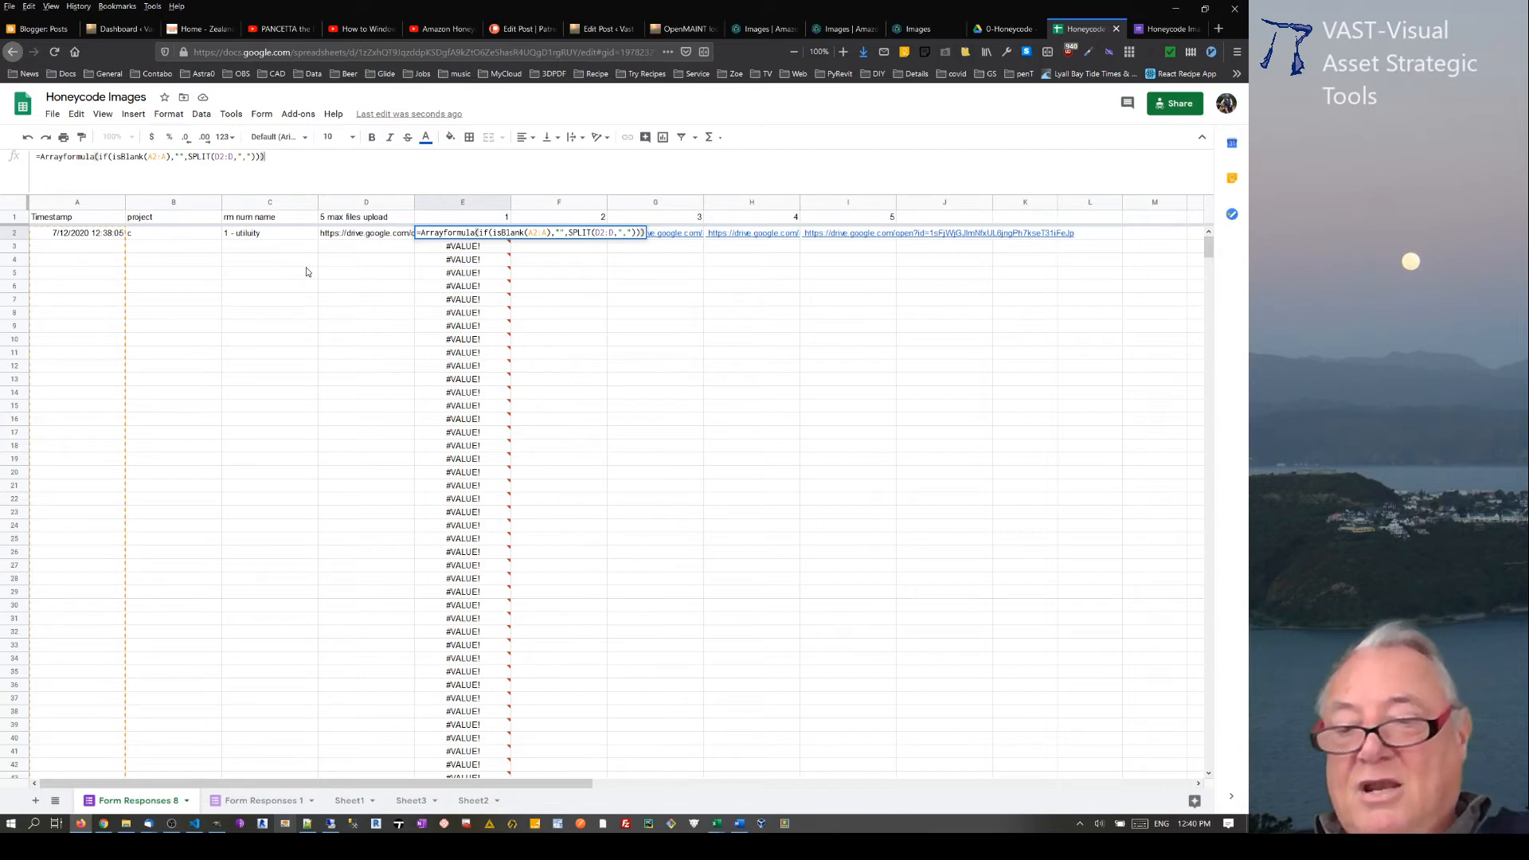
key("Return")
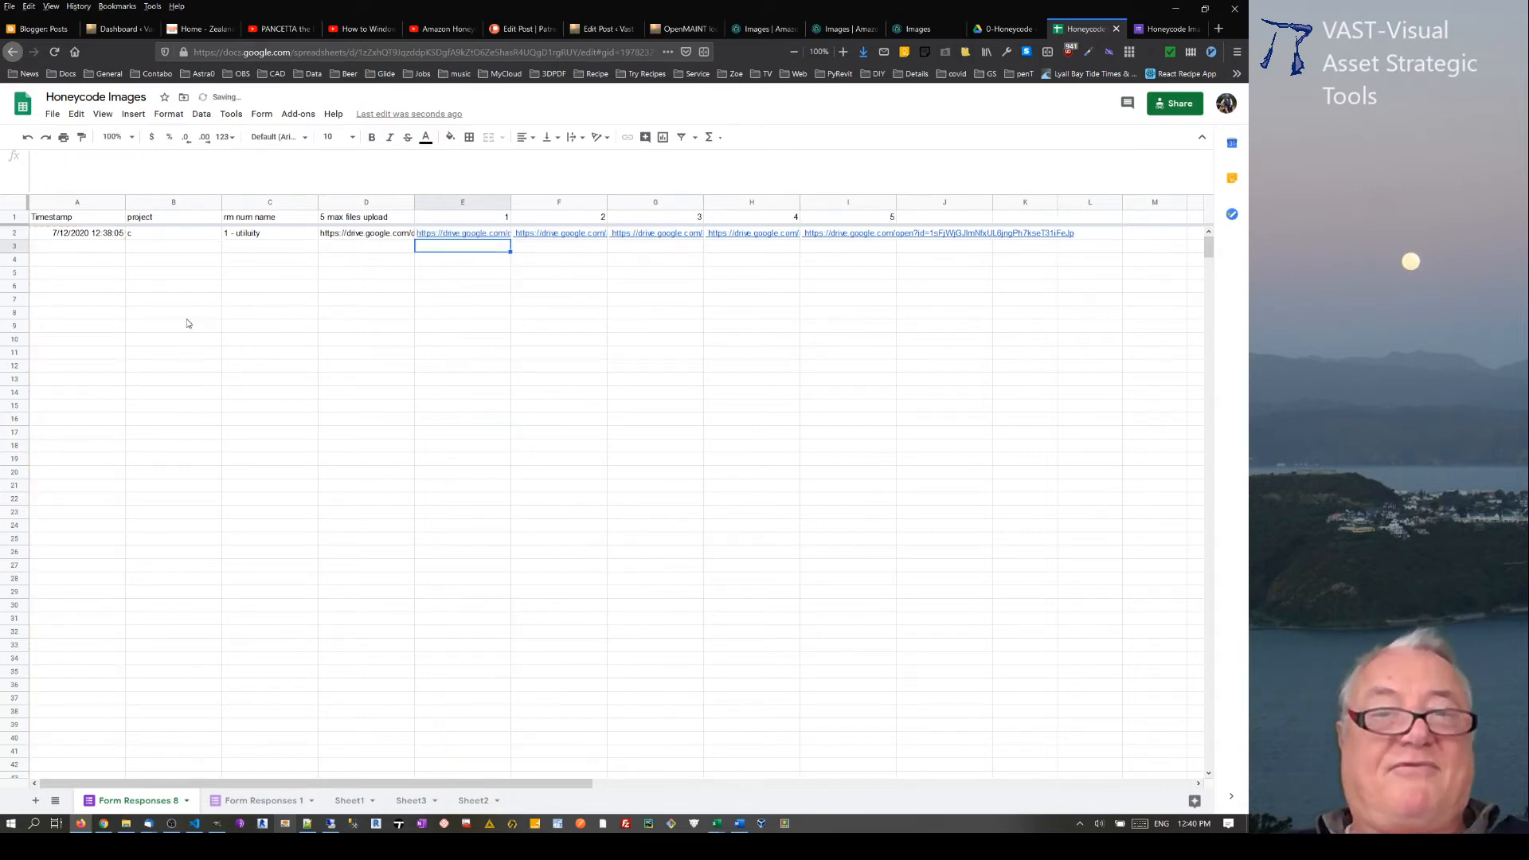
Step: Test the formula on row 3 by entering 1 in A3 and copying the upload links from D2 into D3
left_click(64, 246)
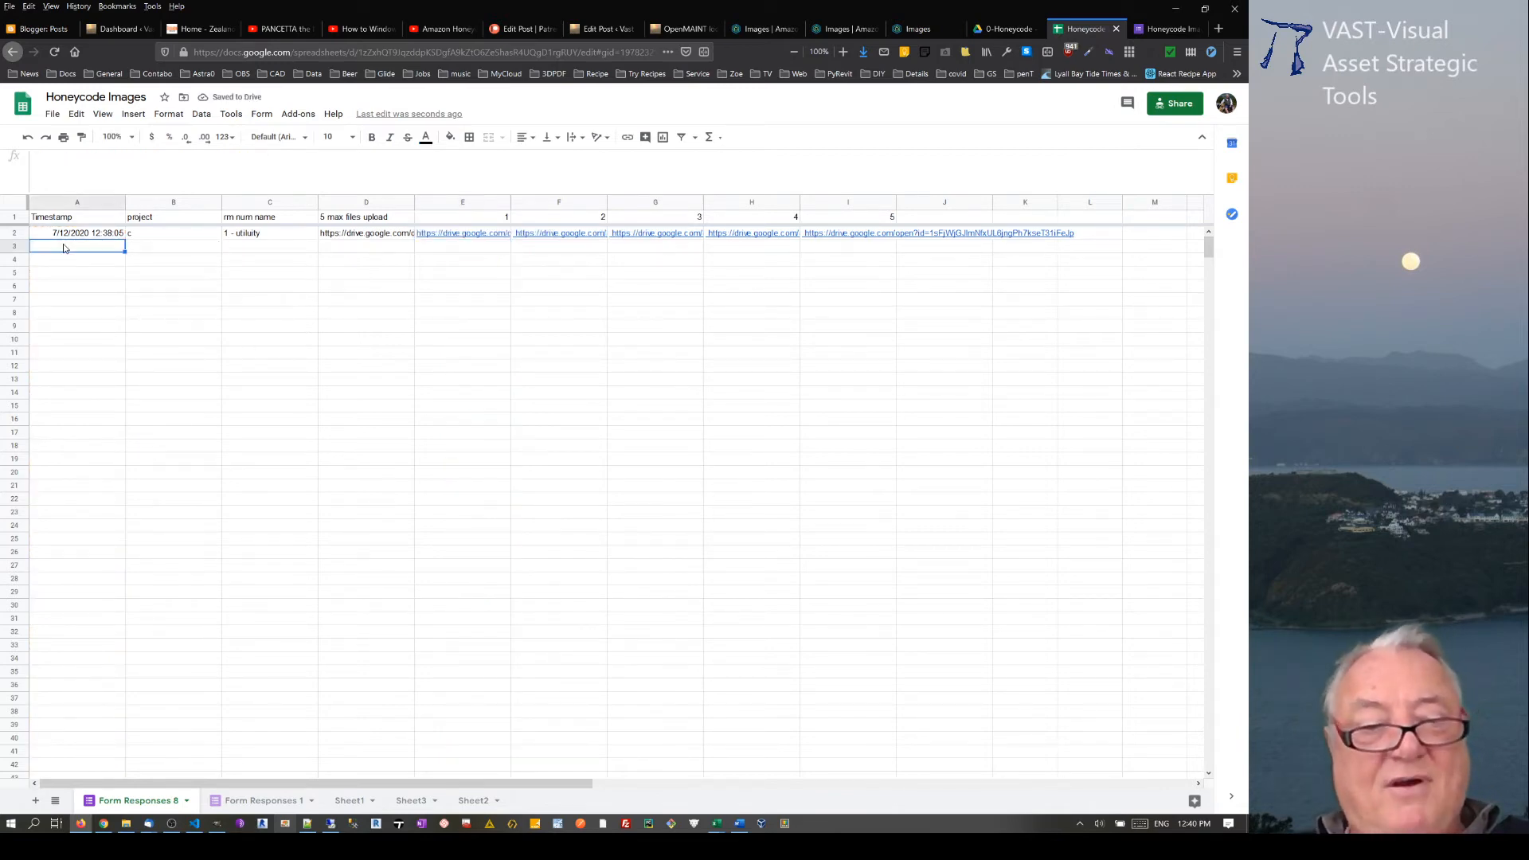
type("1")
key("Return")
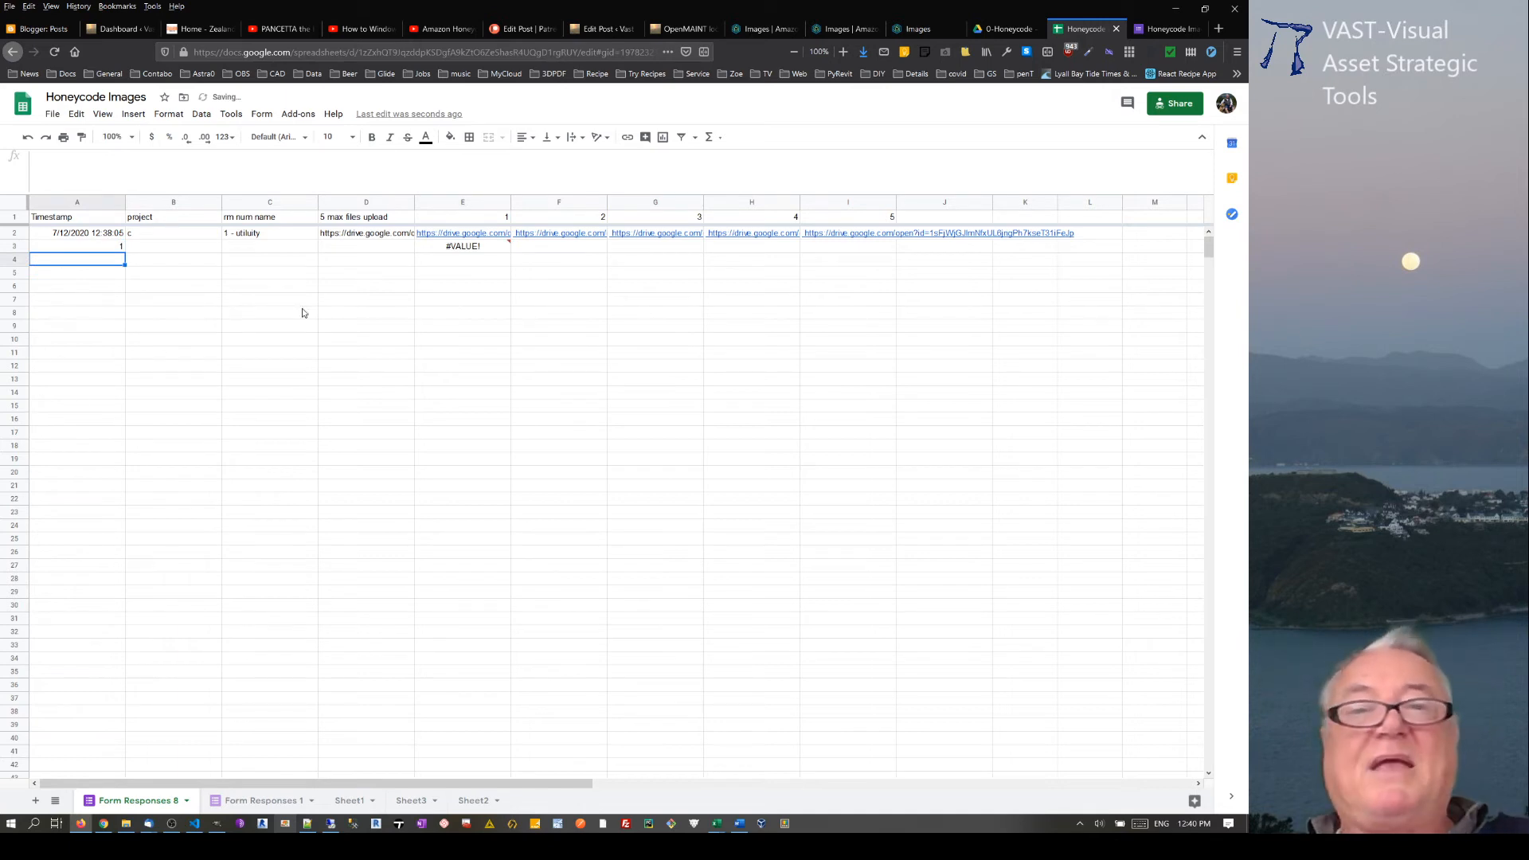
left_click(476, 247)
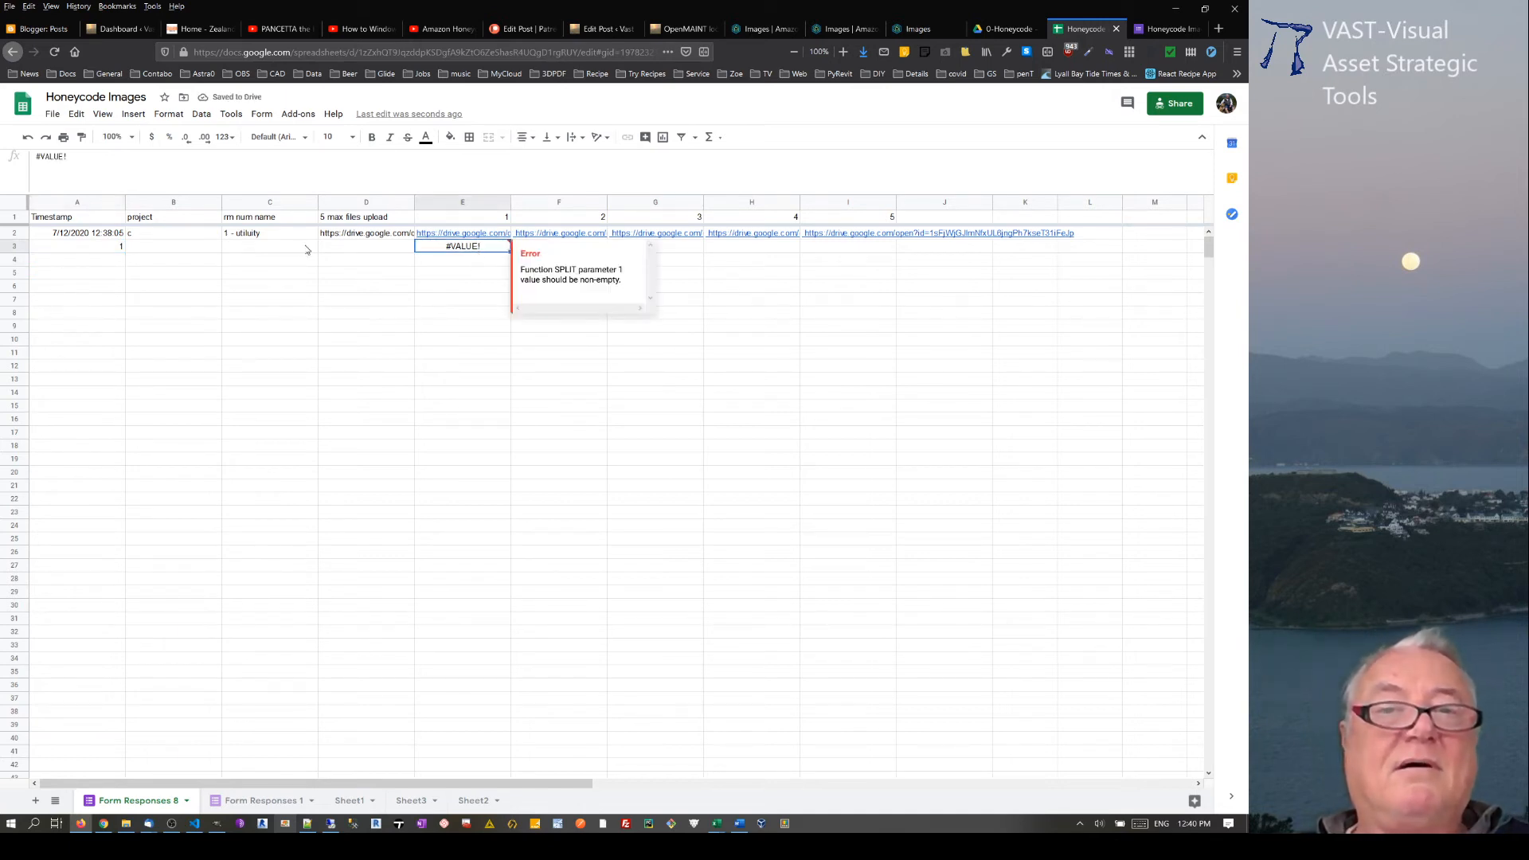
left_click(357, 236)
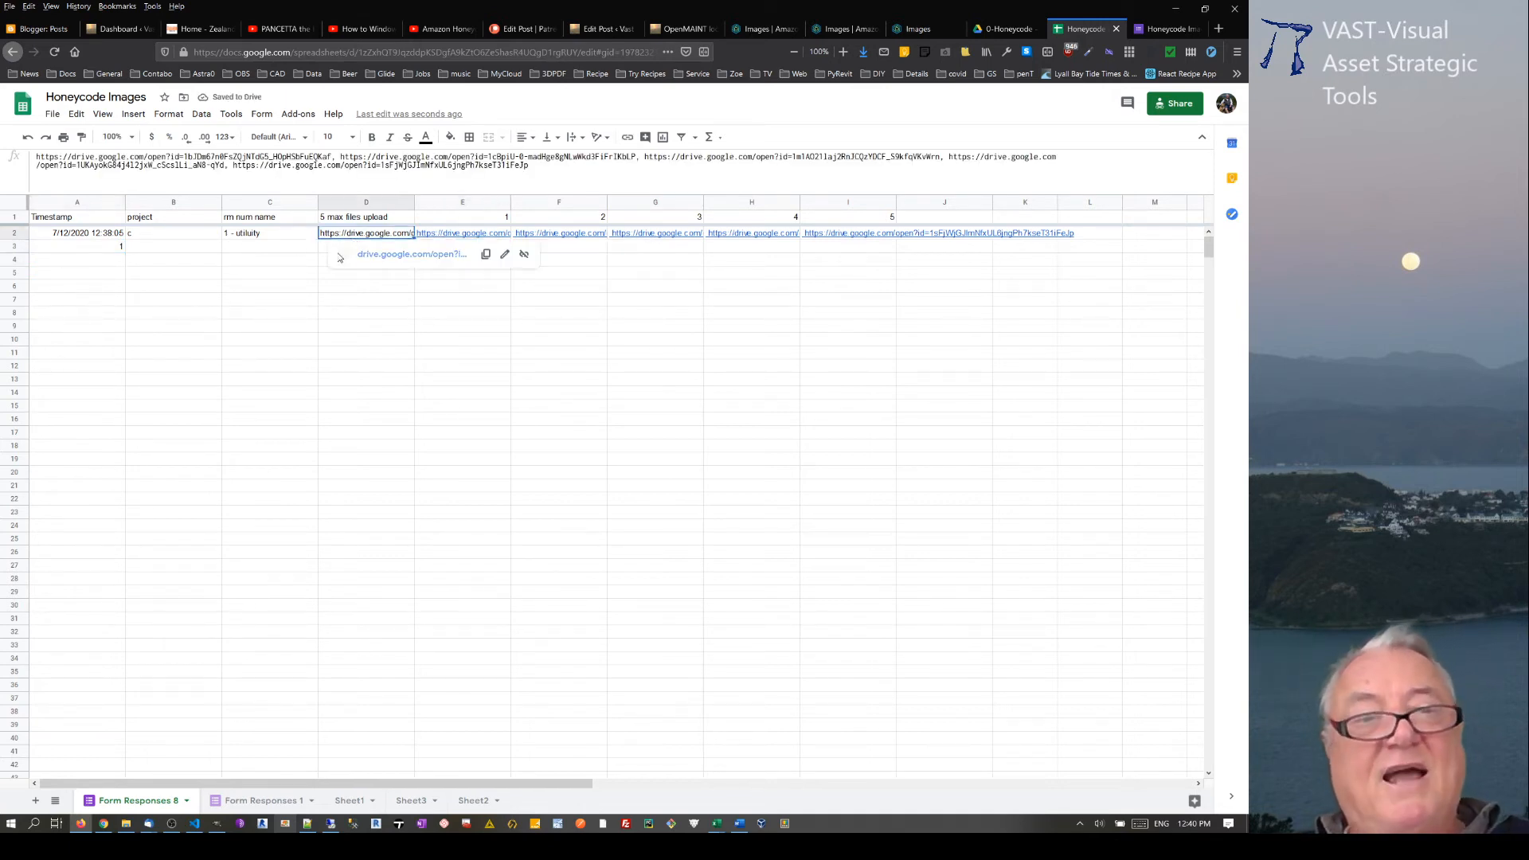
key("ctrl+c")
left_click(301, 275)
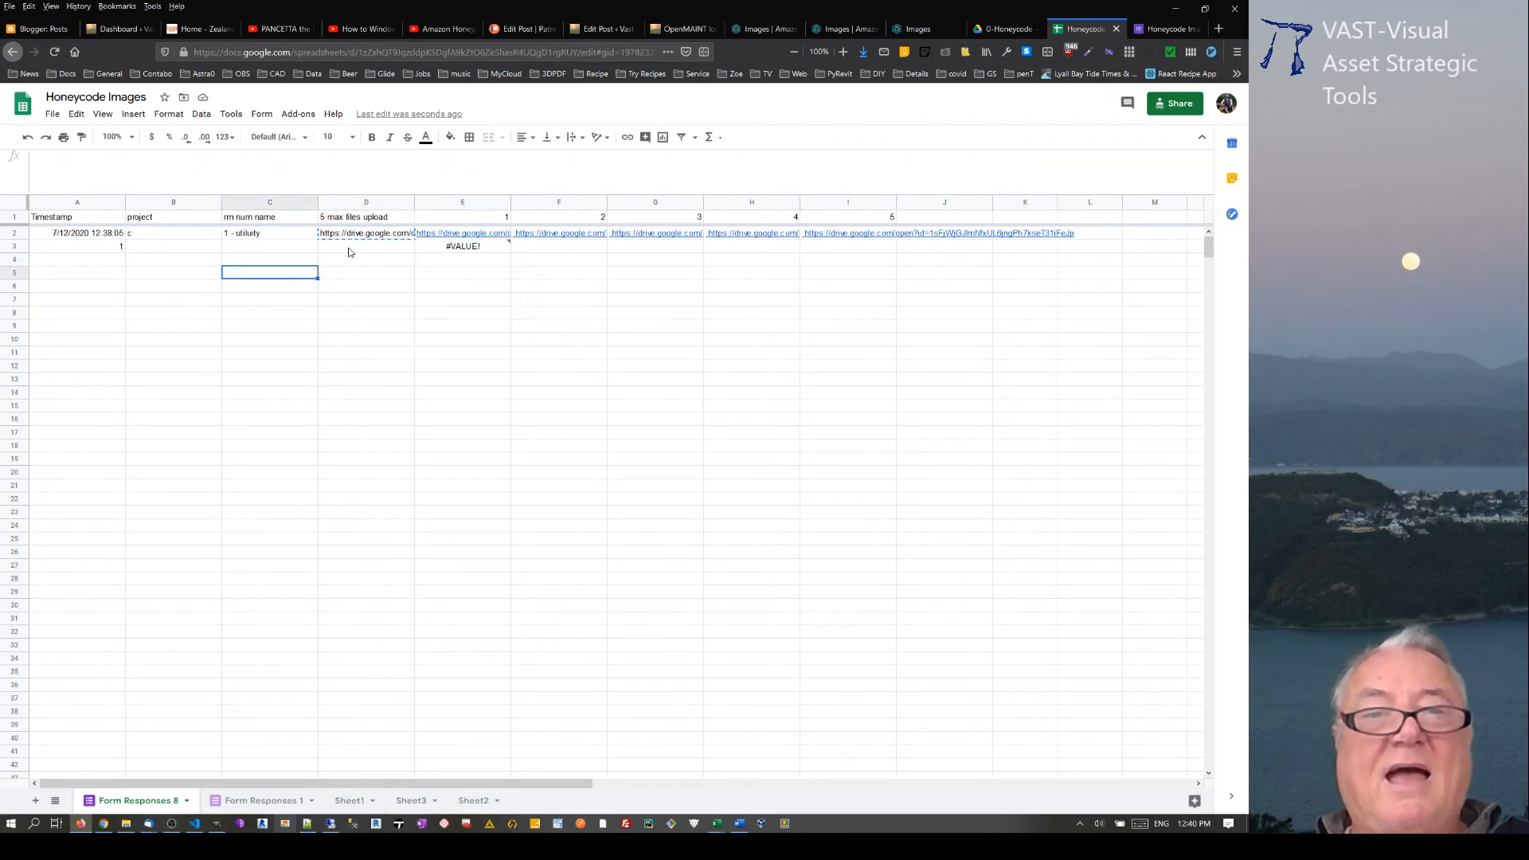
left_click(348, 248)
key("ctrl+v")
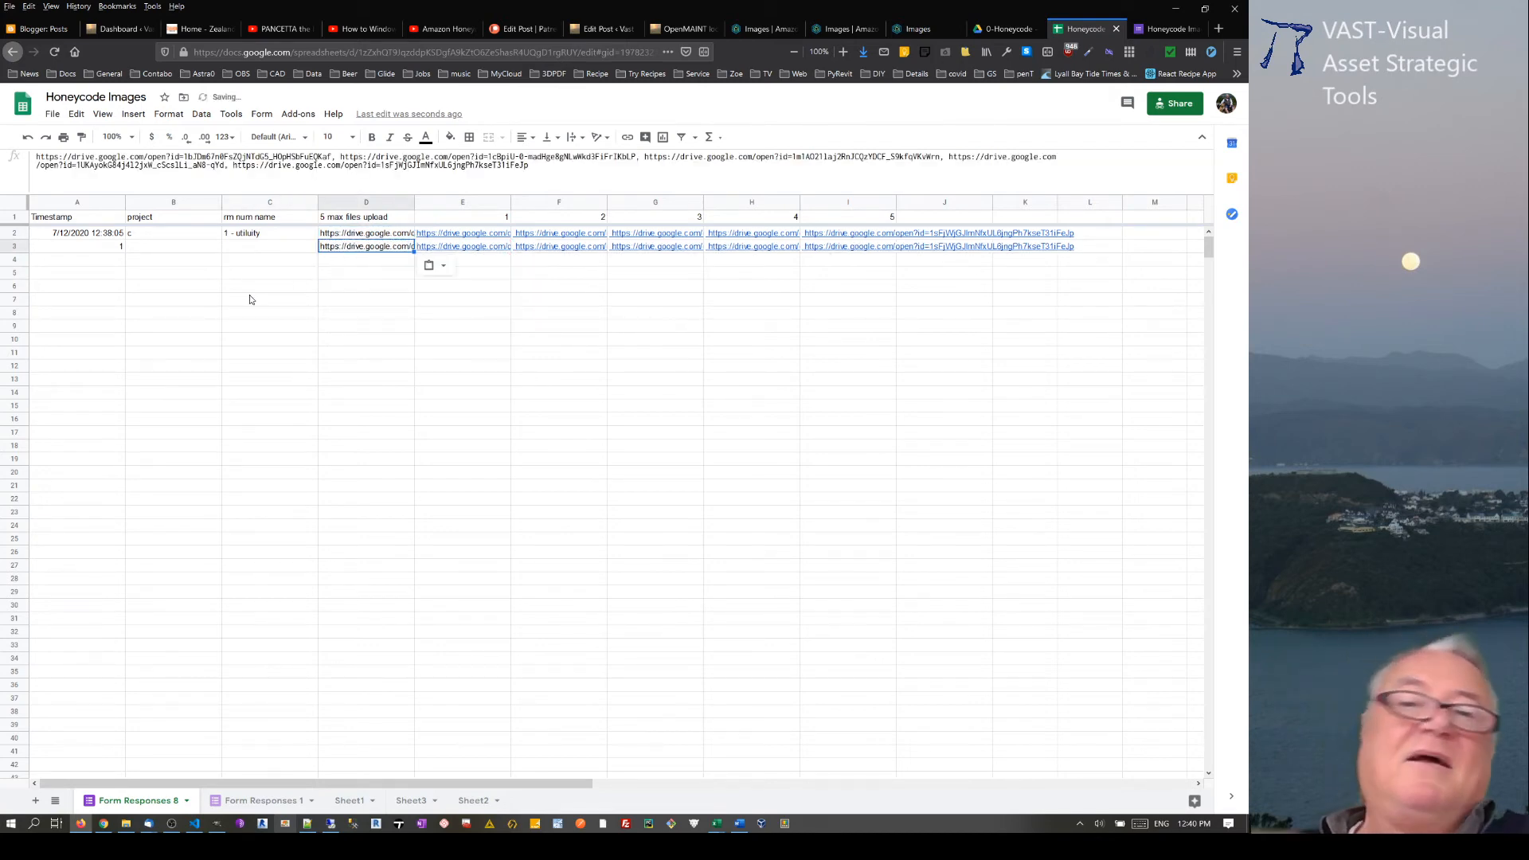
Step: Clear the test entries from row 3
left_click(12, 246)
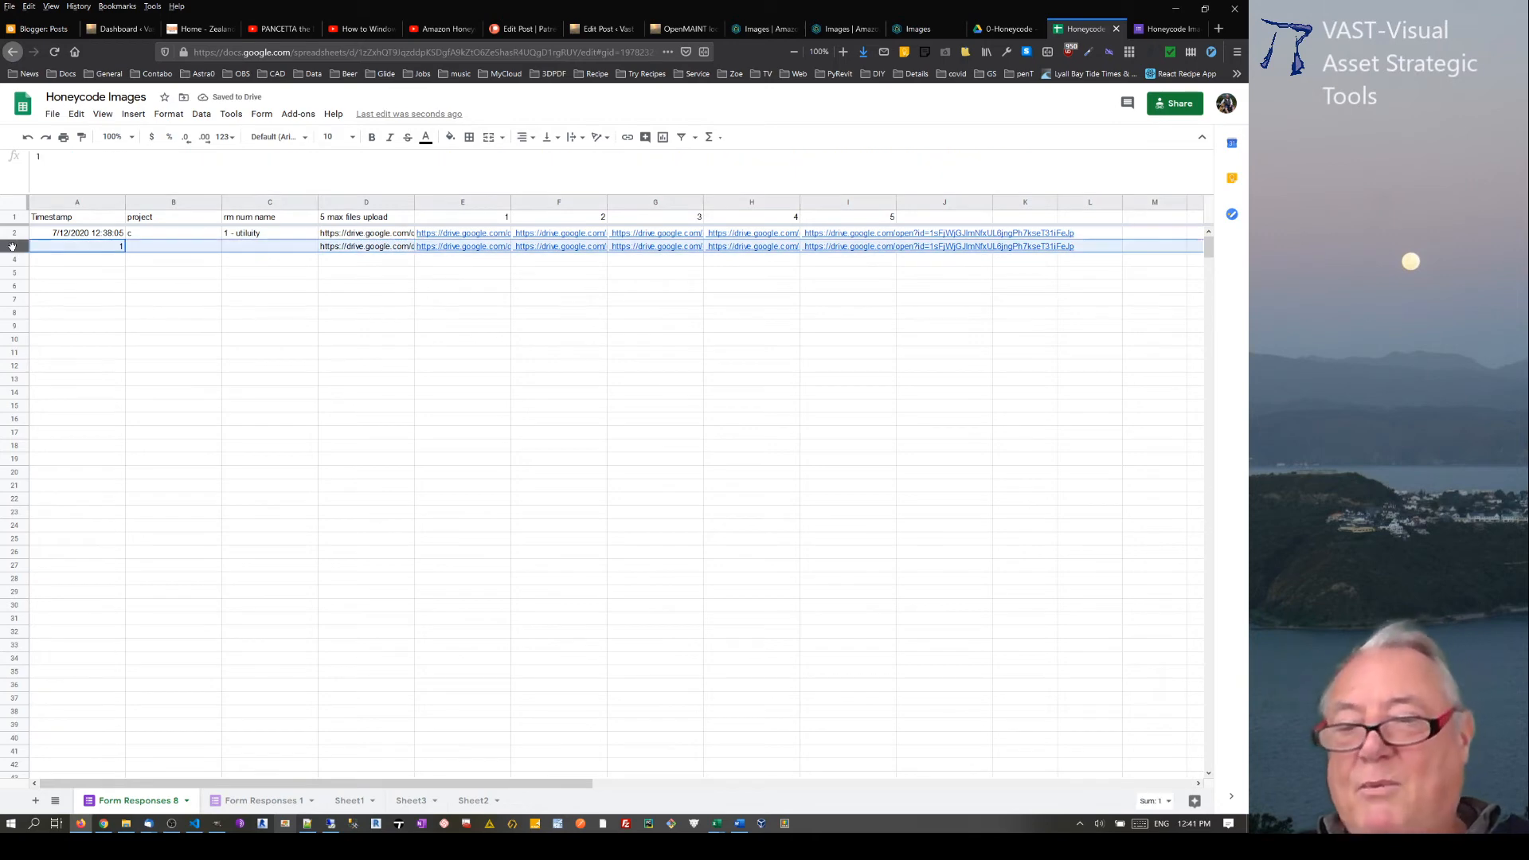
key("Delete")
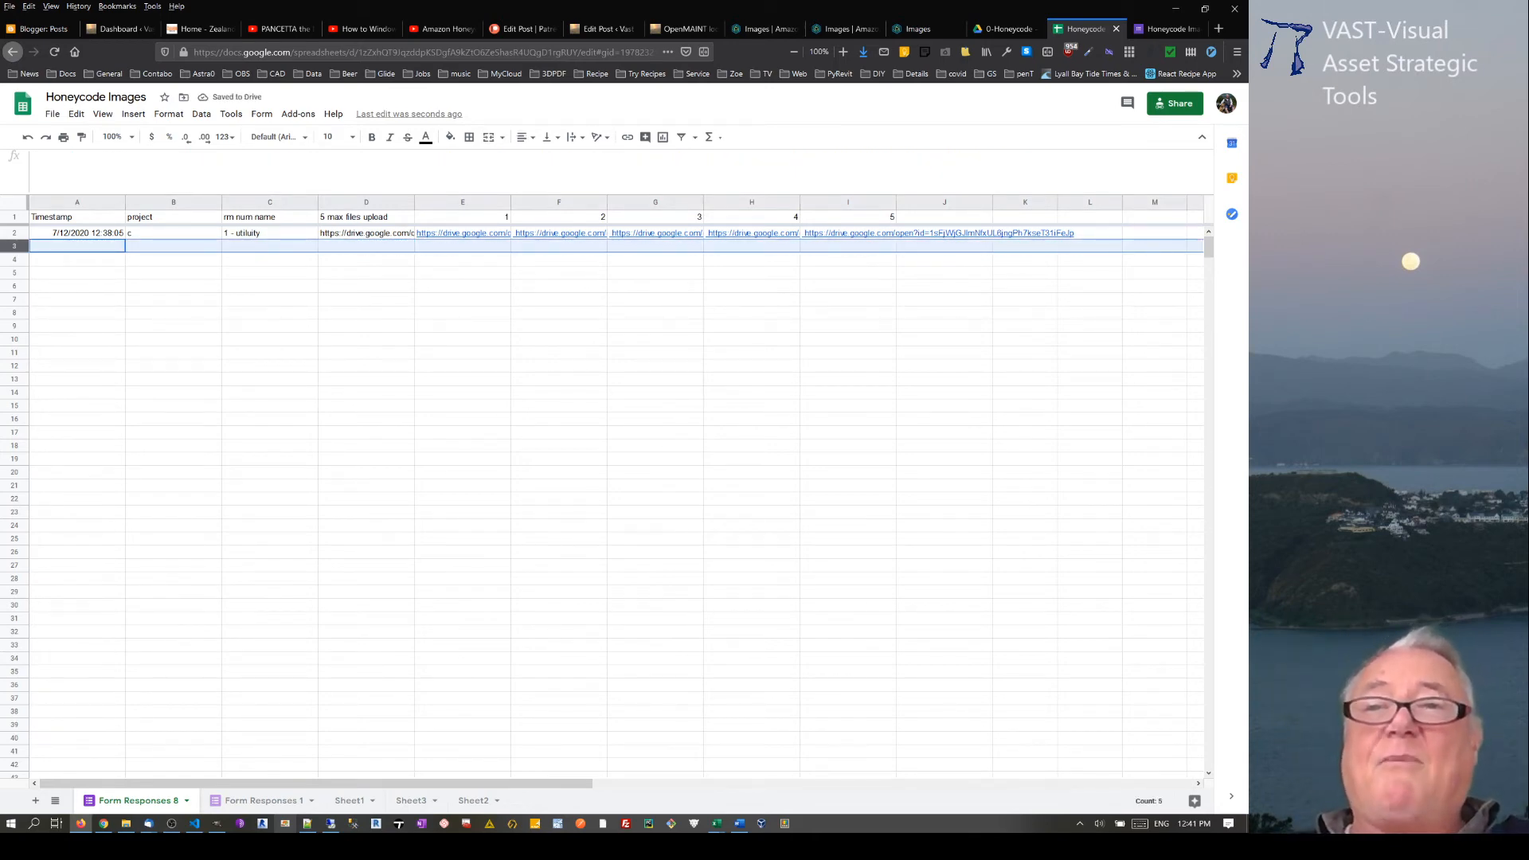
Step: Compare the Form Responses 8 column headers with the columns of the Images table in Honeycode
left_click(788, 28)
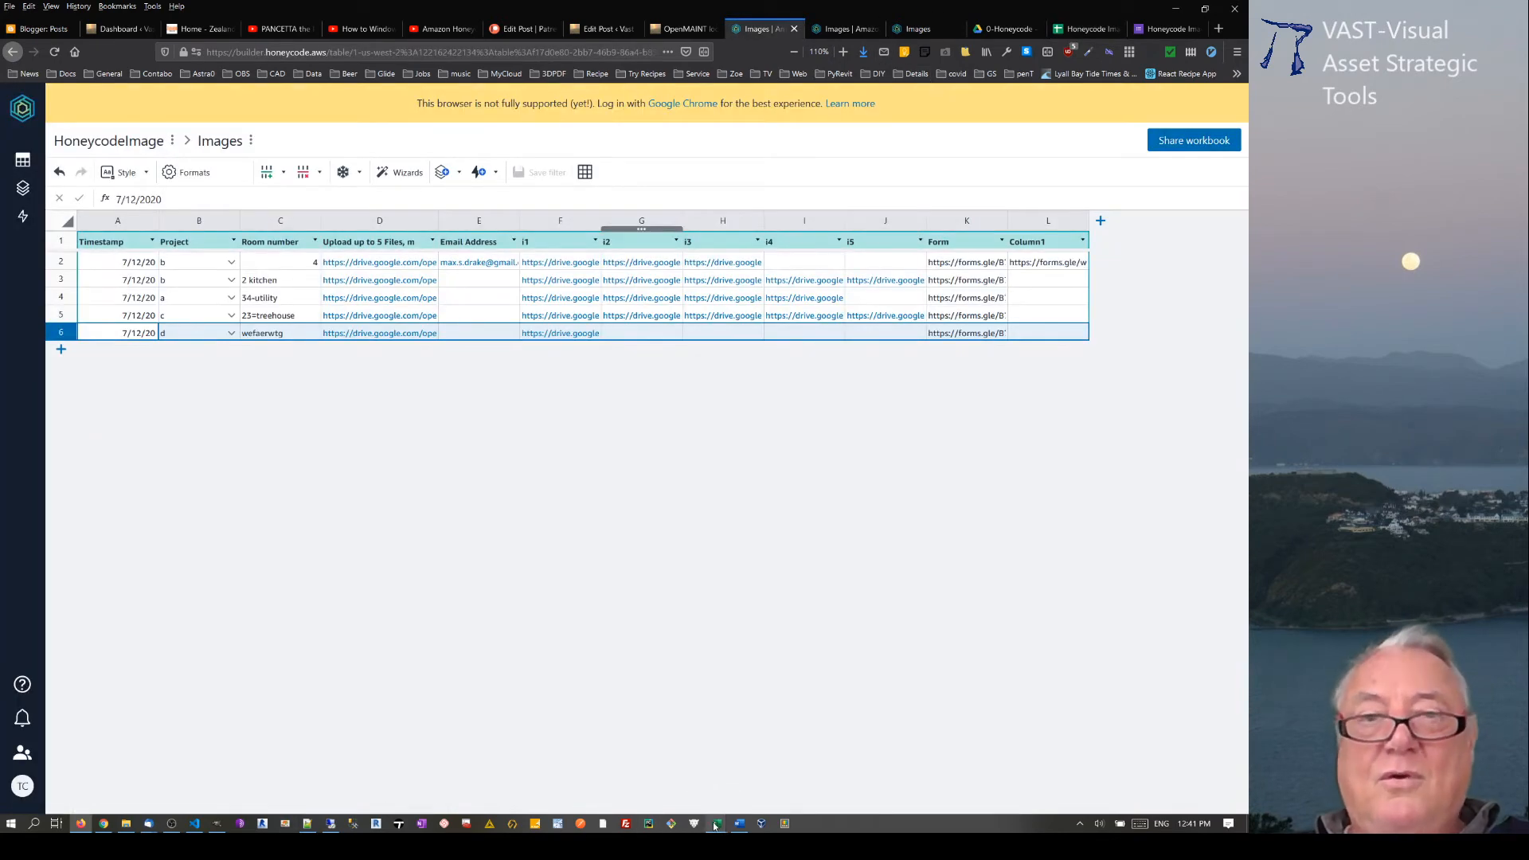
left_click(1095, 30)
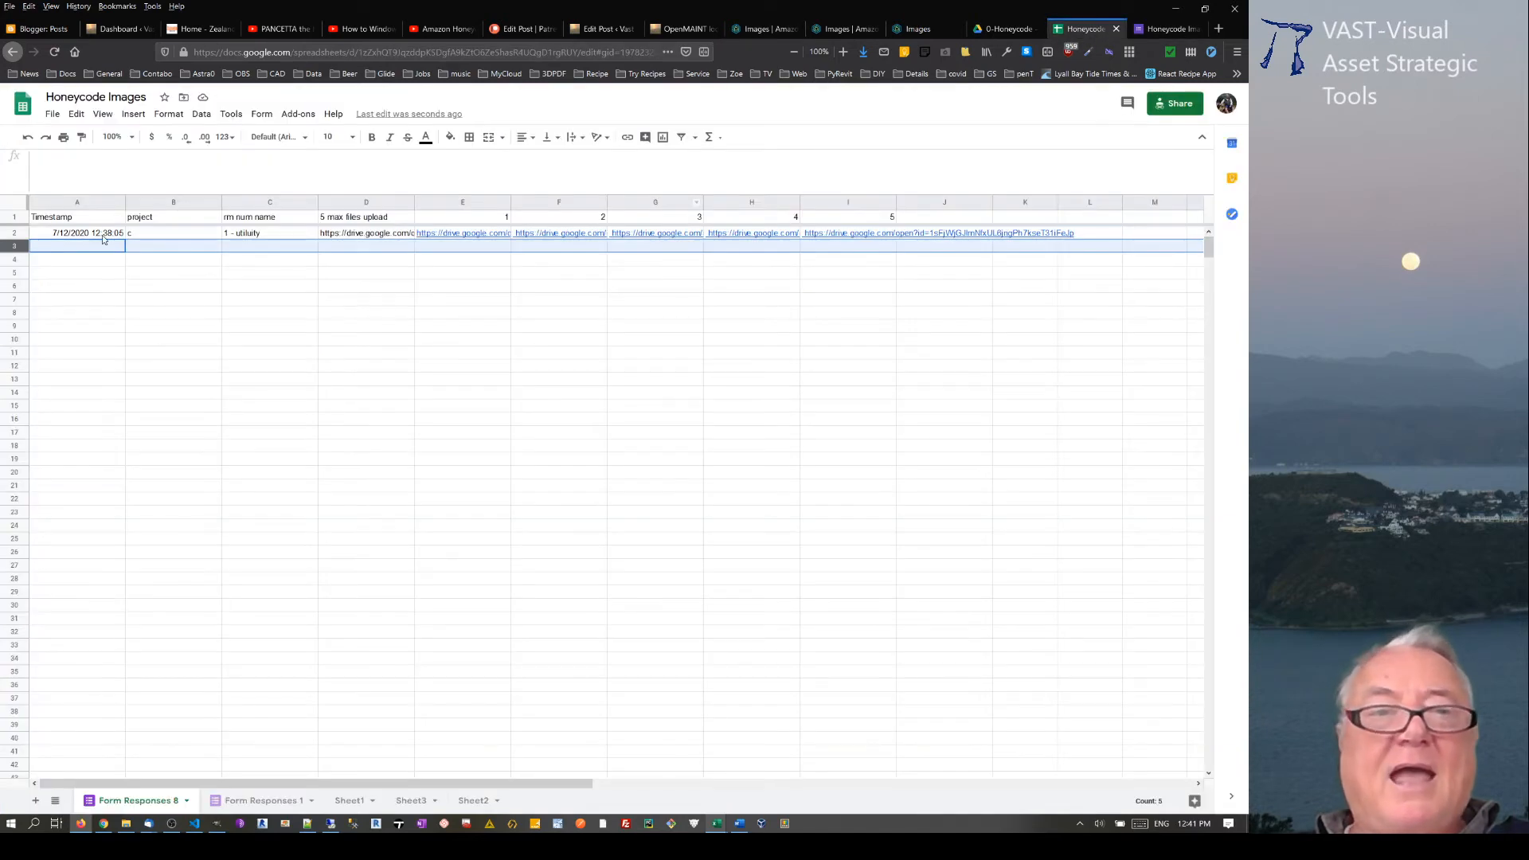
left_click_drag(83, 220, 367, 218)
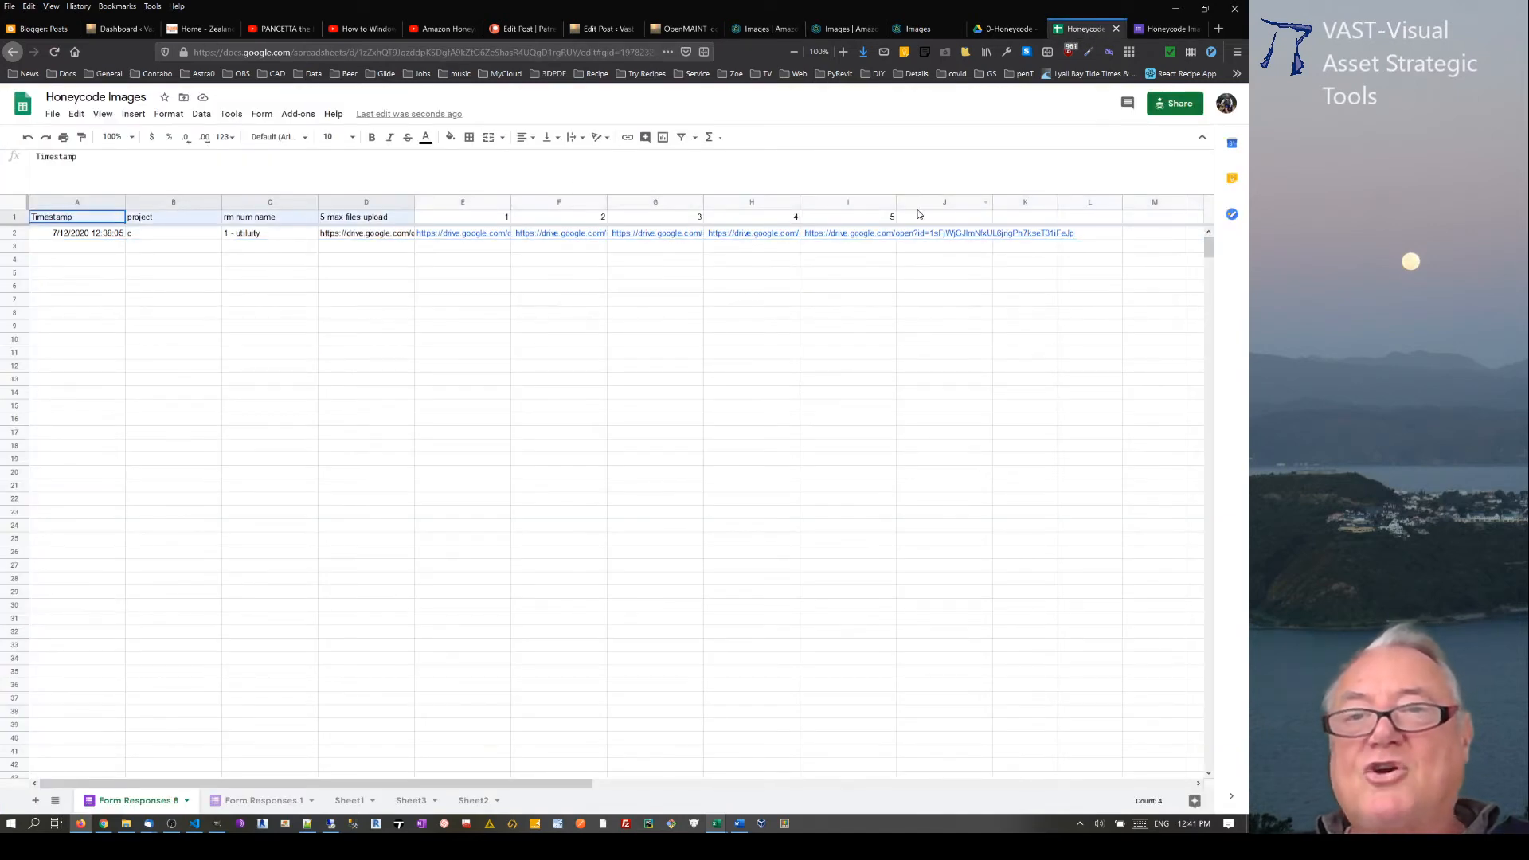
left_click(893, 216, "shift")
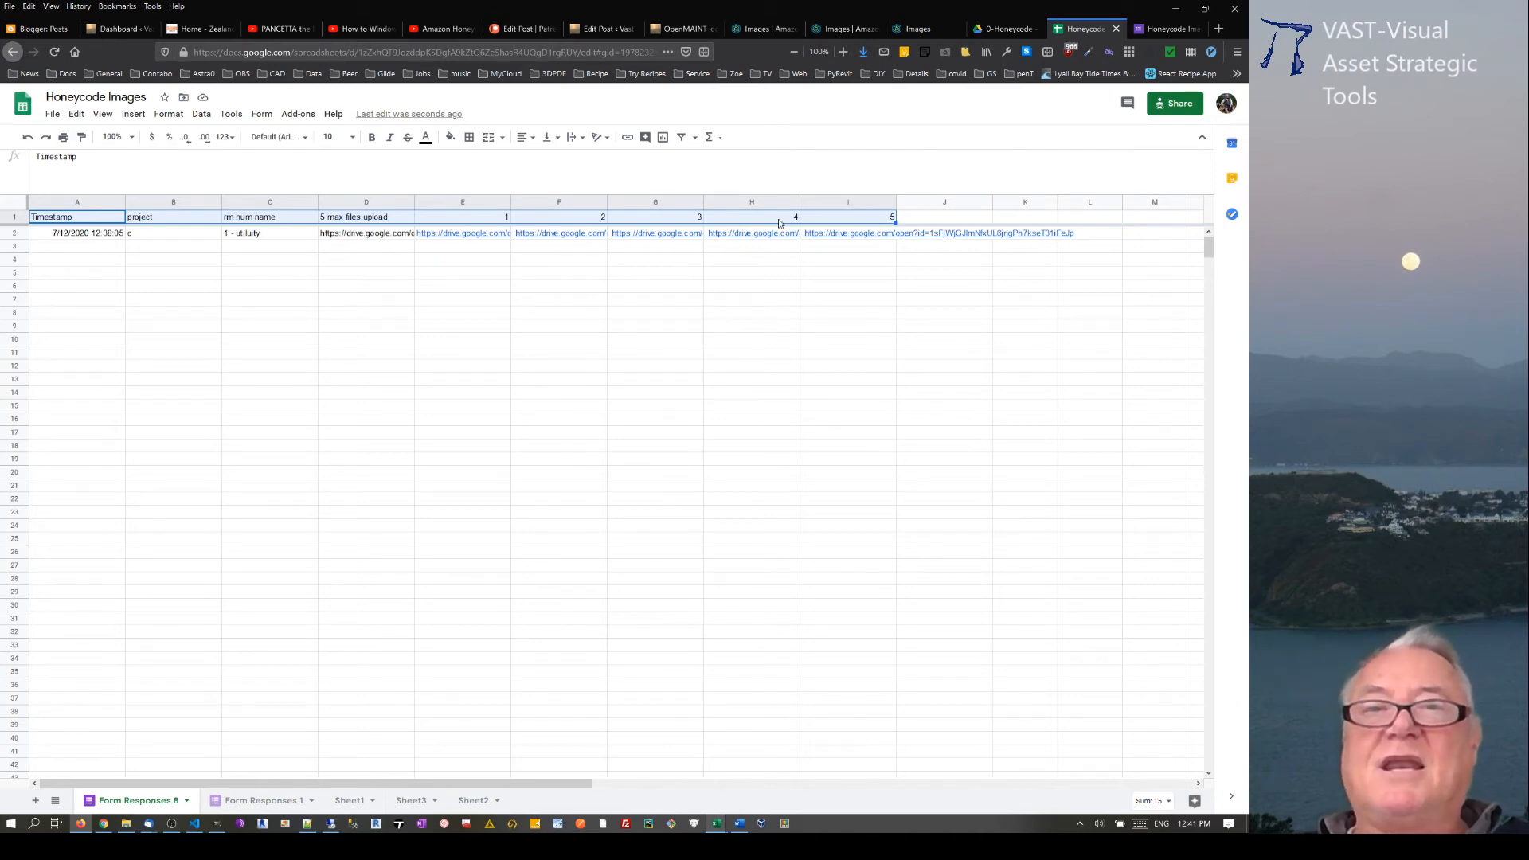
left_click(771, 29)
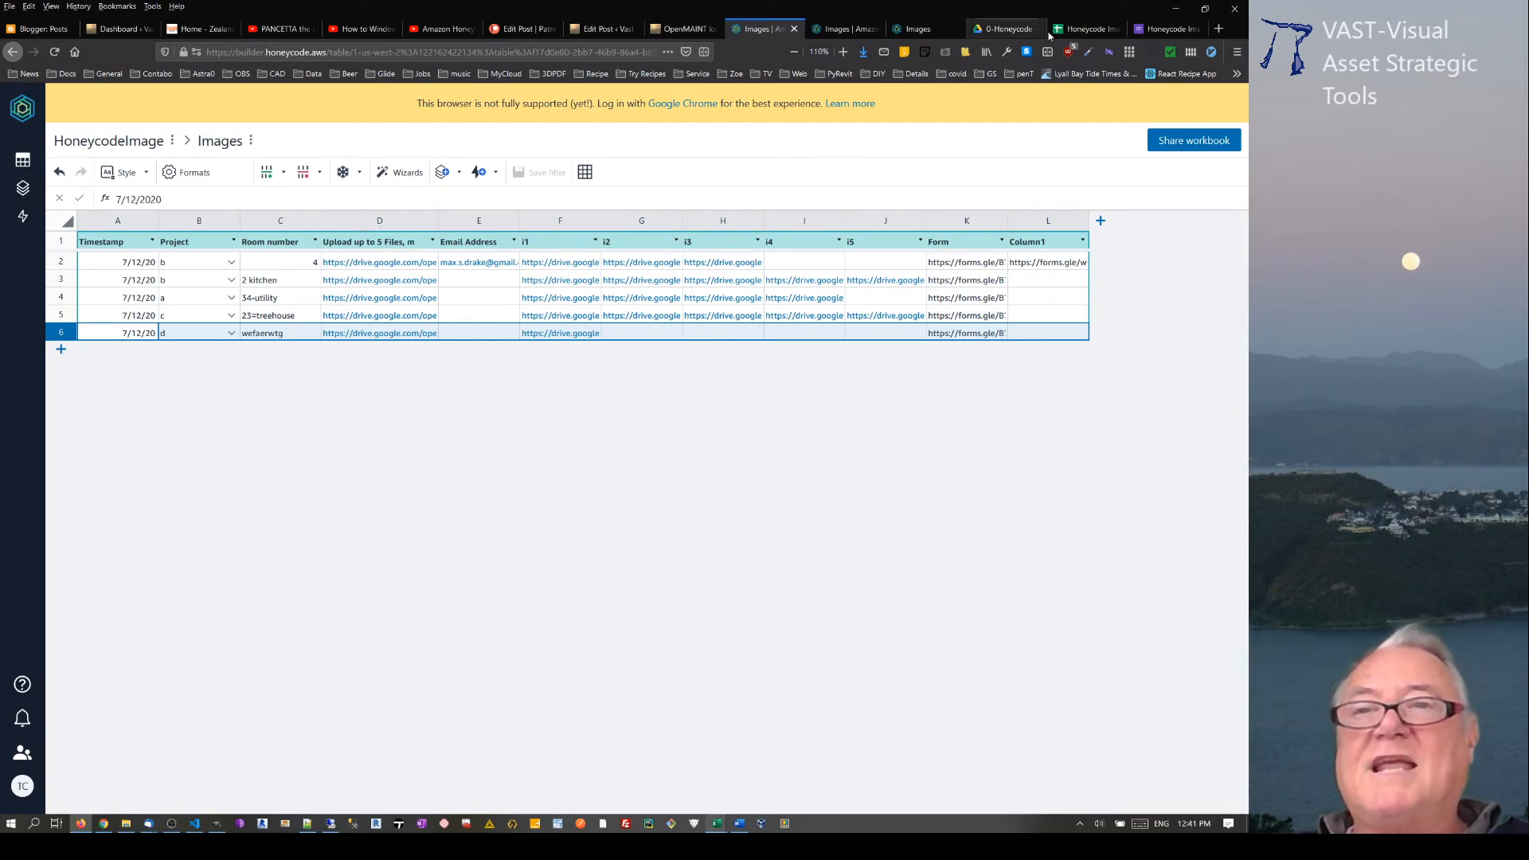
left_click(1085, 29)
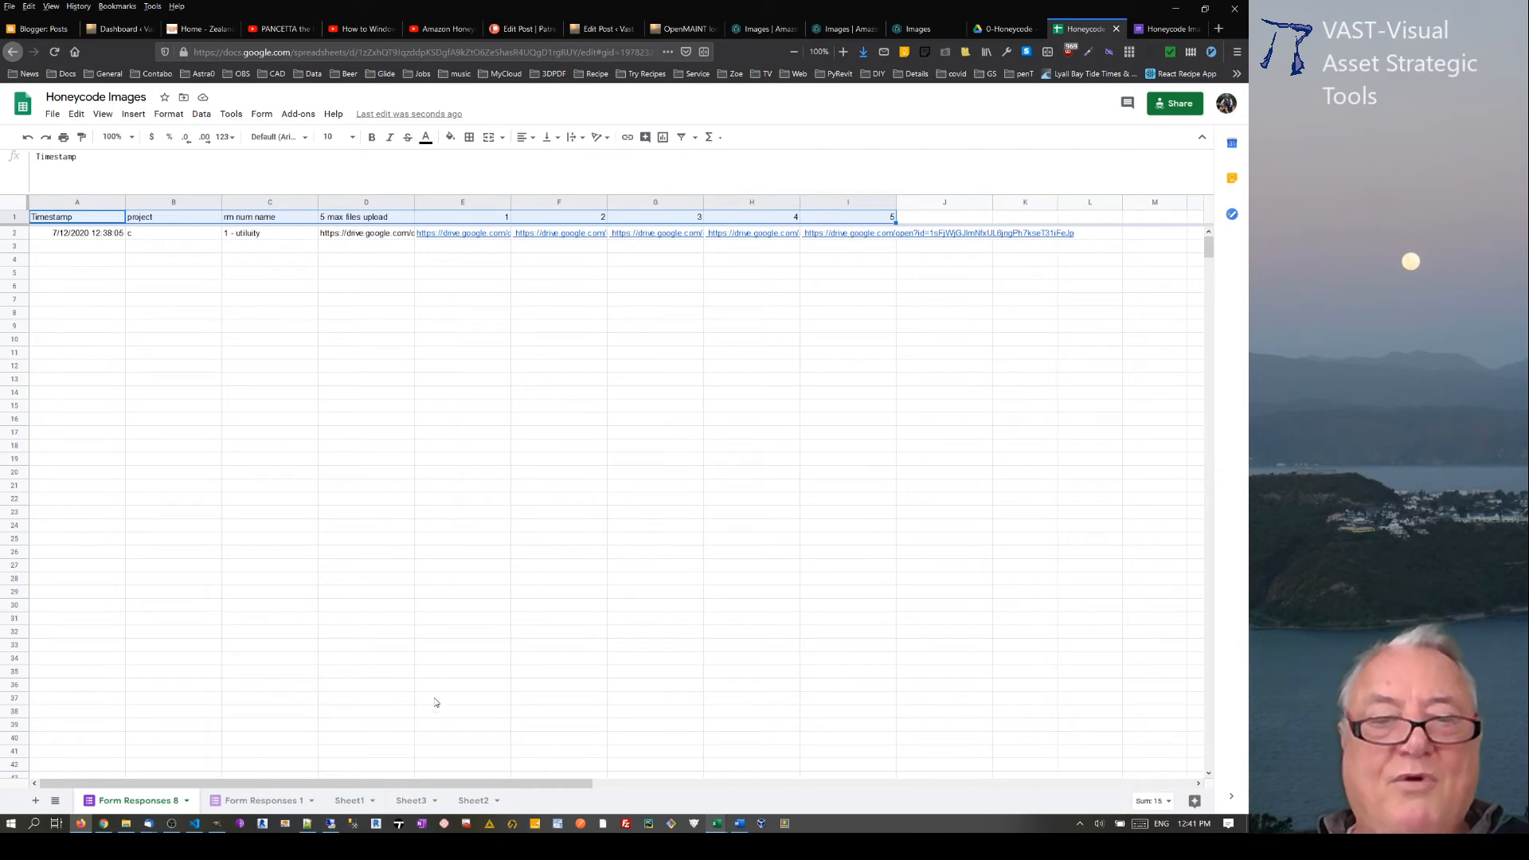
Step: Copy the 34-utility and 2-porch response rows, from Timestamp through i5, on the Form Responses 1 sheet
left_click(260, 801)
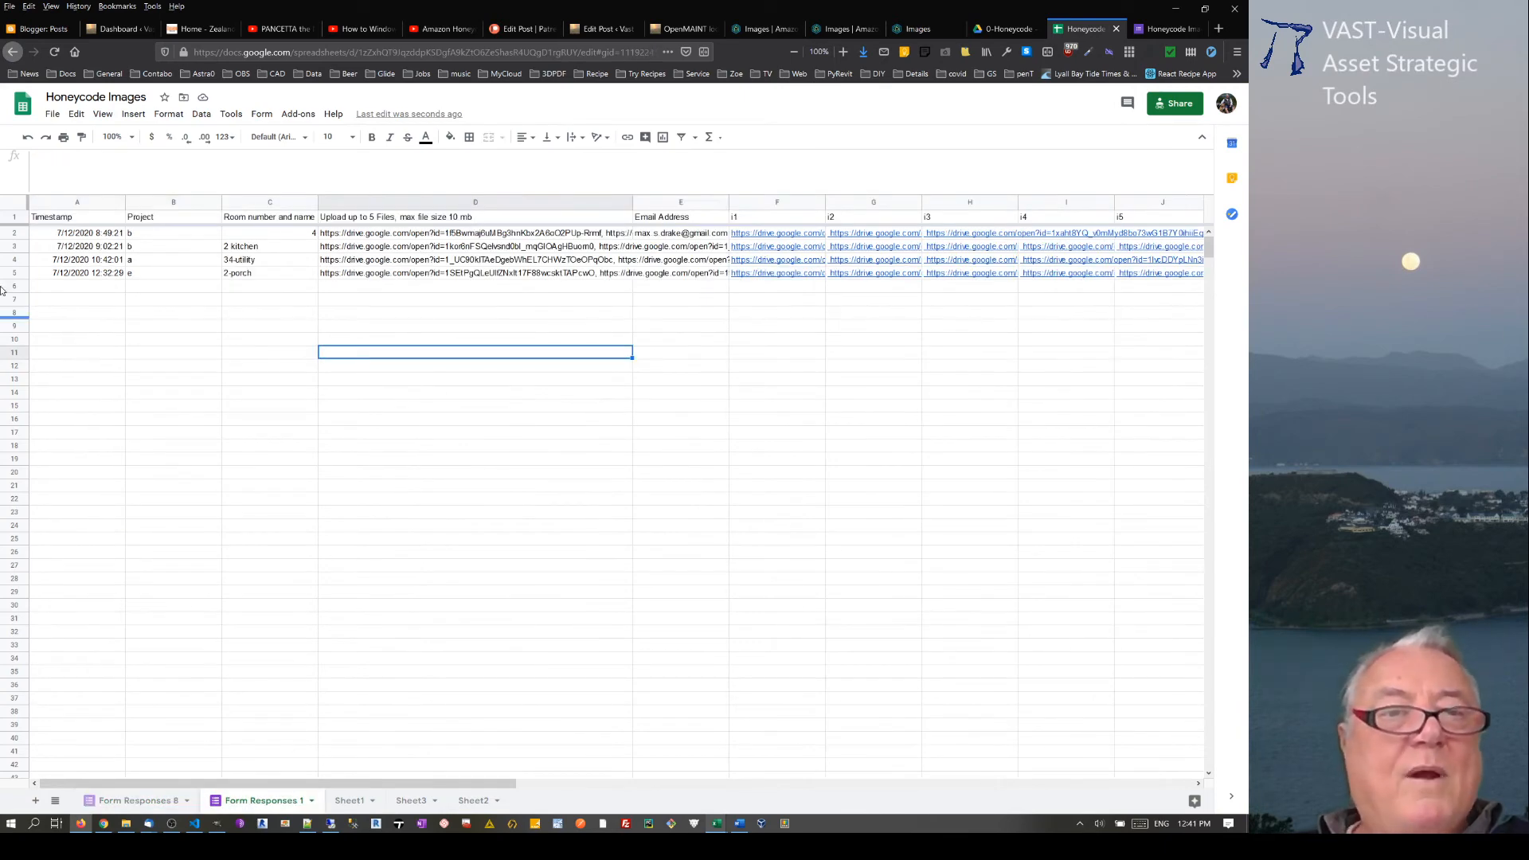
left_click_drag(54, 263, 1140, 276)
key("ctrl+c")
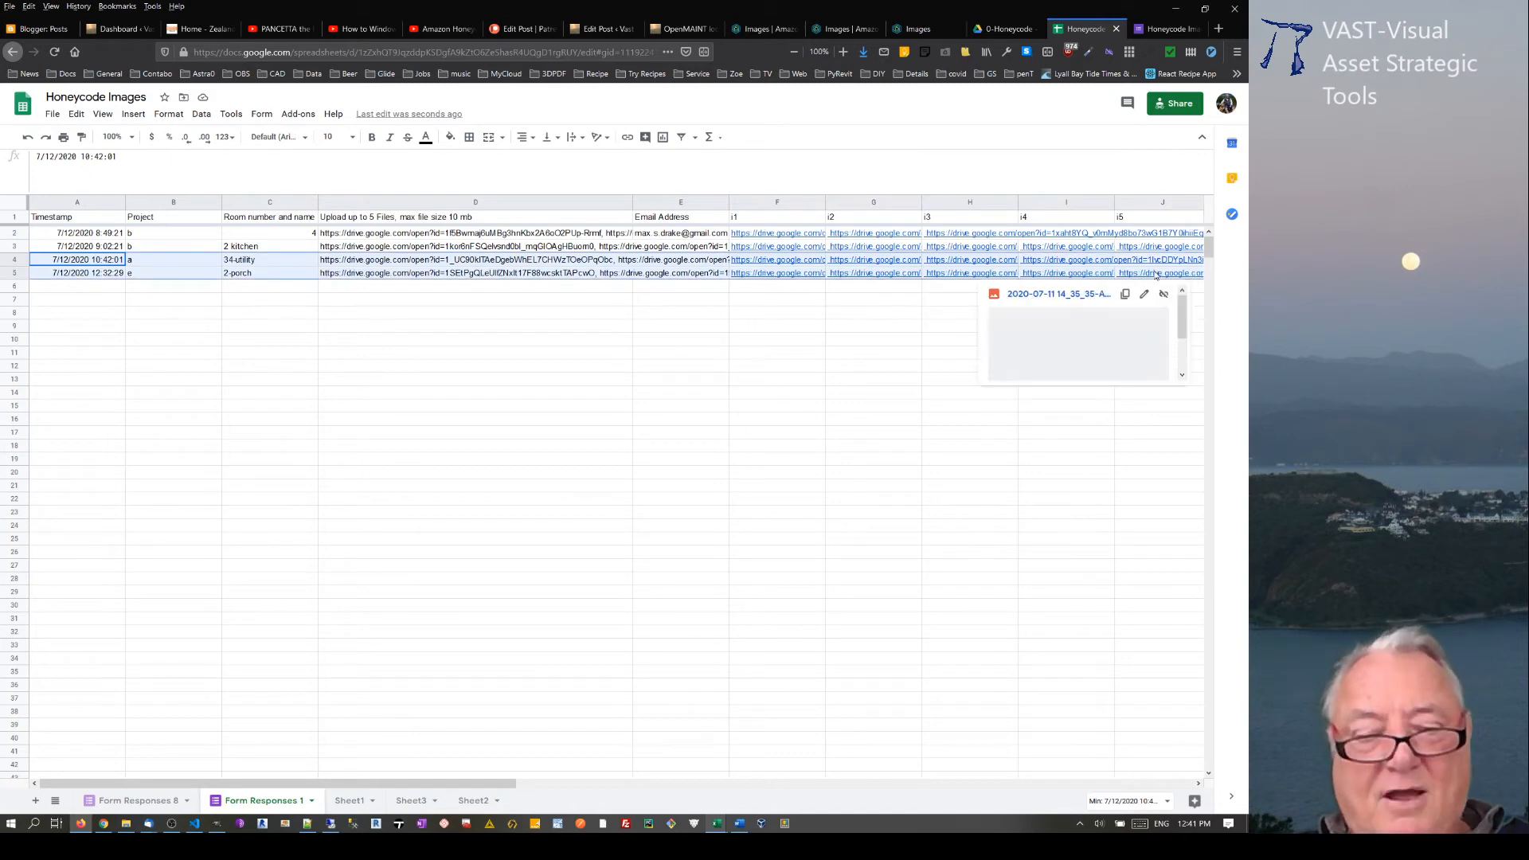
Step: Add two rows to the Honeycode Images table and paste the copied 34-utility and 2-porch responses starting at A7
left_click(760, 29)
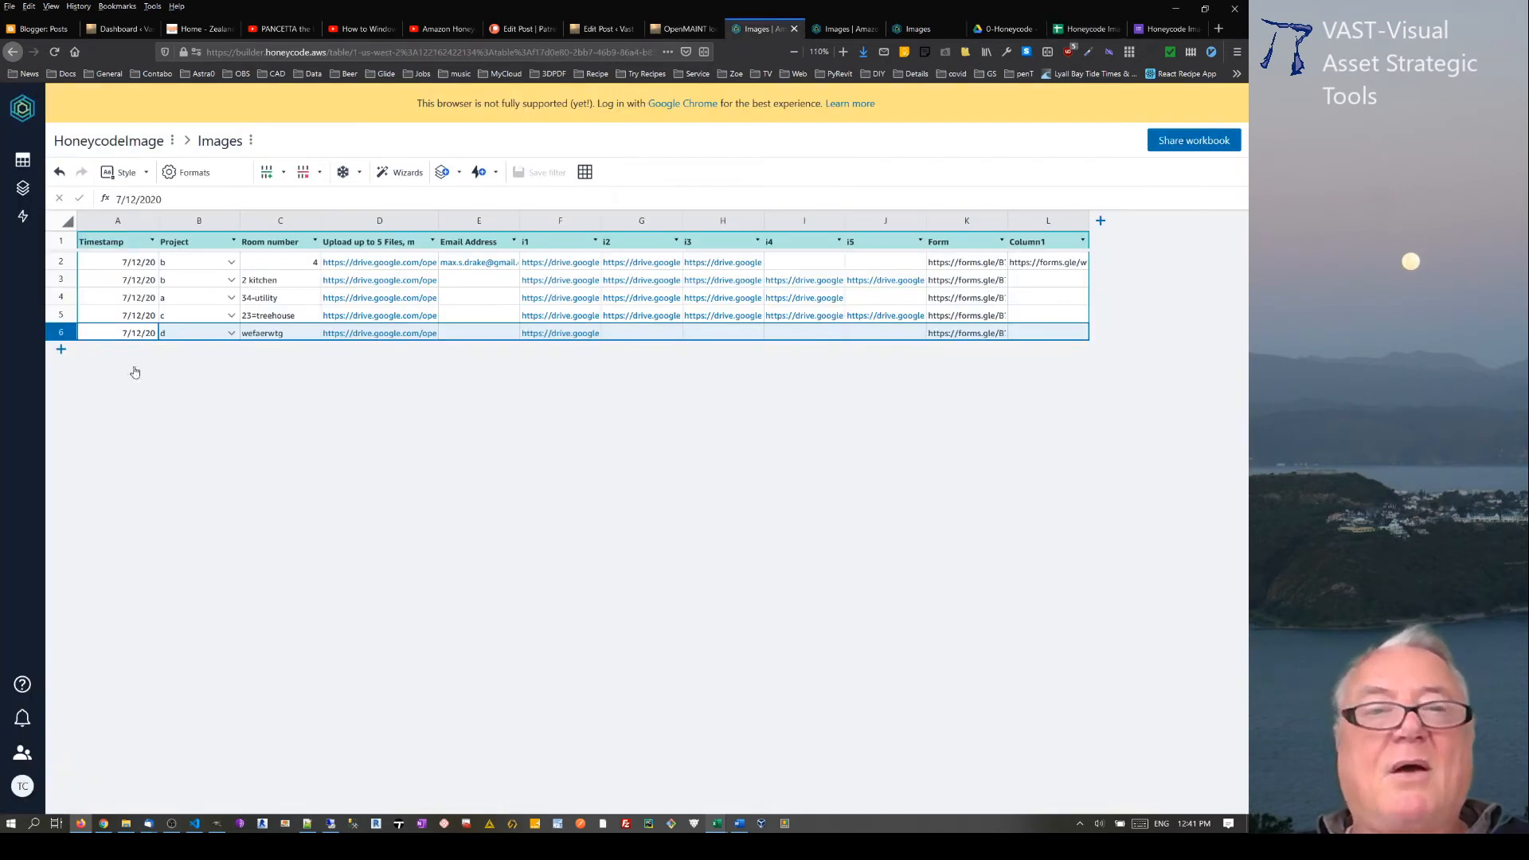
left_click(61, 349)
left_click(61, 367)
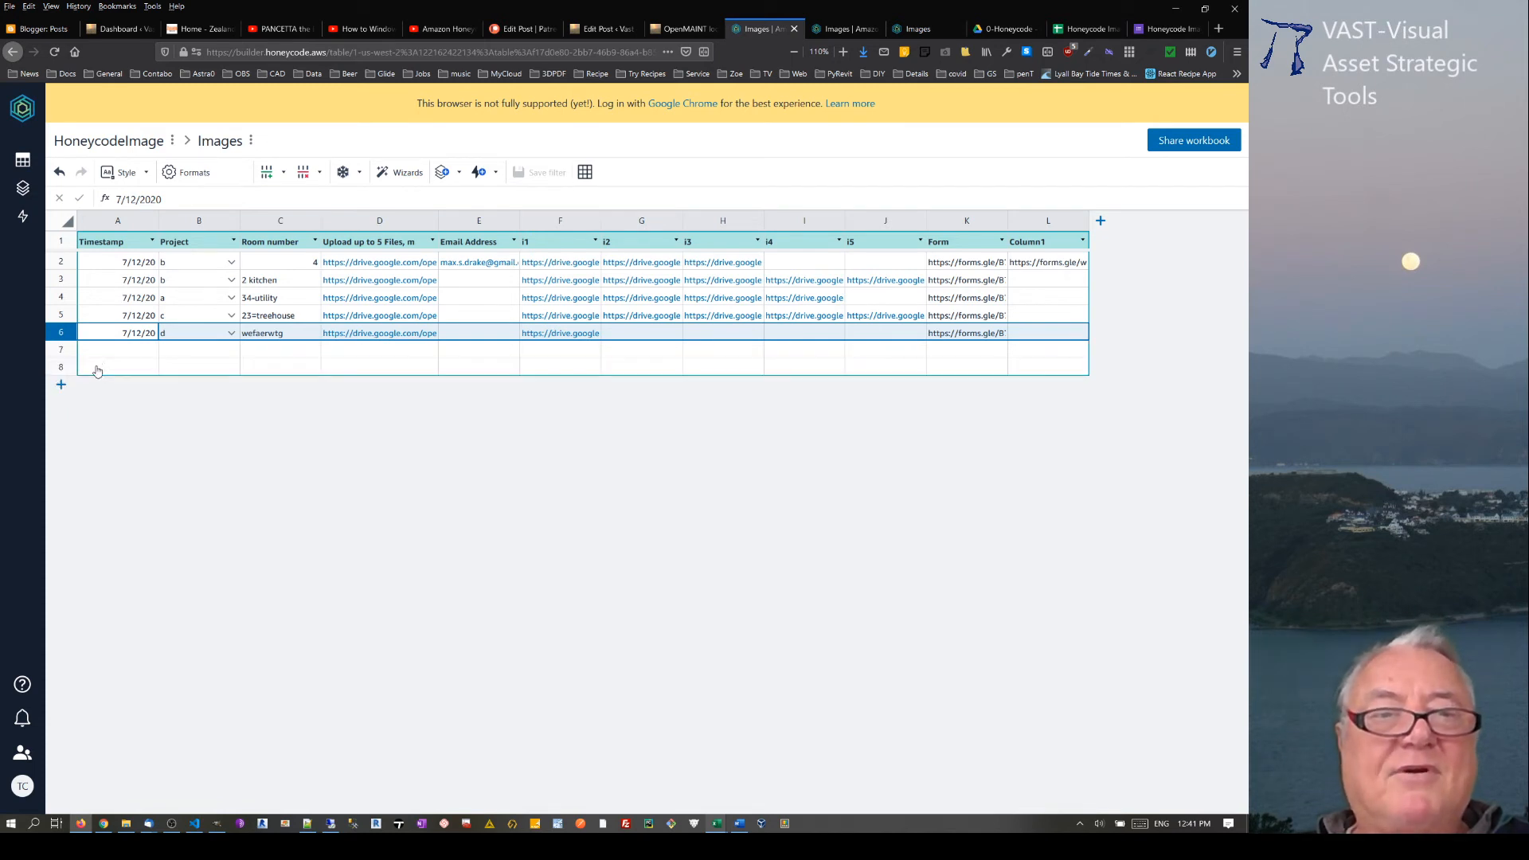
left_click(109, 356)
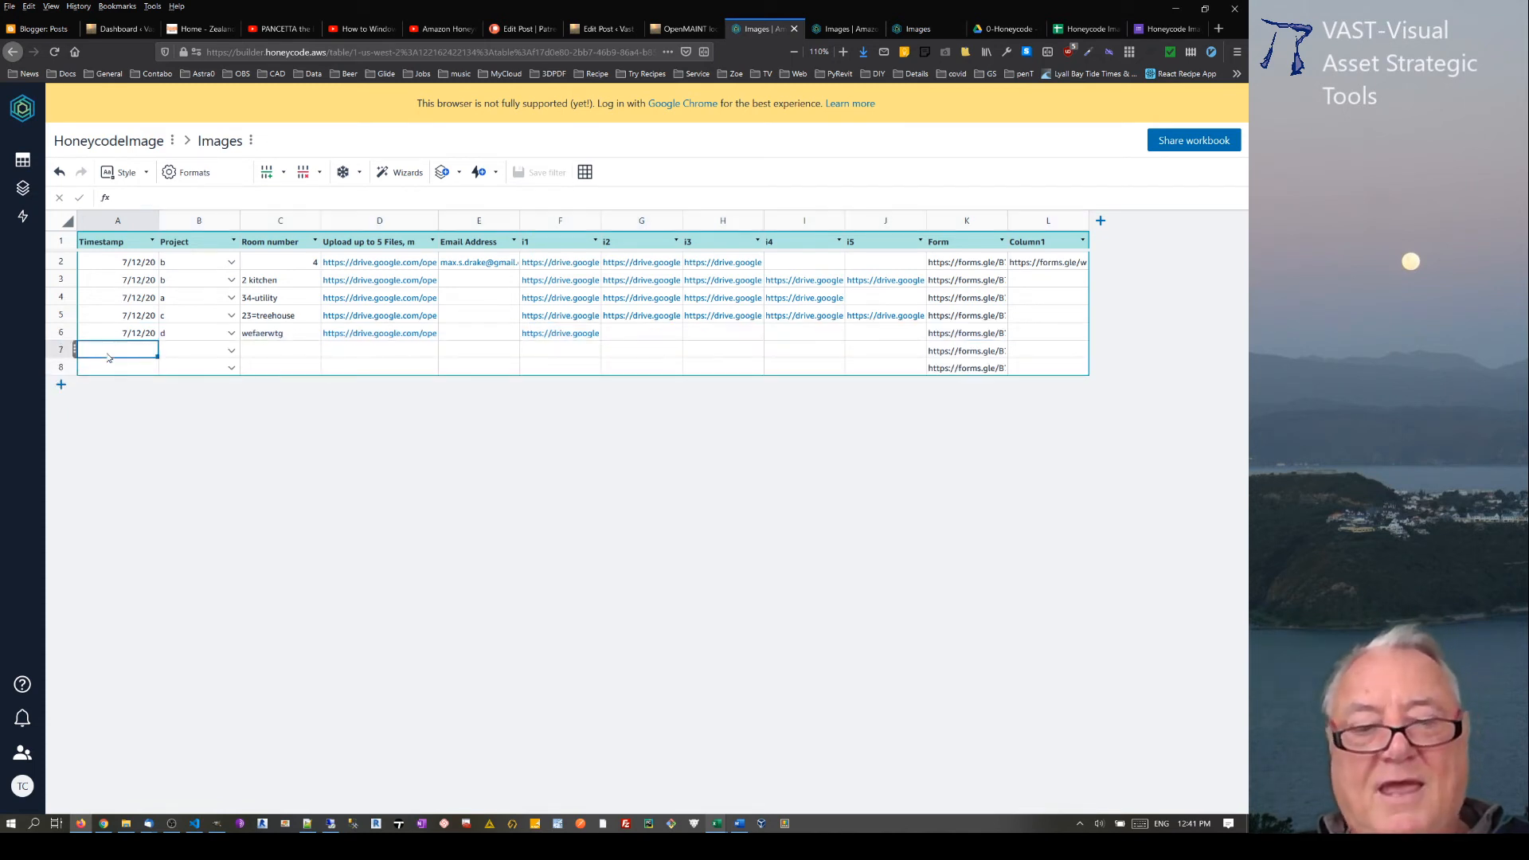
key("ctrl+v")
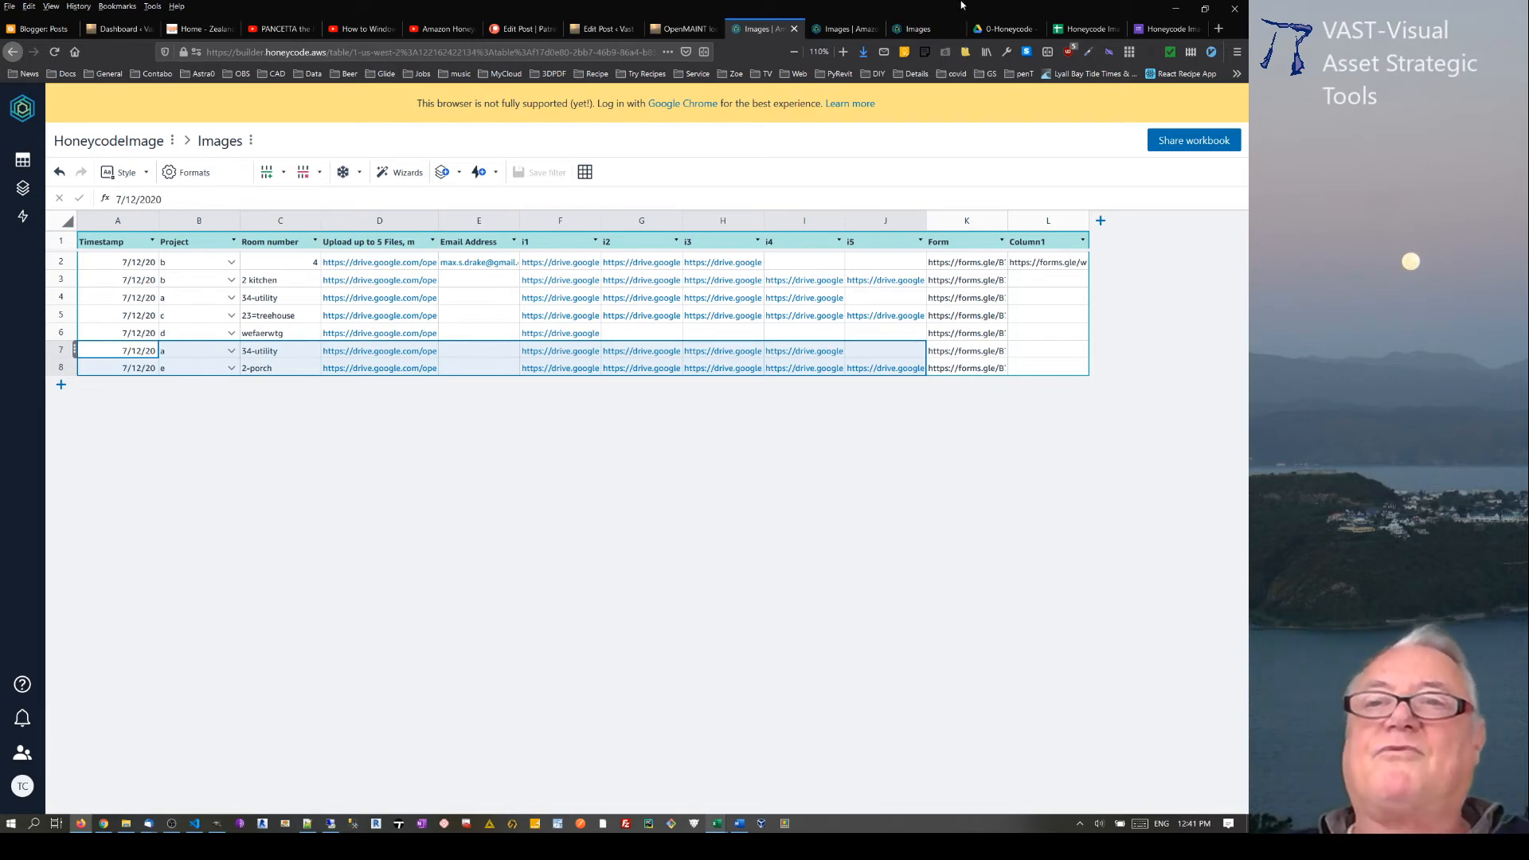
Step: Review the source responses sheet and the Images web app's listing of projects, rooms and image links
left_click(1096, 28)
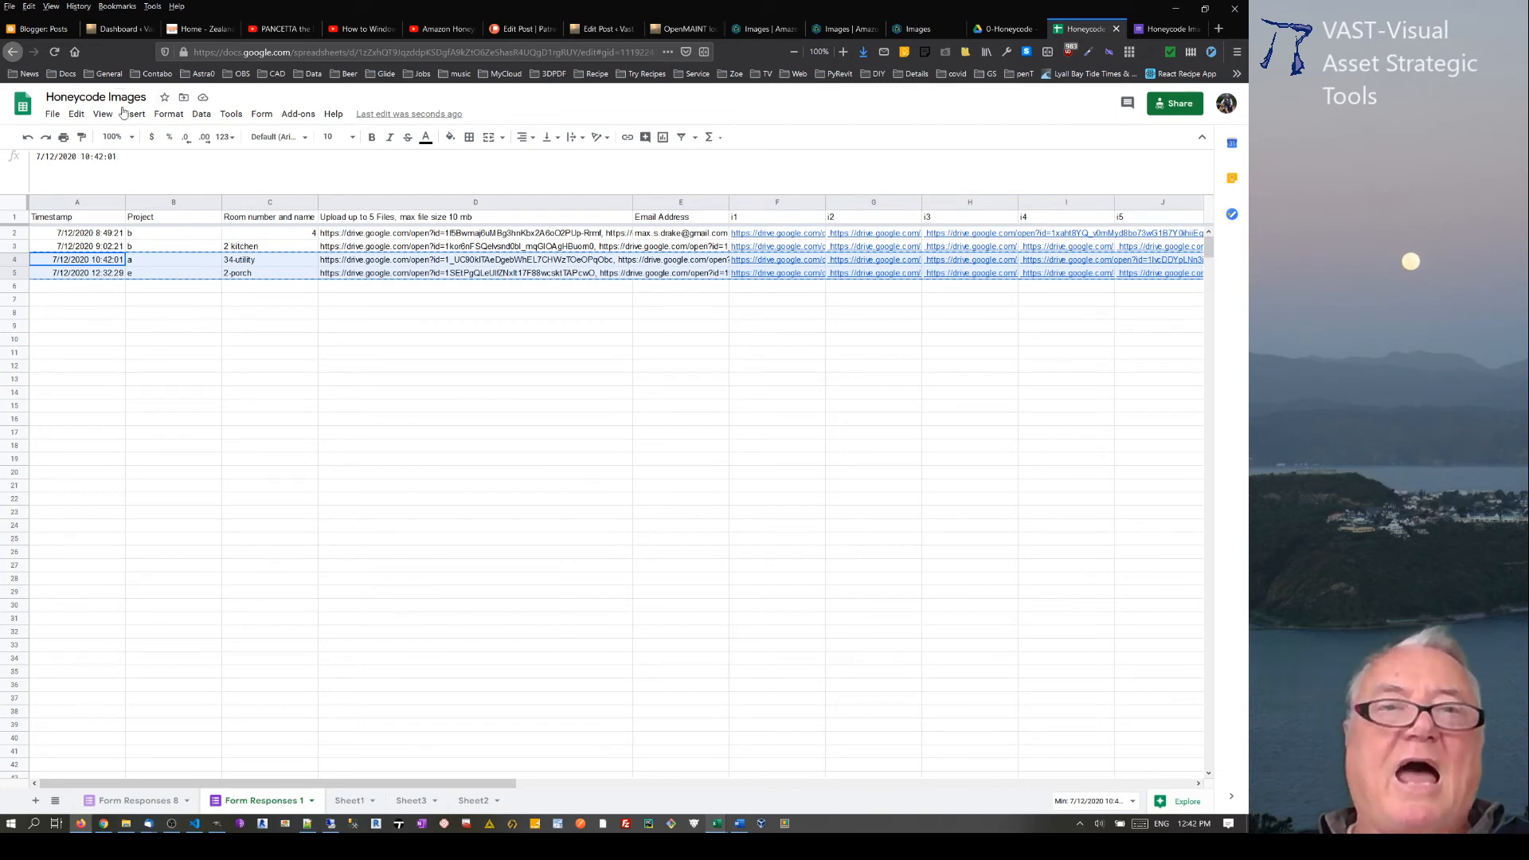
left_click(760, 28)
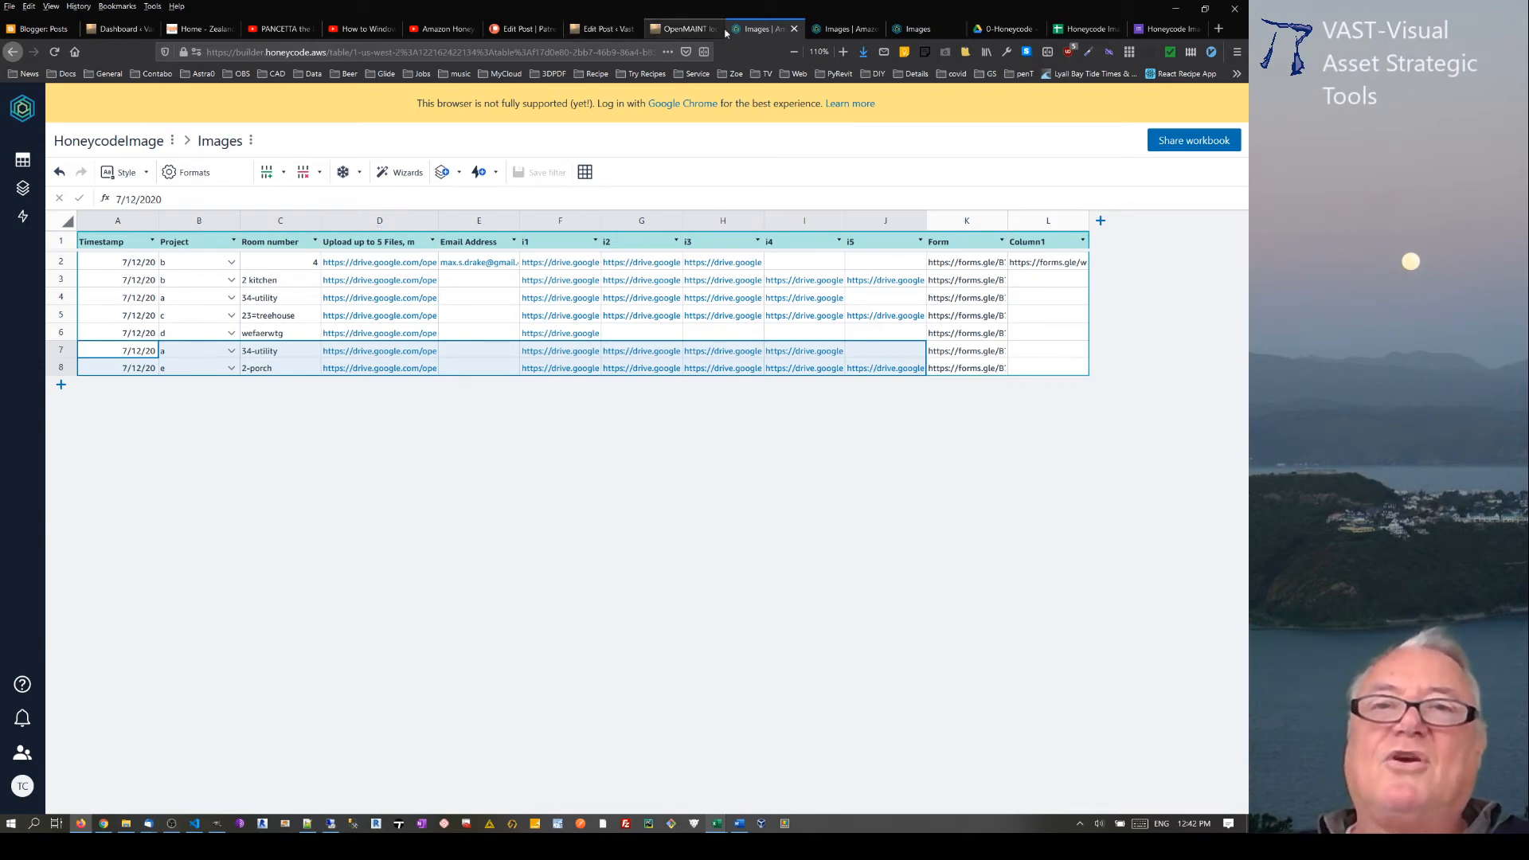
left_click(904, 28)
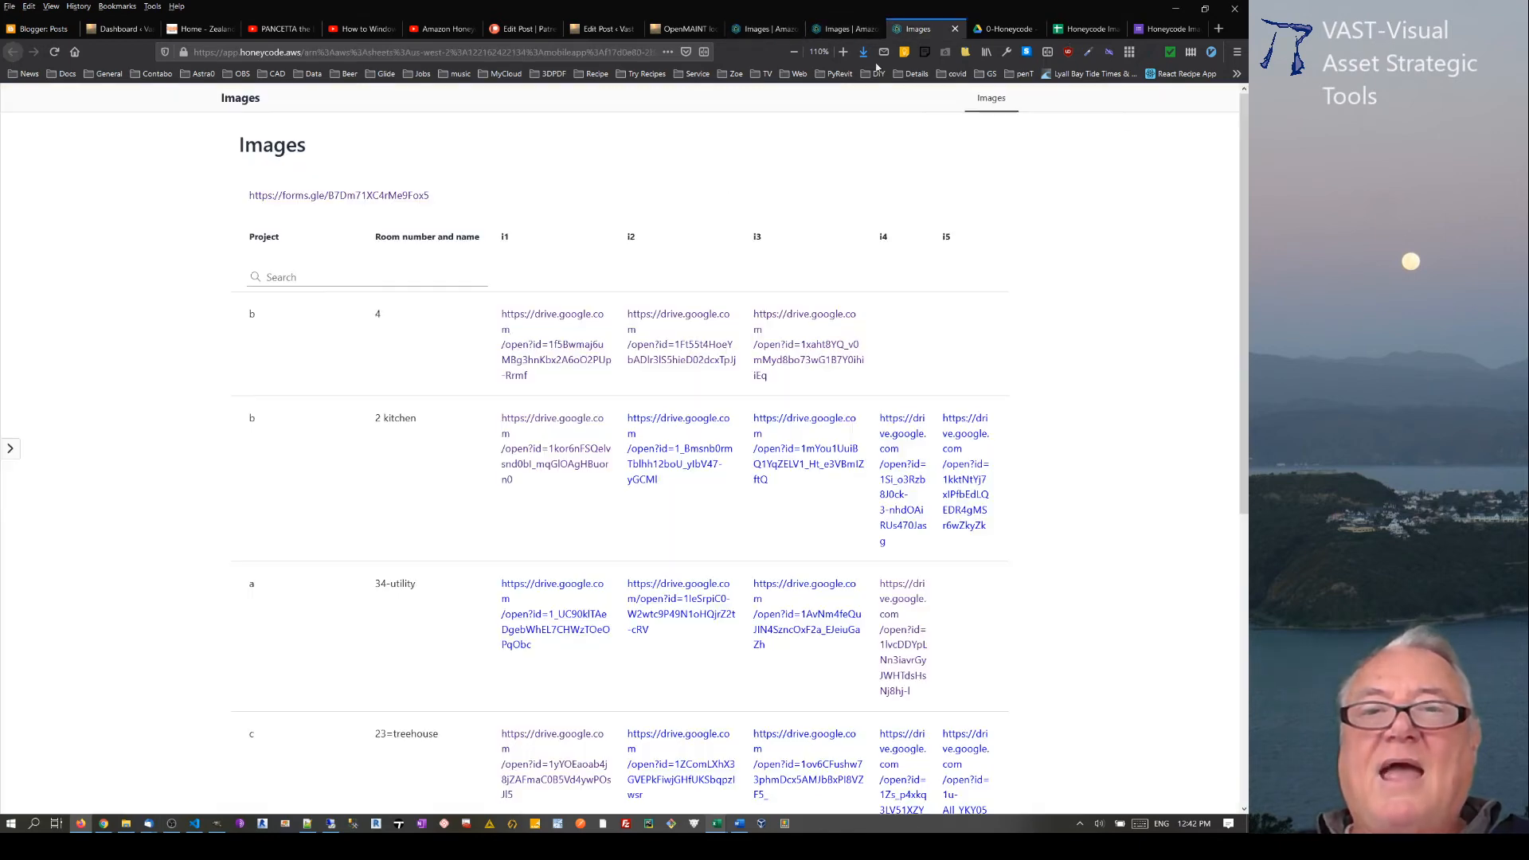
scroll(367, 615, "down", 2)
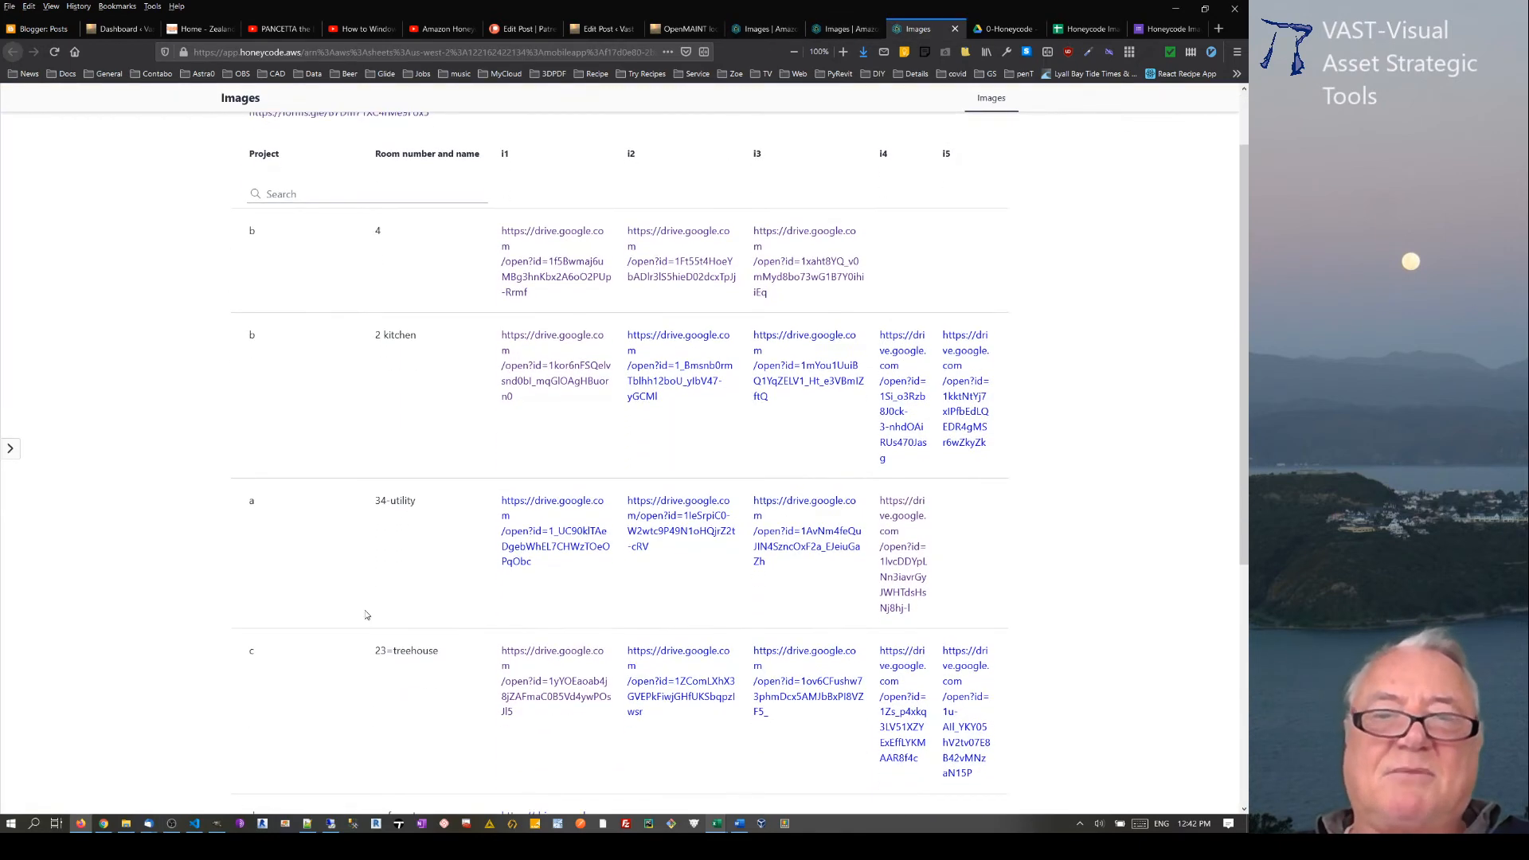
scroll(308, 586, "down", 3)
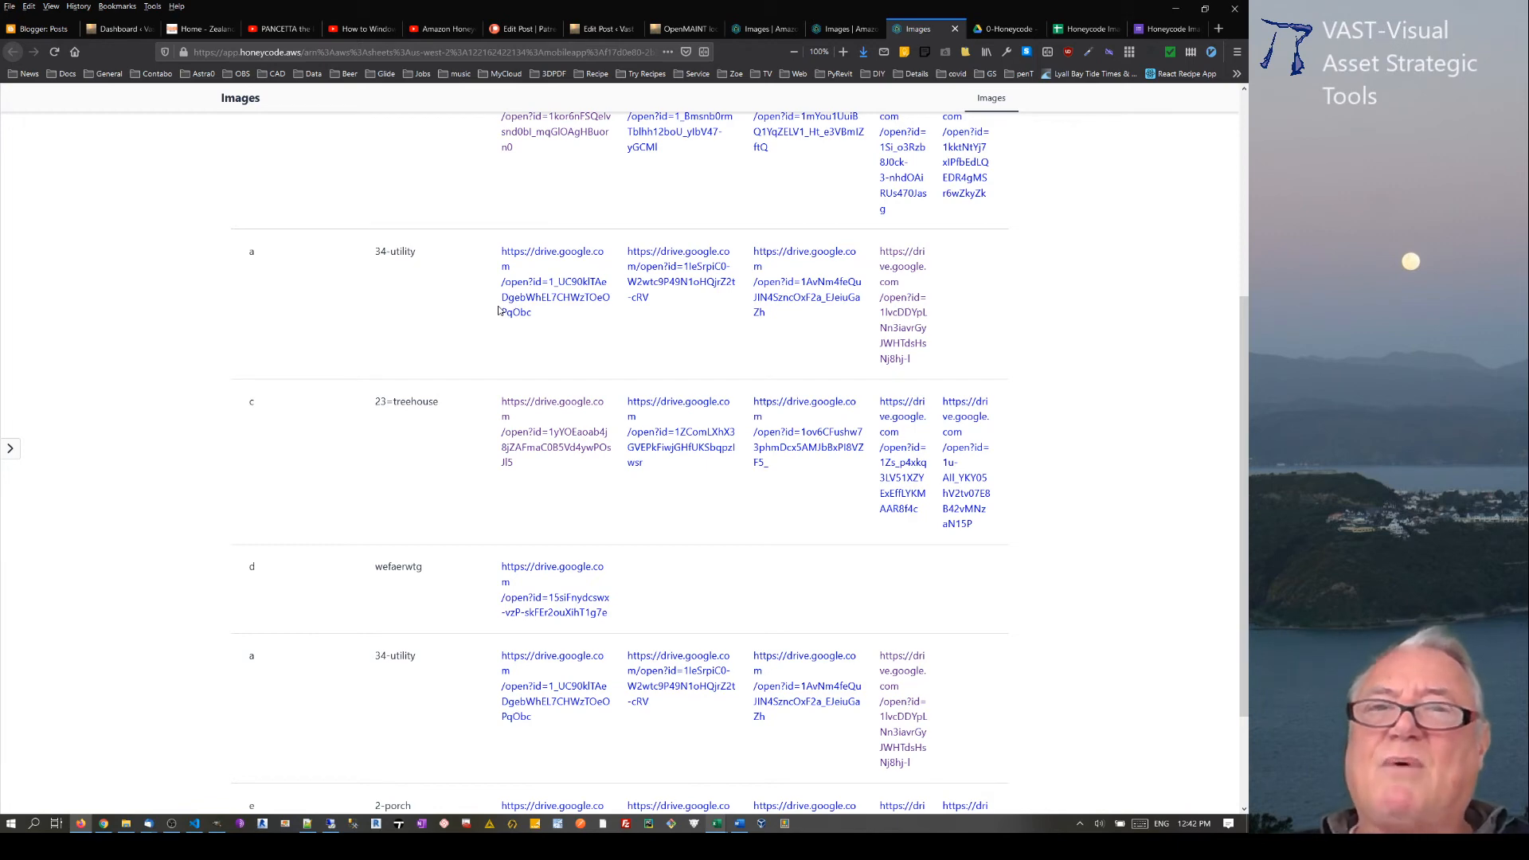
Step: Open the form linked to the Honeycode Images spreadsheet for editing and generate its shortened shareable link
left_click(763, 29)
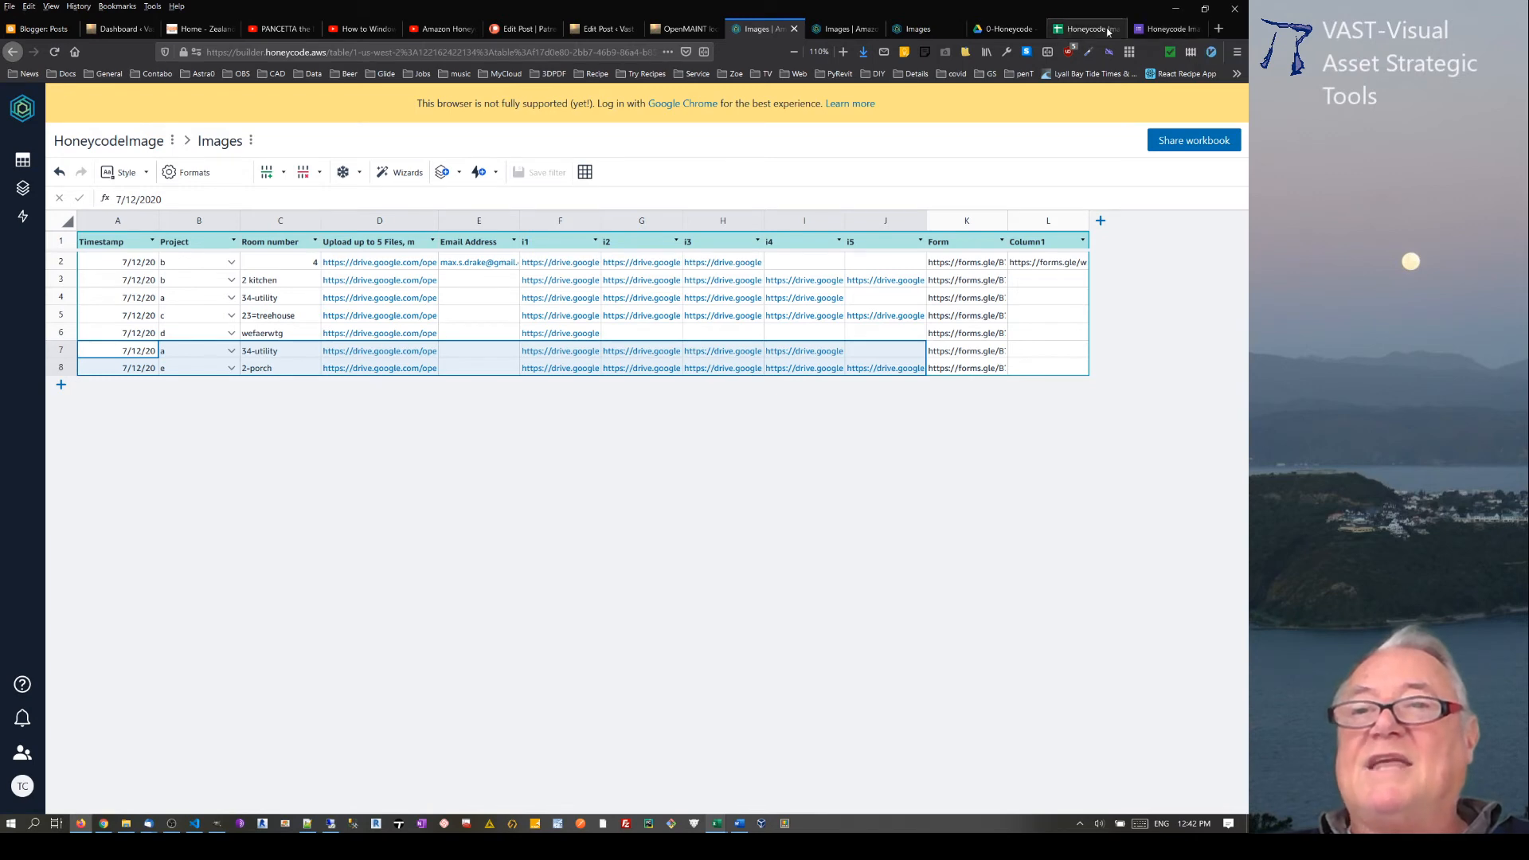
left_click(1180, 29)
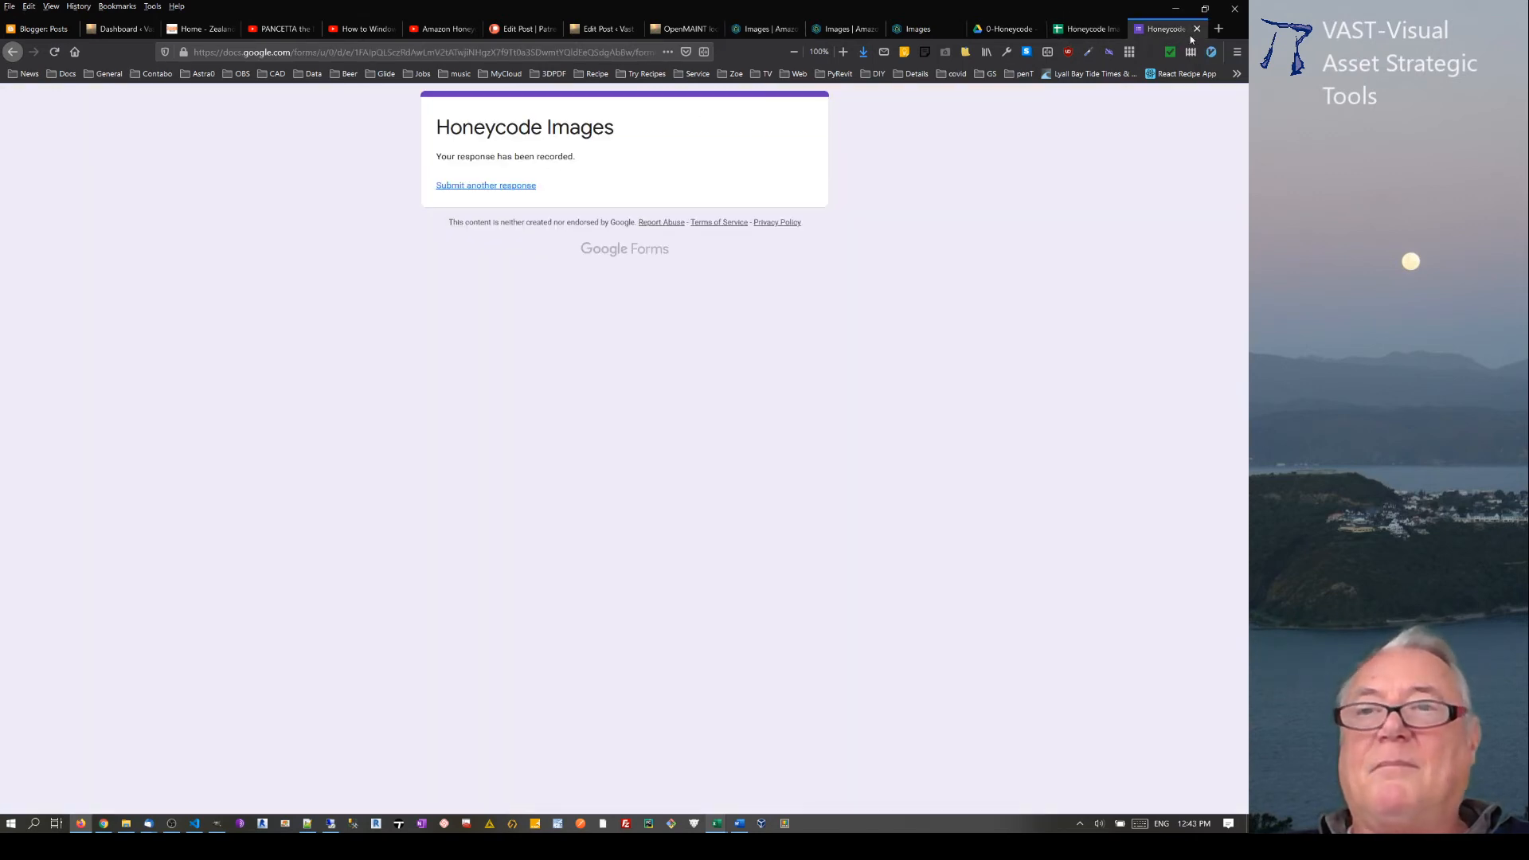
left_click(1087, 29)
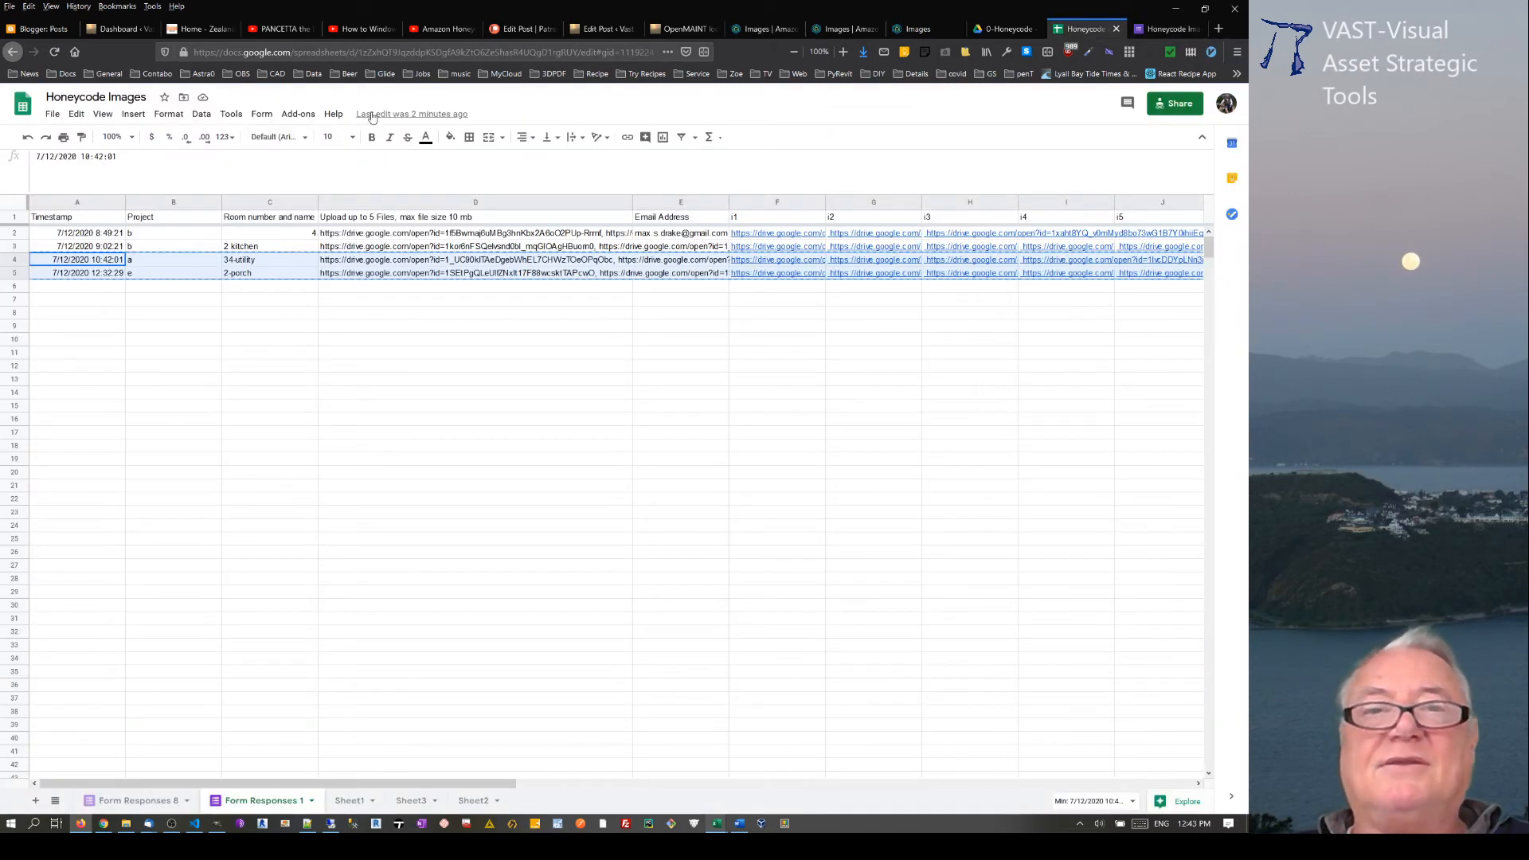
left_click(259, 114)
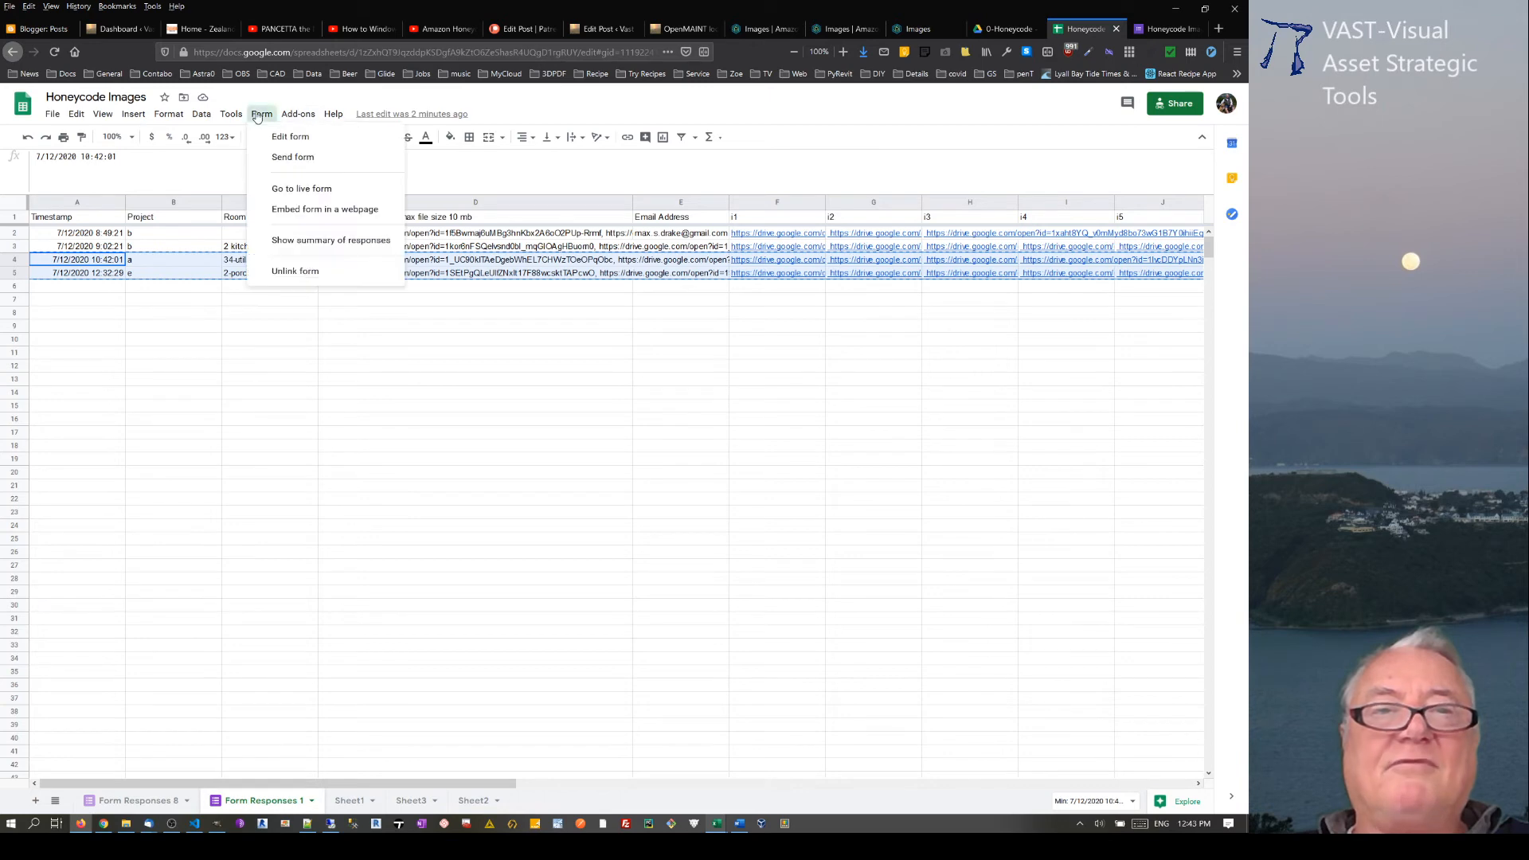
left_click(288, 138)
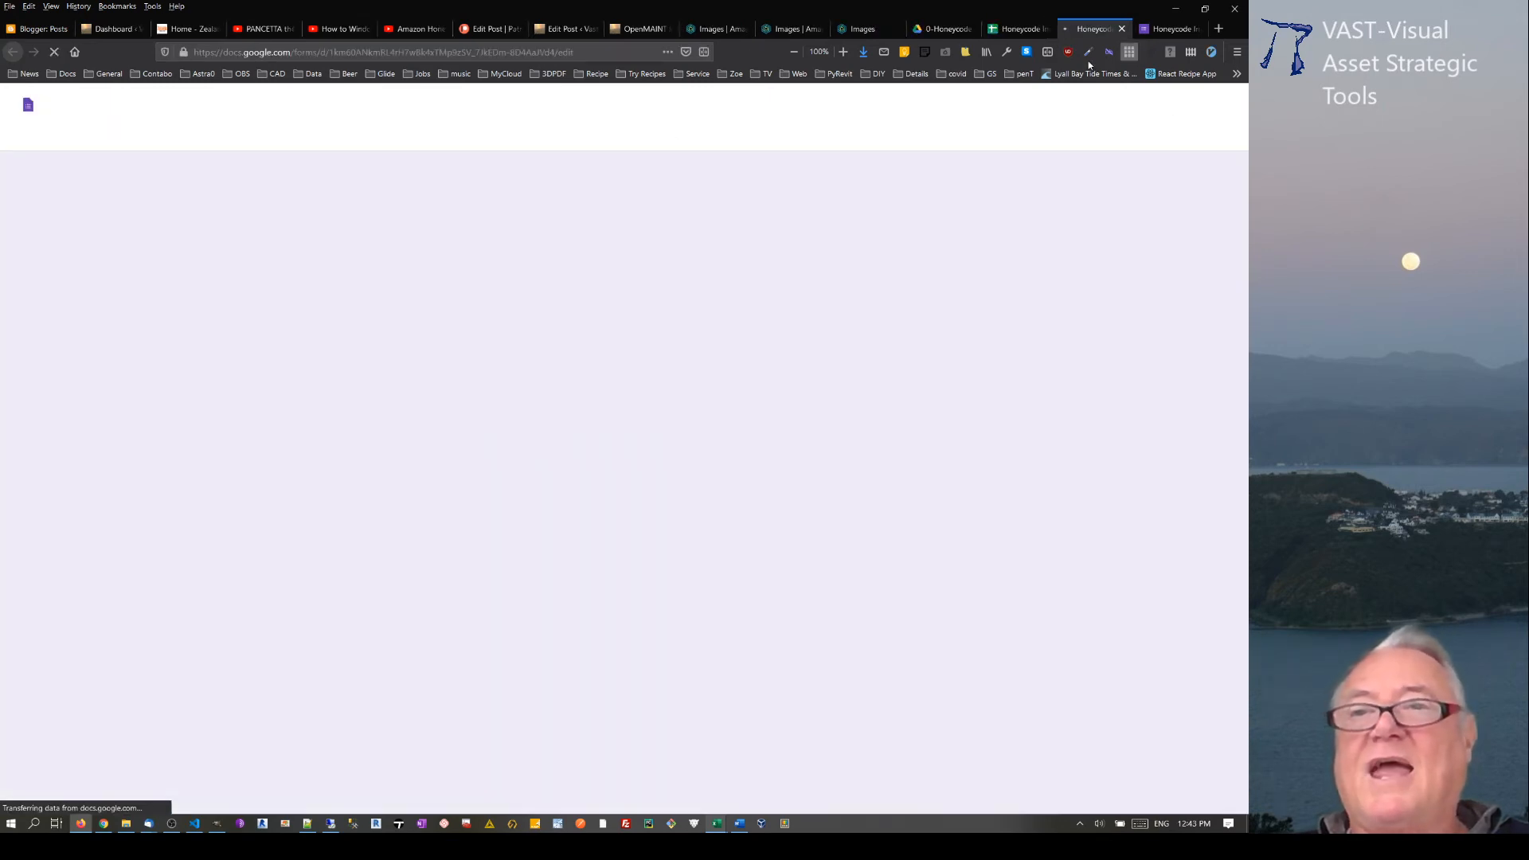
left_click(1156, 107)
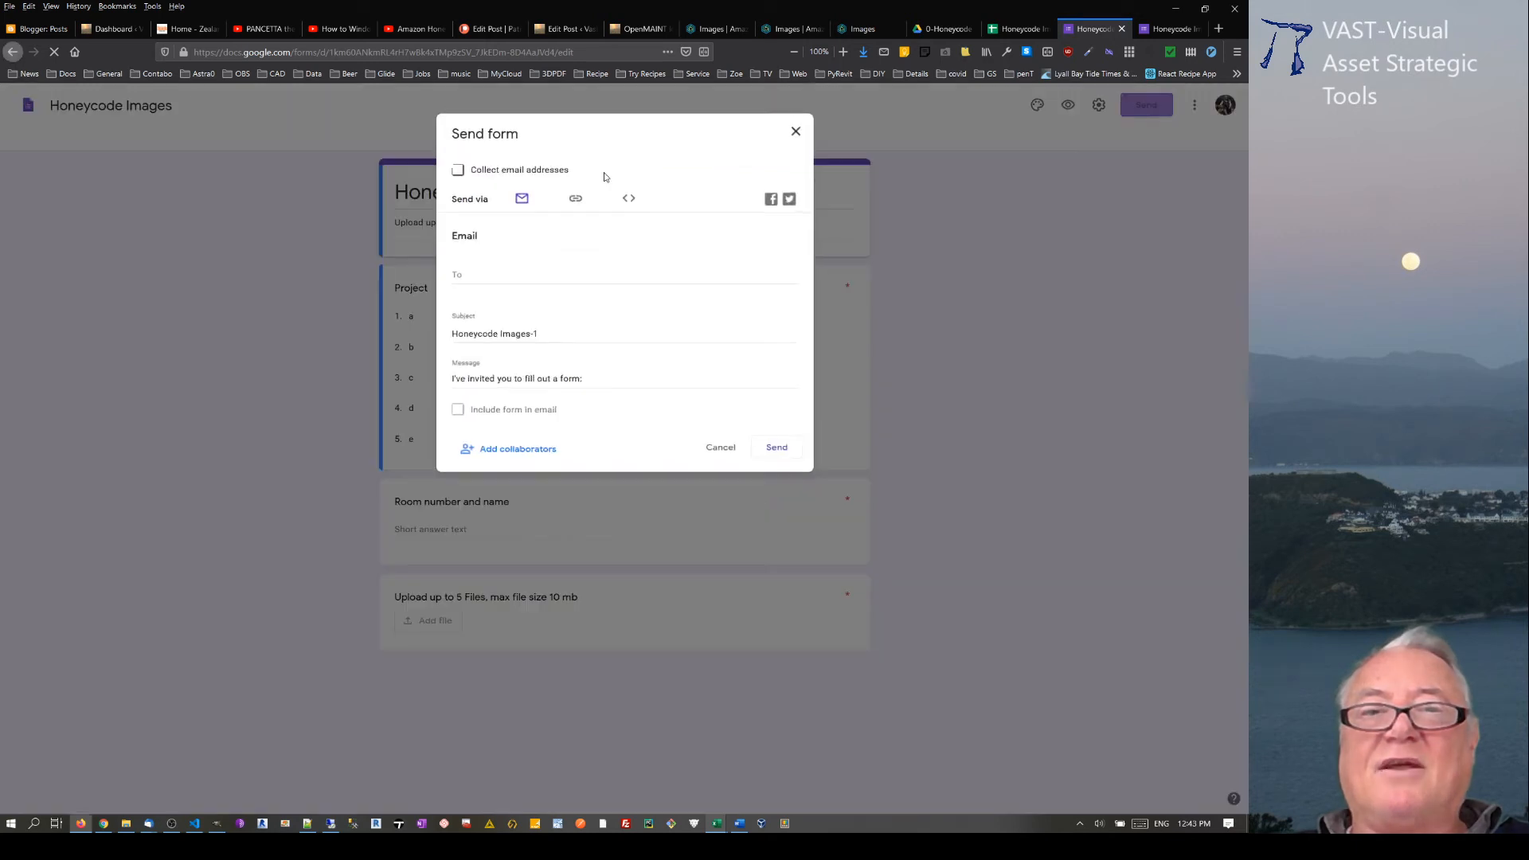
left_click(576, 204)
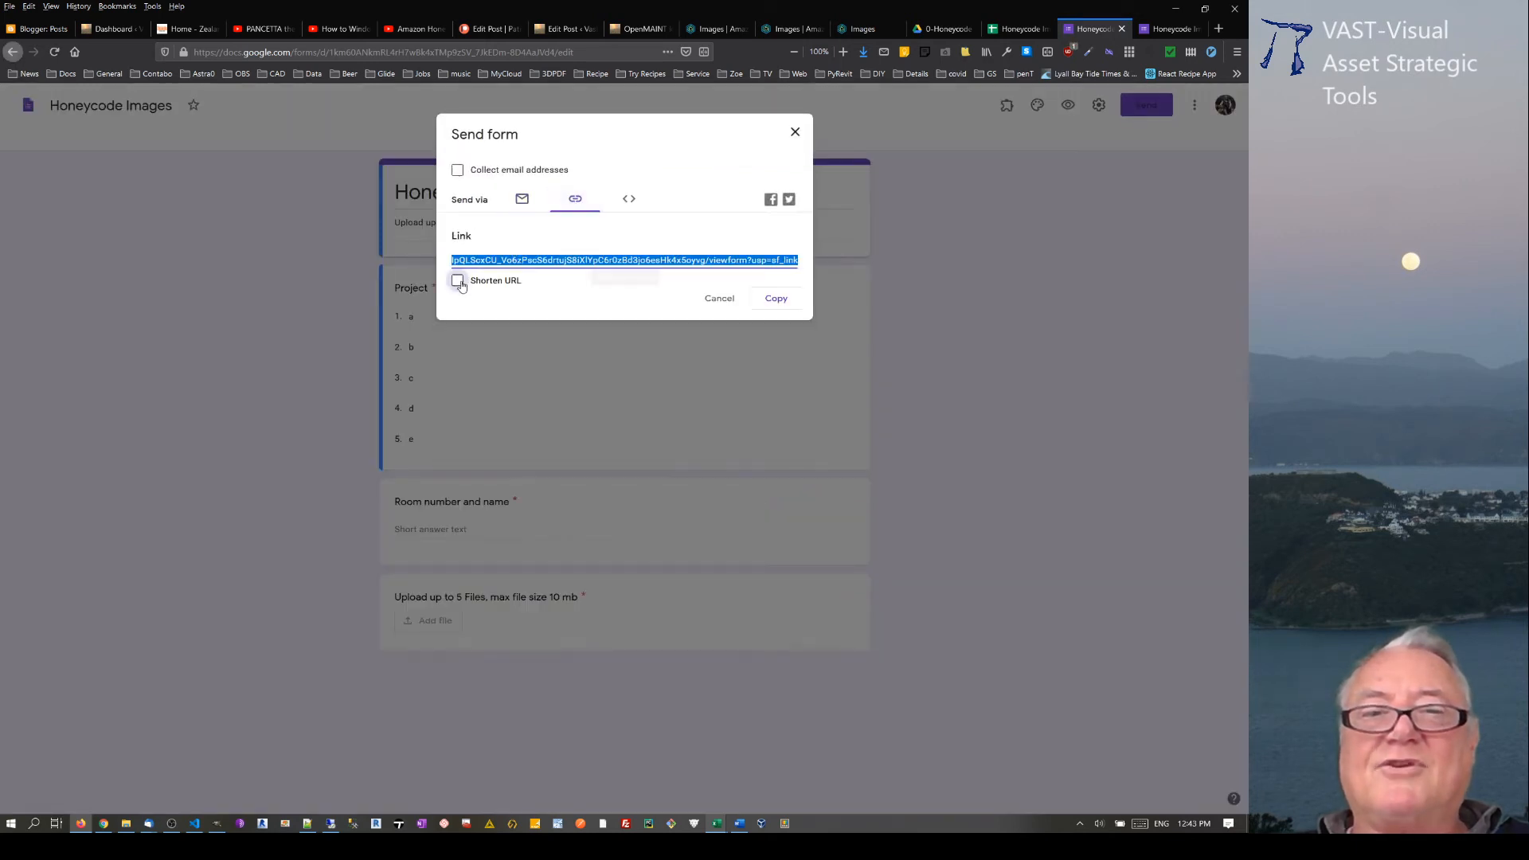
left_click(457, 280)
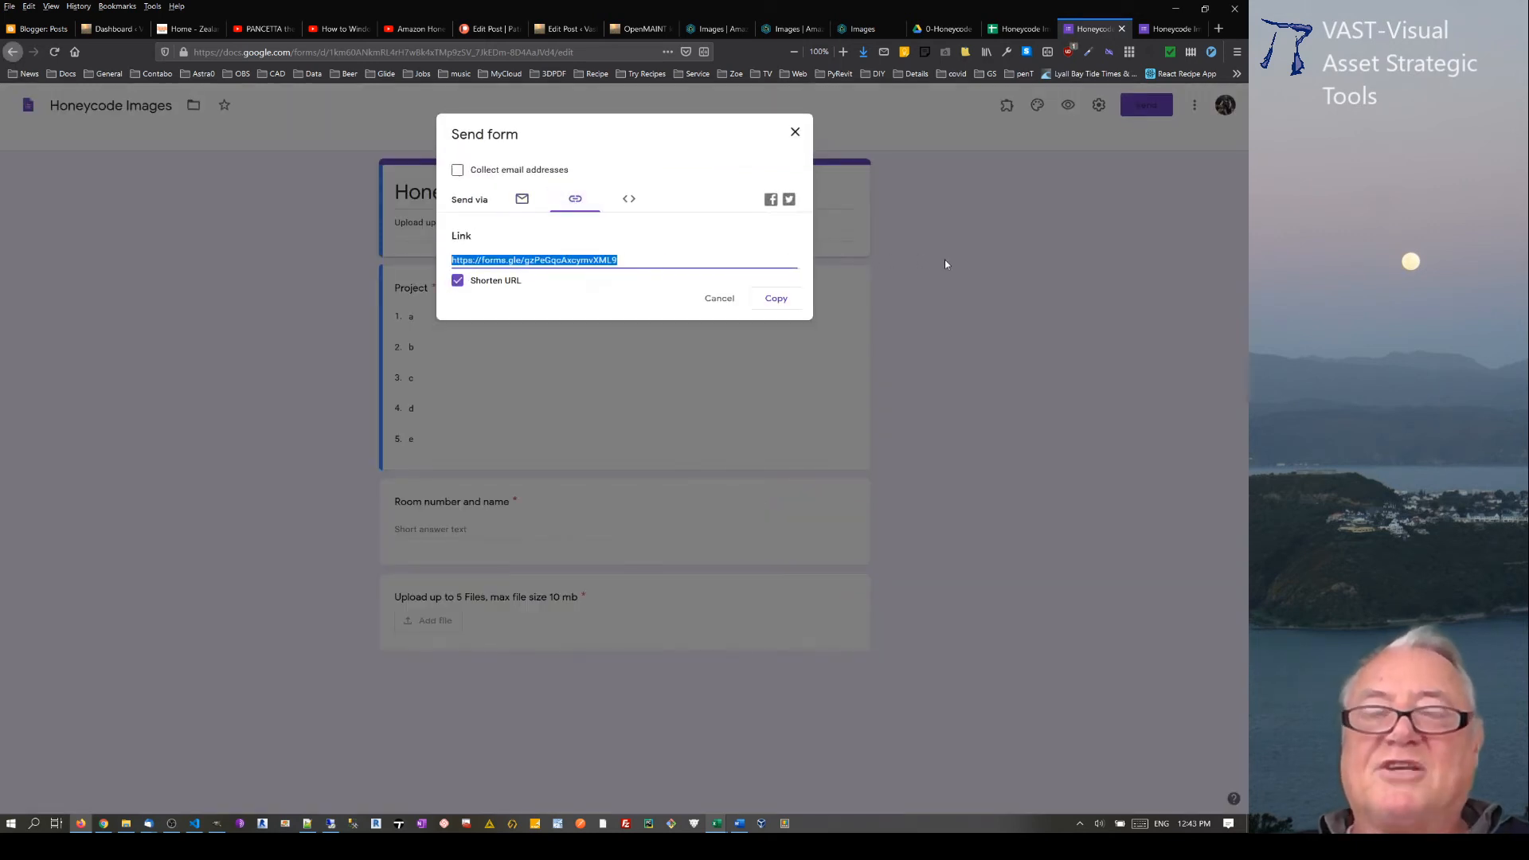
Step: Check the form link in K2 of the Honeycode Images table and open a duplicate of that browser tab
left_click(723, 29)
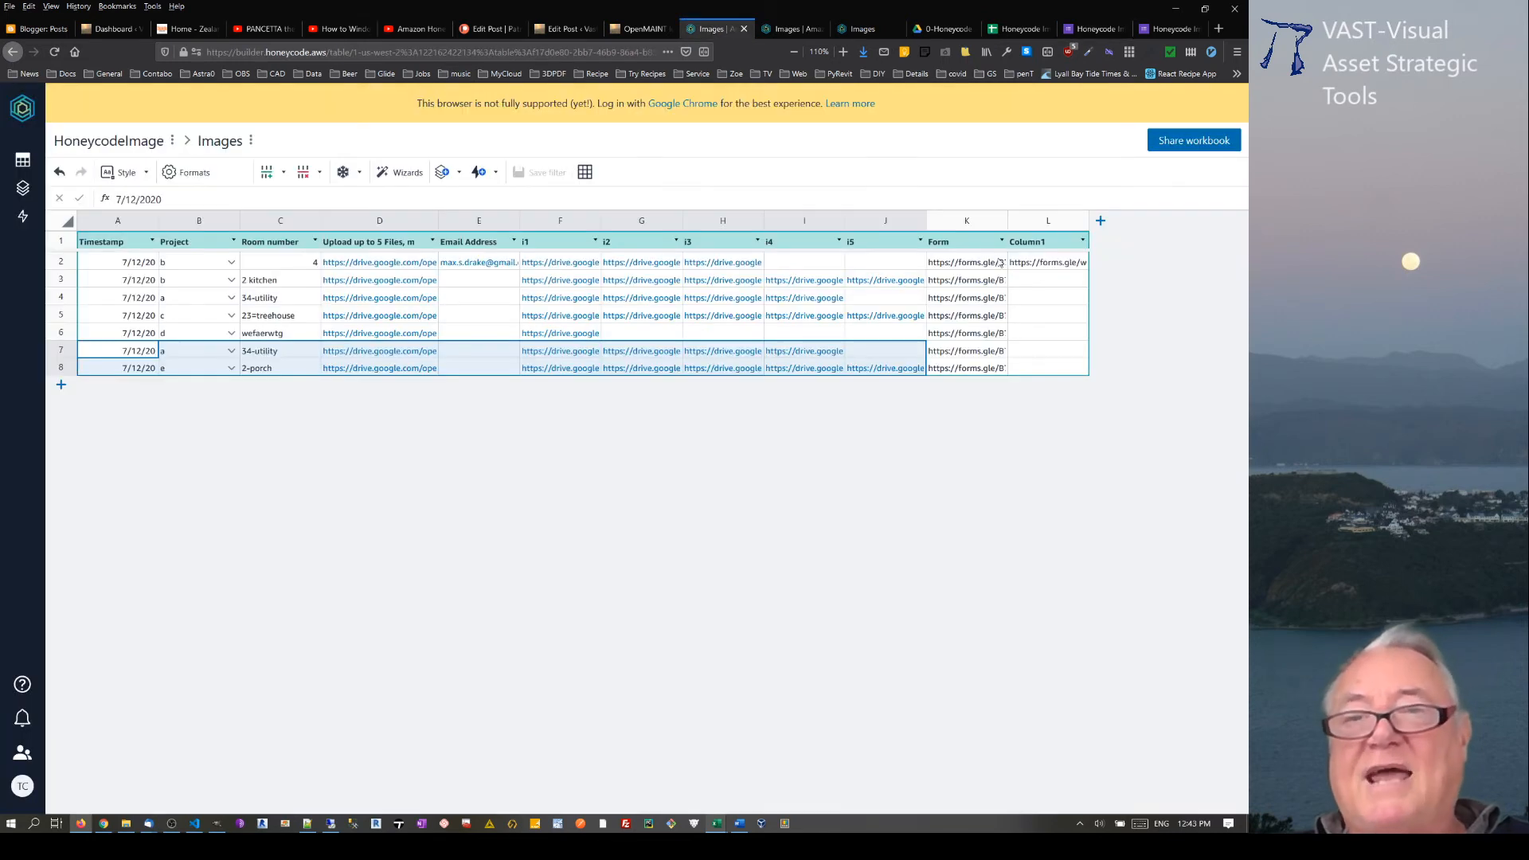
left_click(974, 263)
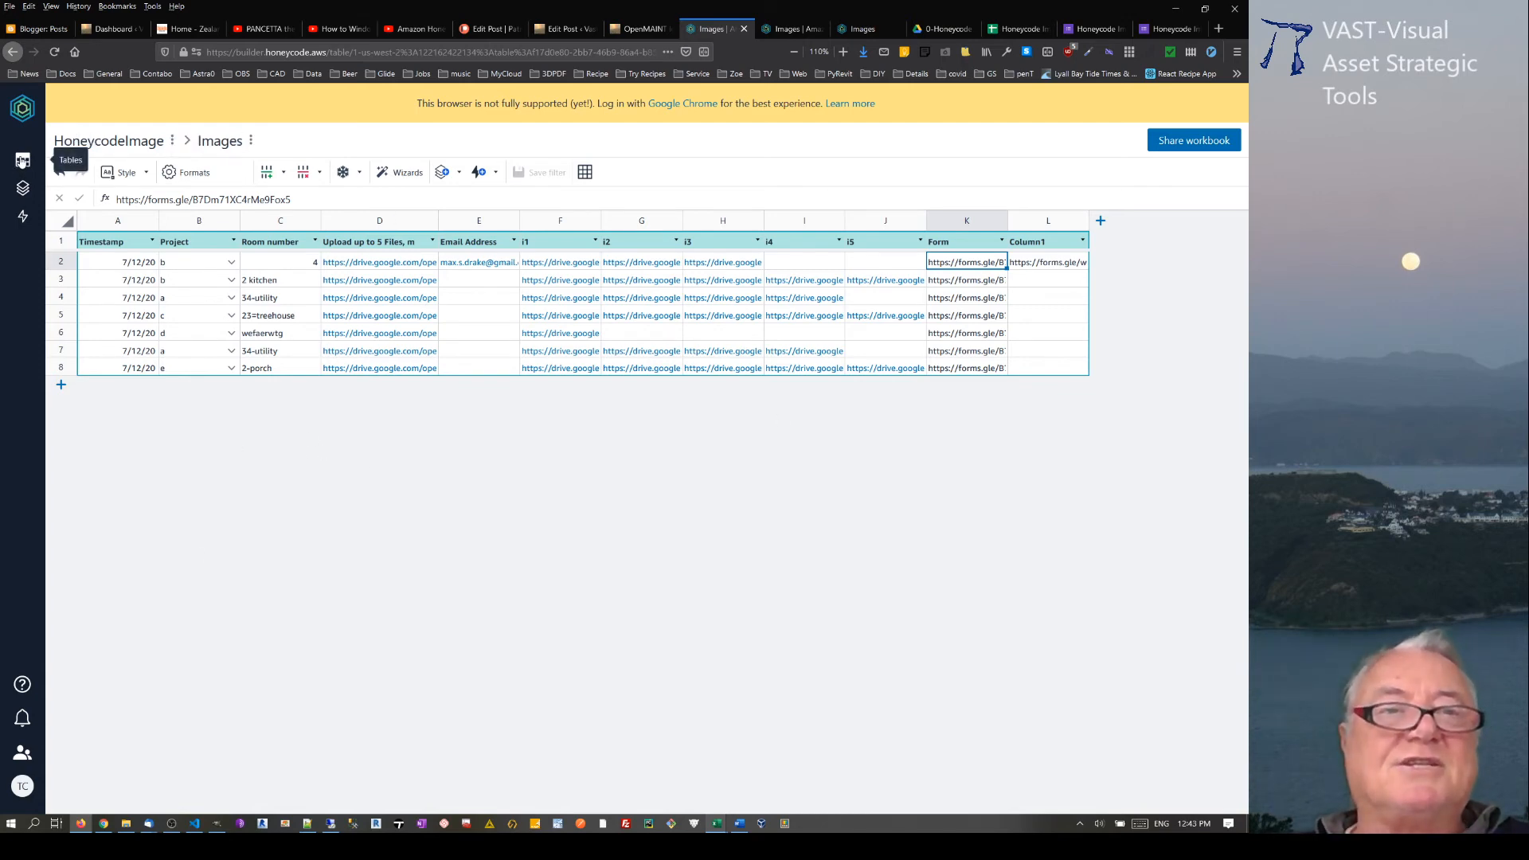
right_click(717, 29)
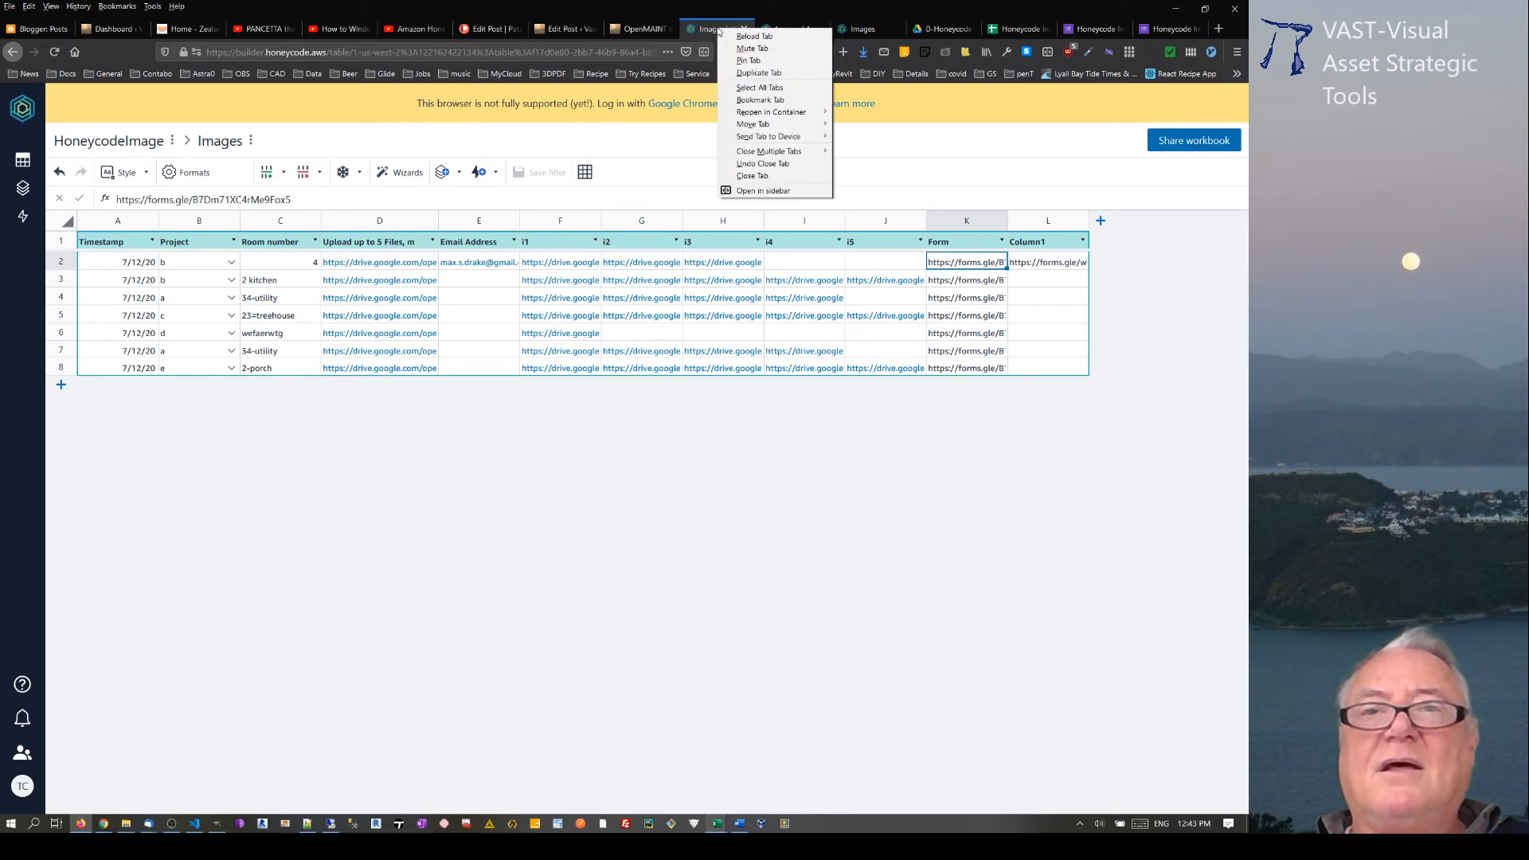
left_click(730, 77)
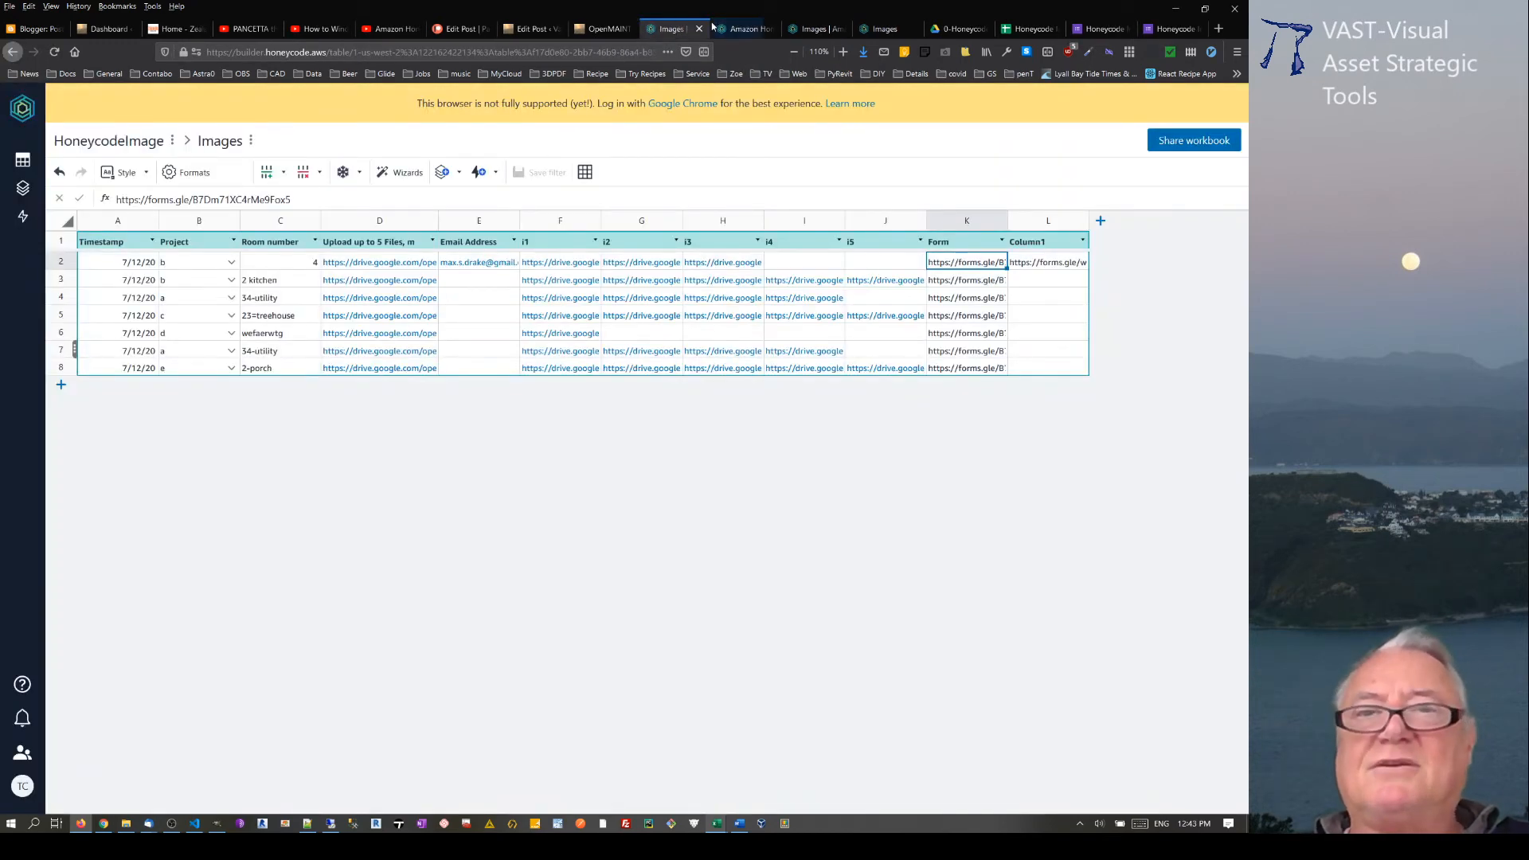
left_click(741, 30)
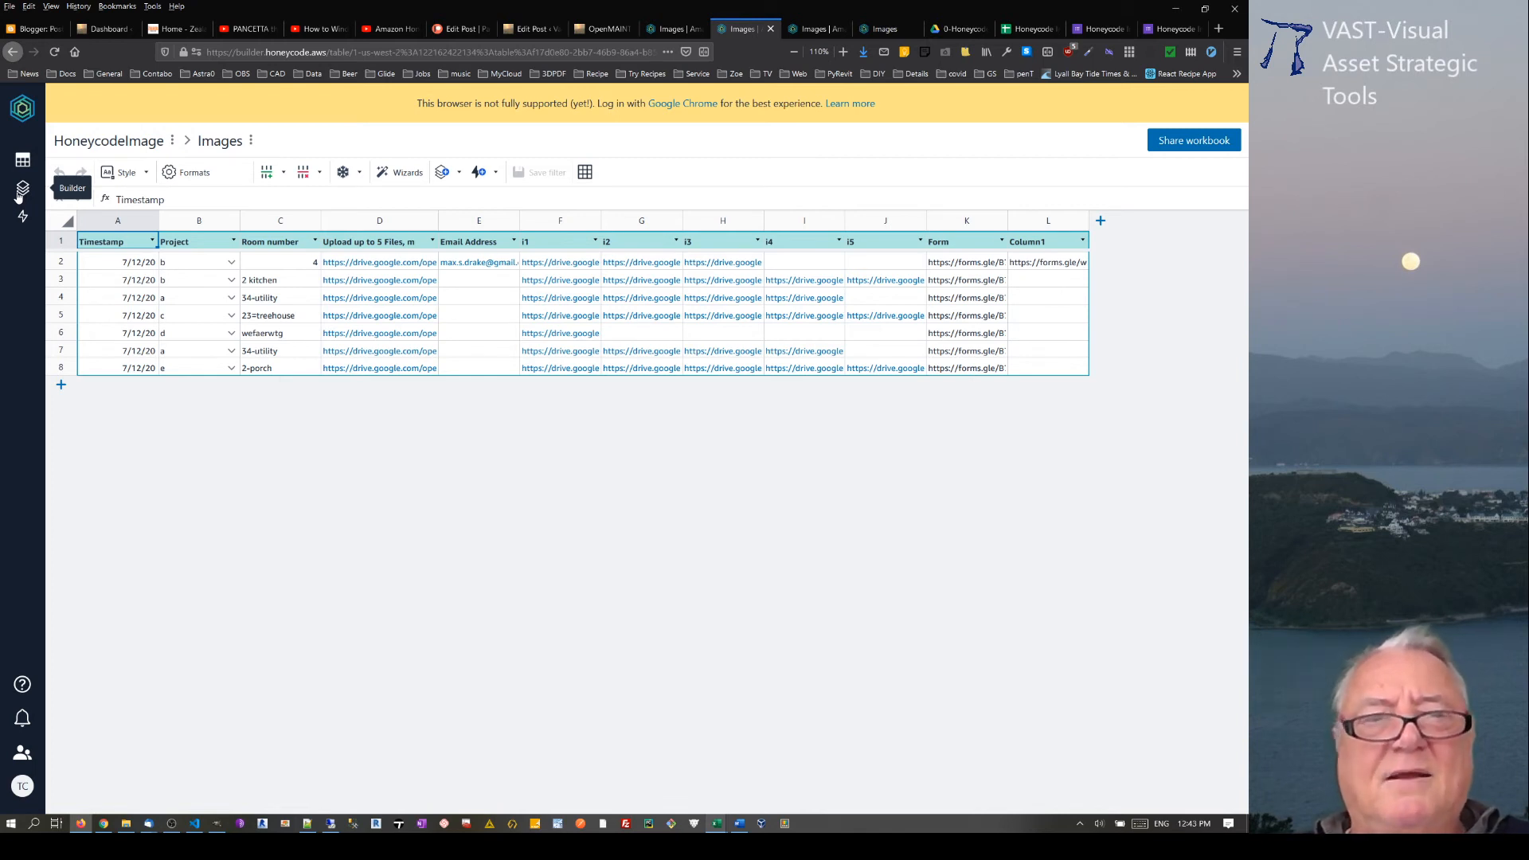
Step: Rename the Images app to Images-5 in the HoneycodeImage workbook
left_click(19, 193)
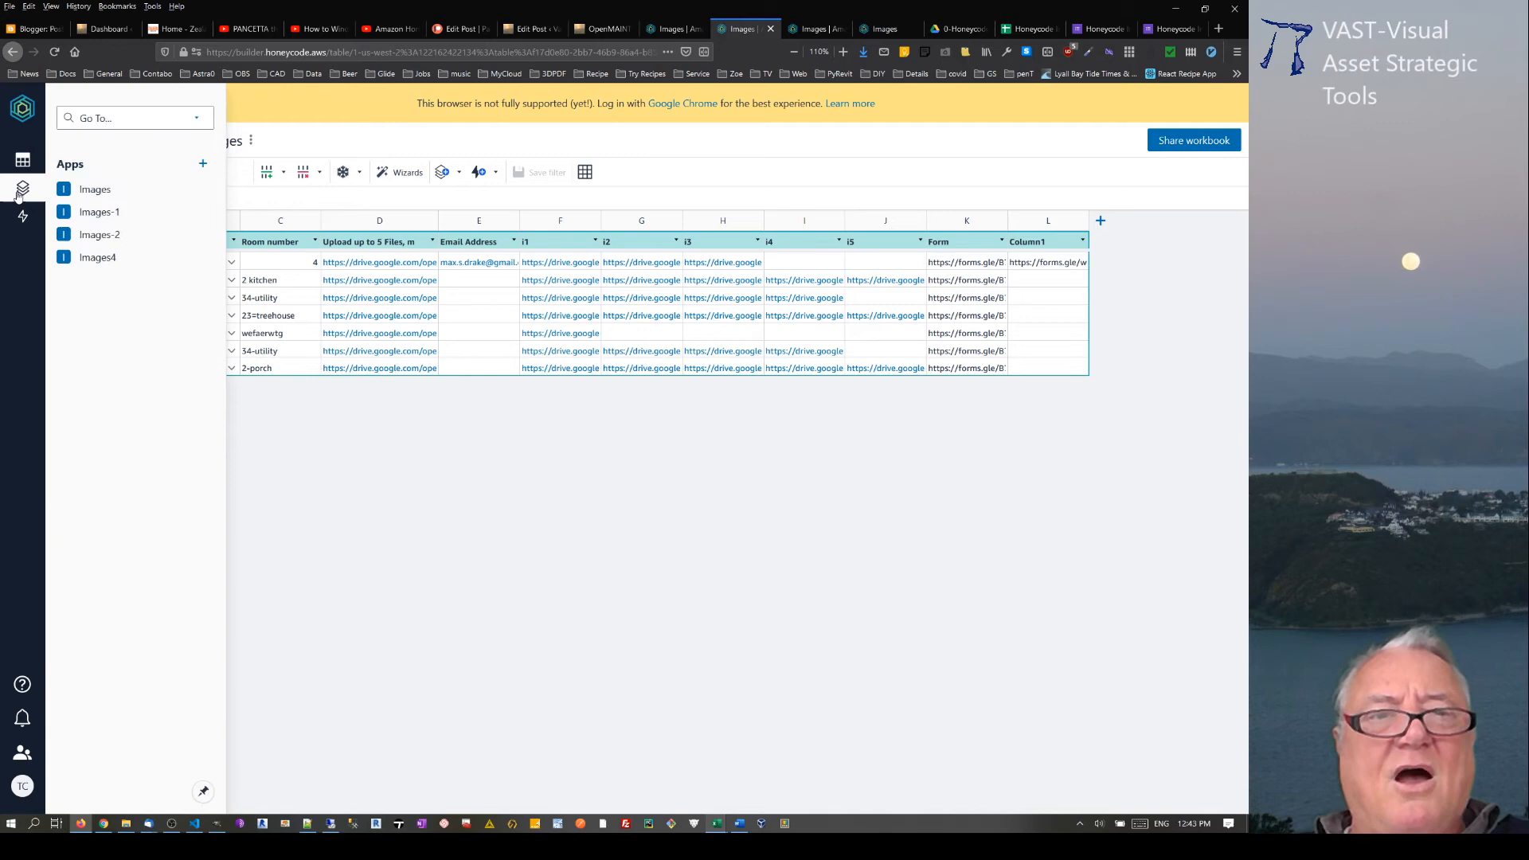
right_click(109, 195)
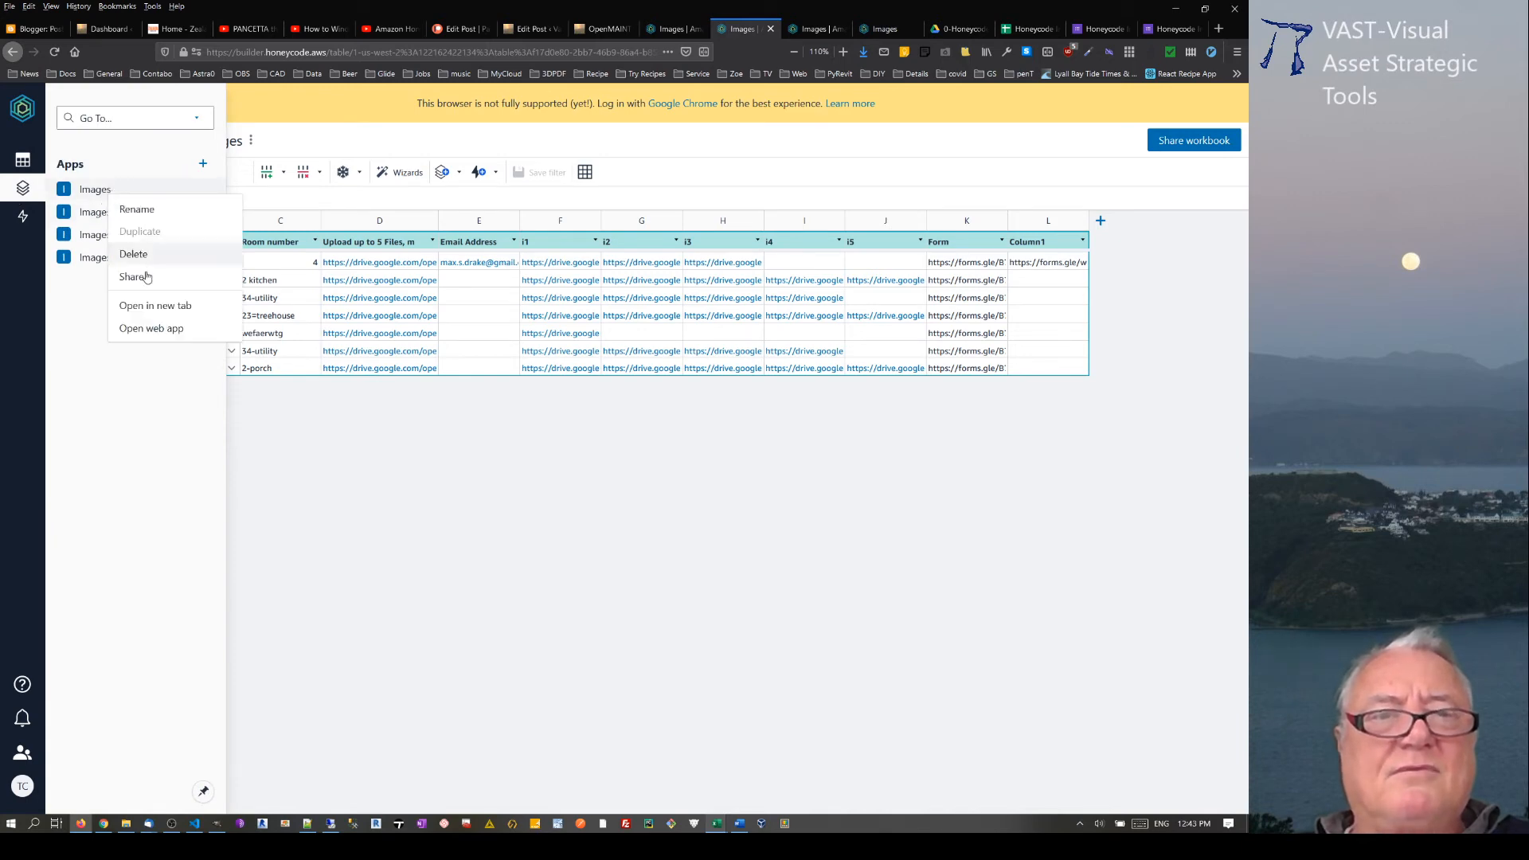
left_click(139, 209)
key("End")
type("-")
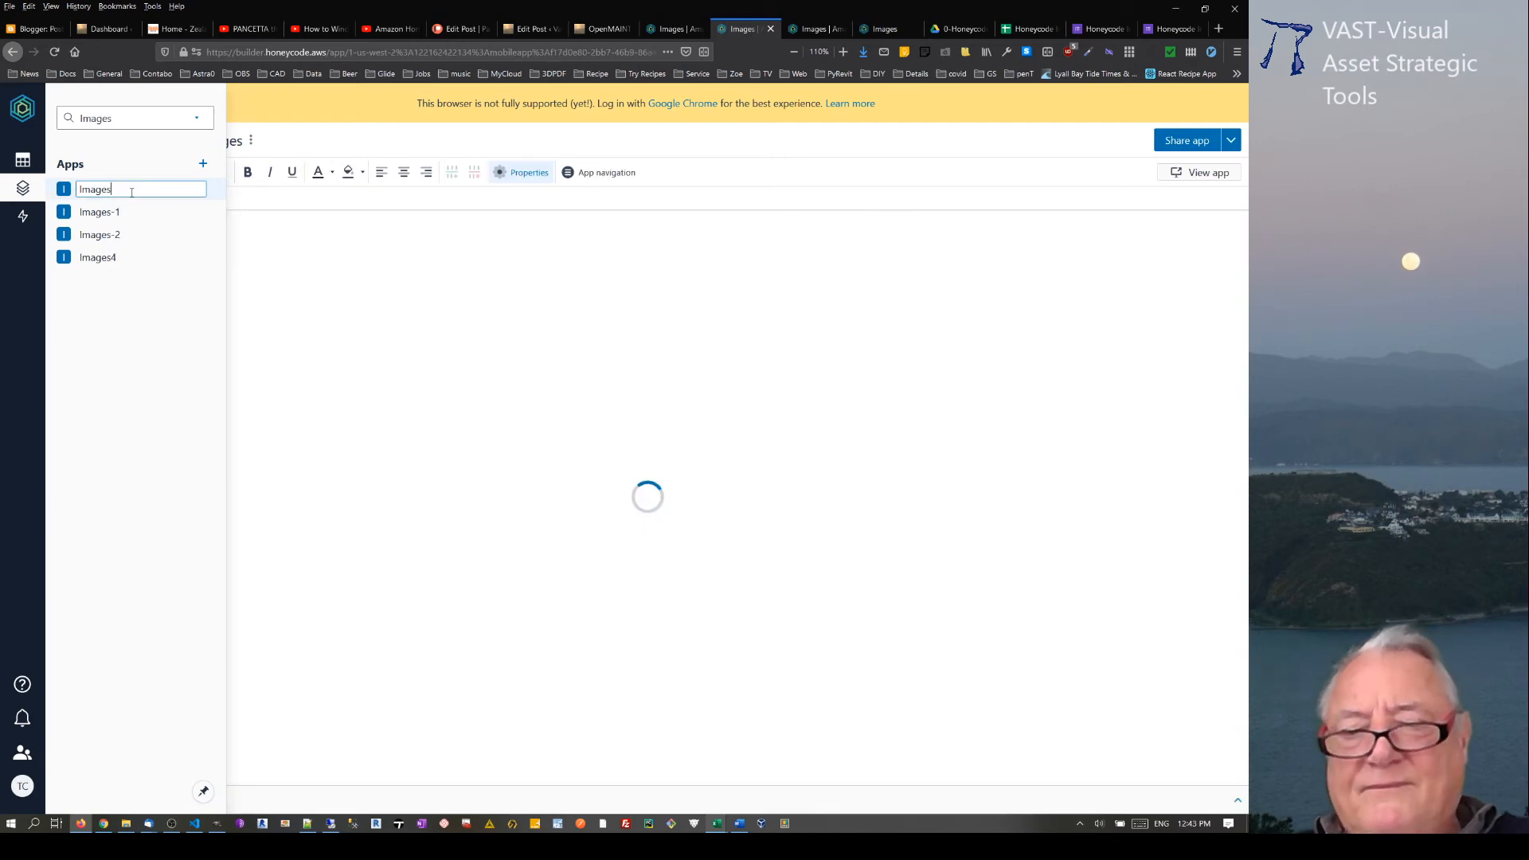
left_click(170, 255)
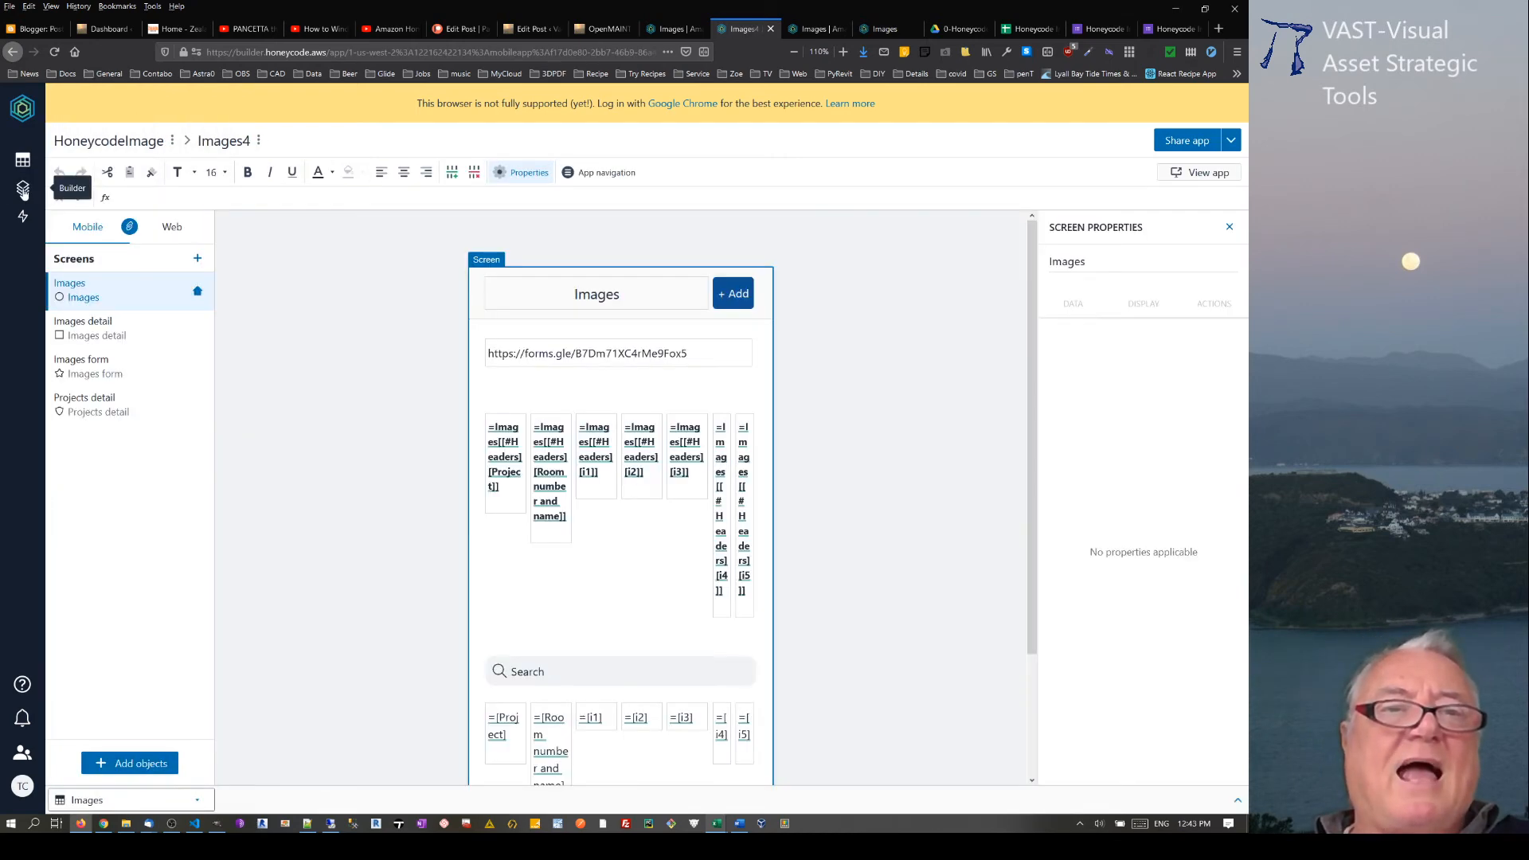
Step: Start a new app with the App Wizard, using the Images table as the list screen's source
mouse_move(22, 187)
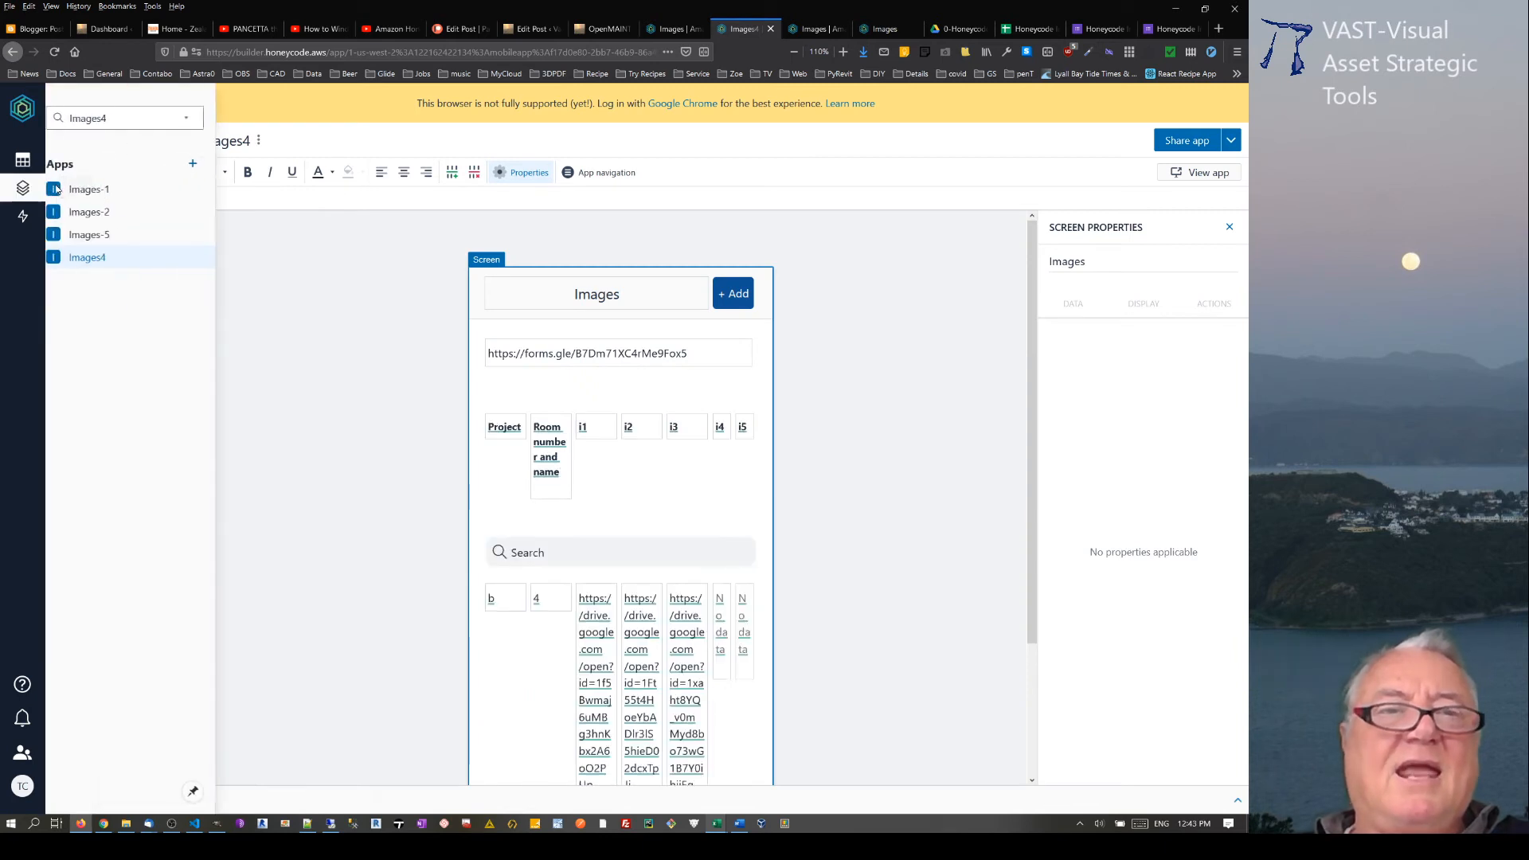
left_click(204, 166)
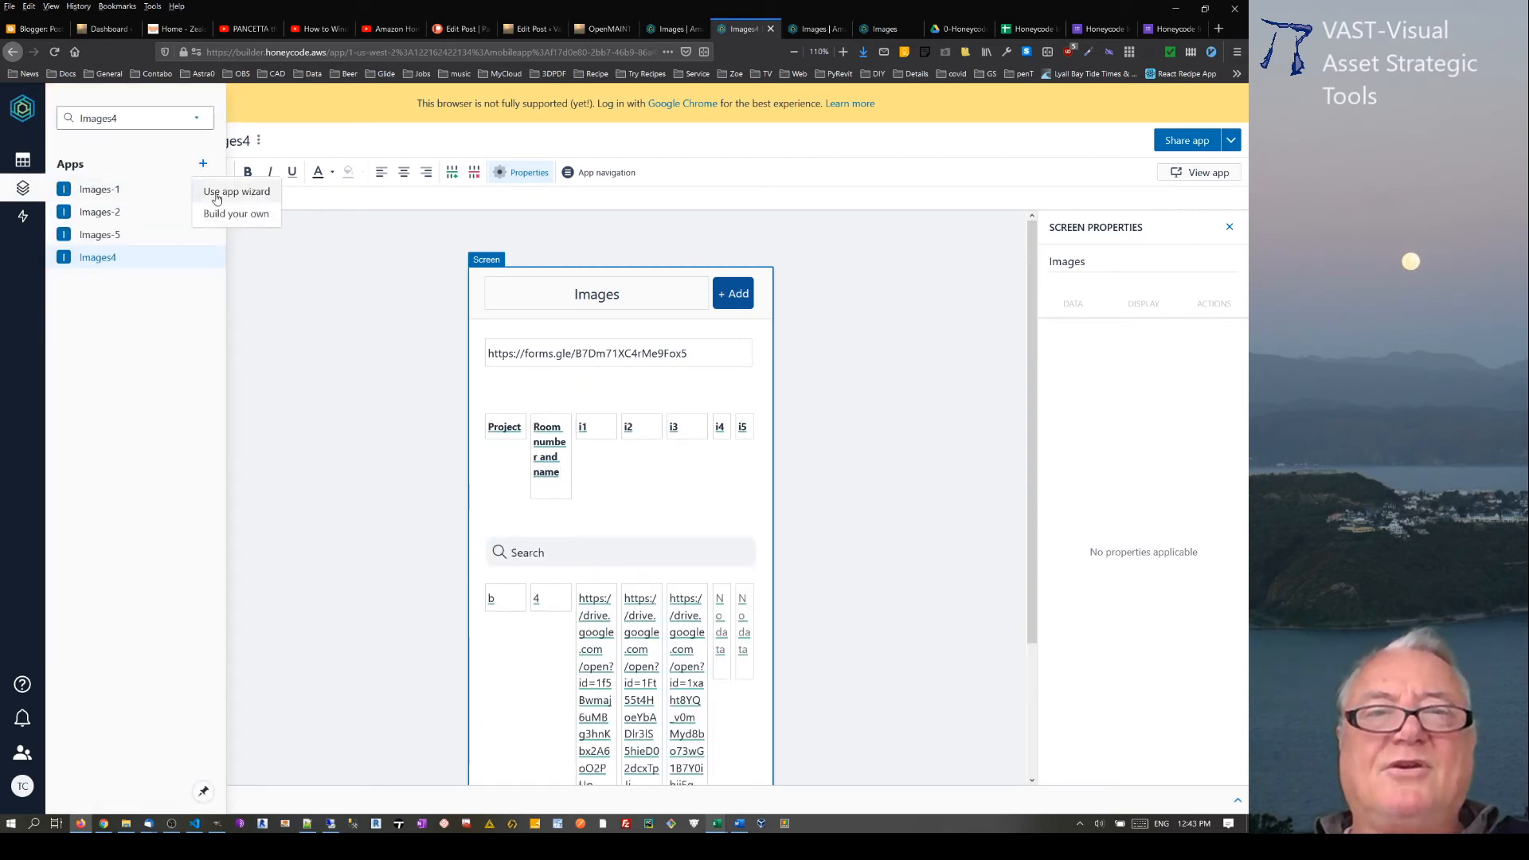
left_click(215, 193)
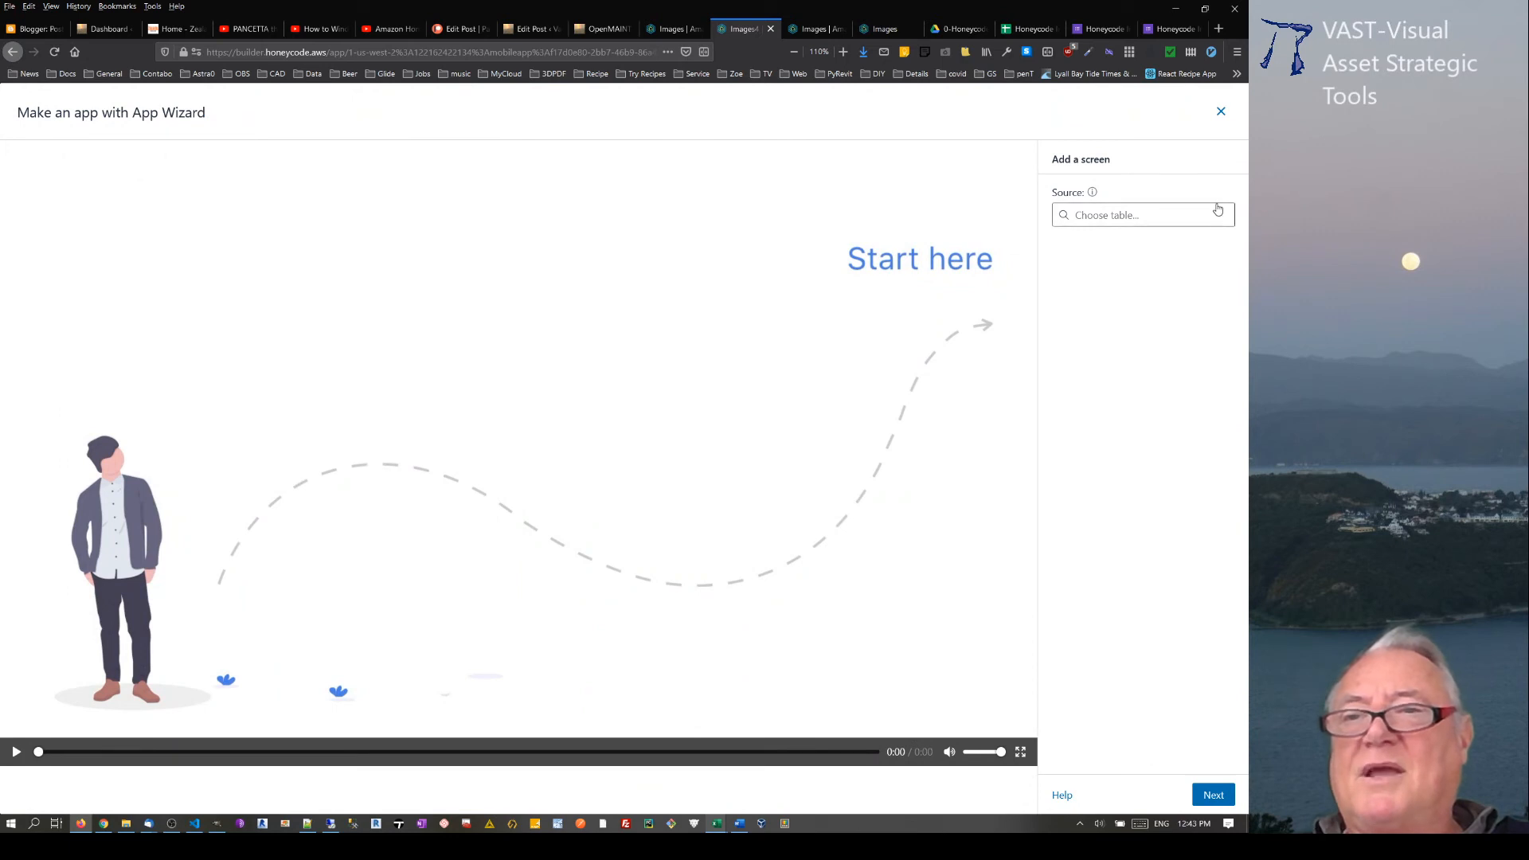
left_click(1217, 214)
left_click(1152, 255)
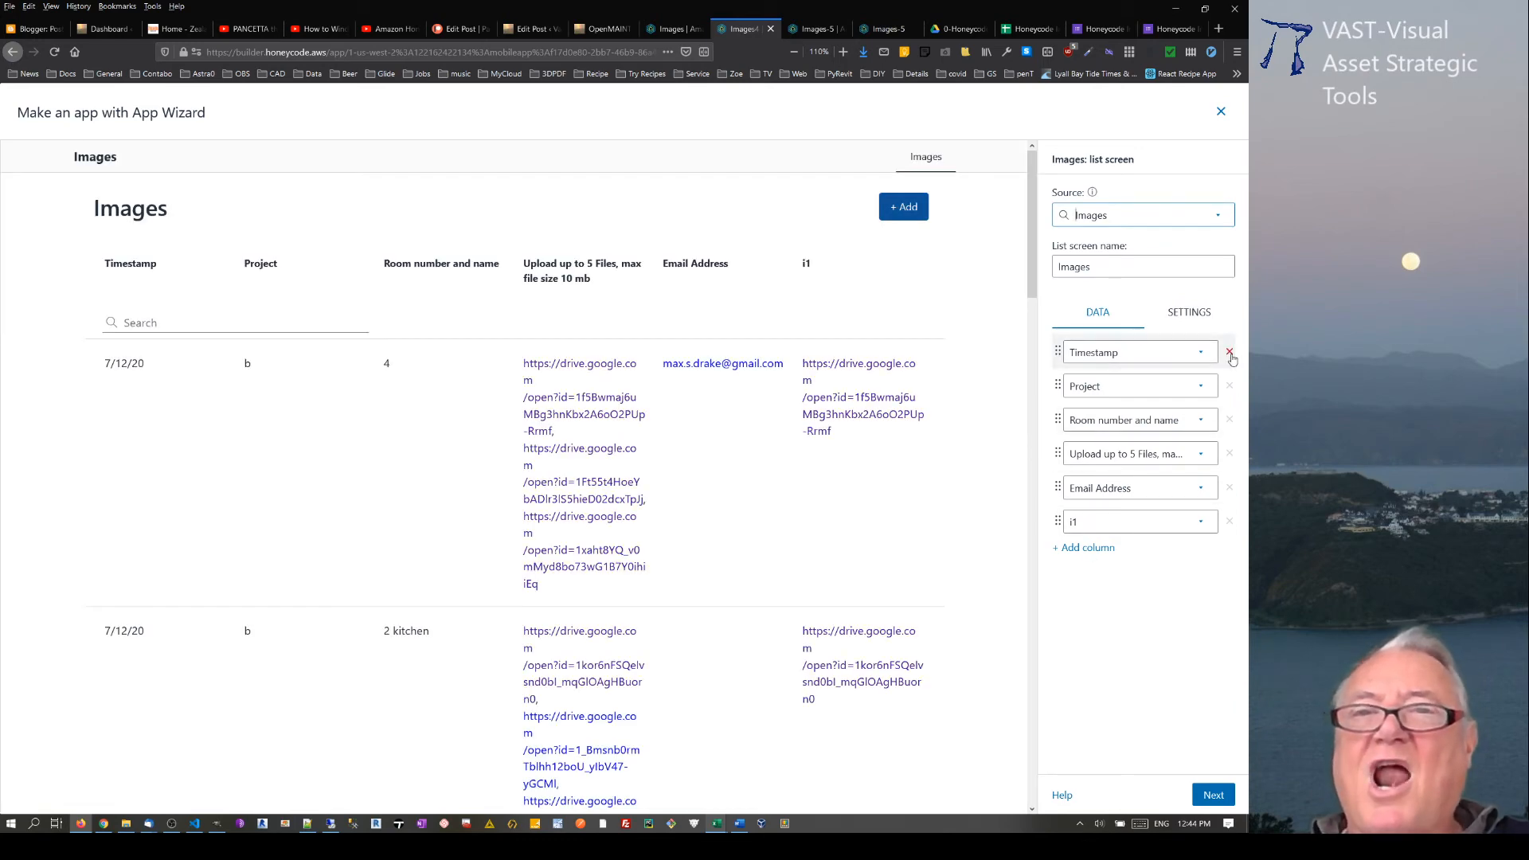
Step: Check the column layout of the Images-5 app and remove the Timestamp, Upload up to 5 Files and Email Address columns from the new list screen
left_click(889, 30)
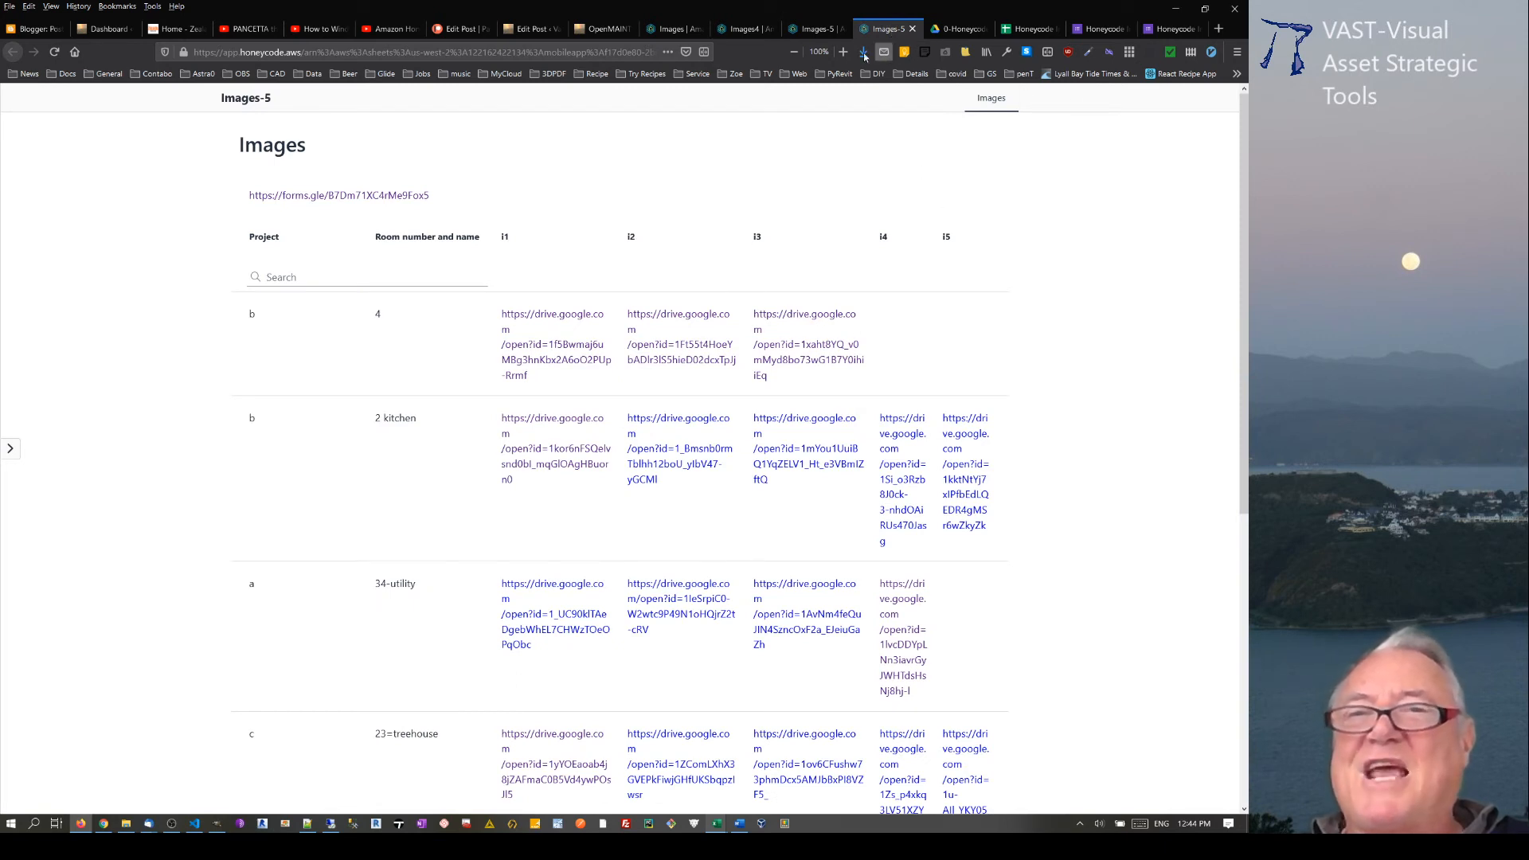
left_click(815, 29)
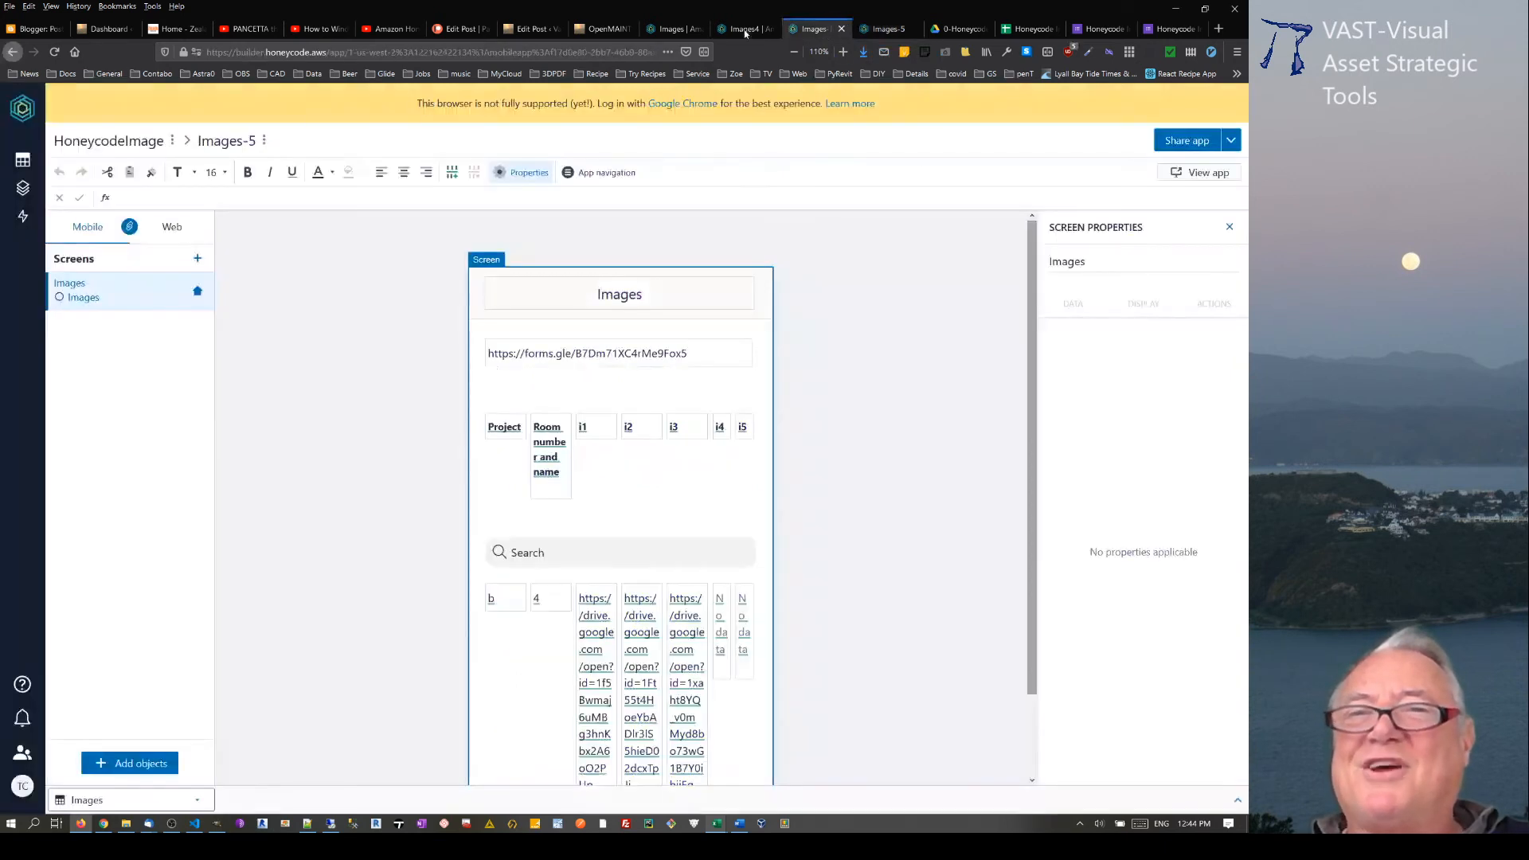
left_click(744, 30)
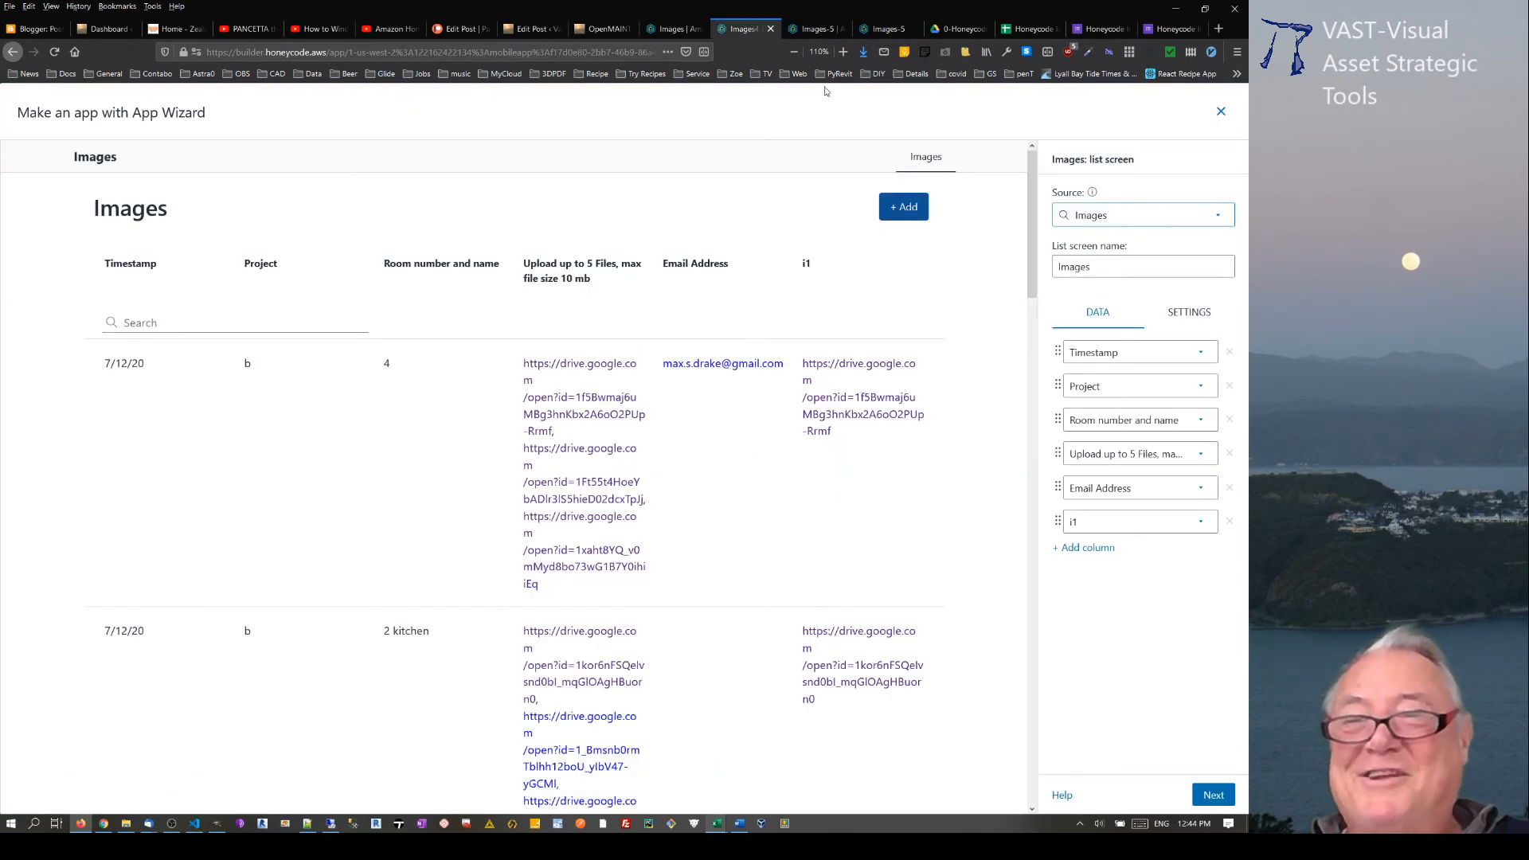
left_click(1228, 352)
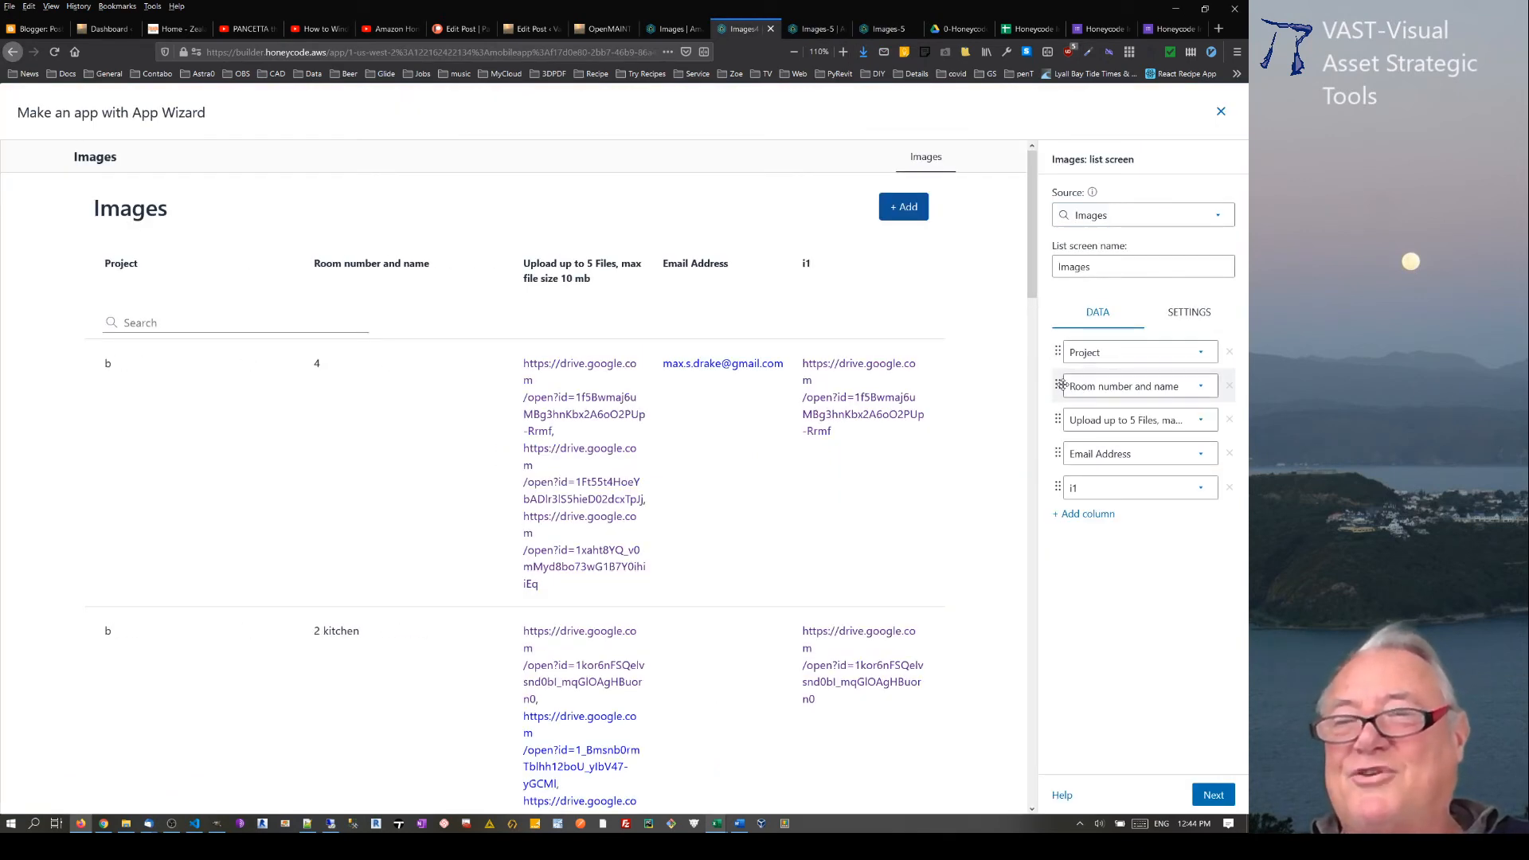
left_click(1230, 420)
left_click(1230, 420)
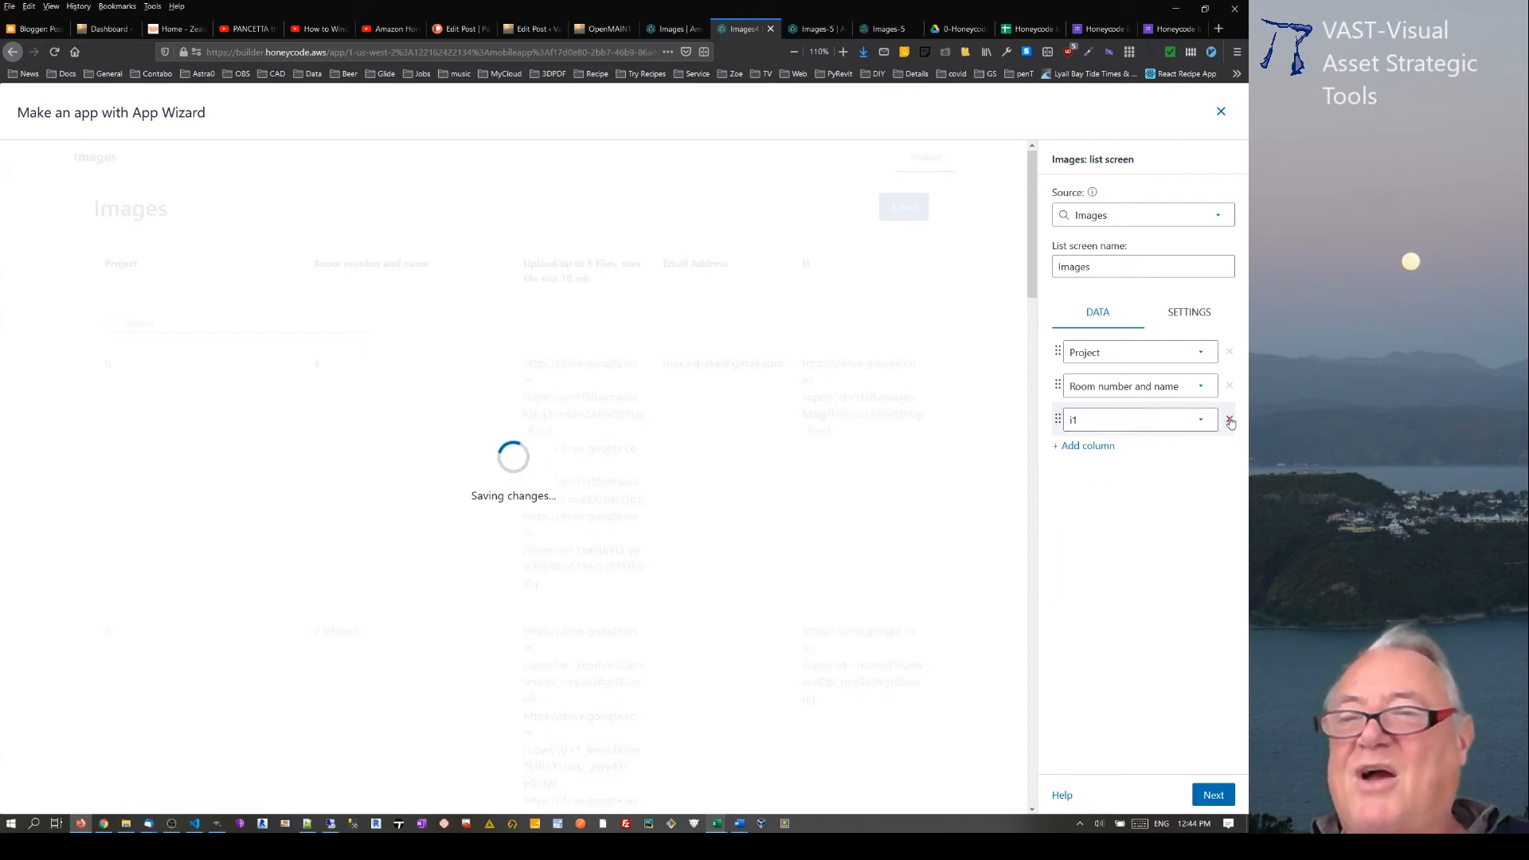
Step: Add four columns to the Images list screen and assign them i2, i3, i4 and i5
left_click(1092, 446)
left_click(1091, 478)
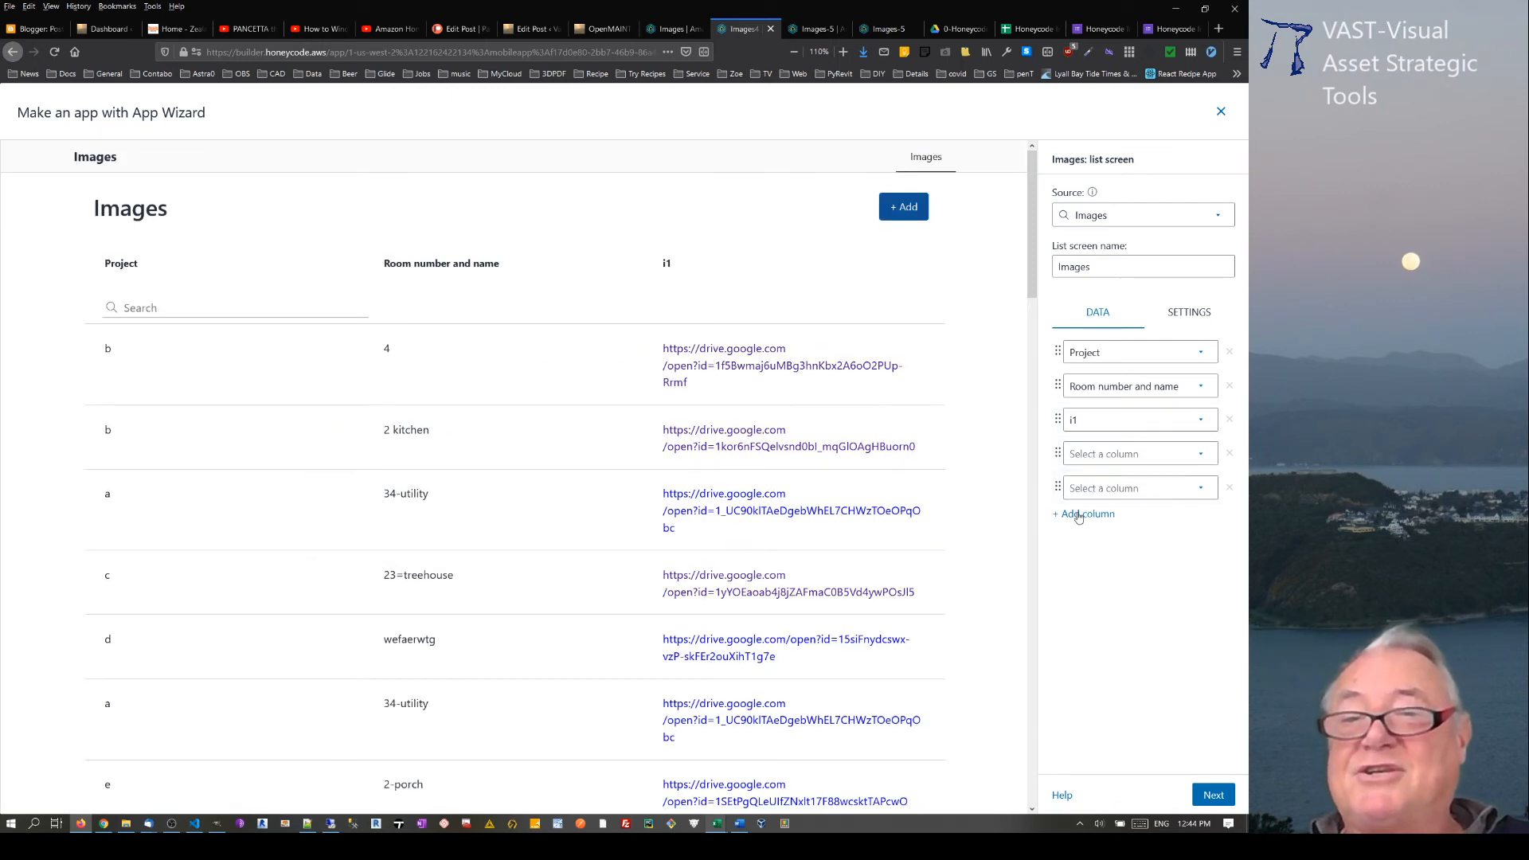
left_click(1089, 514)
left_click(1093, 550)
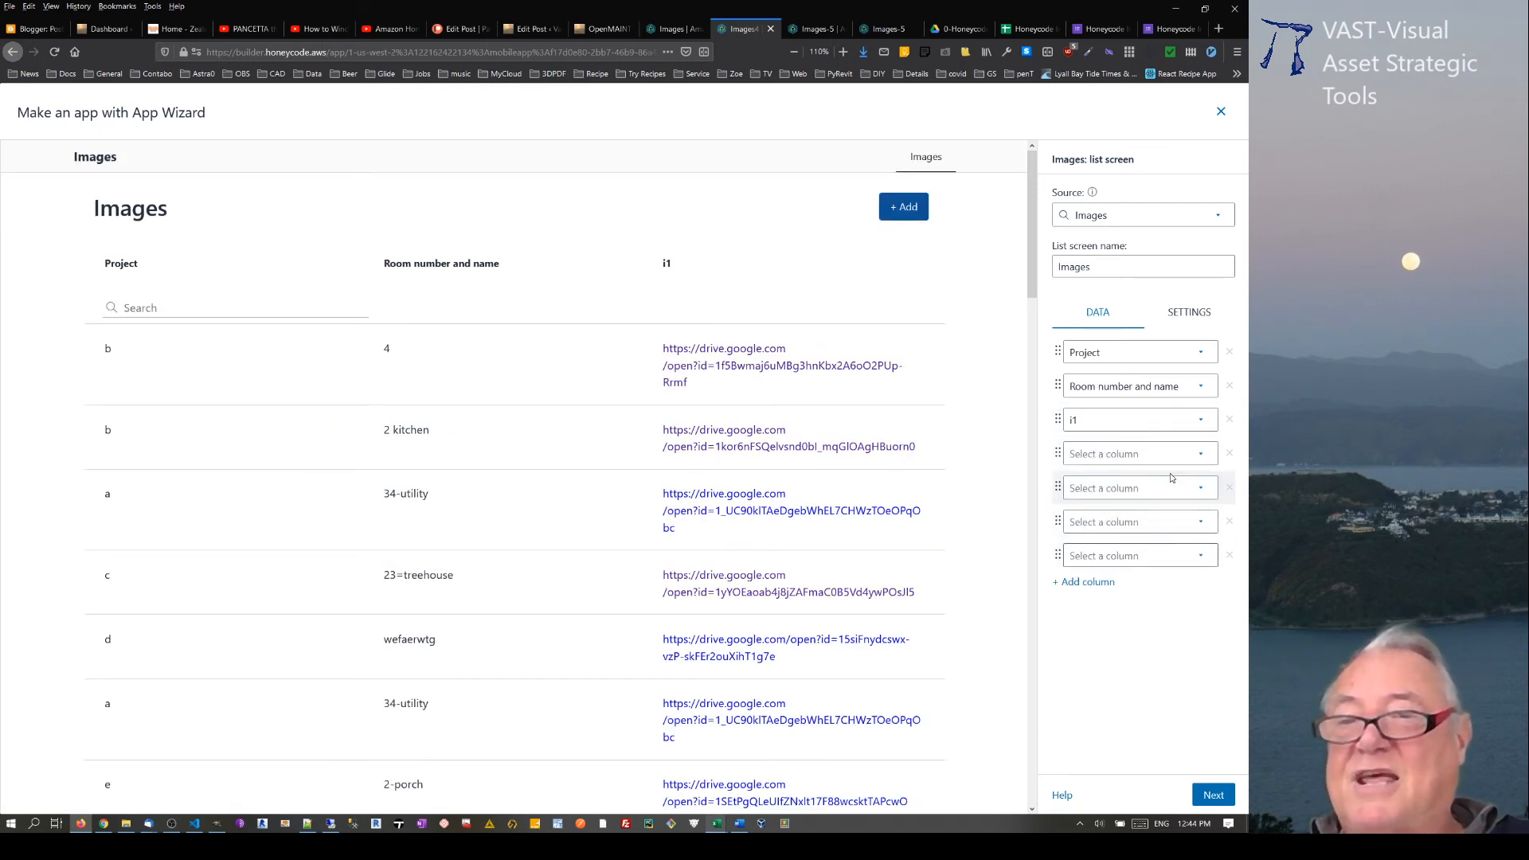
left_click(1139, 454)
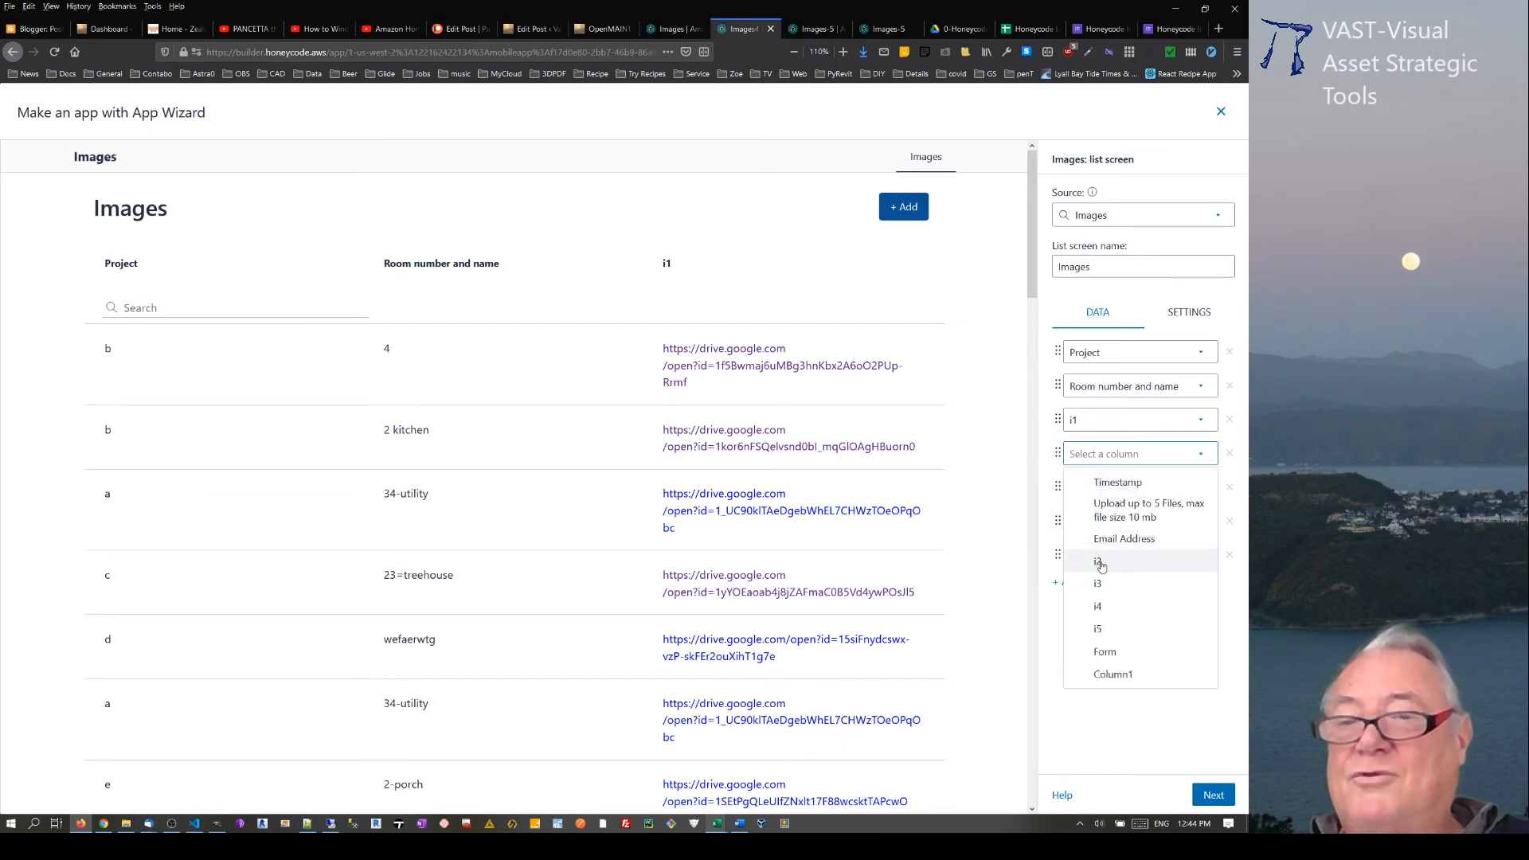
left_click(1099, 567)
left_click(1194, 488)
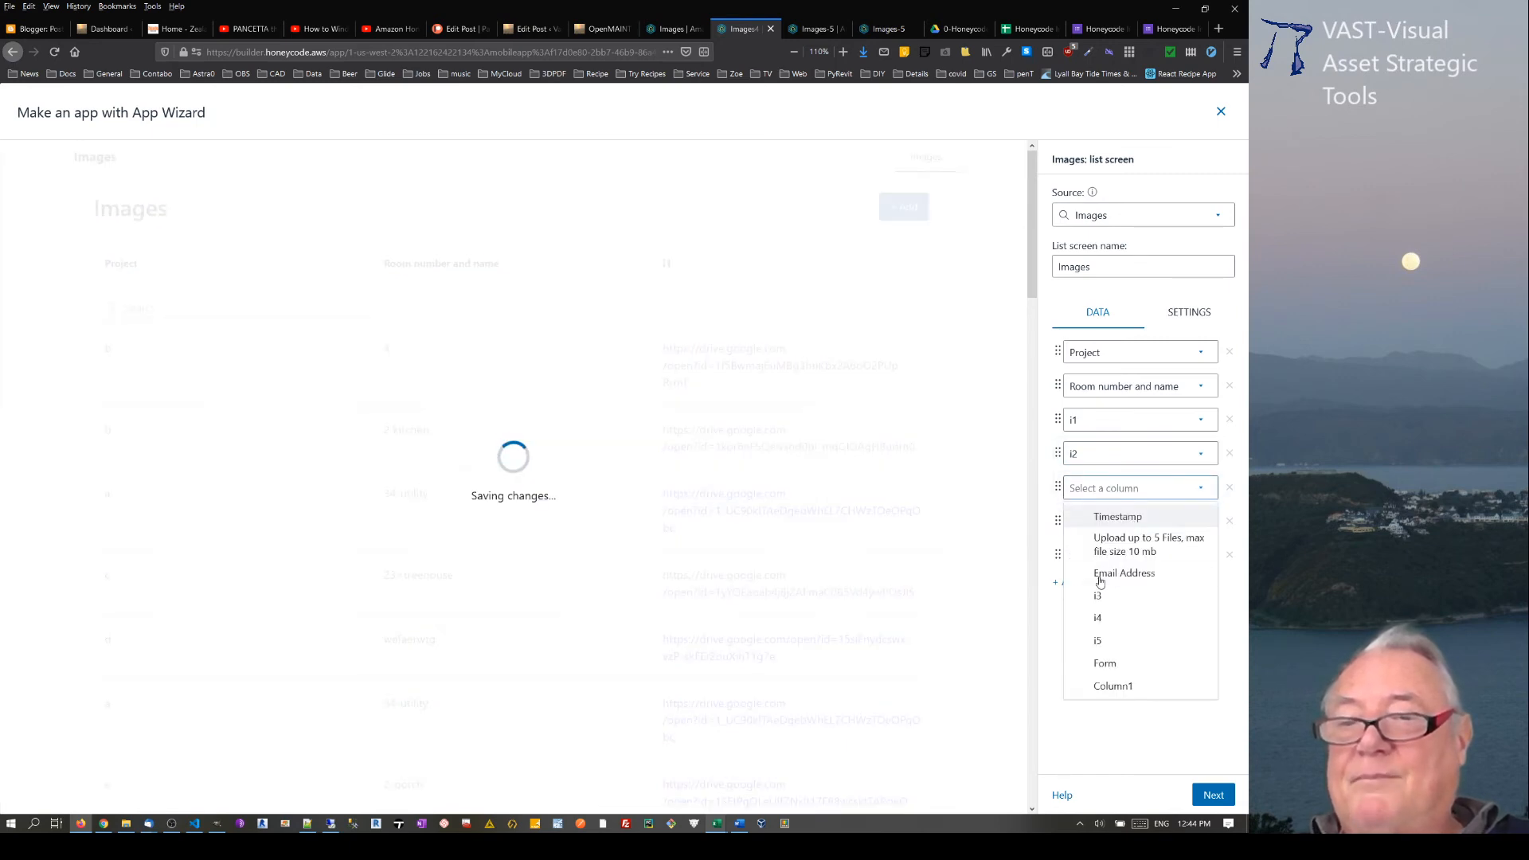
left_click(1097, 594)
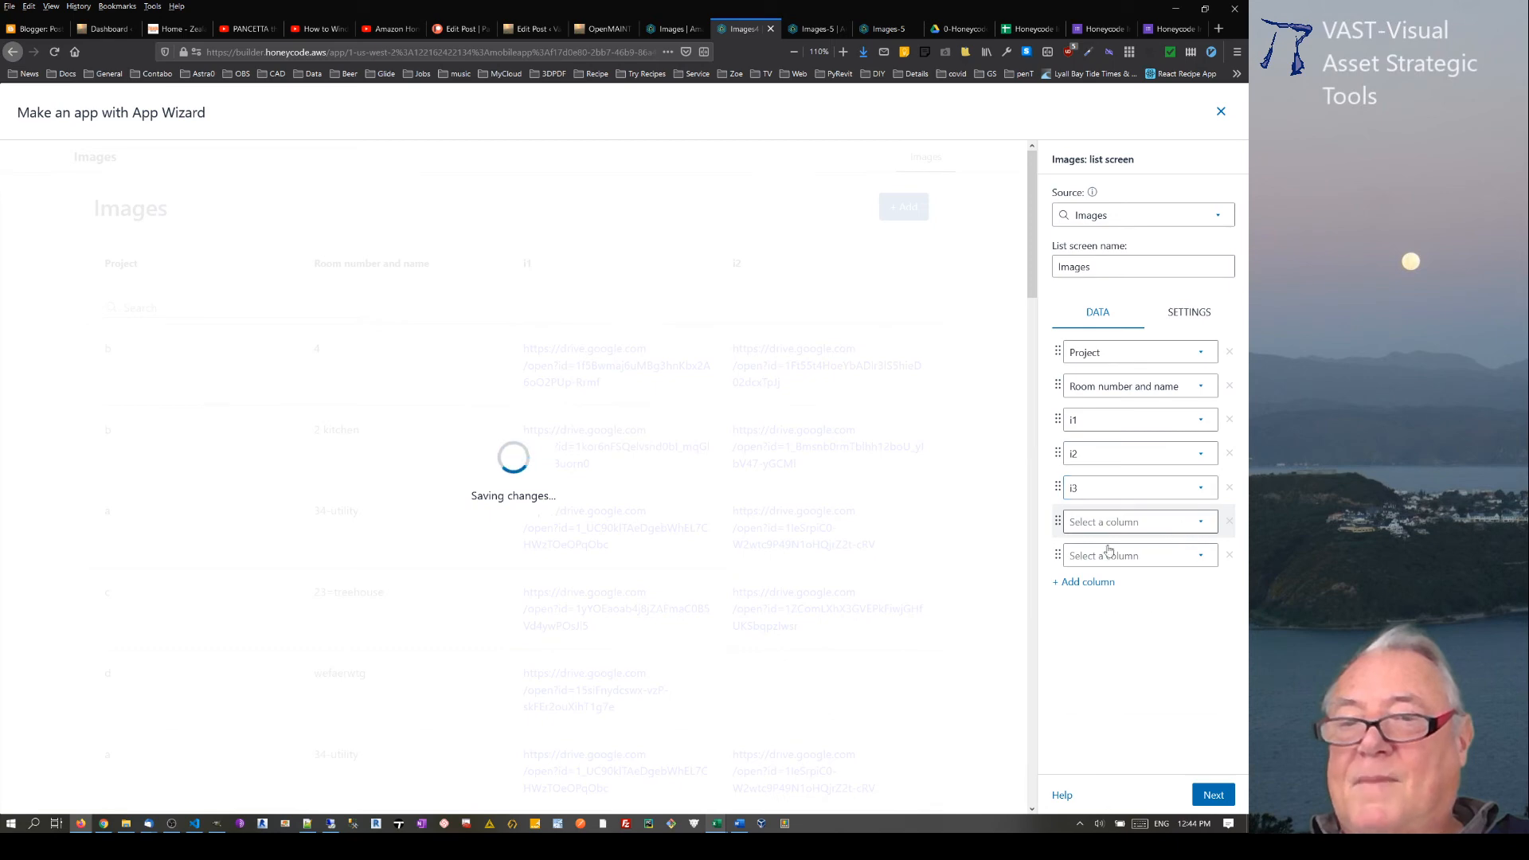
left_click(1110, 525)
left_click(1097, 633)
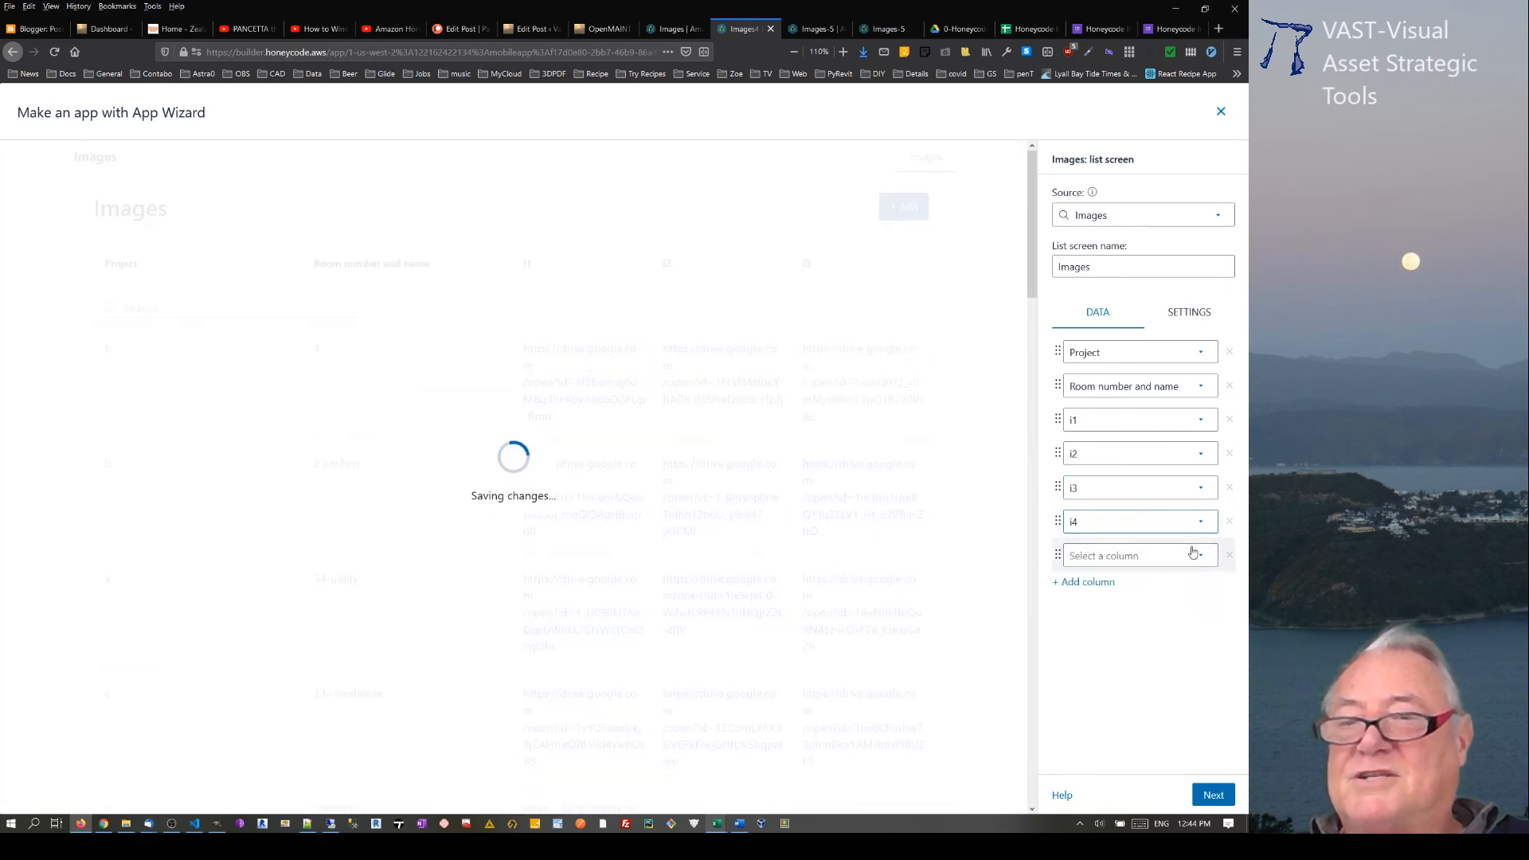
left_click(1190, 555)
left_click(1093, 664)
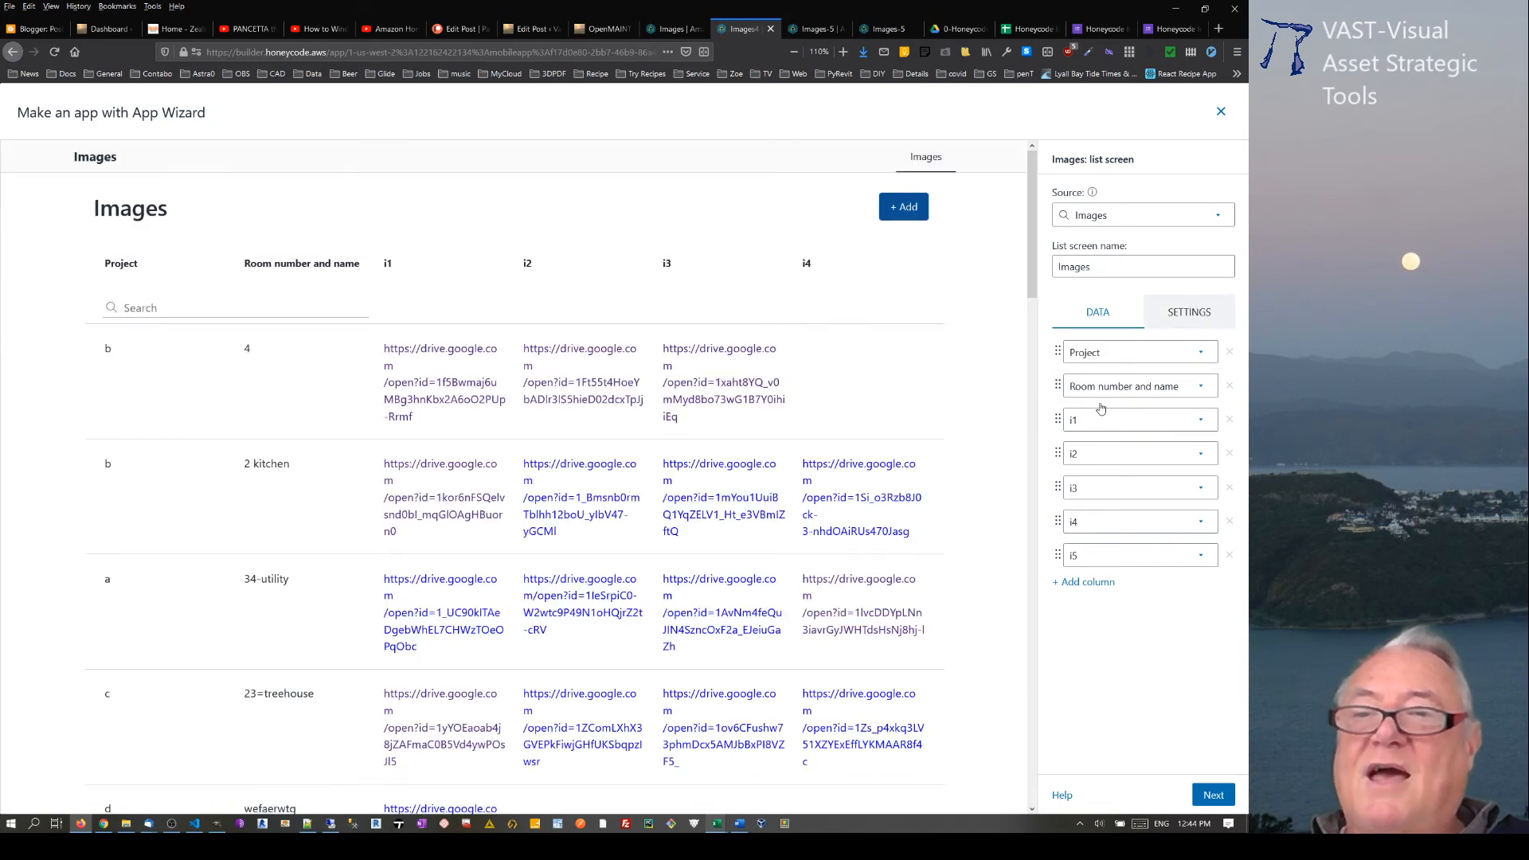
Step: Exclude the detail and form screens from the Images list, apply the App Wizard setup and view the new app
left_click(1189, 312)
left_click(1057, 469)
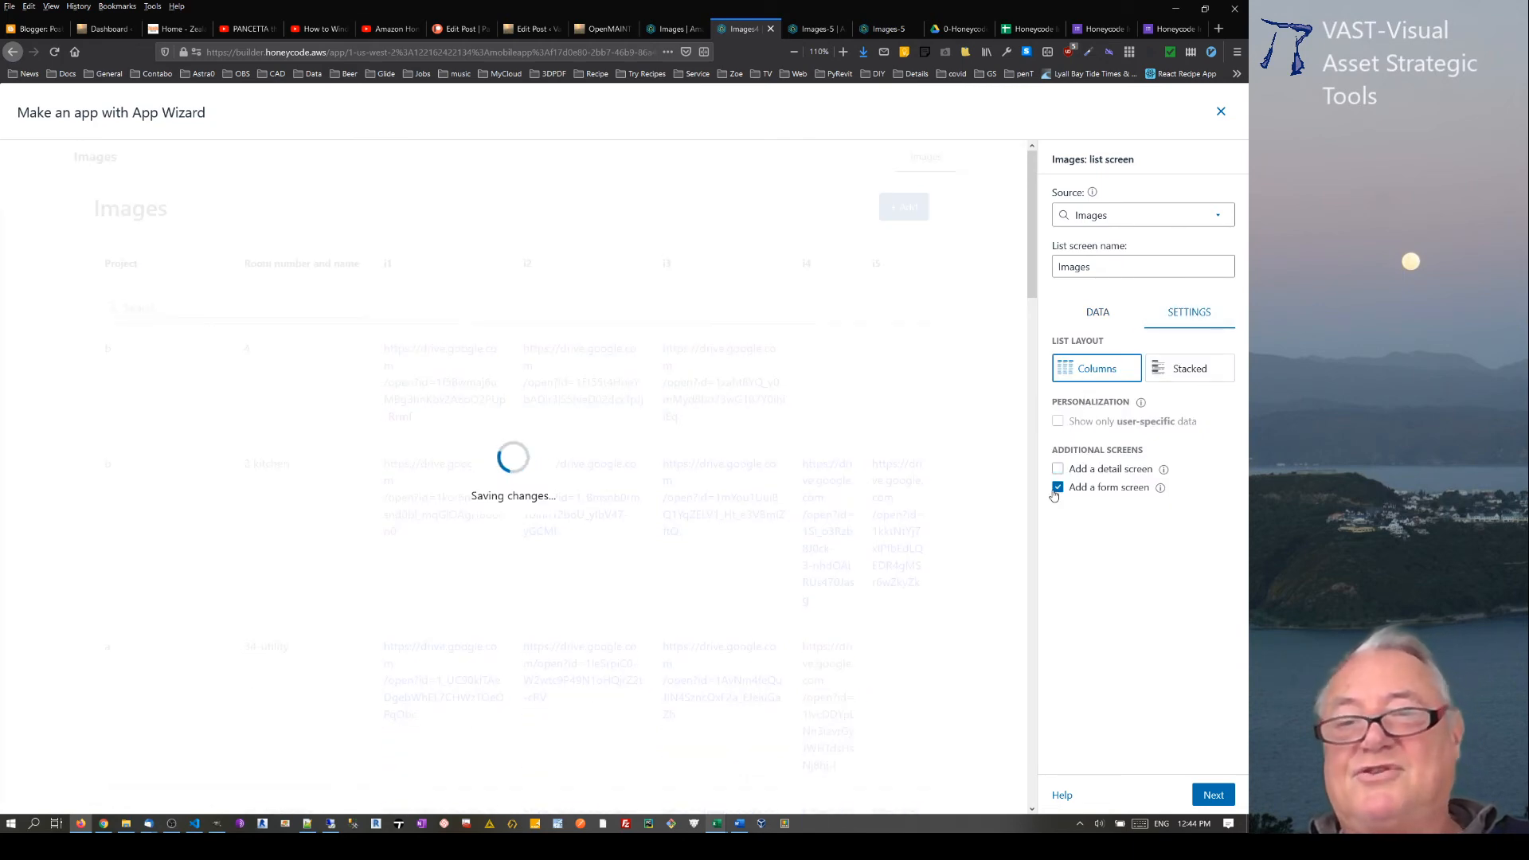
left_click(1057, 487)
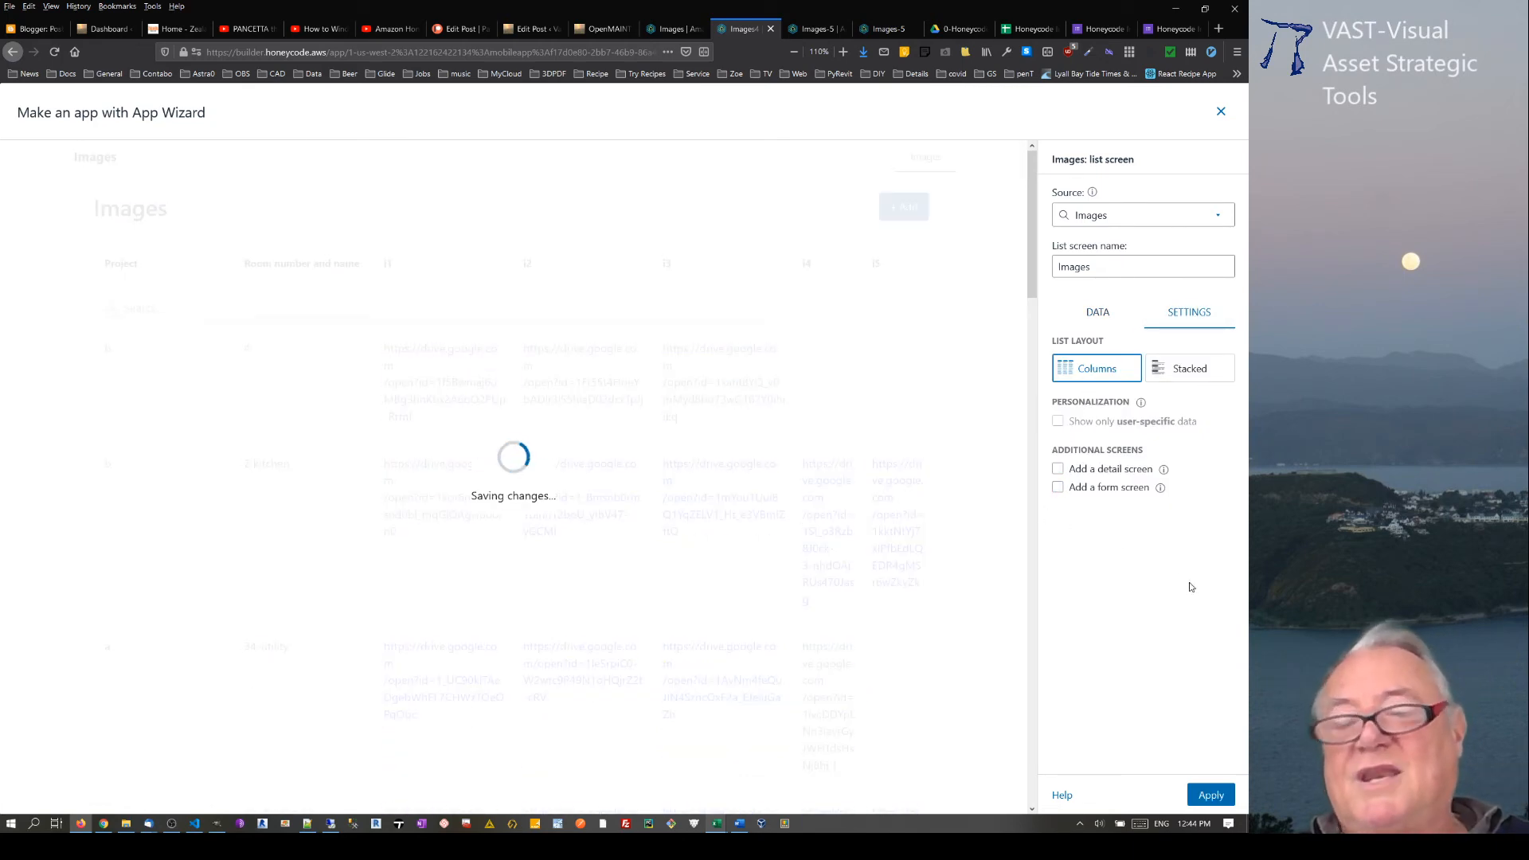
left_click(1207, 798)
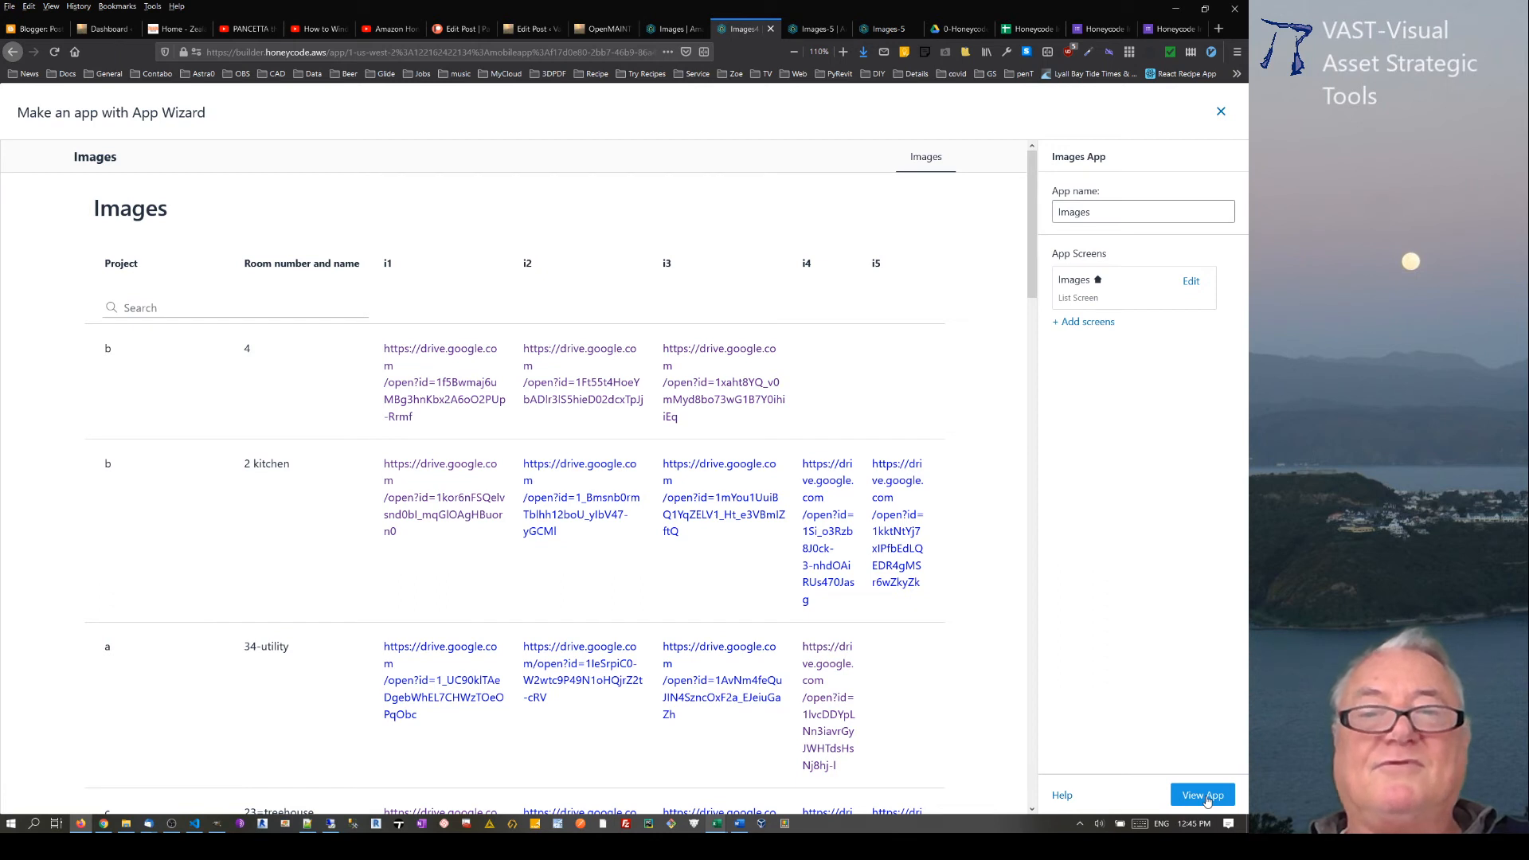
left_click(1204, 796)
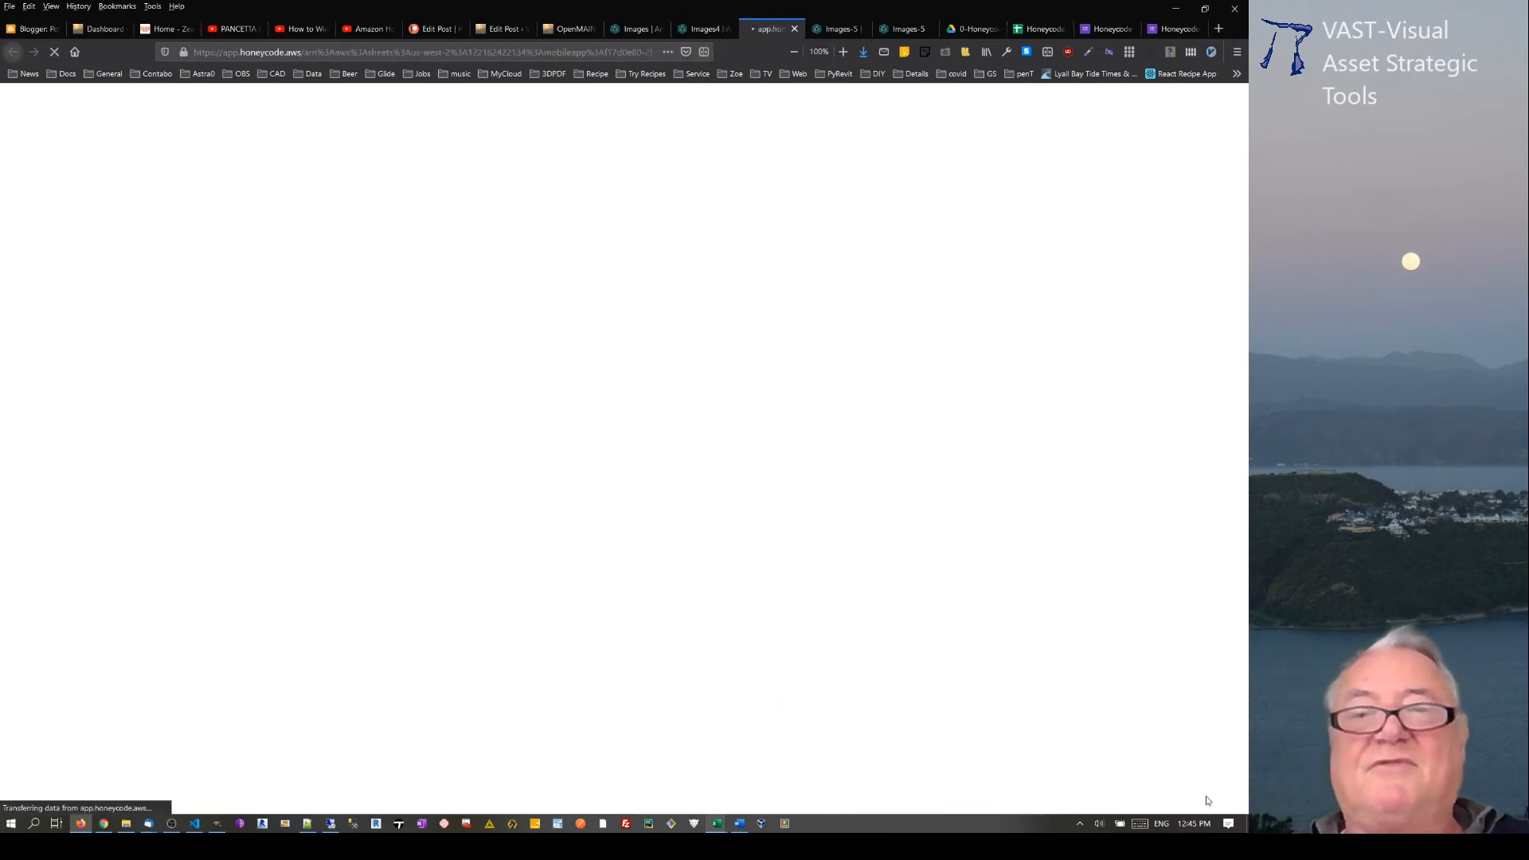
Step: Close the leftover browser tabs of the Images4 and Images-5 apps
left_click(711, 30)
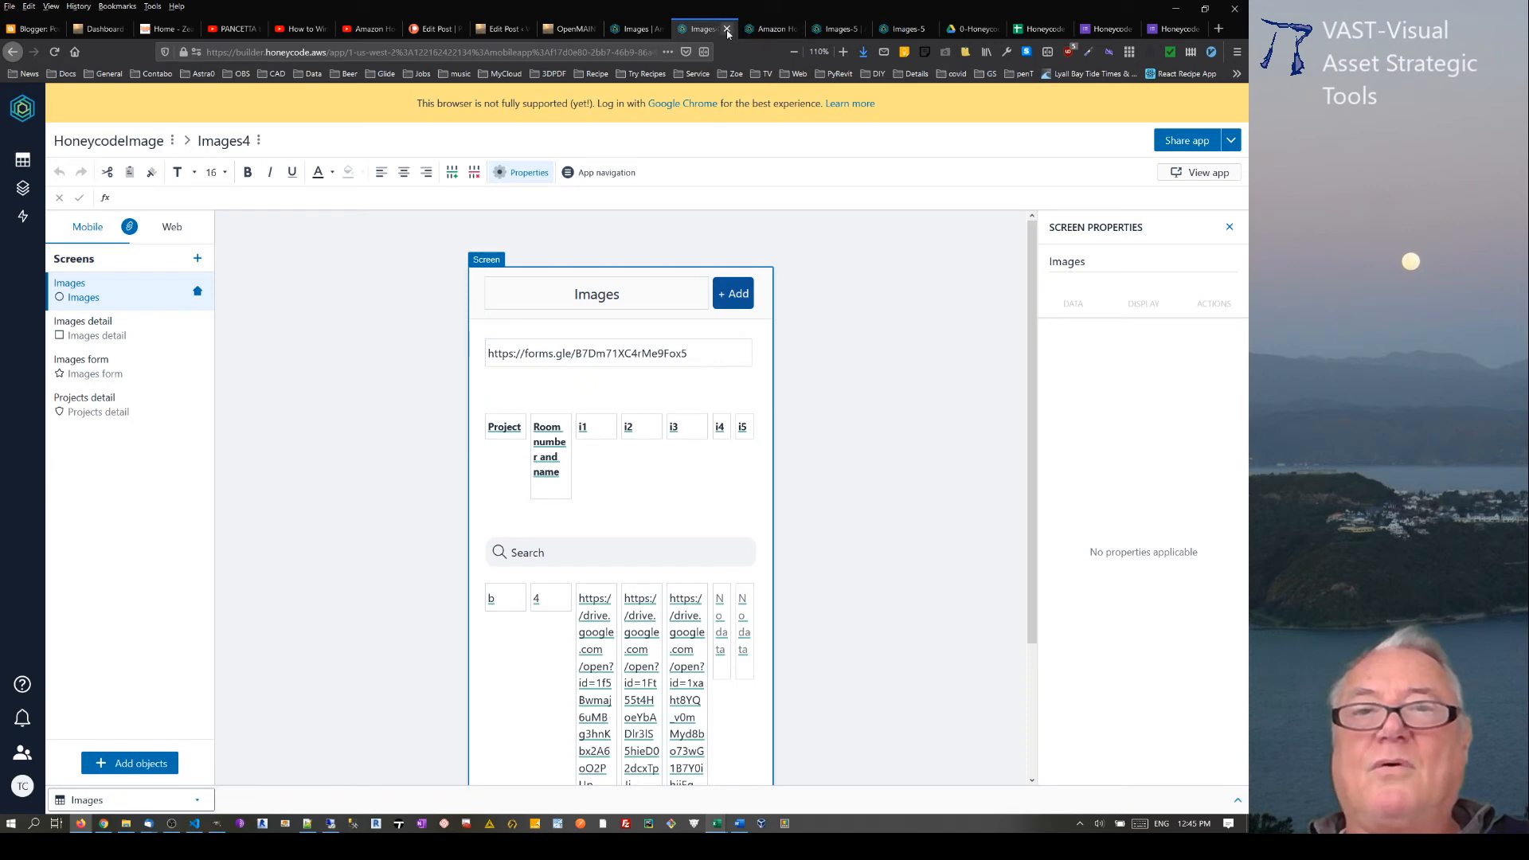
left_click(639, 32)
left_click(698, 32)
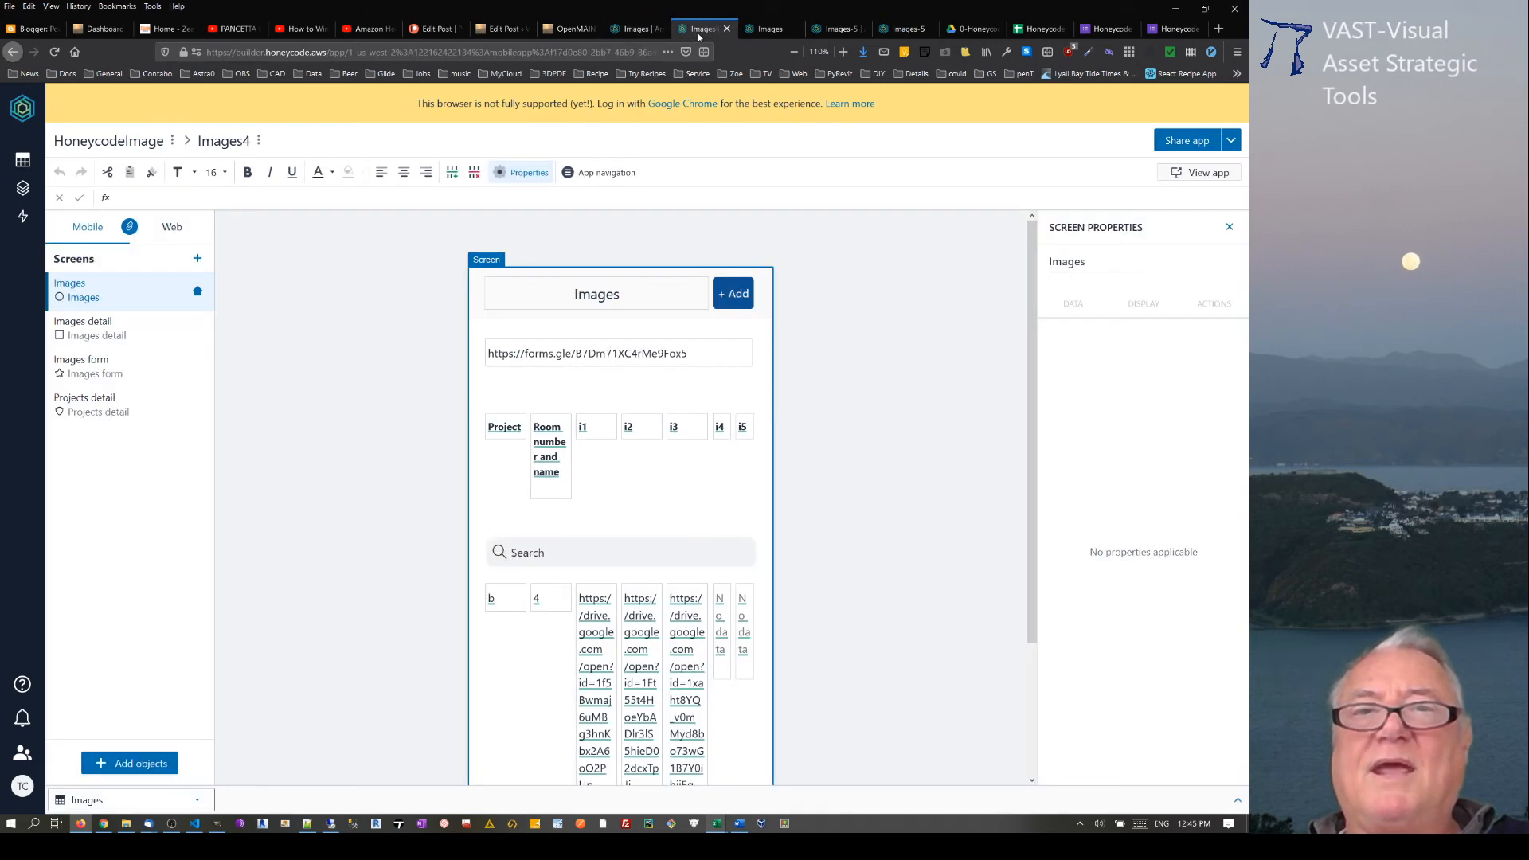
left_click(726, 29)
left_click(843, 32)
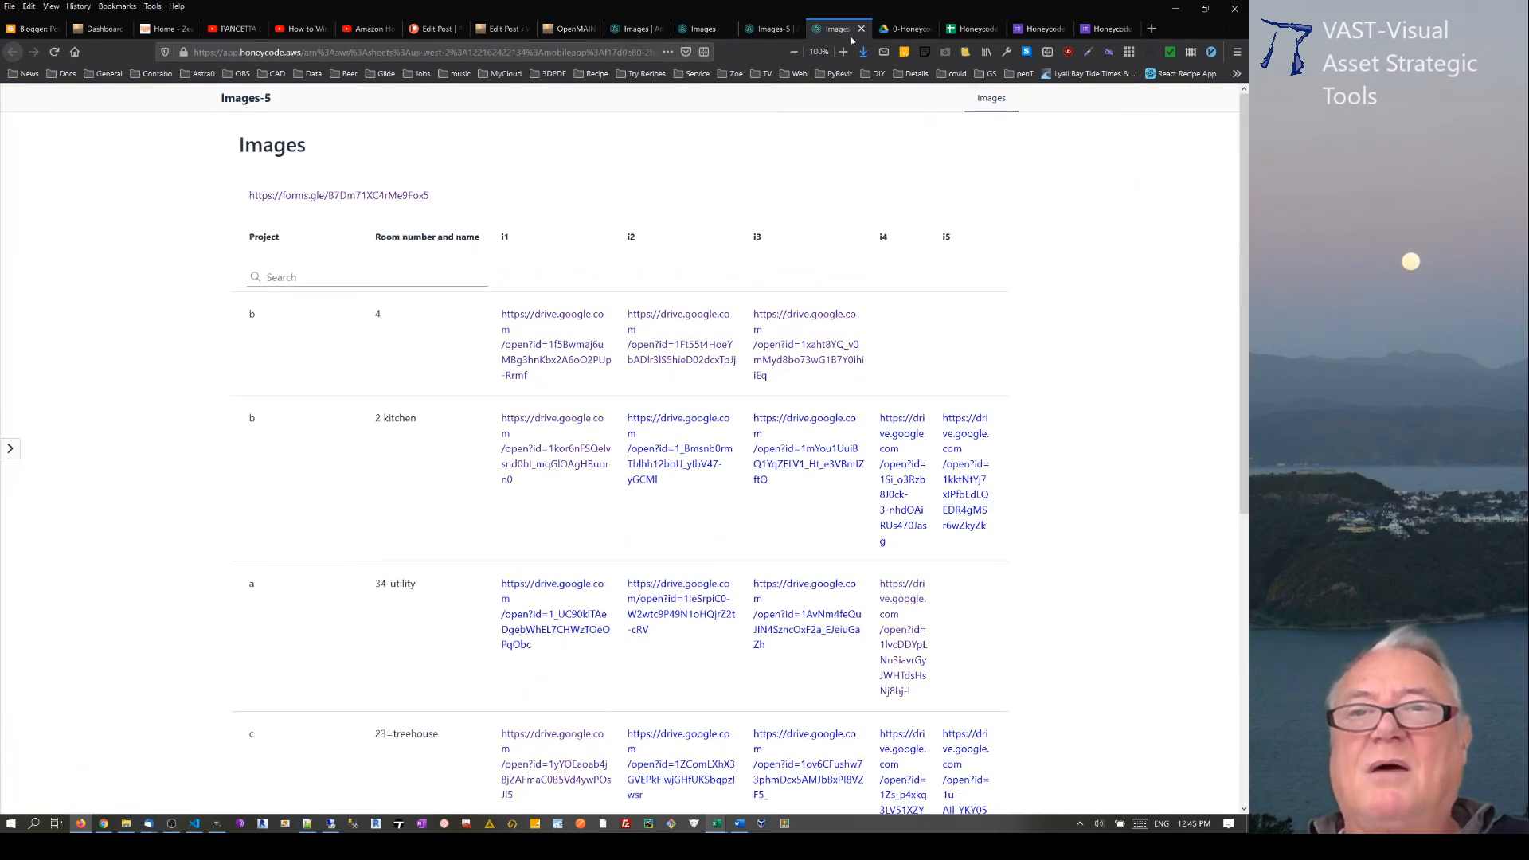
left_click(779, 36)
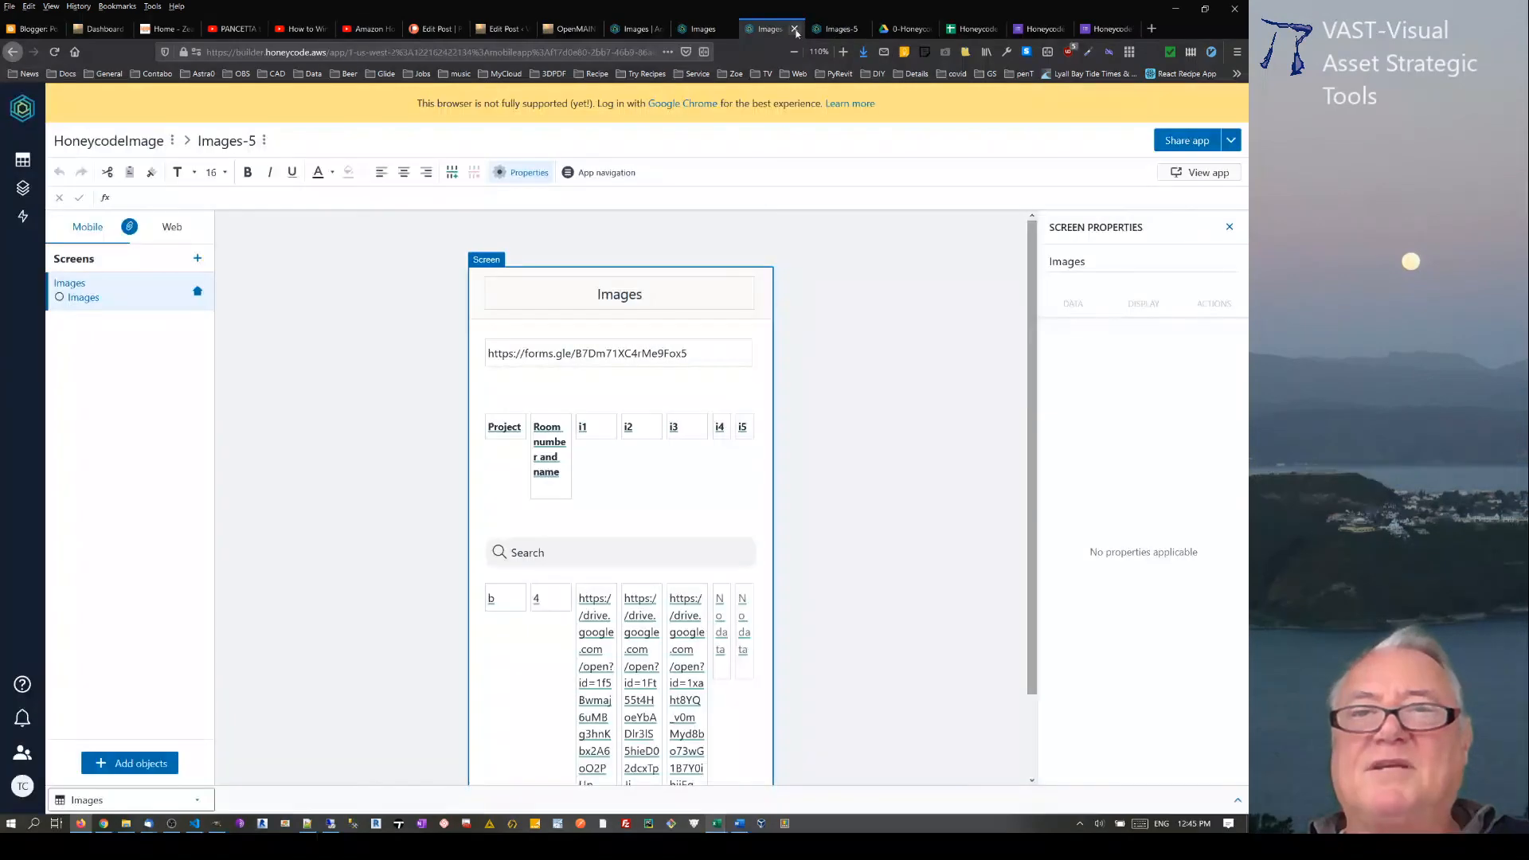
left_click(794, 30)
left_click(793, 31)
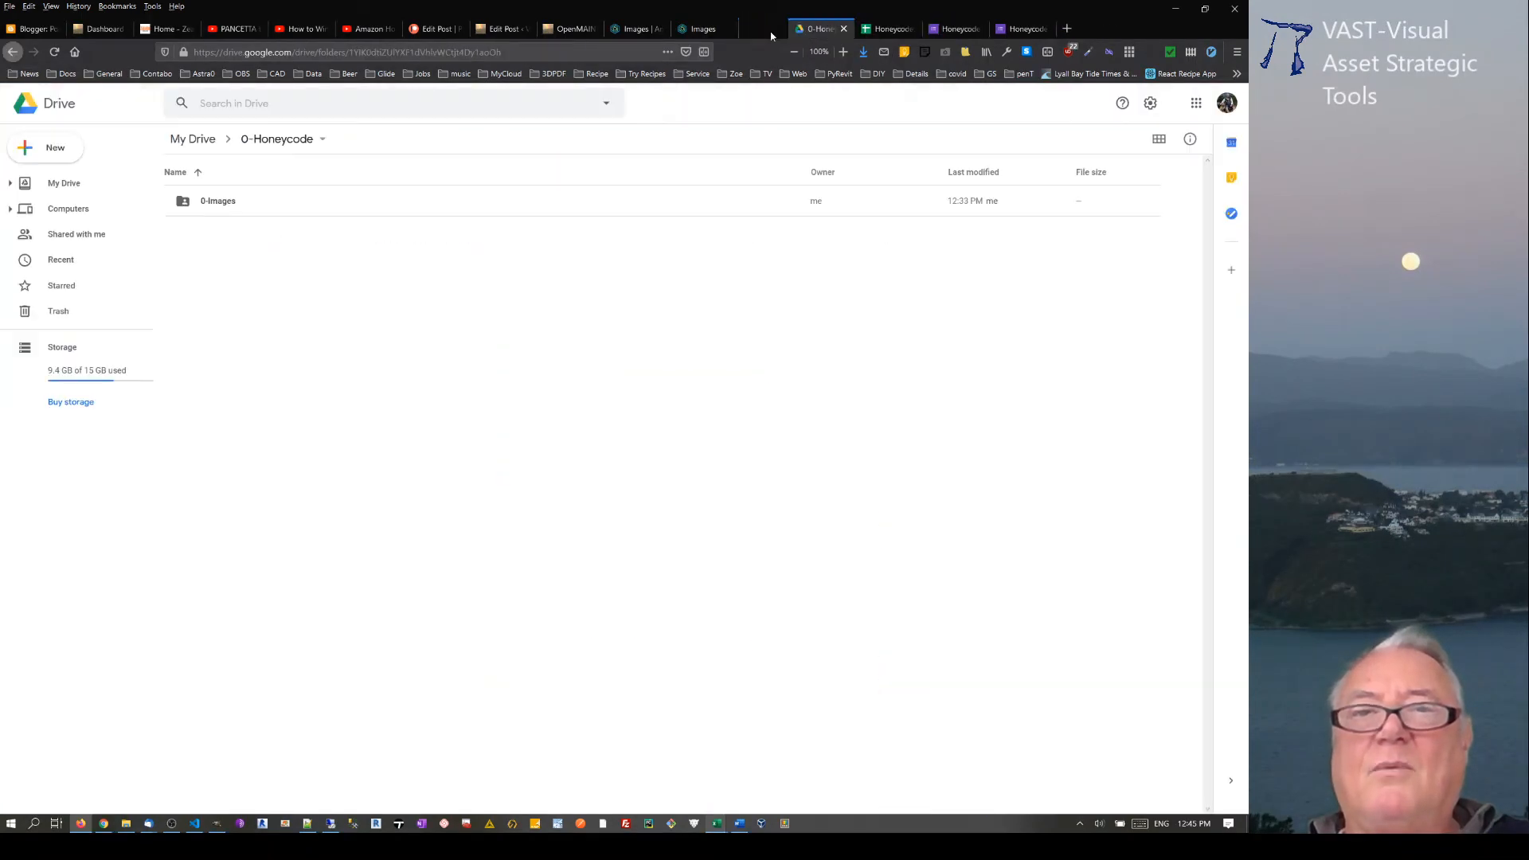
Step: Duplicate the Images table's browser tab and open the new Images app in the builder there
left_click(701, 30)
left_click(637, 32)
right_click(638, 32)
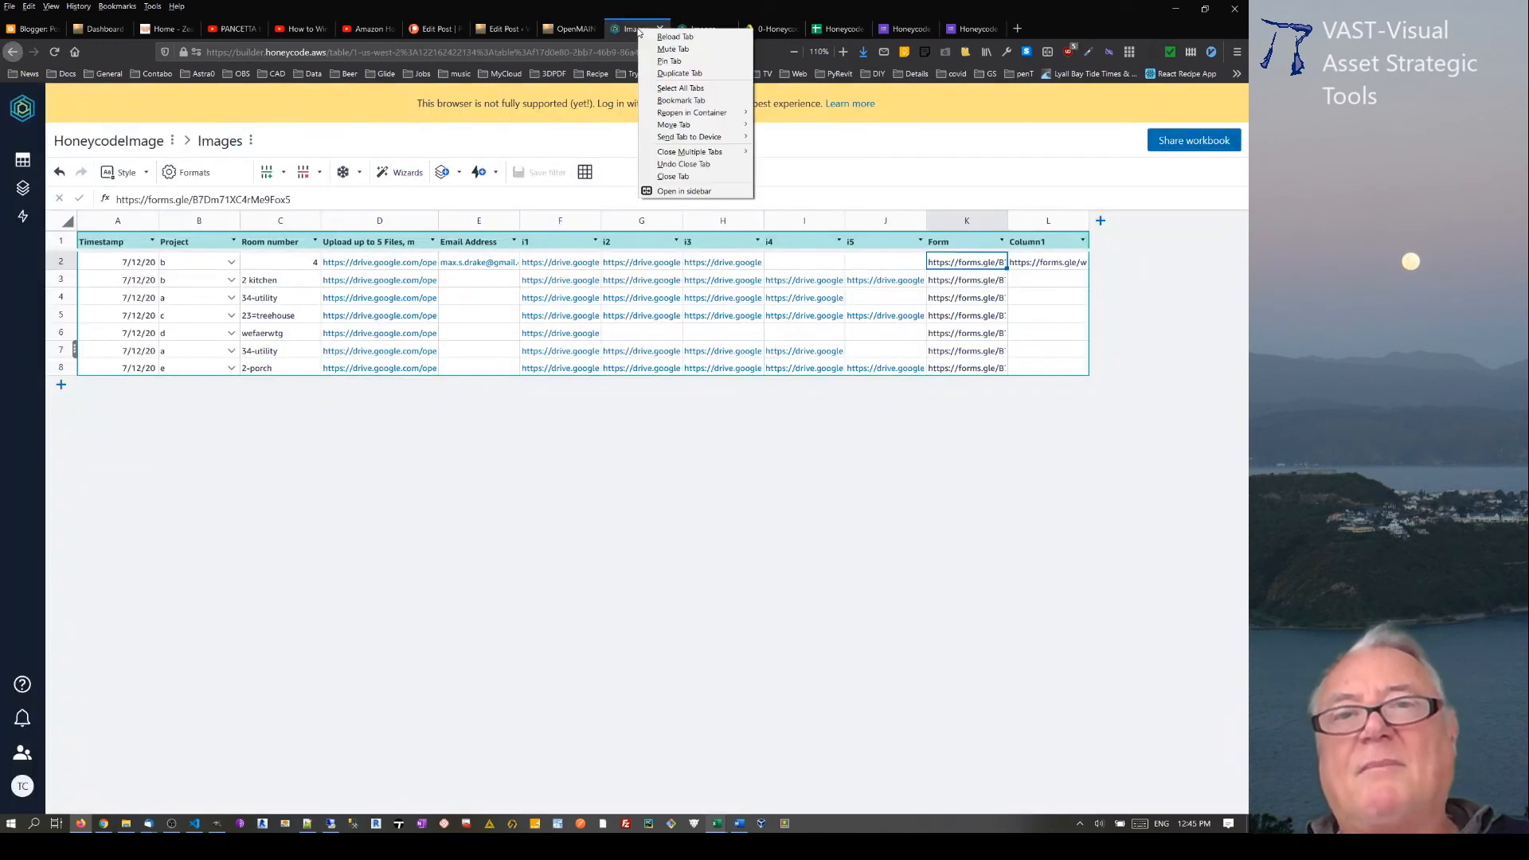
left_click(675, 73)
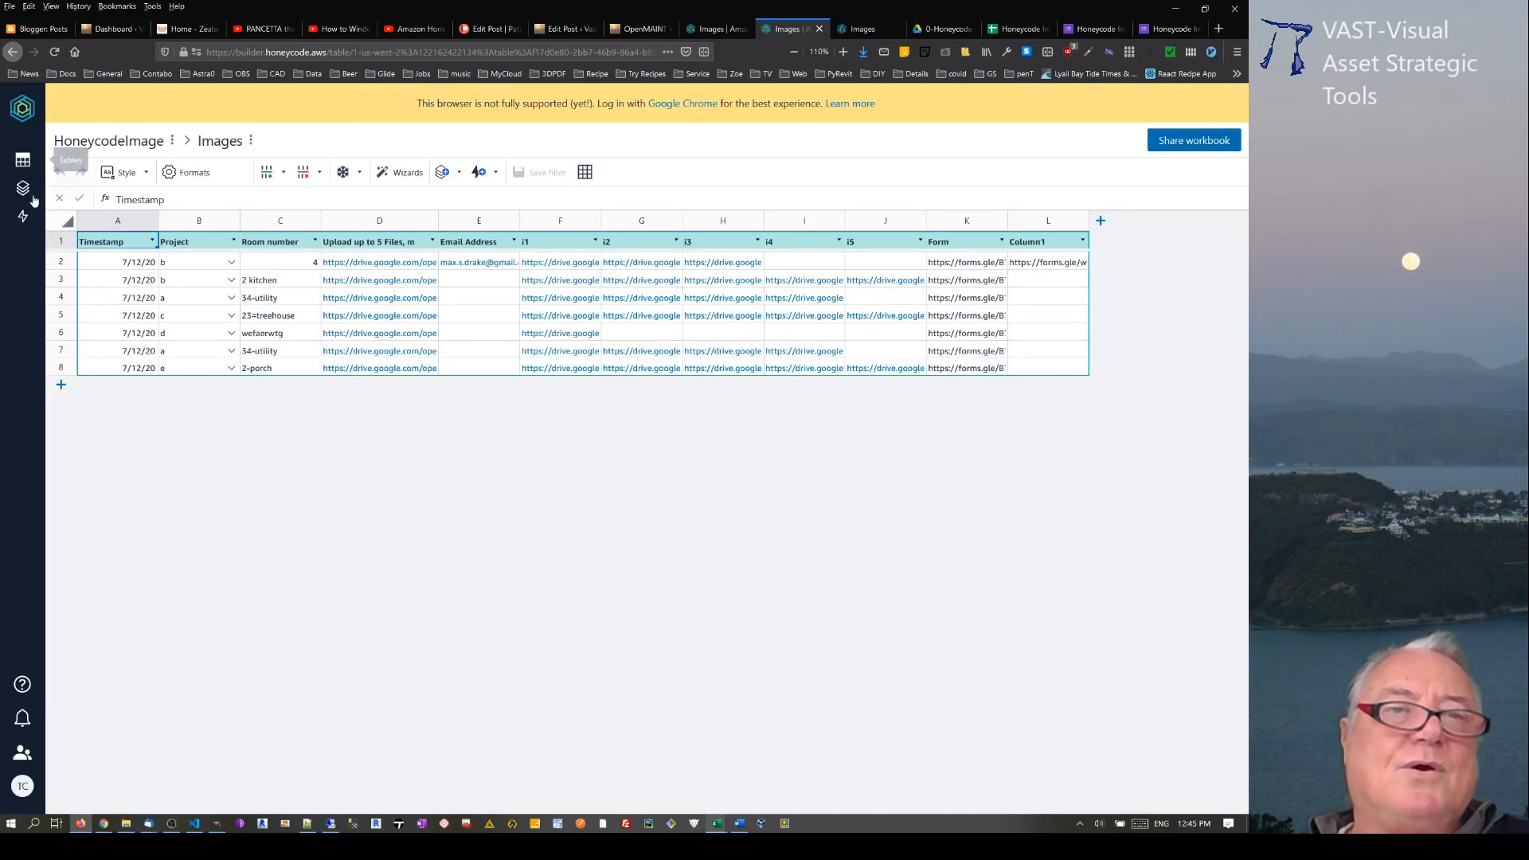
left_click(23, 188)
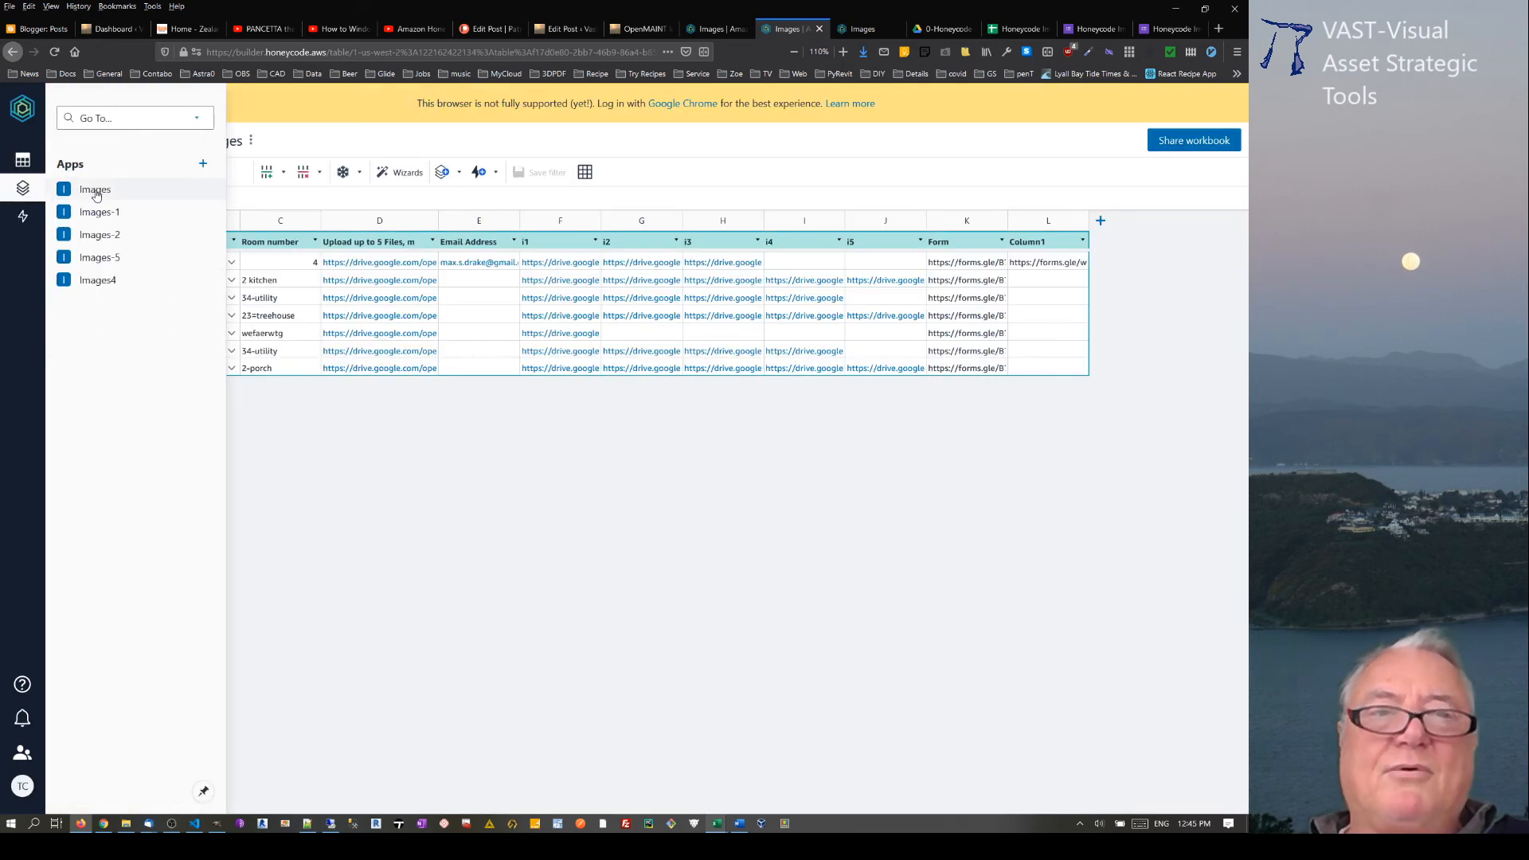
left_click(95, 191)
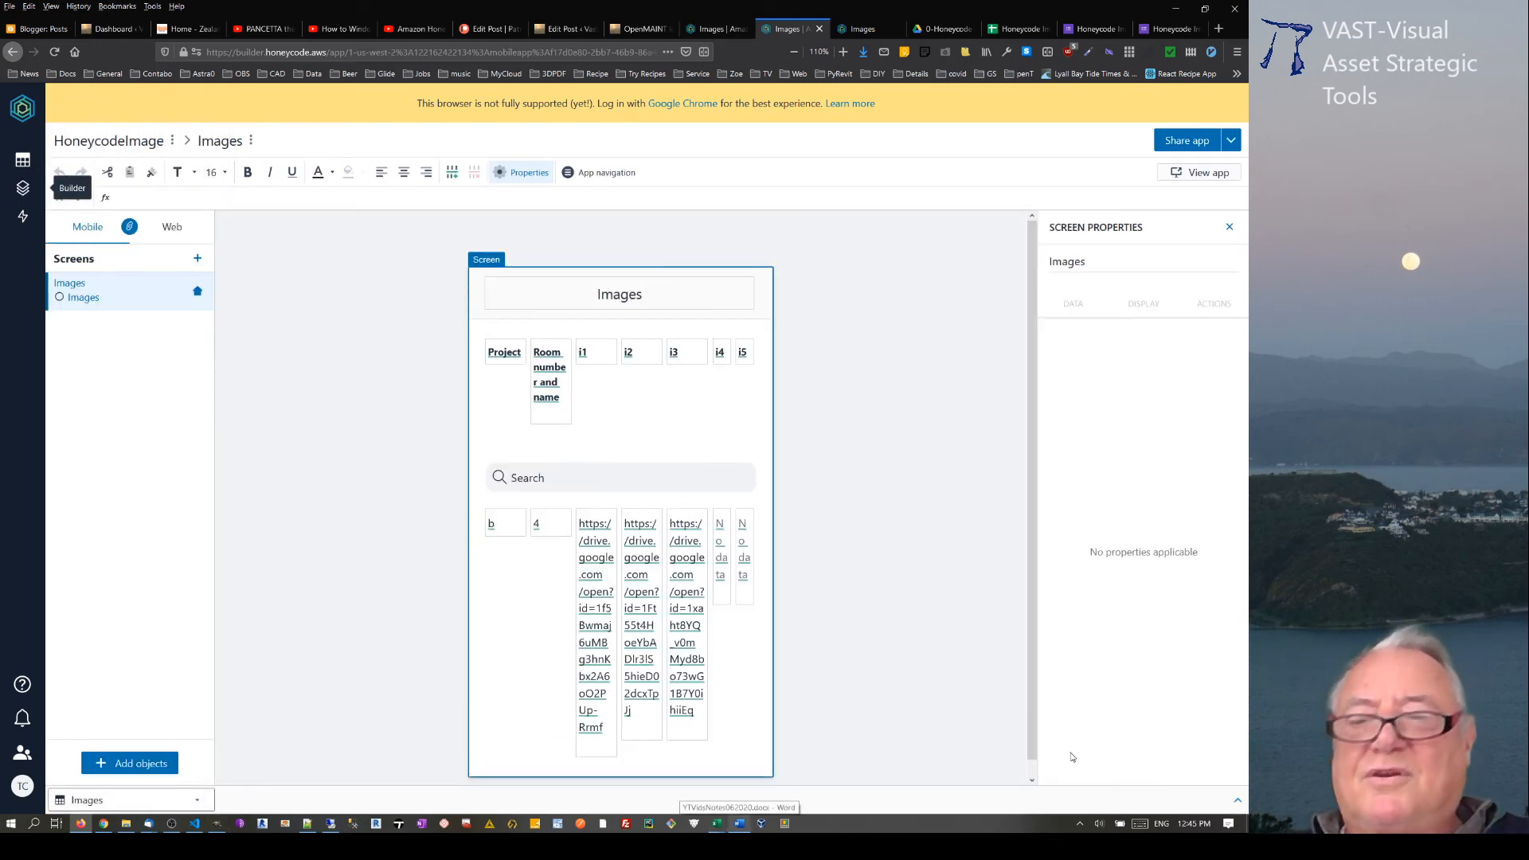
Step: Review the Images table's data beneath the app screen and in the table's own browser tab
left_click(1238, 804)
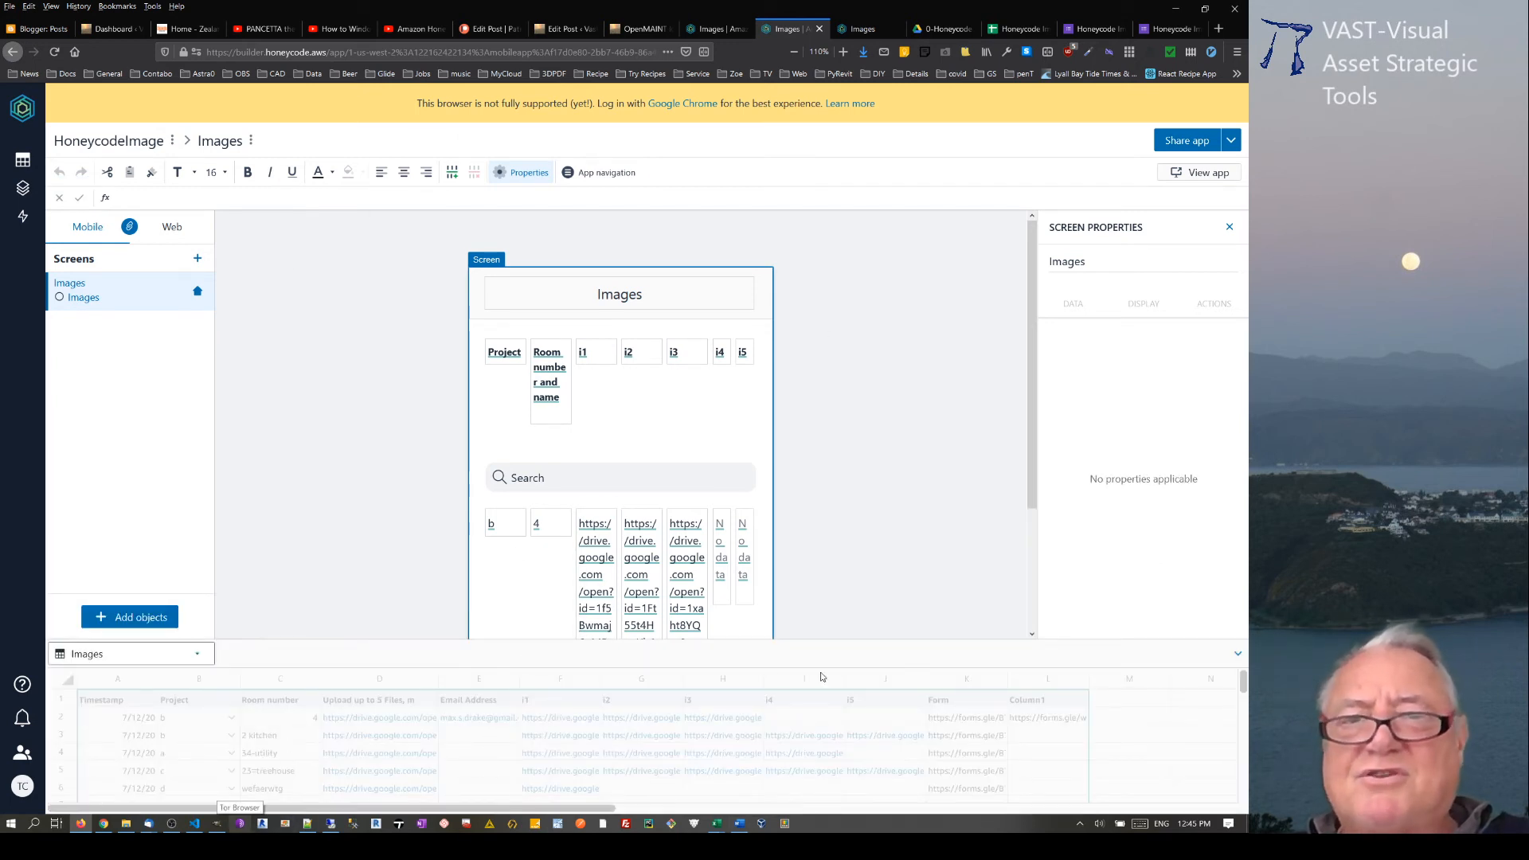
left_click(1238, 656)
left_click(724, 32)
left_click(762, 30)
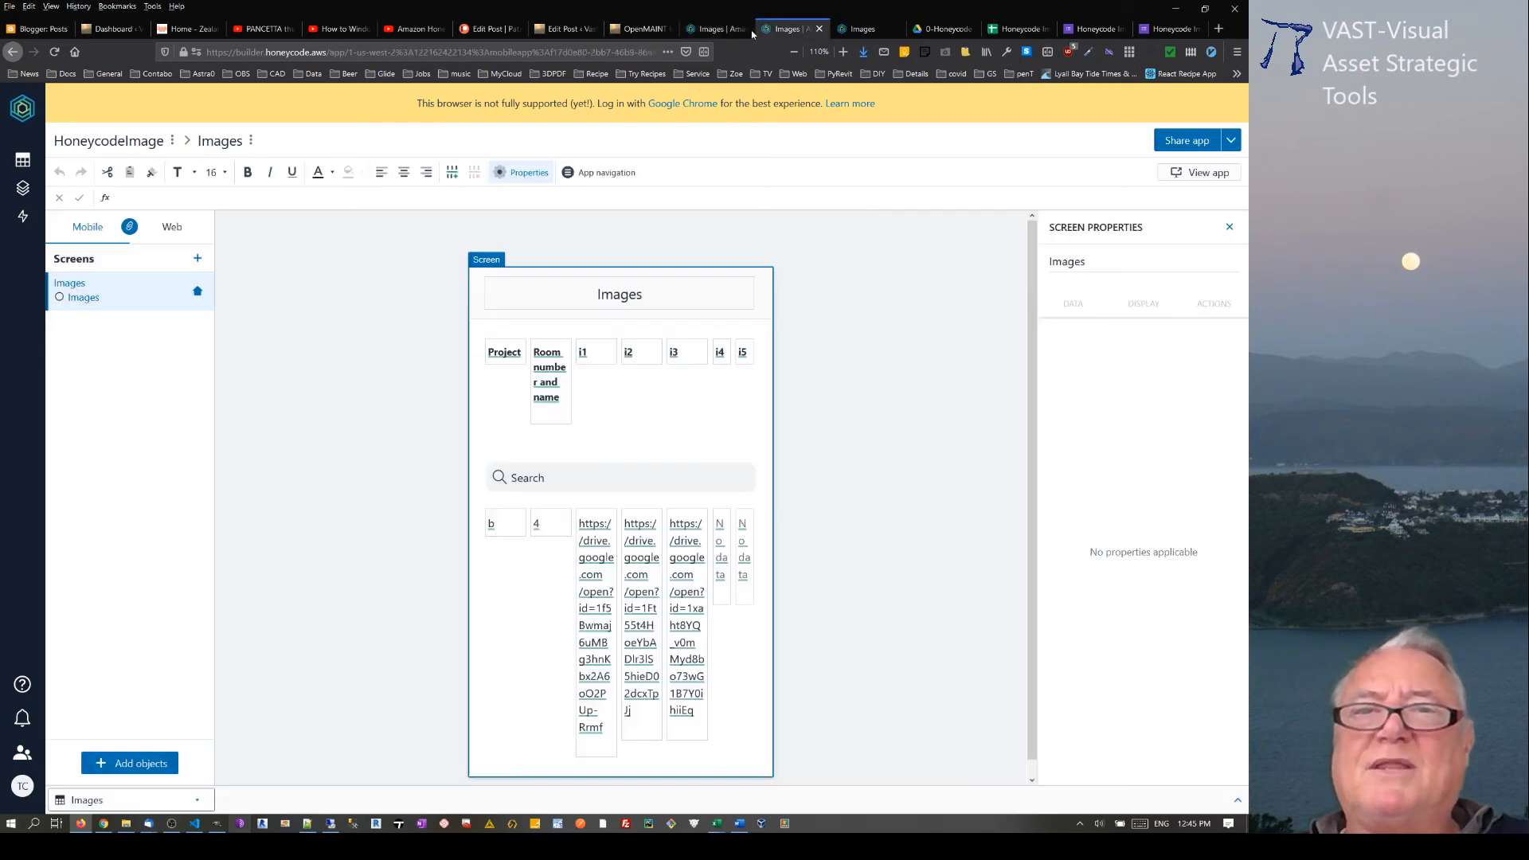
left_click(747, 30)
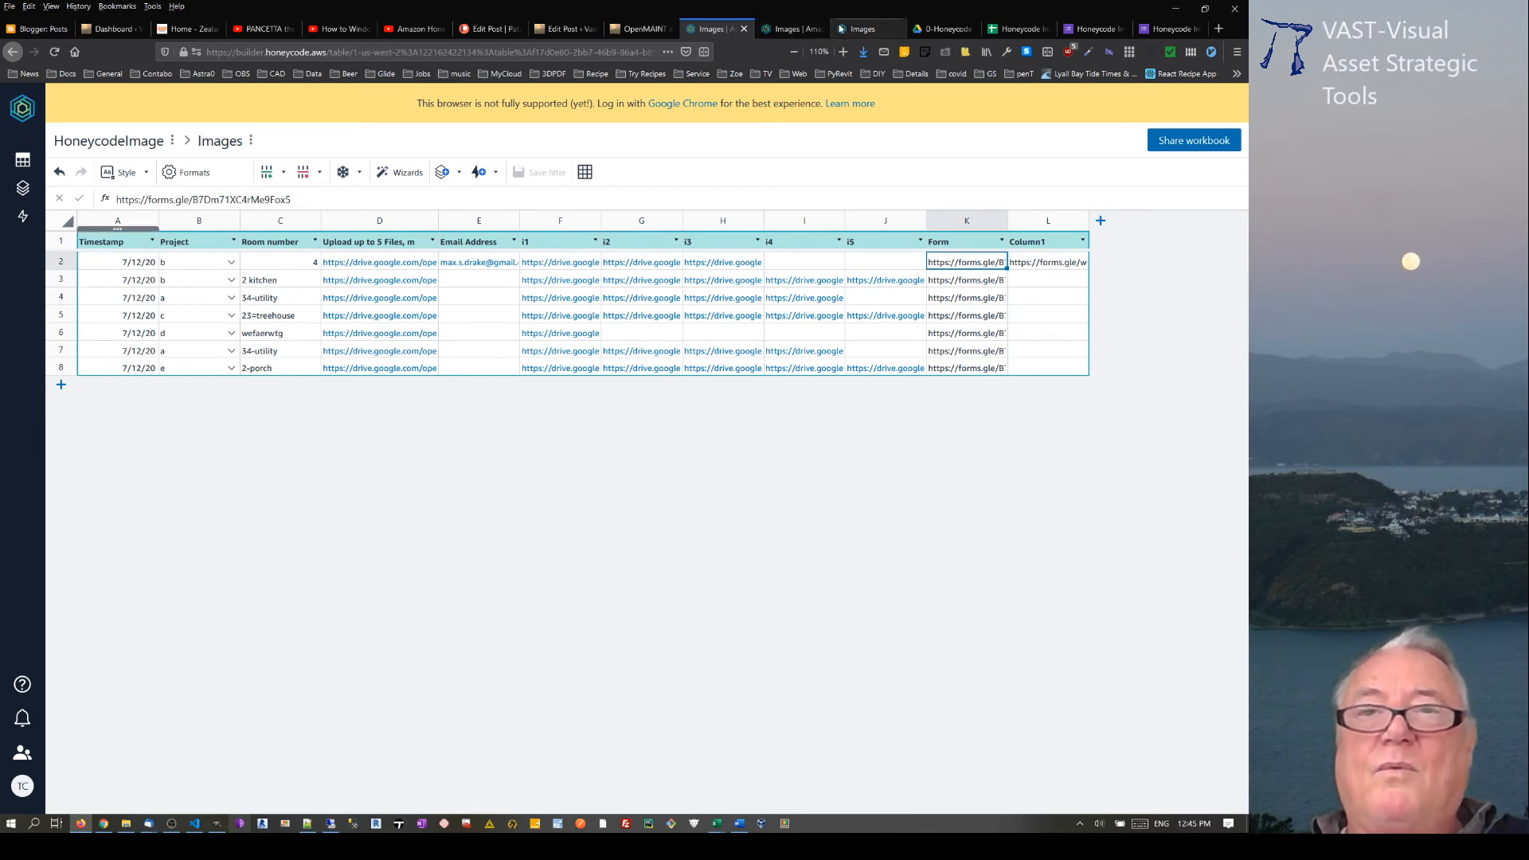
left_click(792, 29)
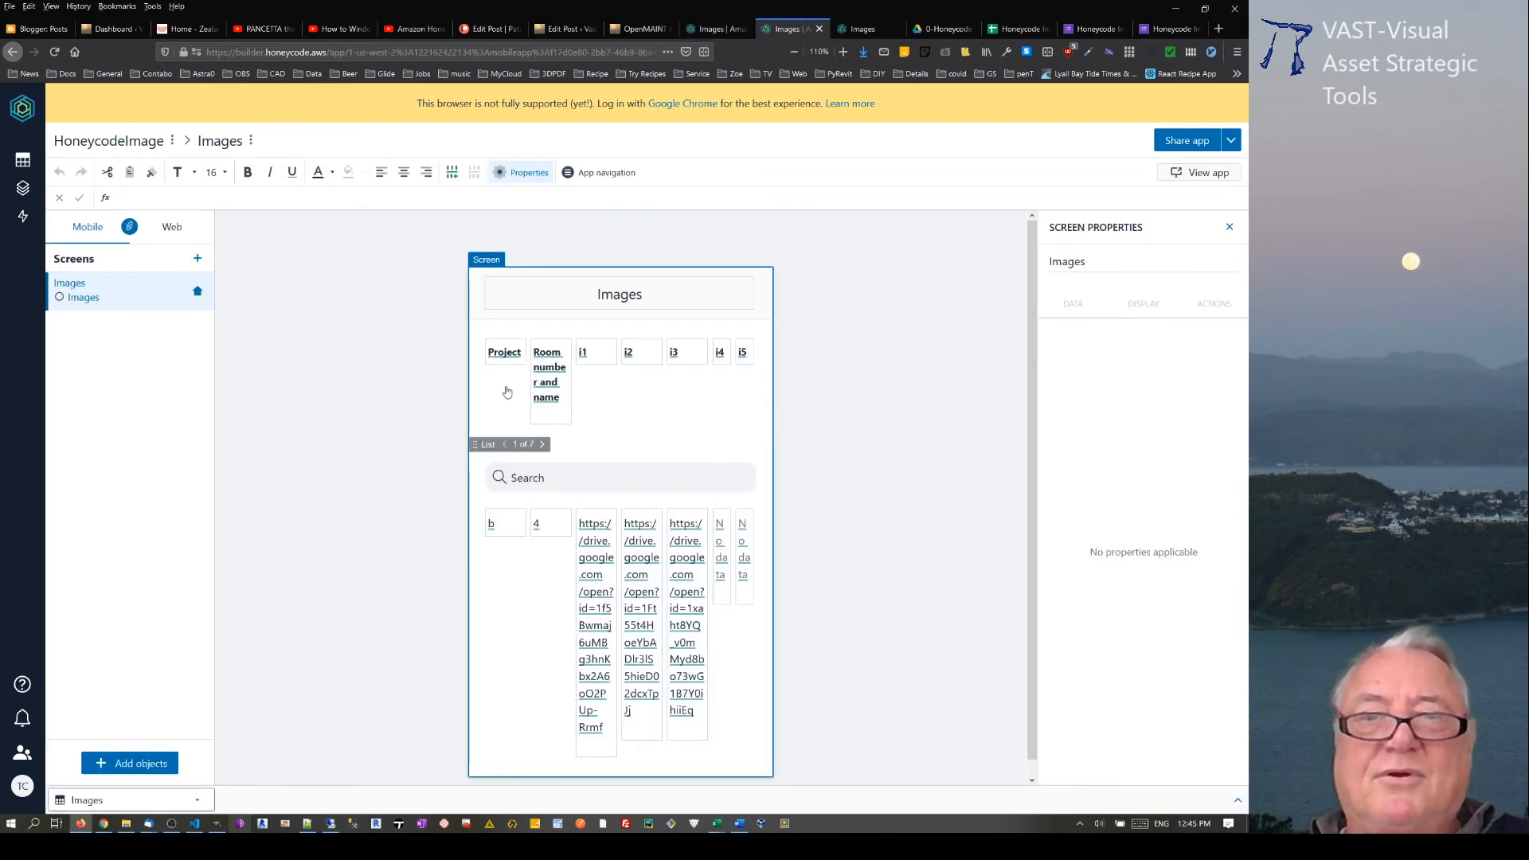
Step: Add a content box to the Images screen and move its block between the title and the column list
left_click(133, 763)
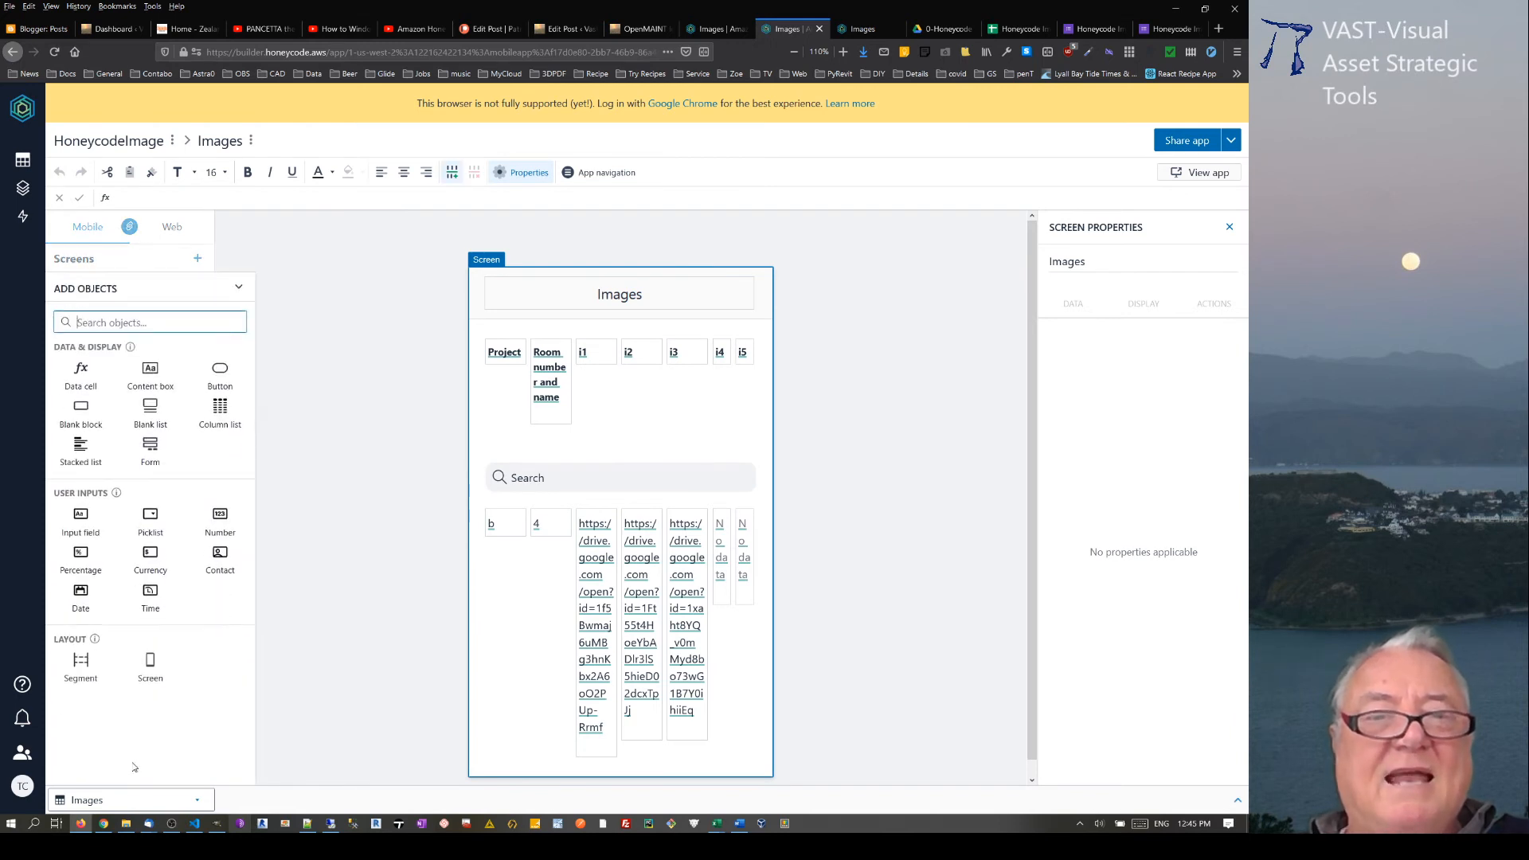
left_click(150, 374)
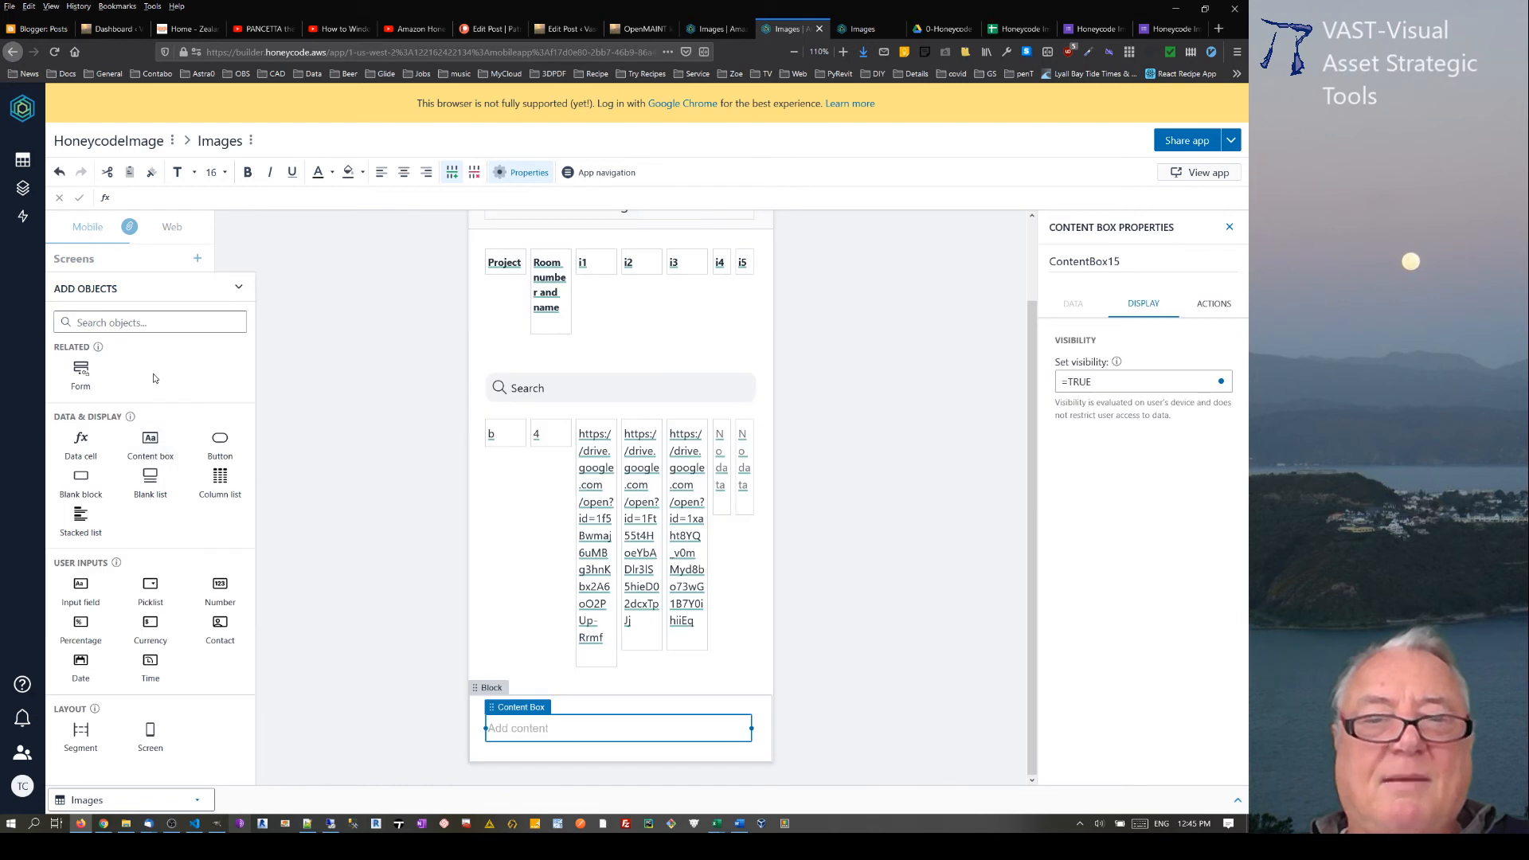
left_click(488, 690)
left_click_drag(476, 689, 517, 341)
left_click(519, 342)
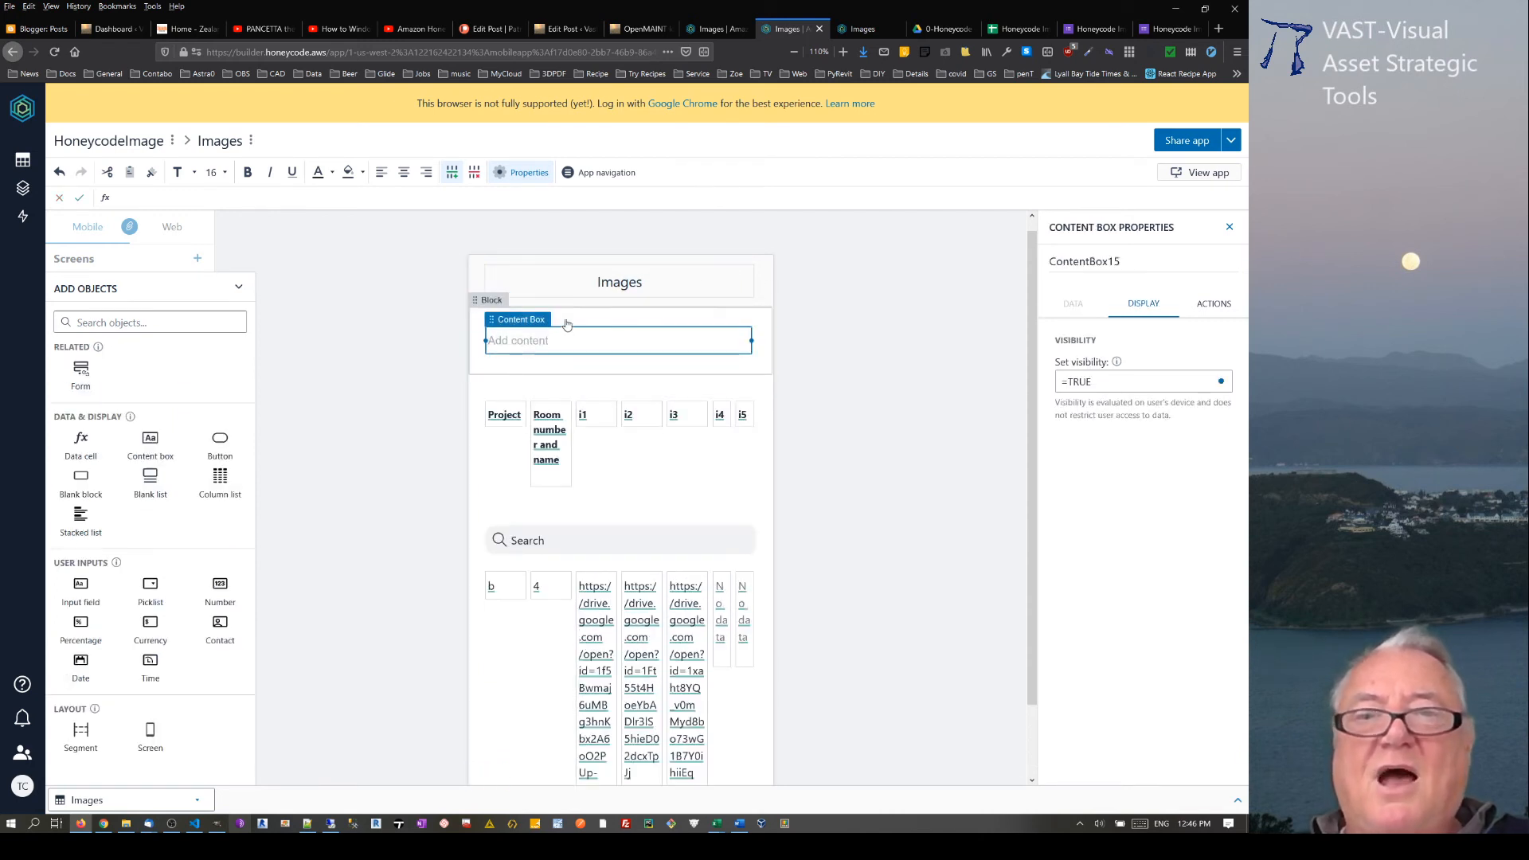
left_click(711, 24)
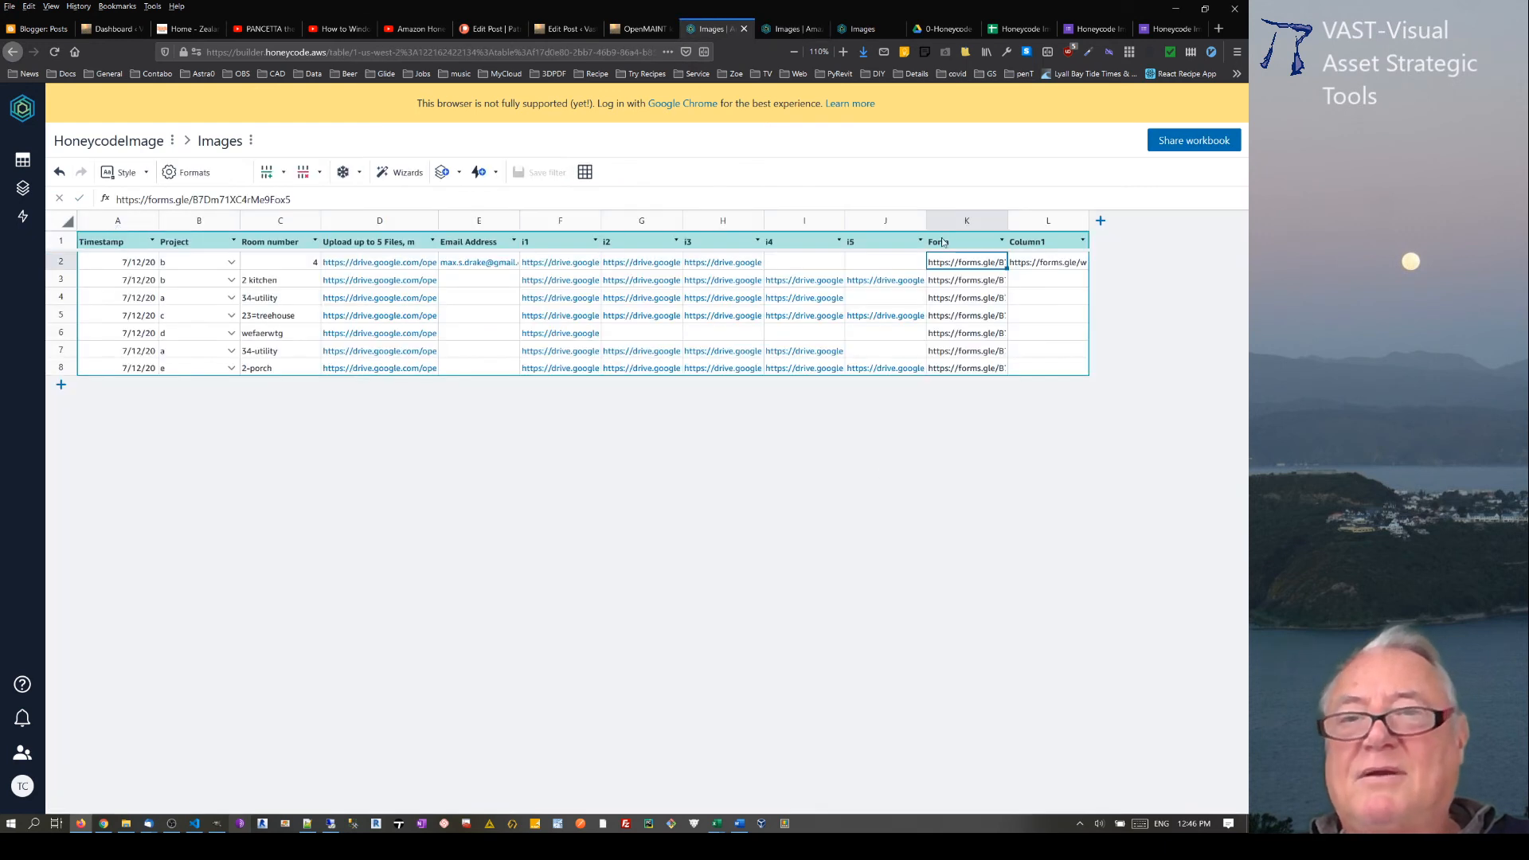
left_click_drag(292, 199, 86, 188)
key("ctrl+c")
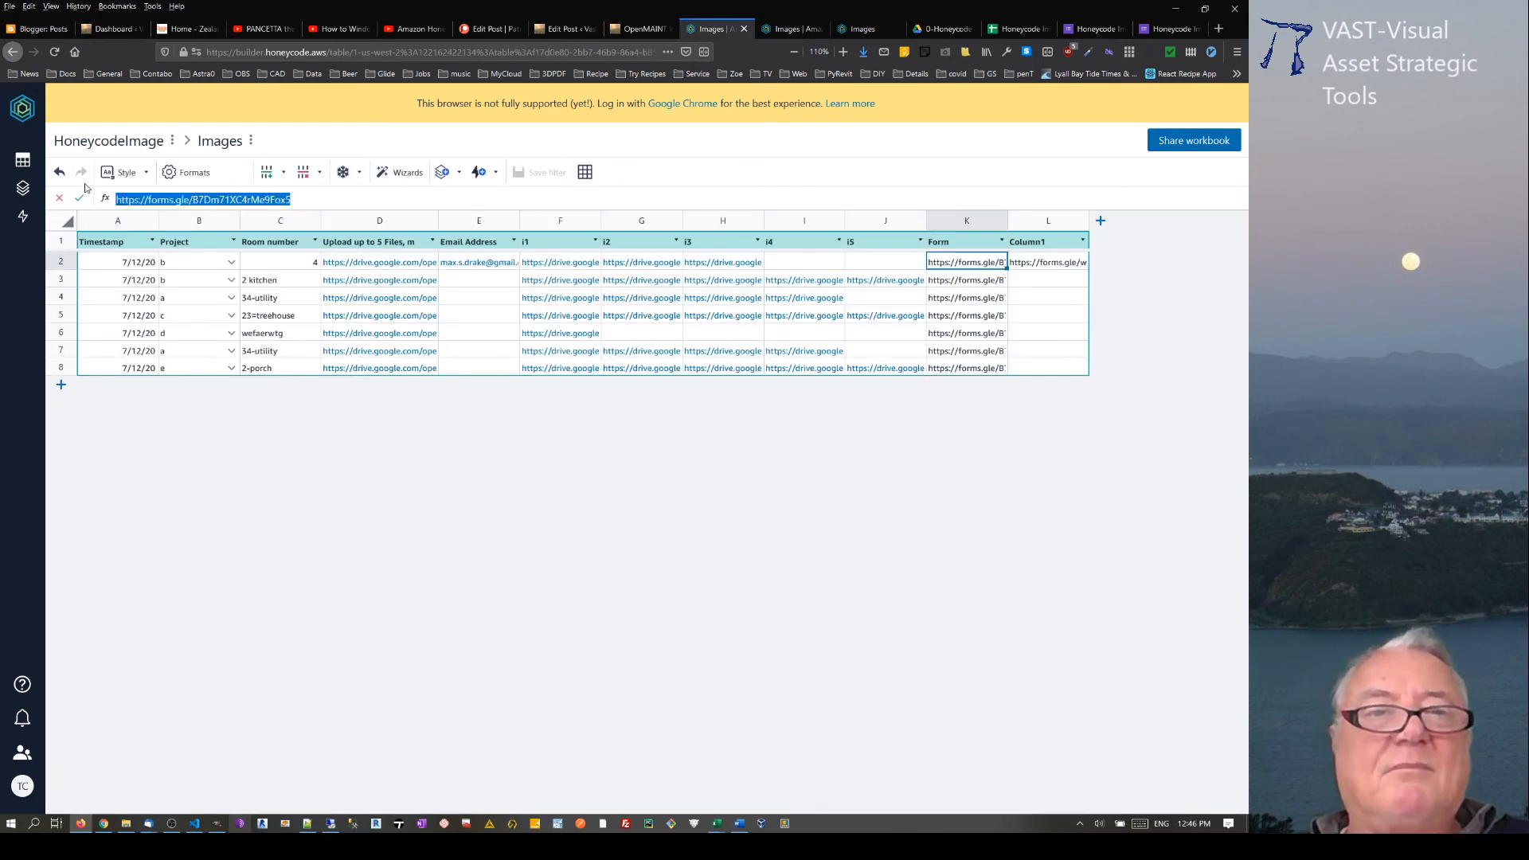
left_click(792, 28)
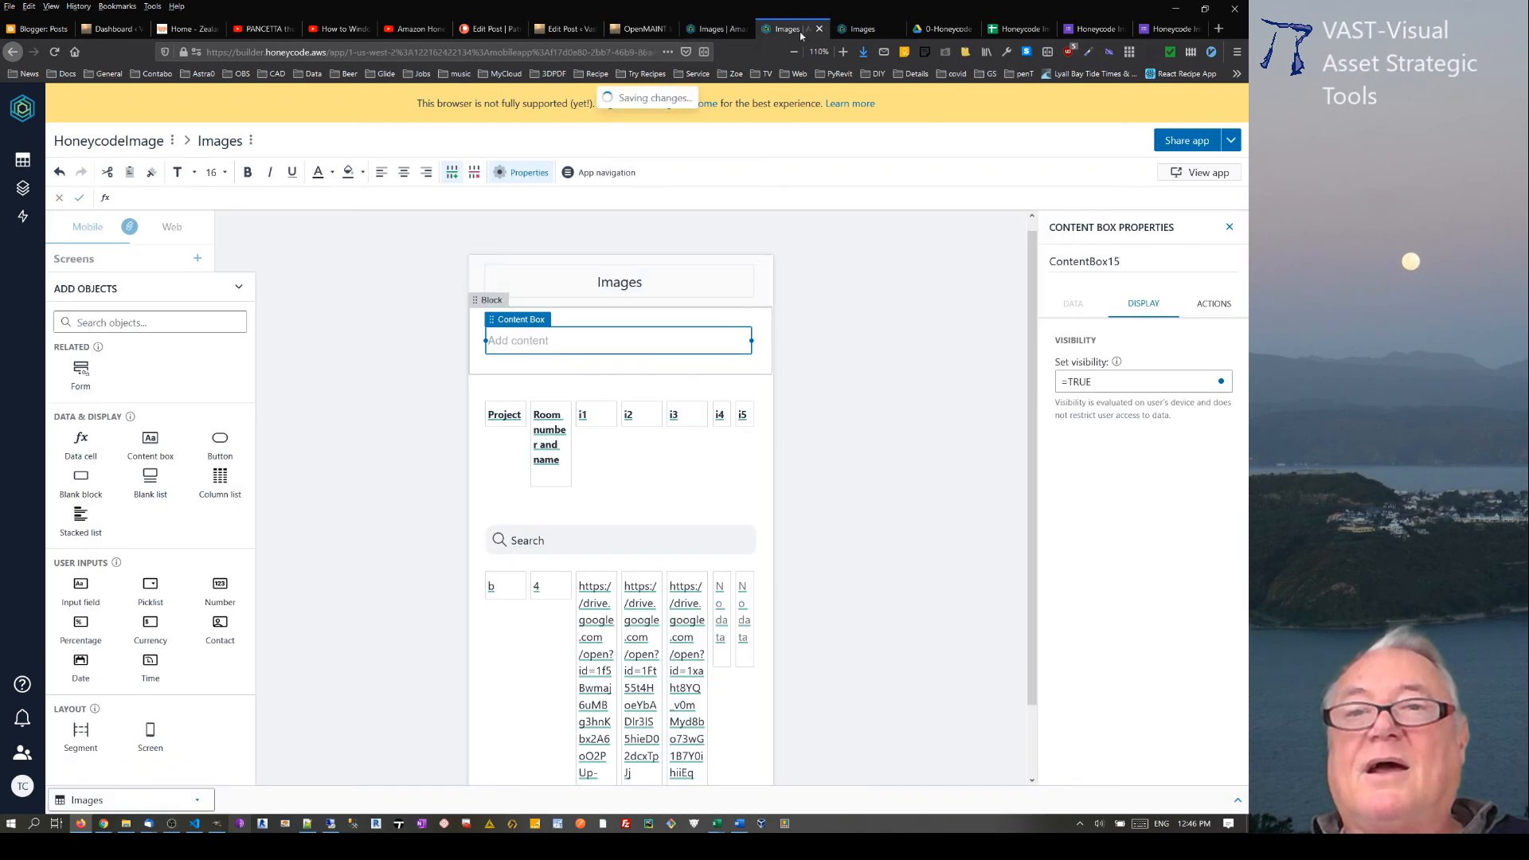
left_click(606, 344)
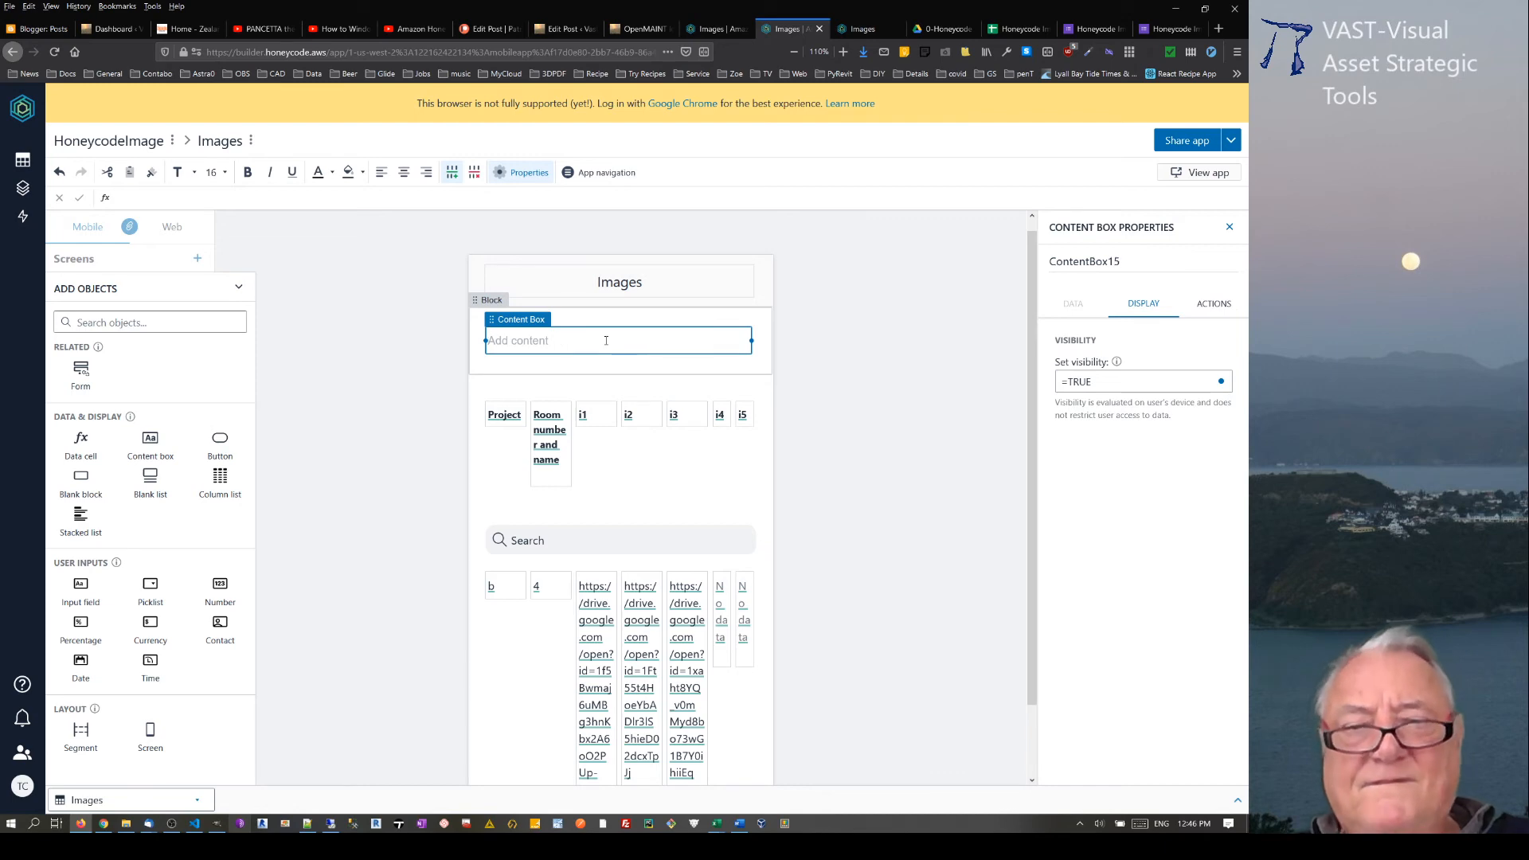
key("ctrl+v")
left_click(867, 367)
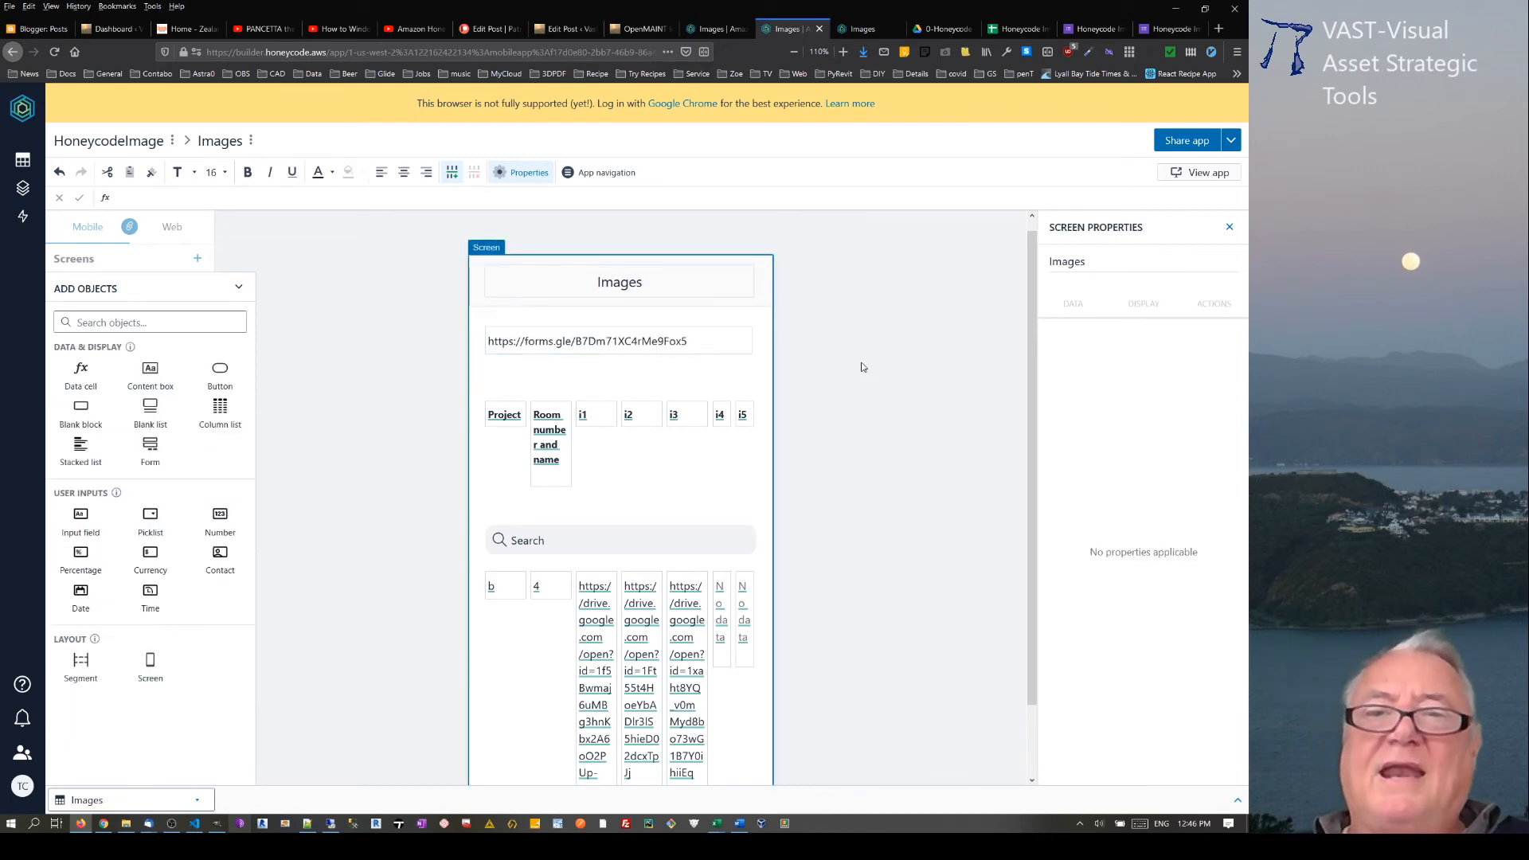
Step: View the Images app with its form link, and open My Drive to check the workbook's list of apps
left_click(1202, 172)
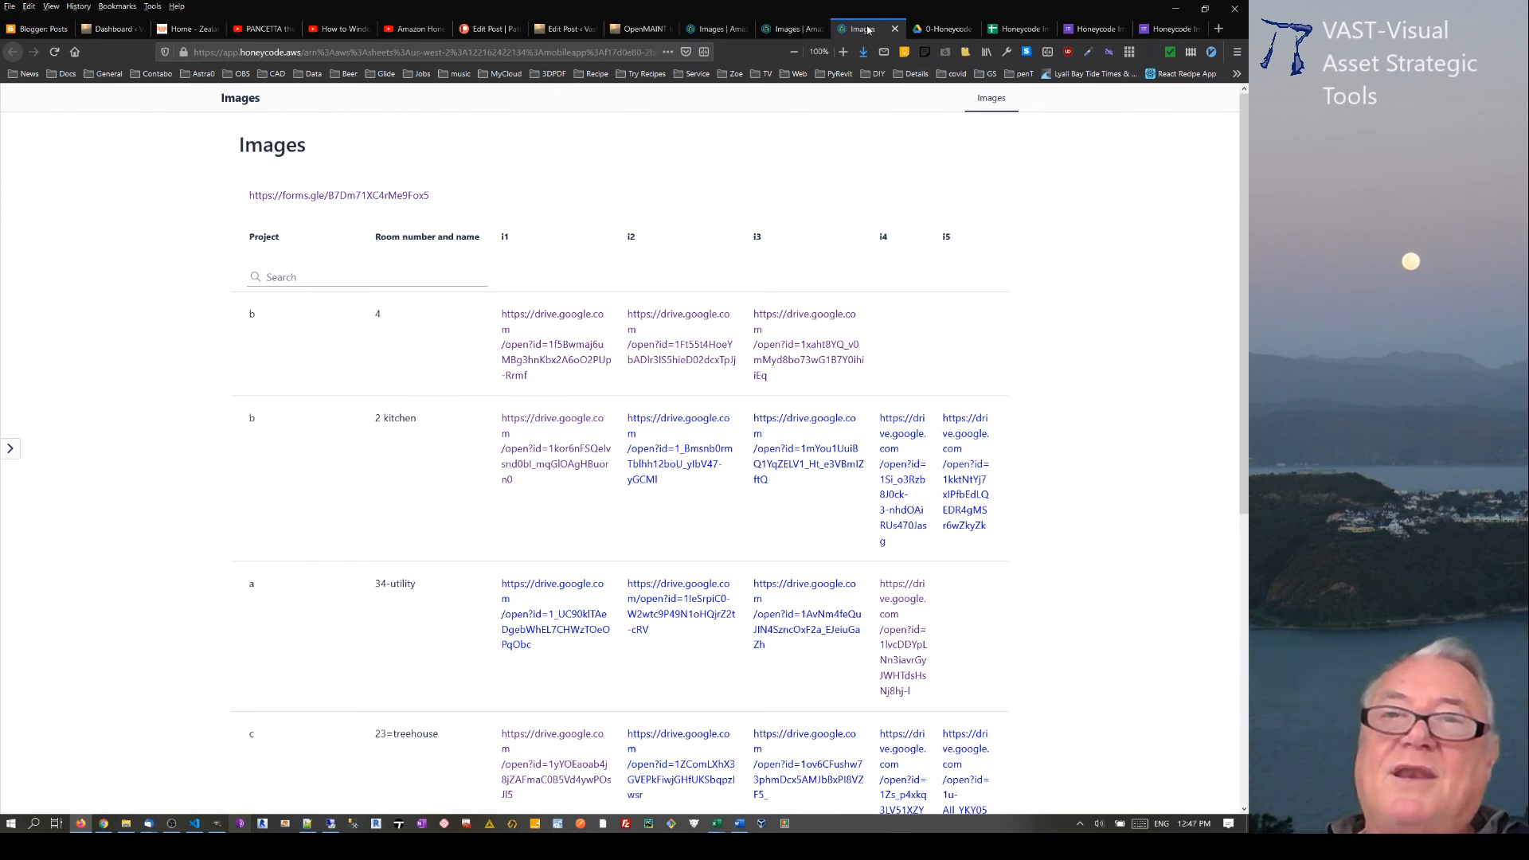
left_click(724, 29)
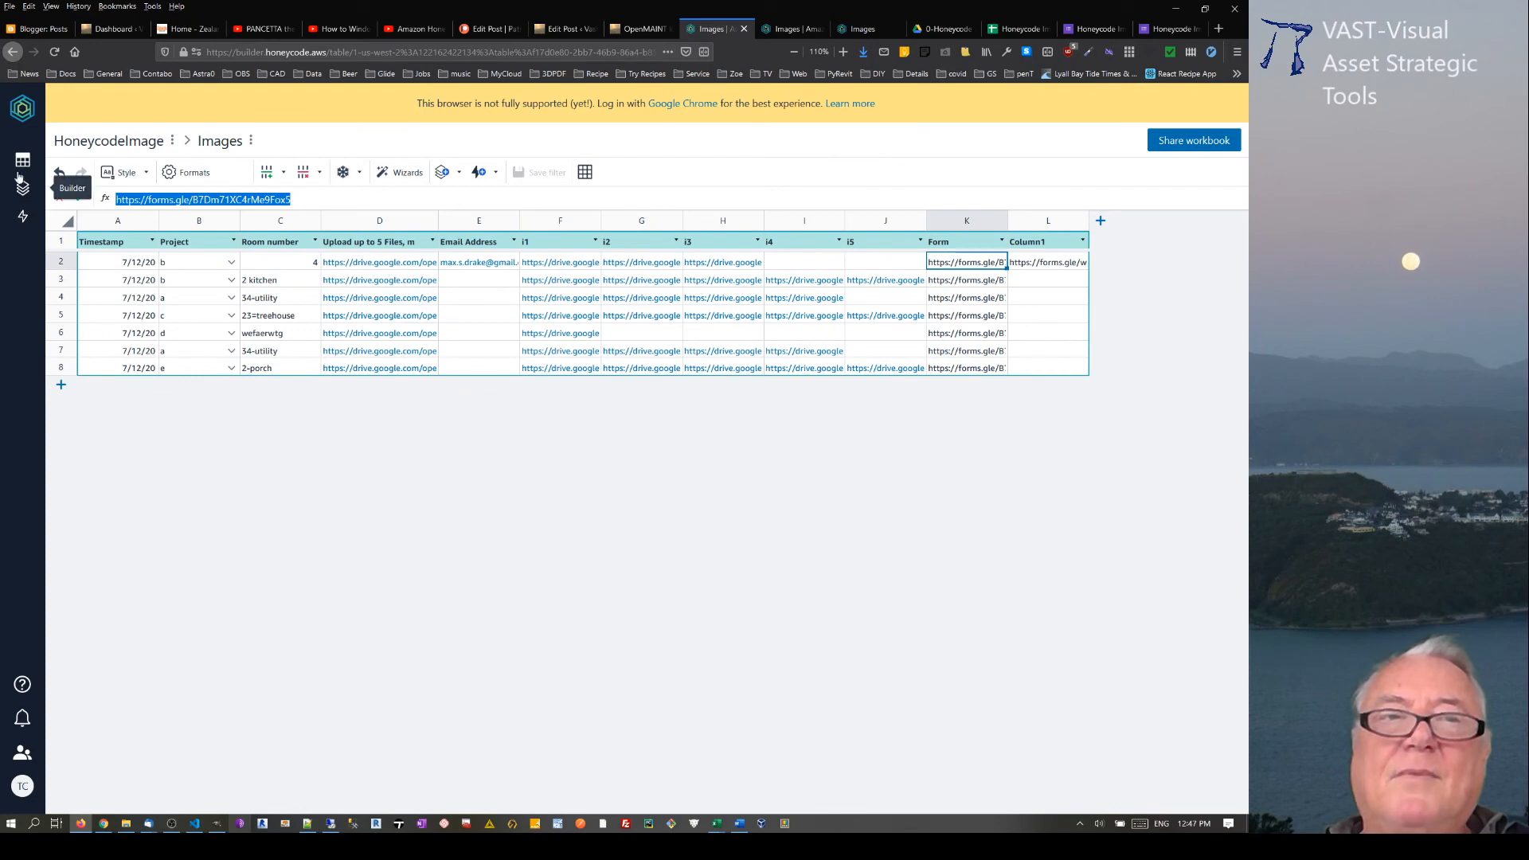
left_click(23, 109)
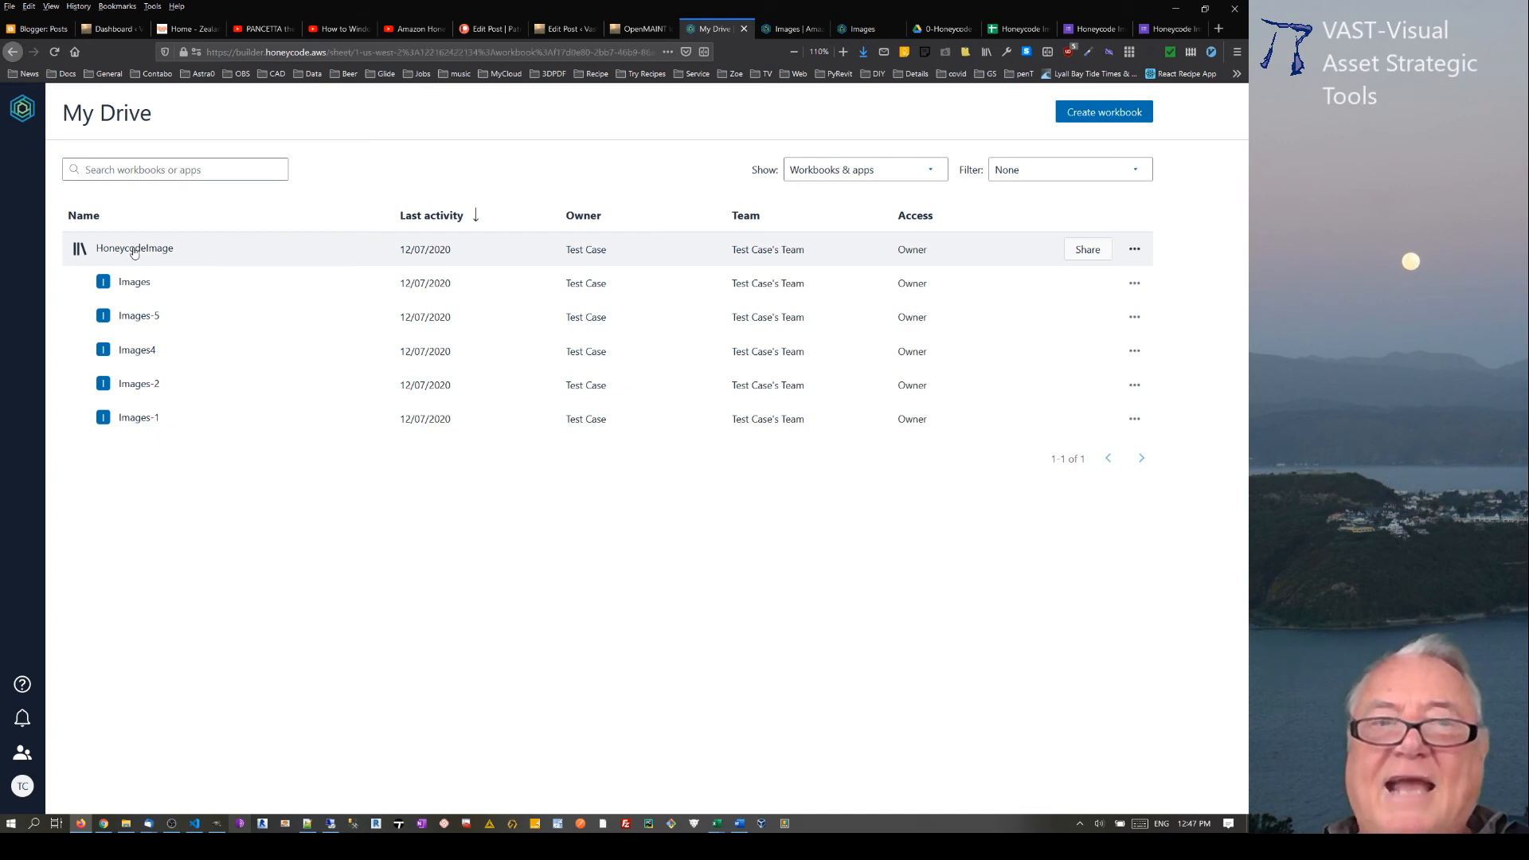
Step: Open the HoneycodeImage workbook to view its Images table, and return to My Drive to see the workbook's available actions
left_click(135, 250)
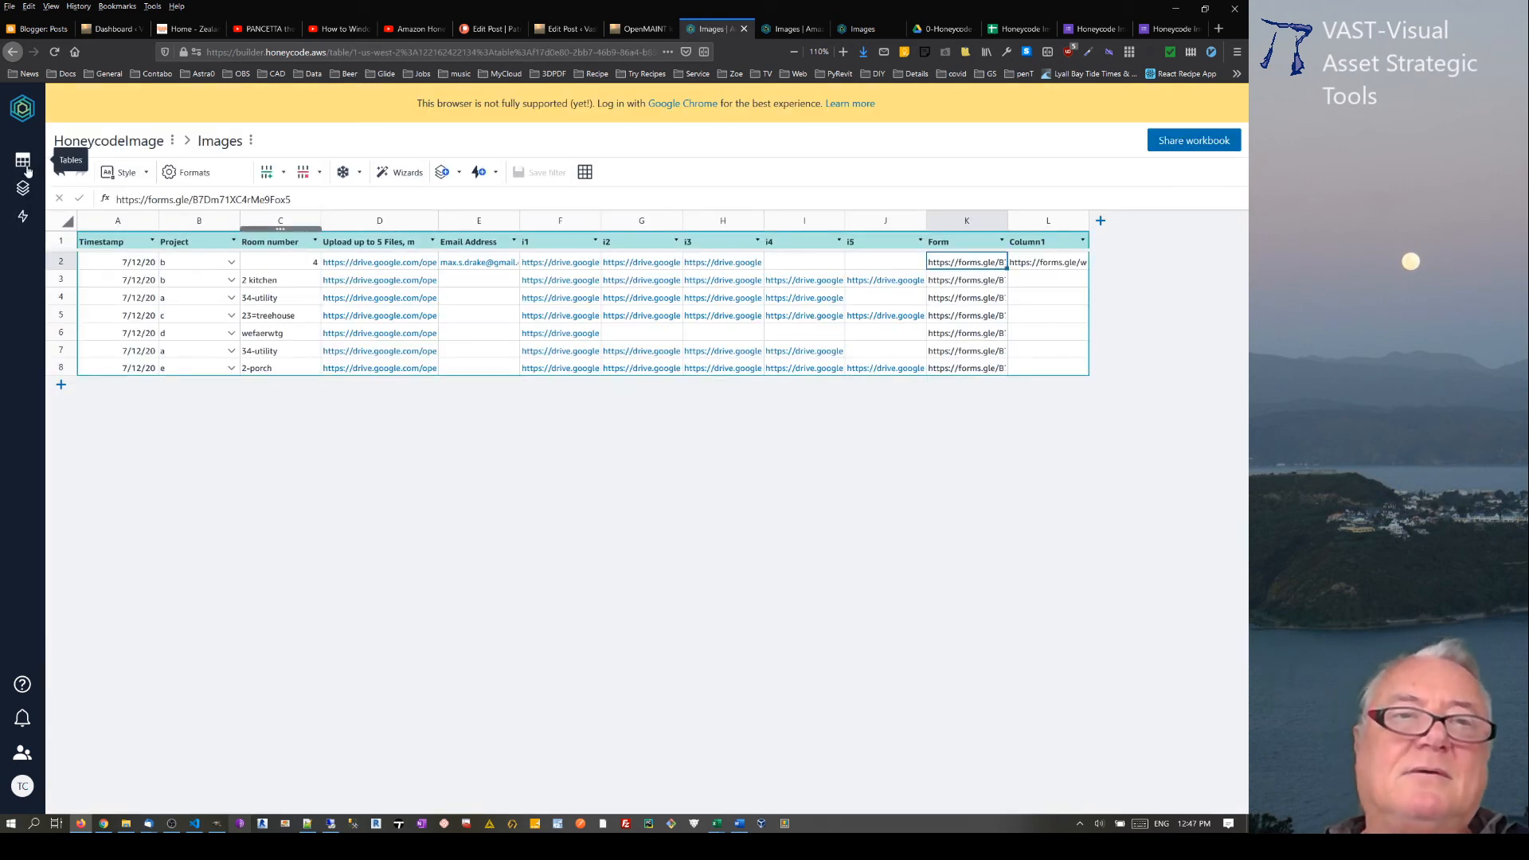
left_click(23, 109)
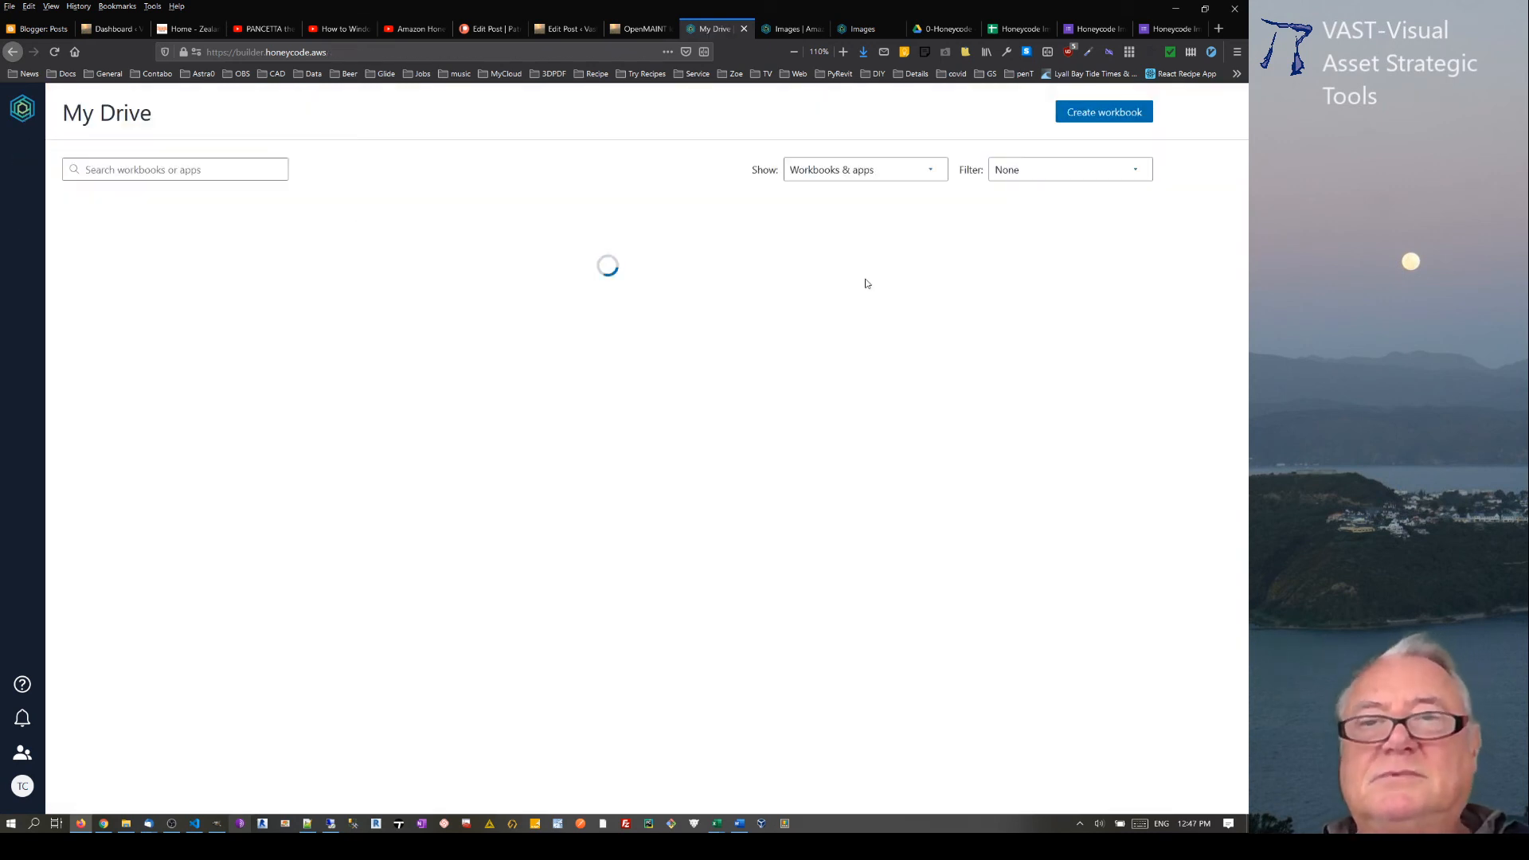
left_click(1133, 249)
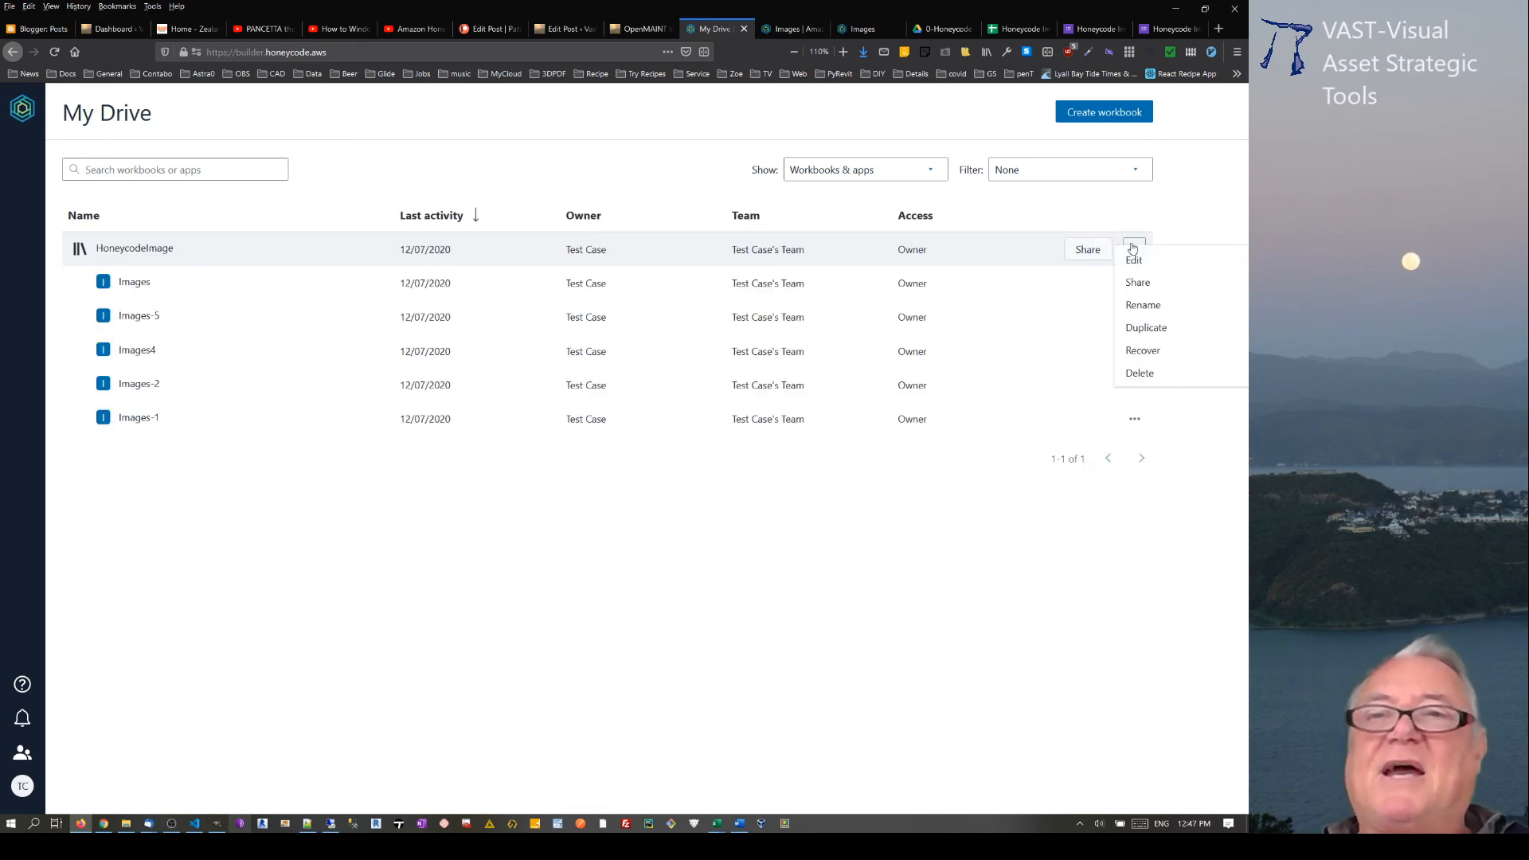
Step: Switch to the Honeycode Images spreadsheet in Google Sheets and review the Form Responses 1 data
left_click(1001, 32)
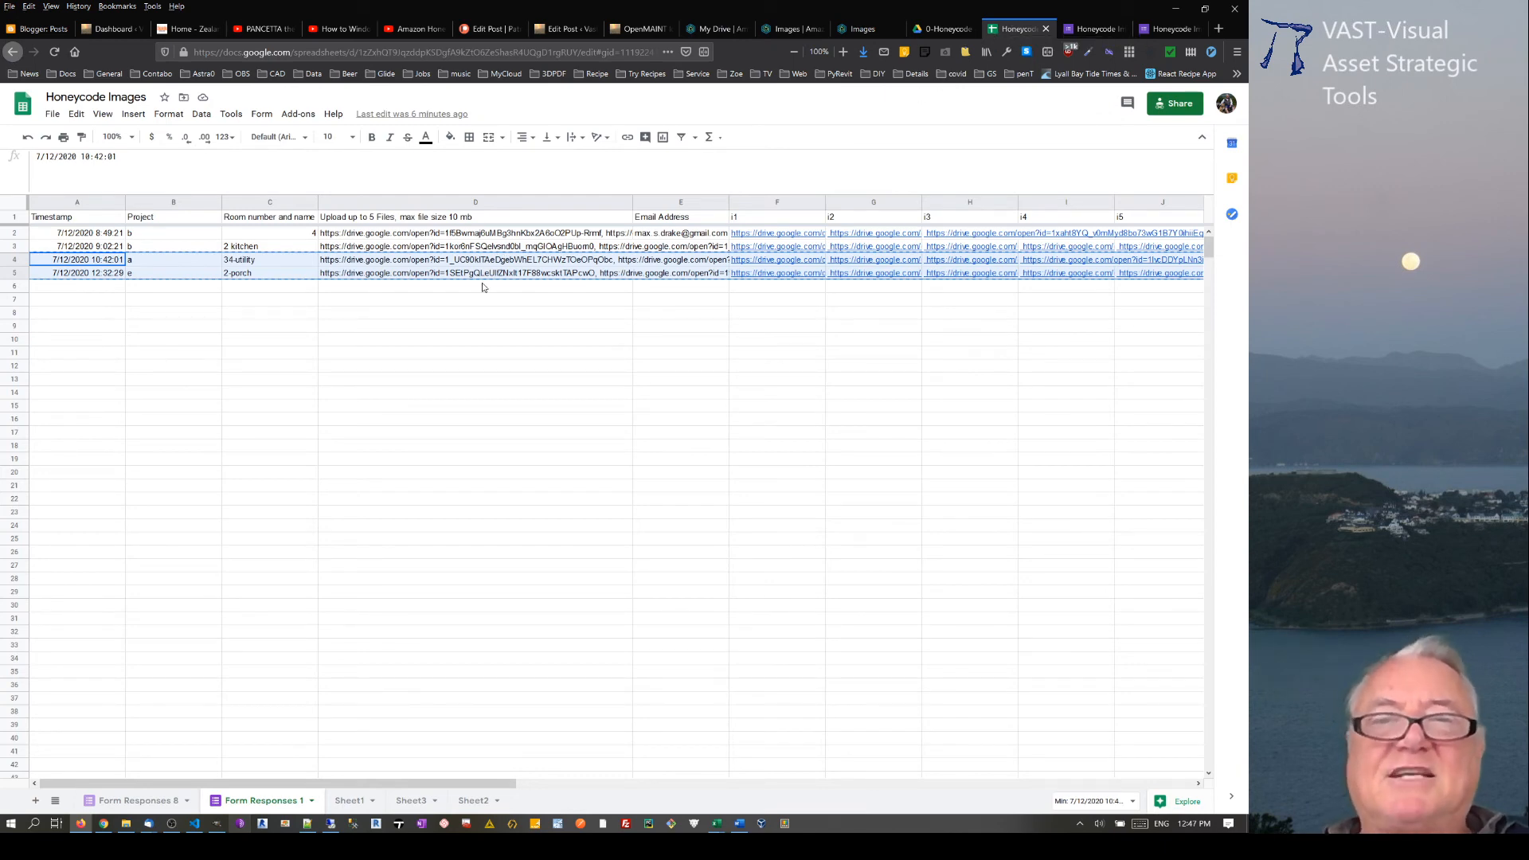
left_click(492, 344)
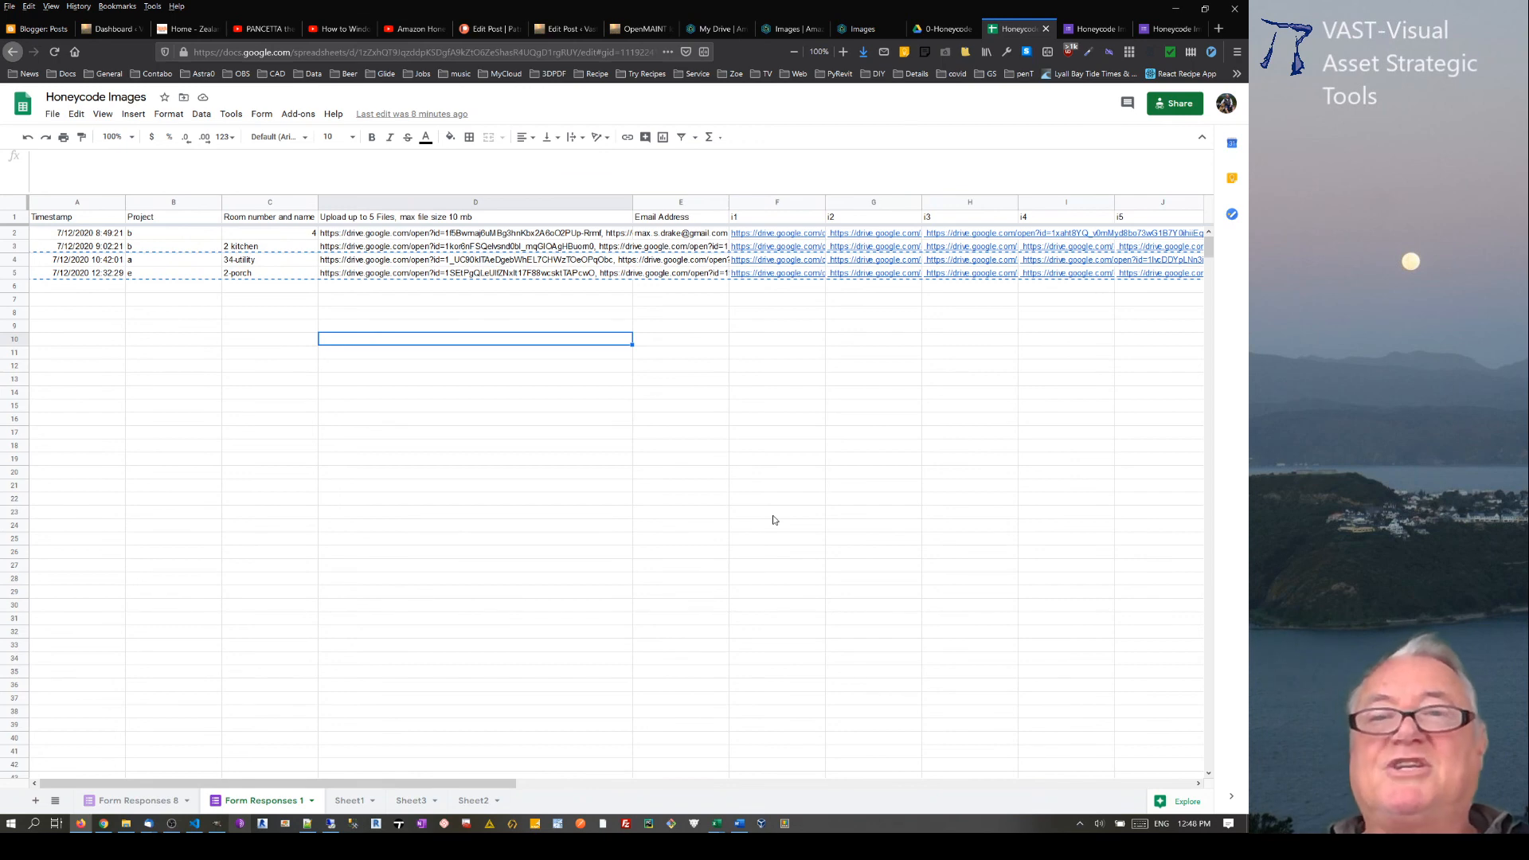
left_click(851, 341)
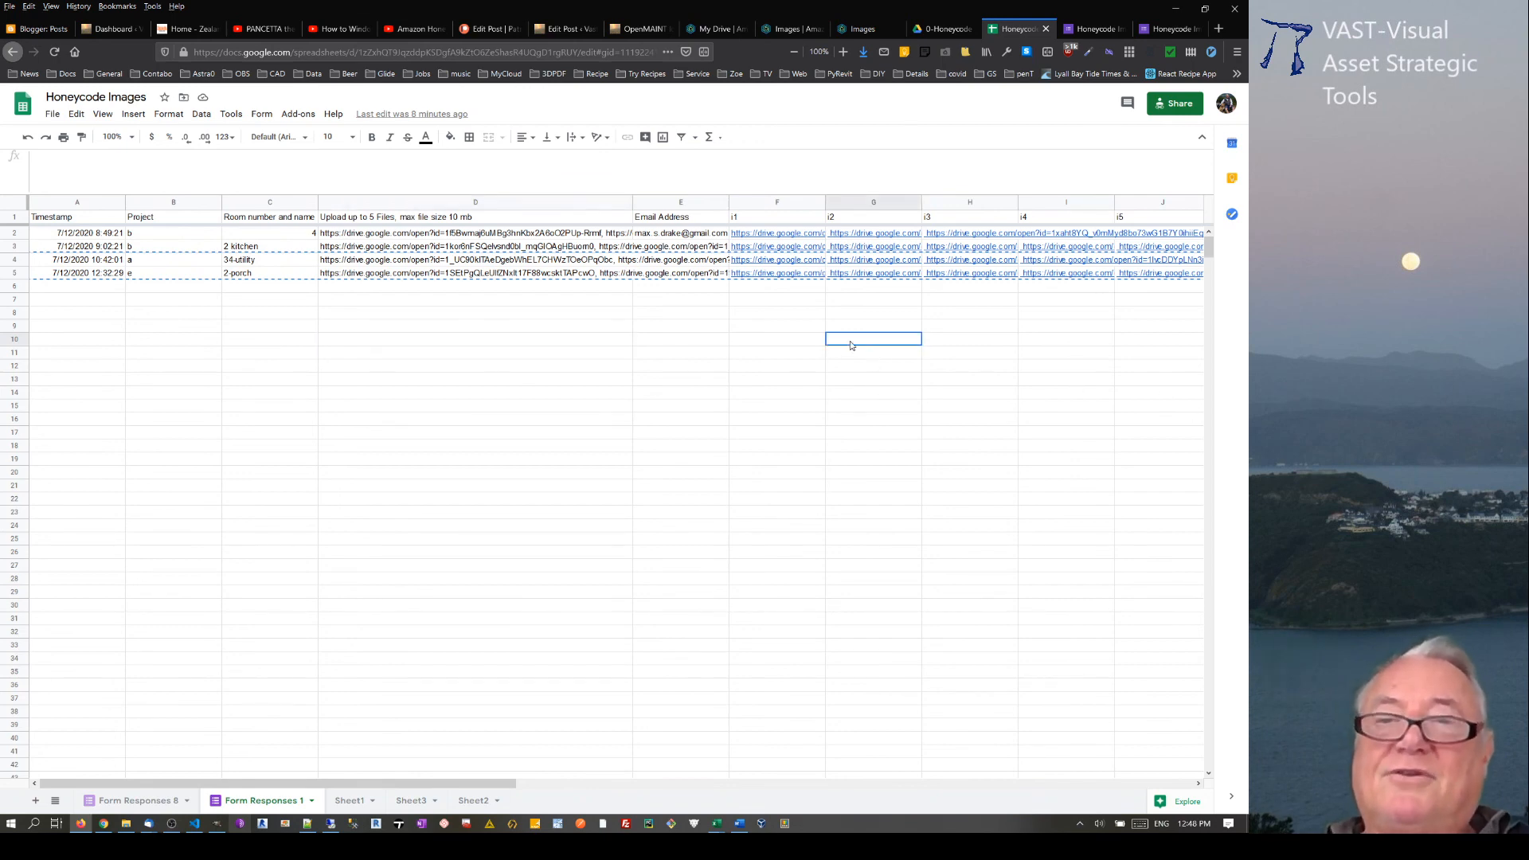
left_click(734, 354)
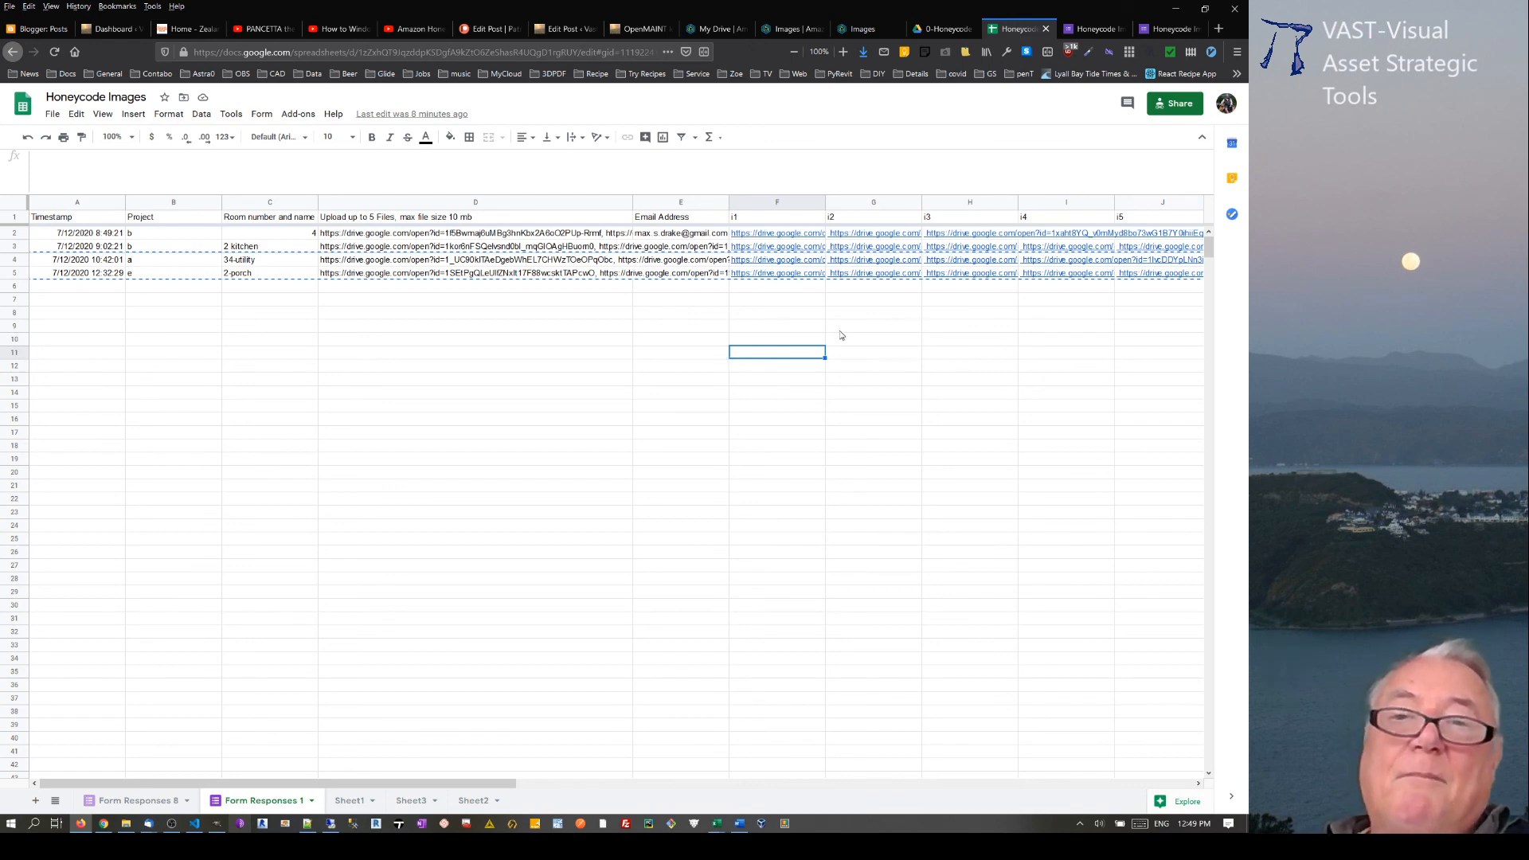
left_click(776, 314)
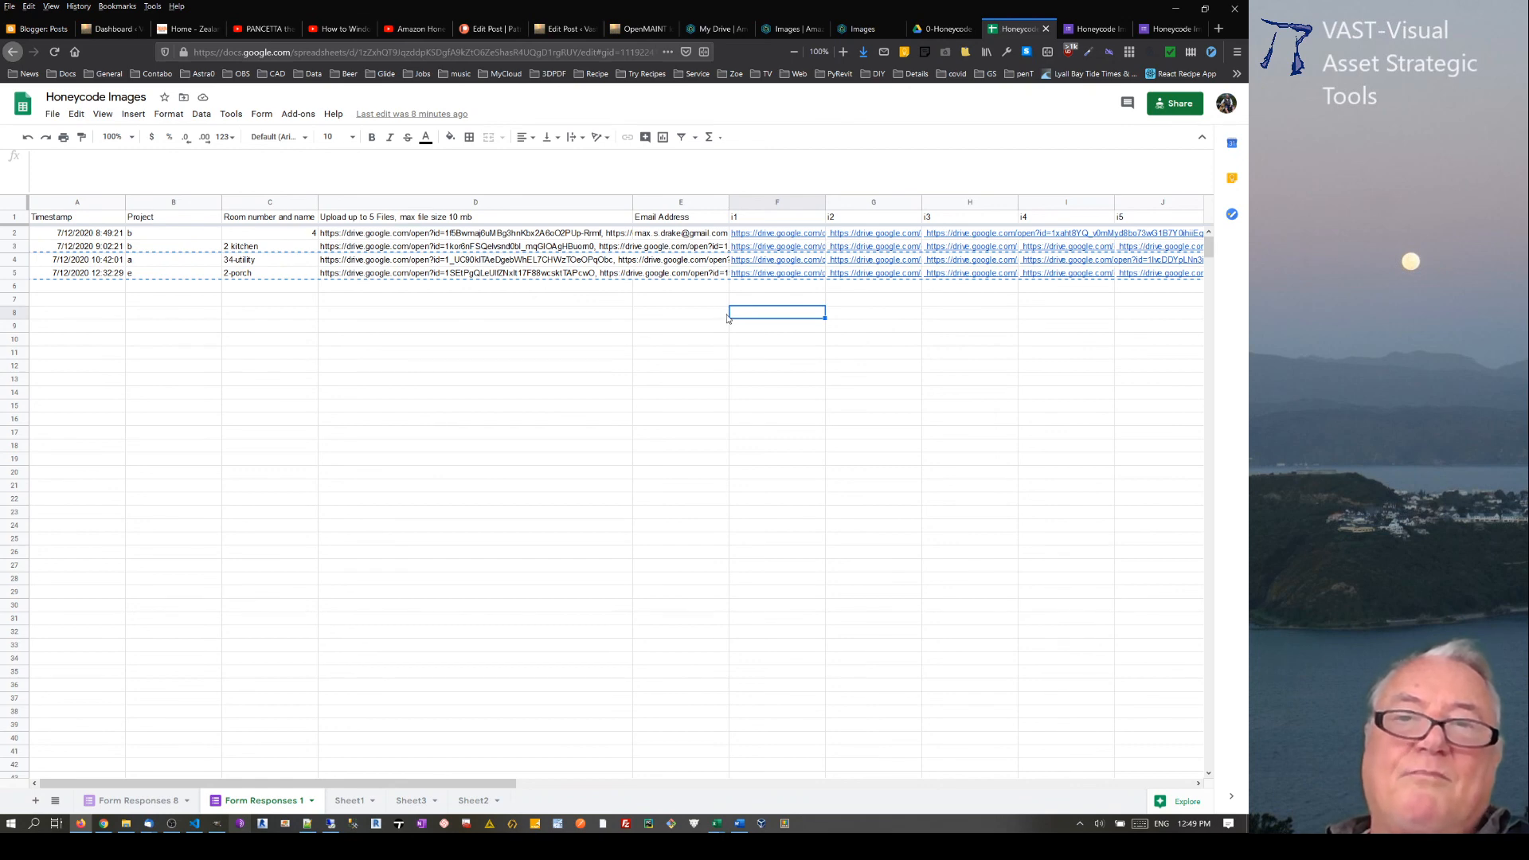
left_click(758, 304)
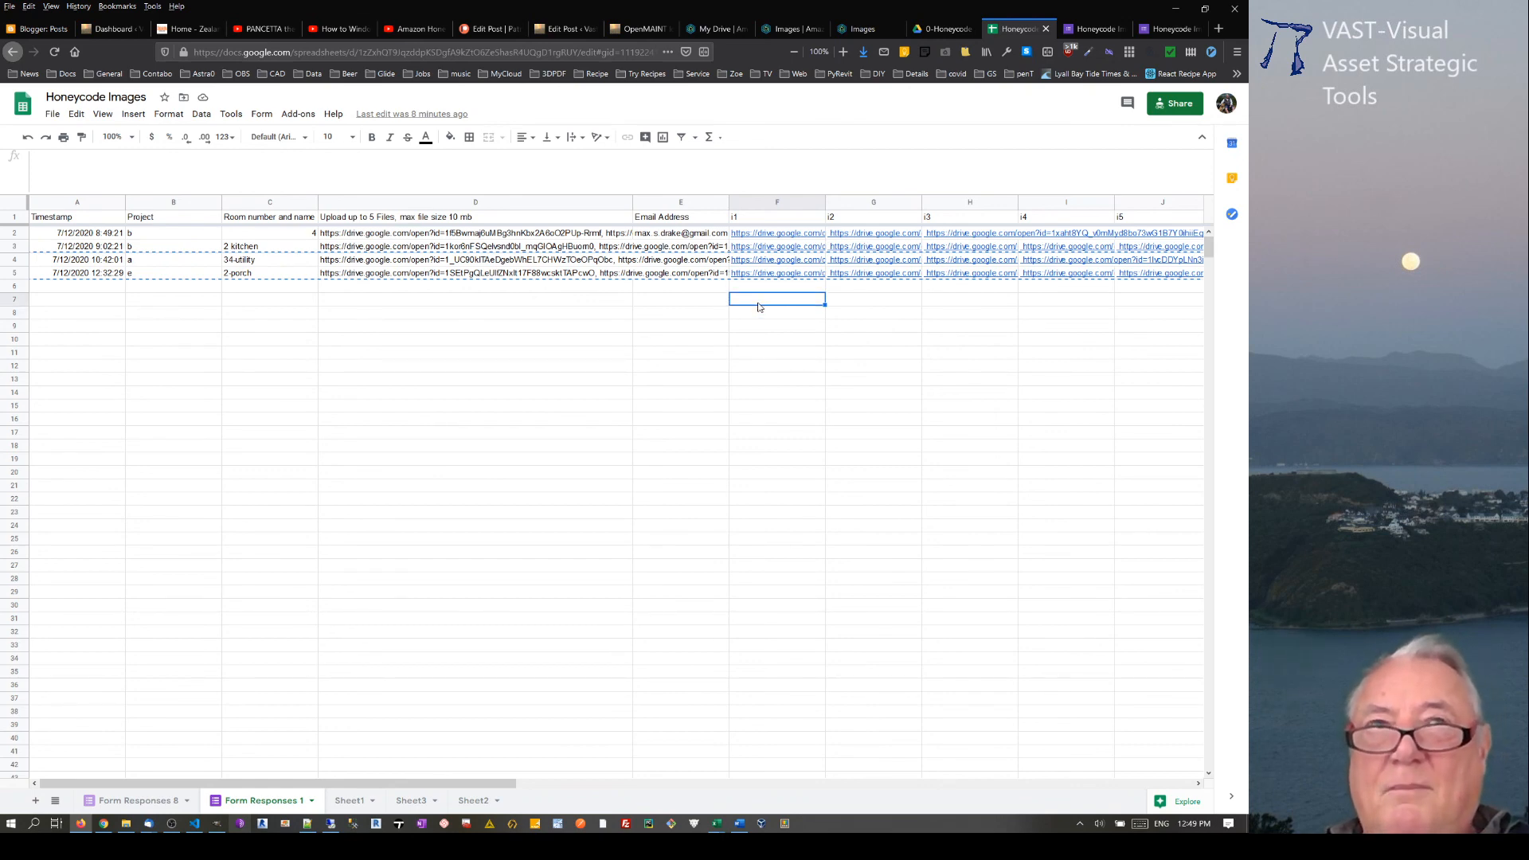
Step: Dismiss the Send form dialog in the Google Forms editor and view the form's submission confirmation page
left_click(1092, 29)
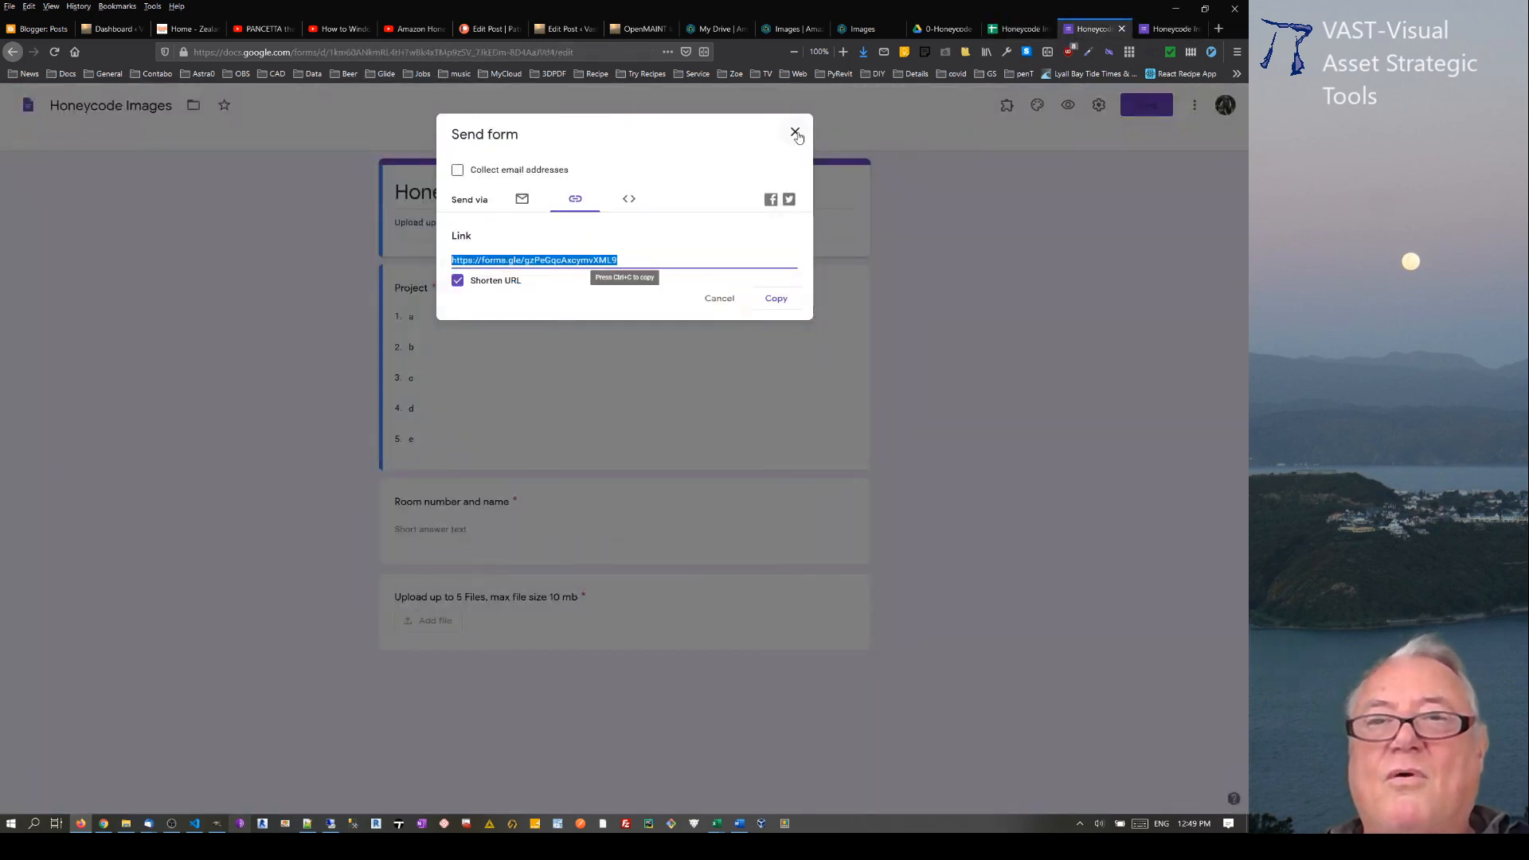
left_click(795, 133)
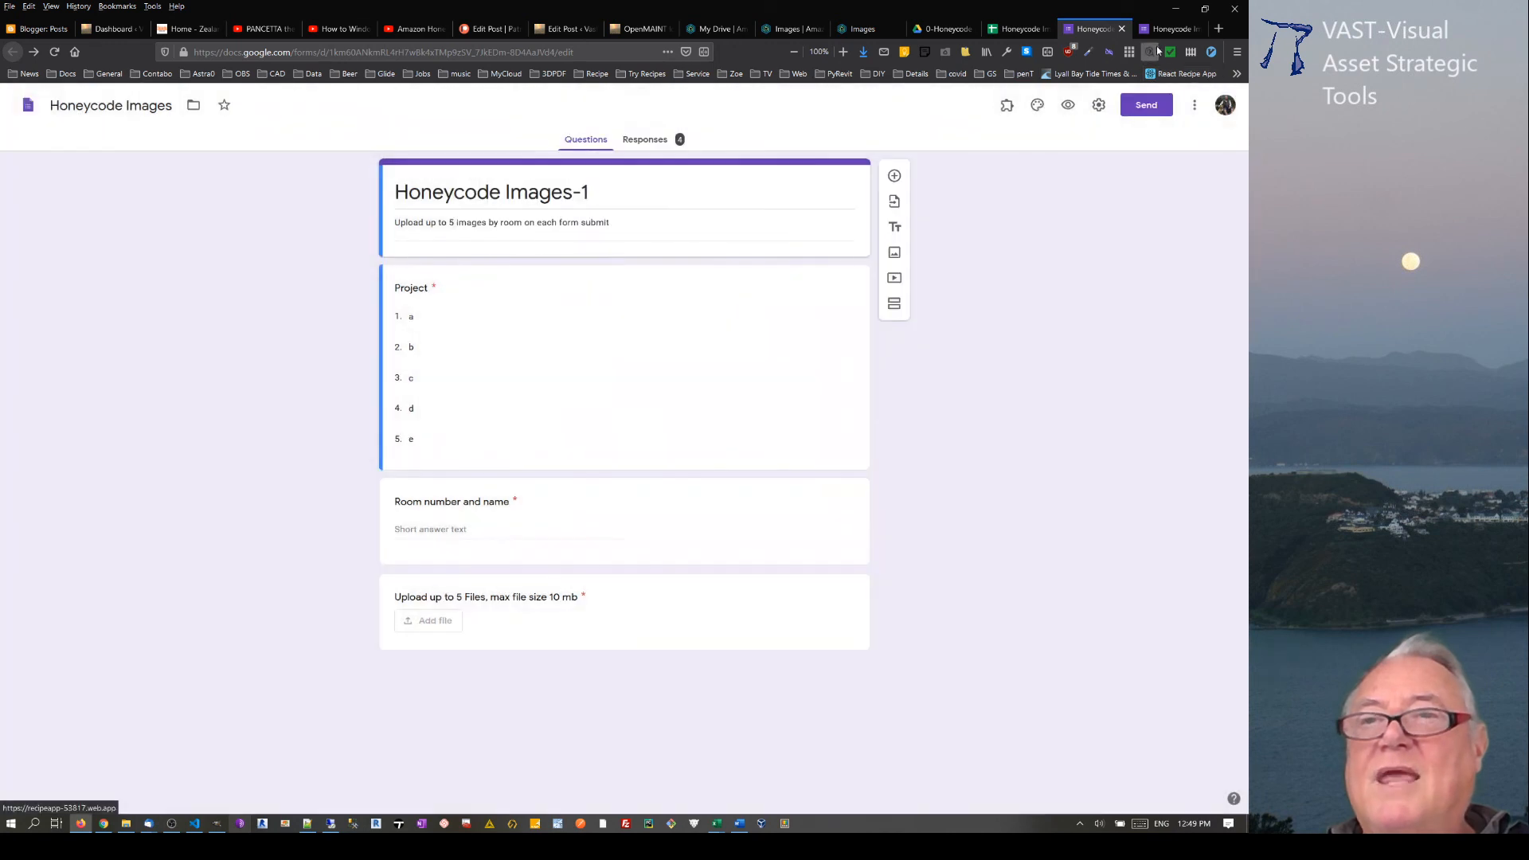
left_click(1167, 30)
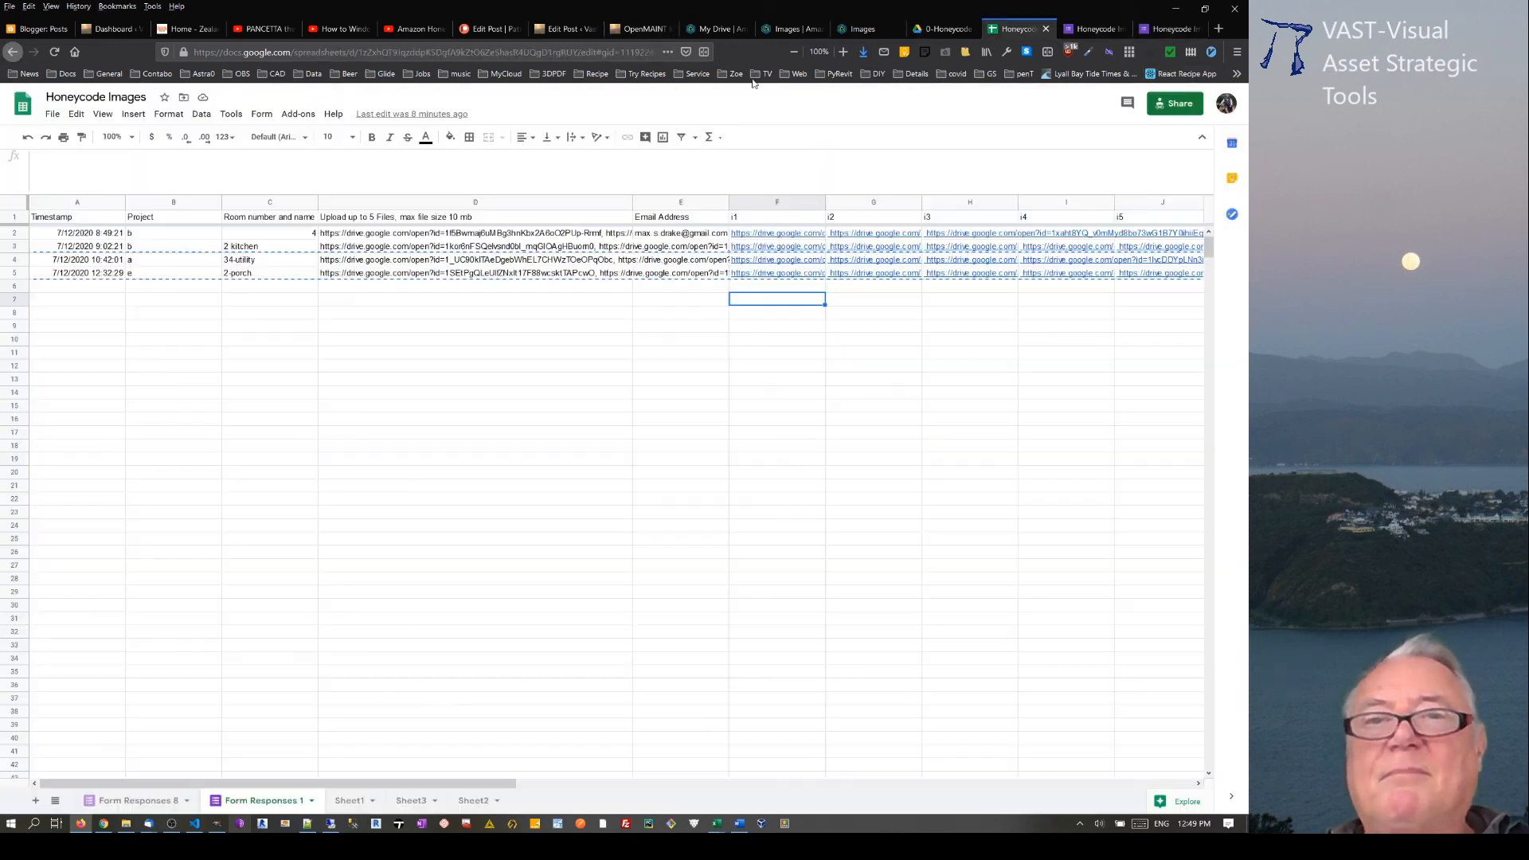
Step: Return to the Honeycode Images spreadsheet and open its linked form for editing
left_click(1019, 29)
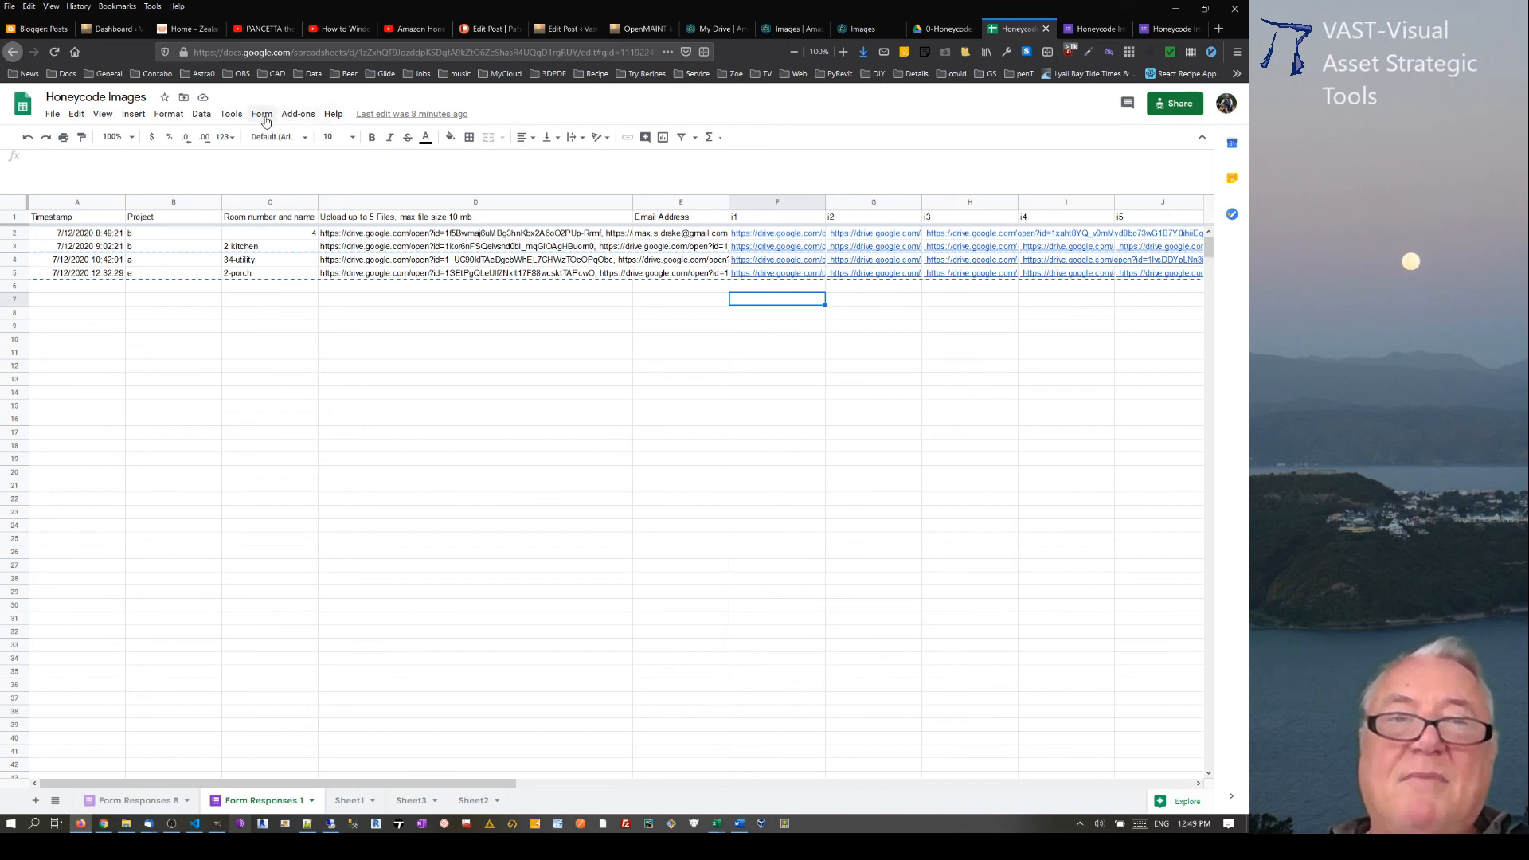
left_click(235, 115)
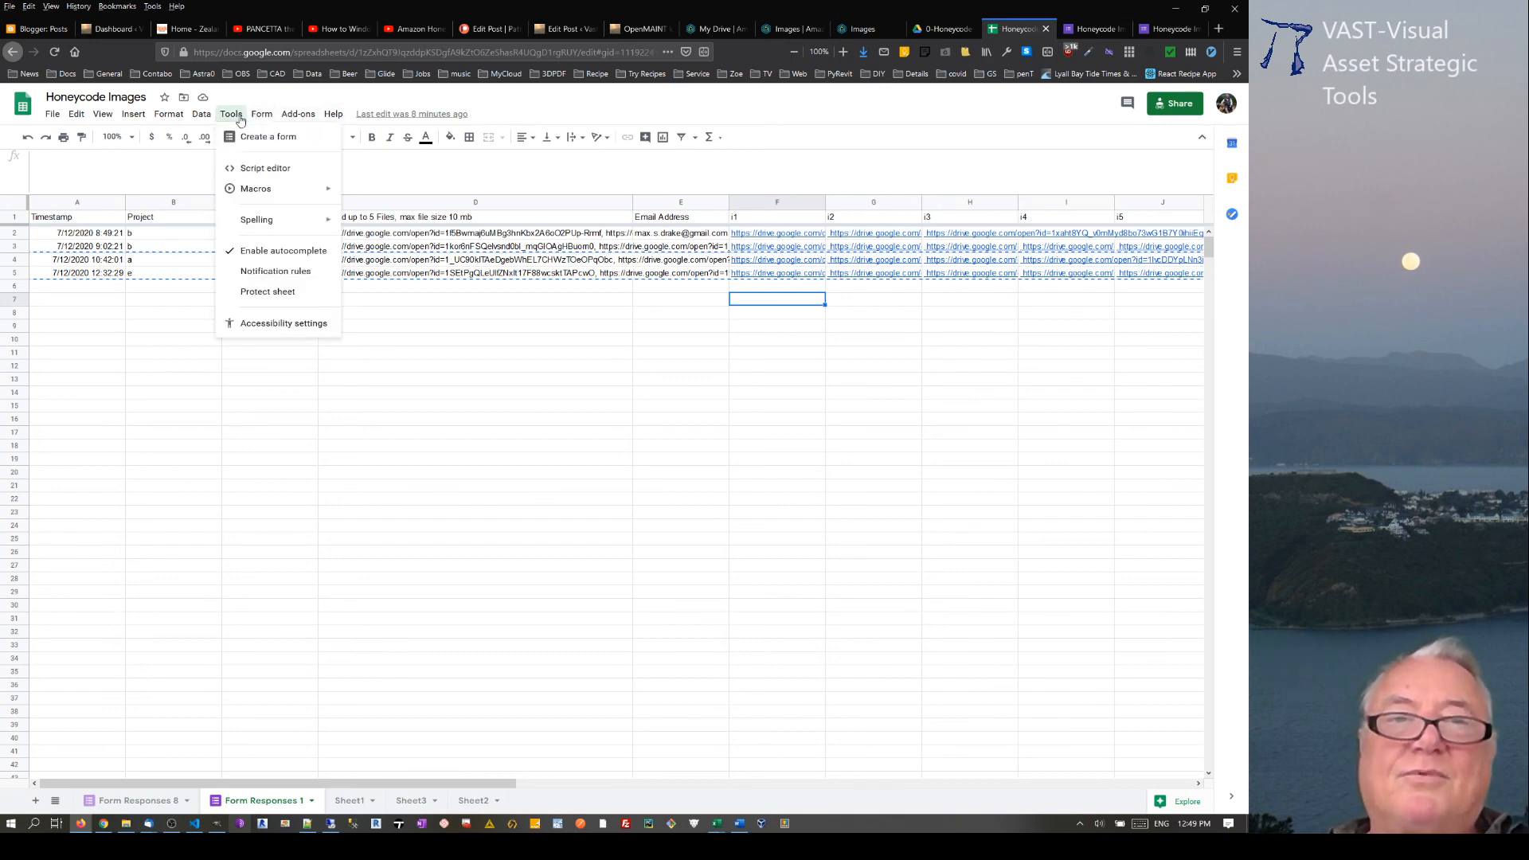
mouse_move(263, 116)
left_click(301, 218)
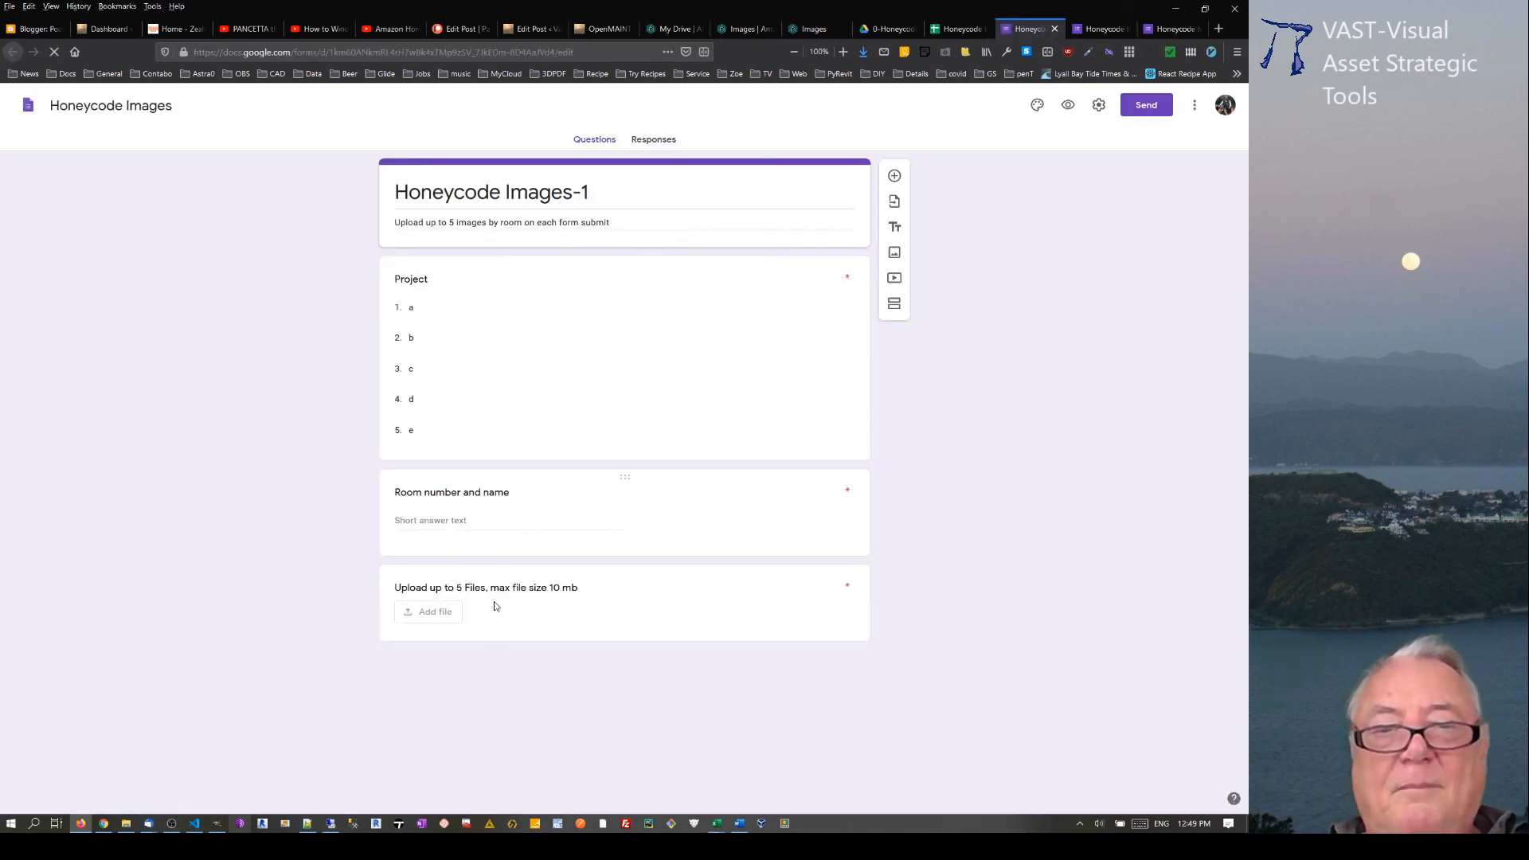
Step: Turn on Allow only specific file types for the file upload question and review its file type options and limits
left_click(568, 624)
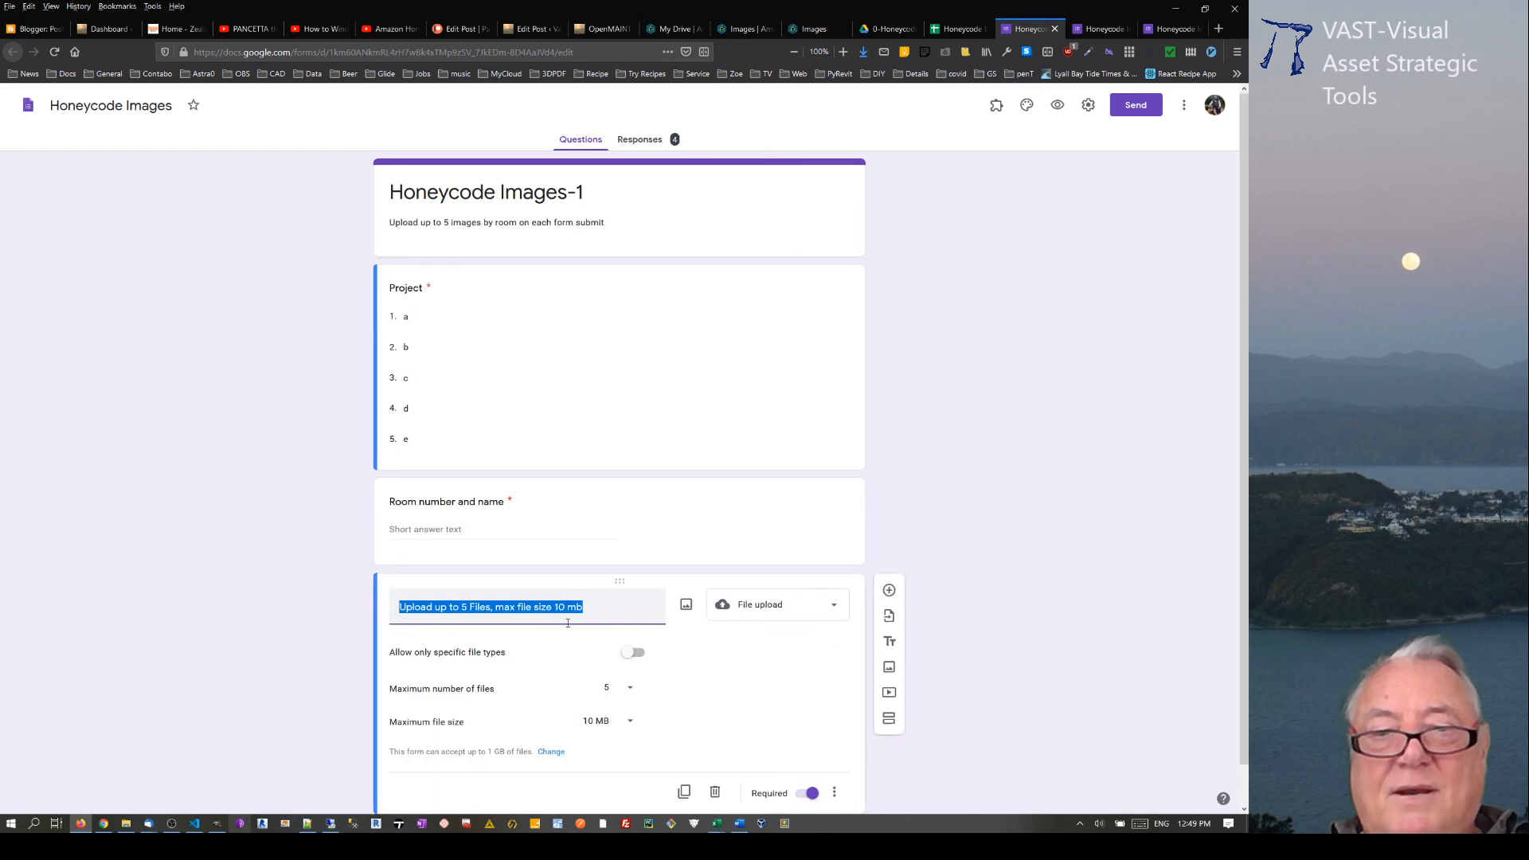
left_click(634, 653)
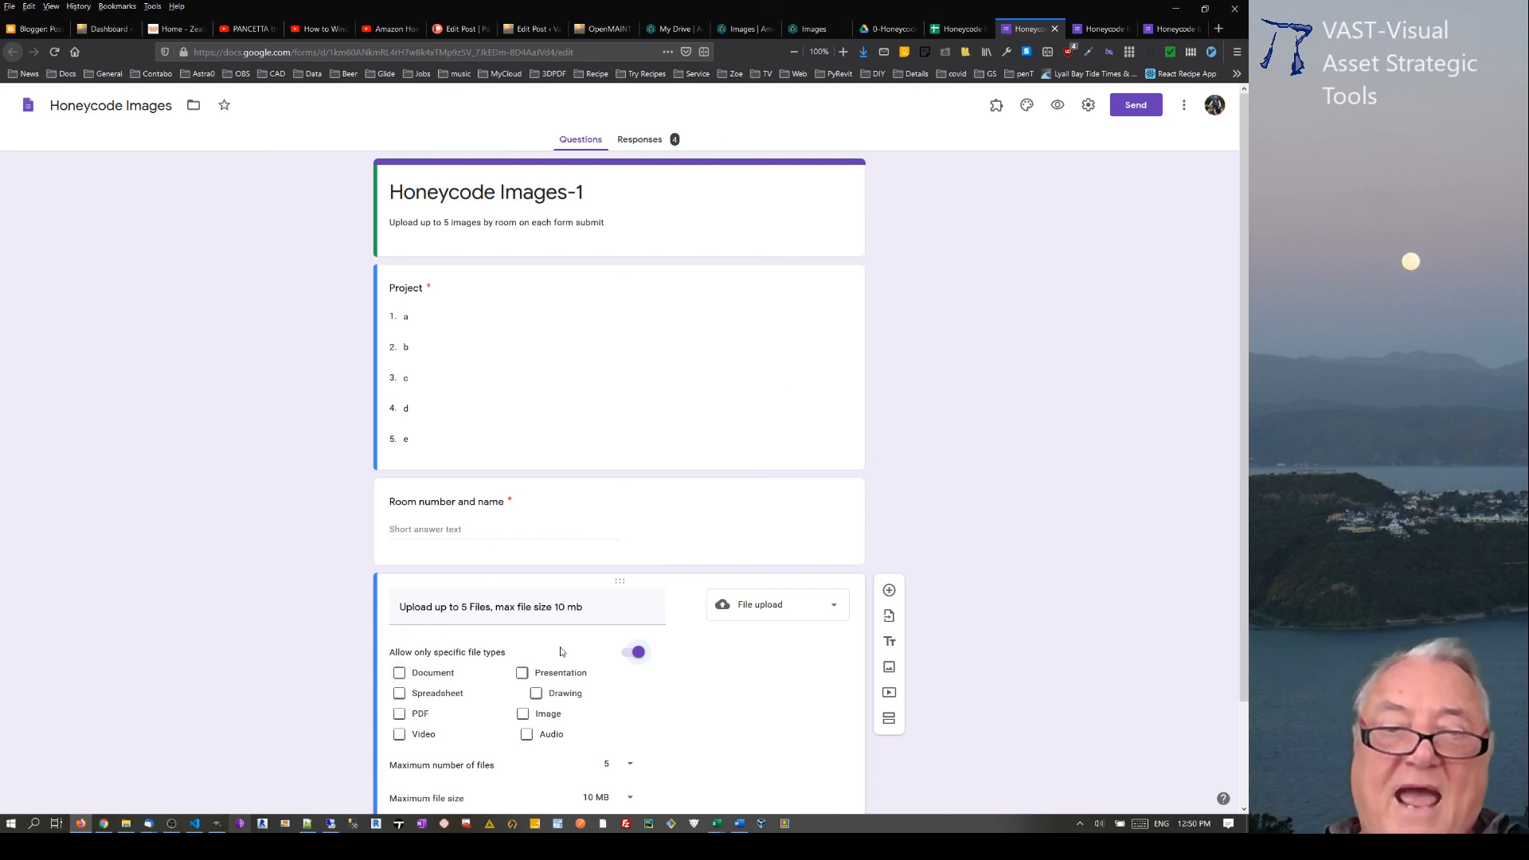
scroll(605, 681, "down", 3)
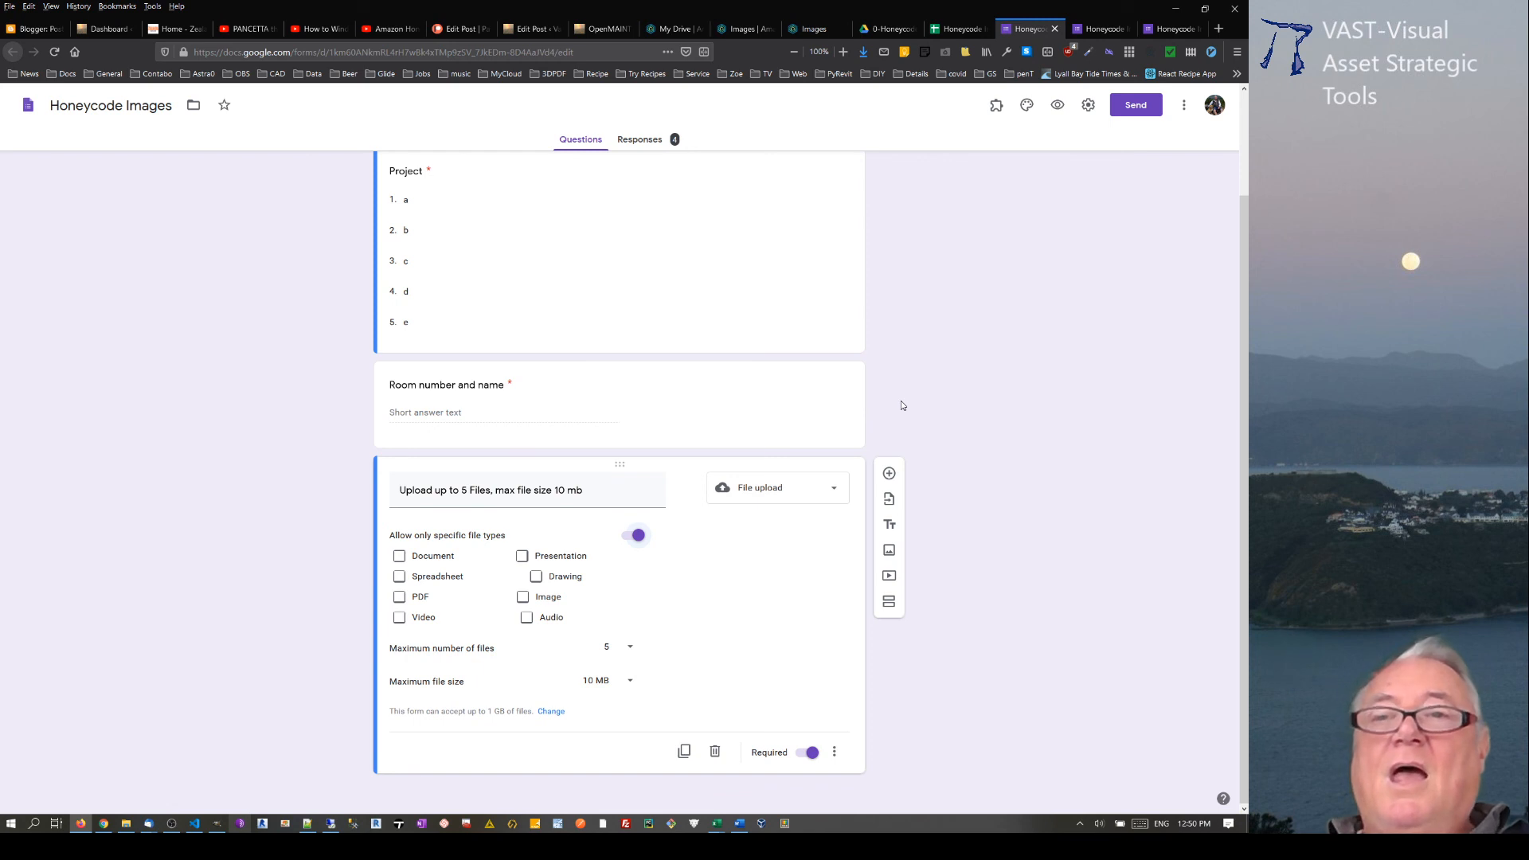
scroll(900, 405, "up", 2)
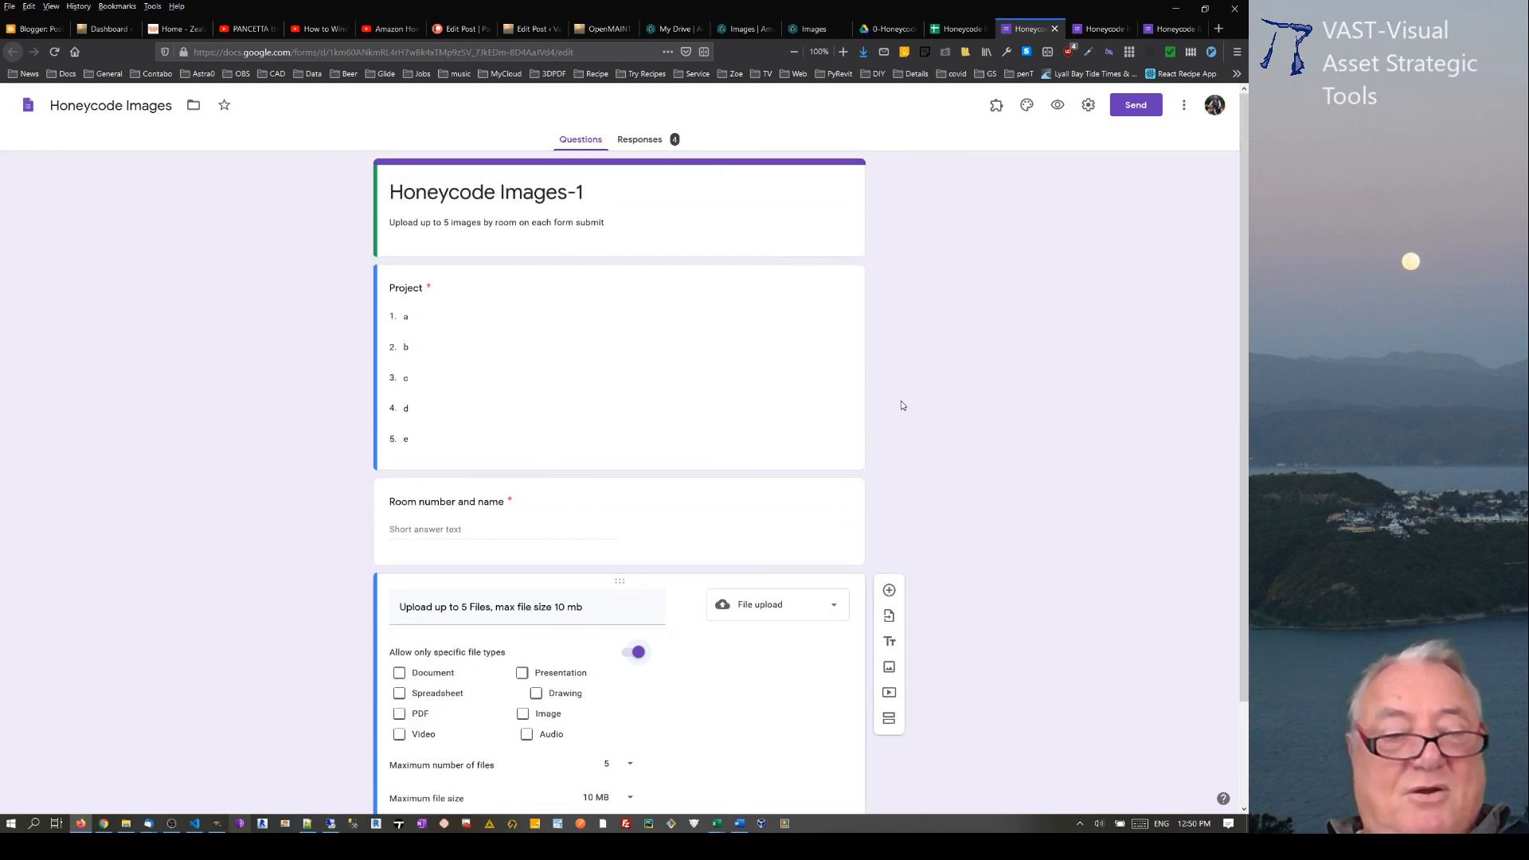